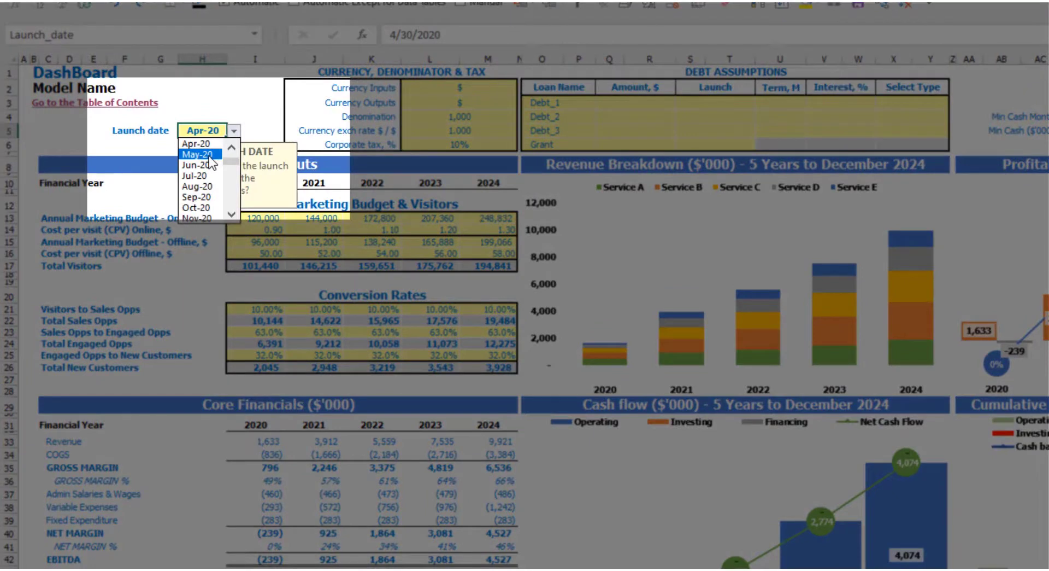
- Set the business launch date to May-20
click(198, 155)
click(223, 91)
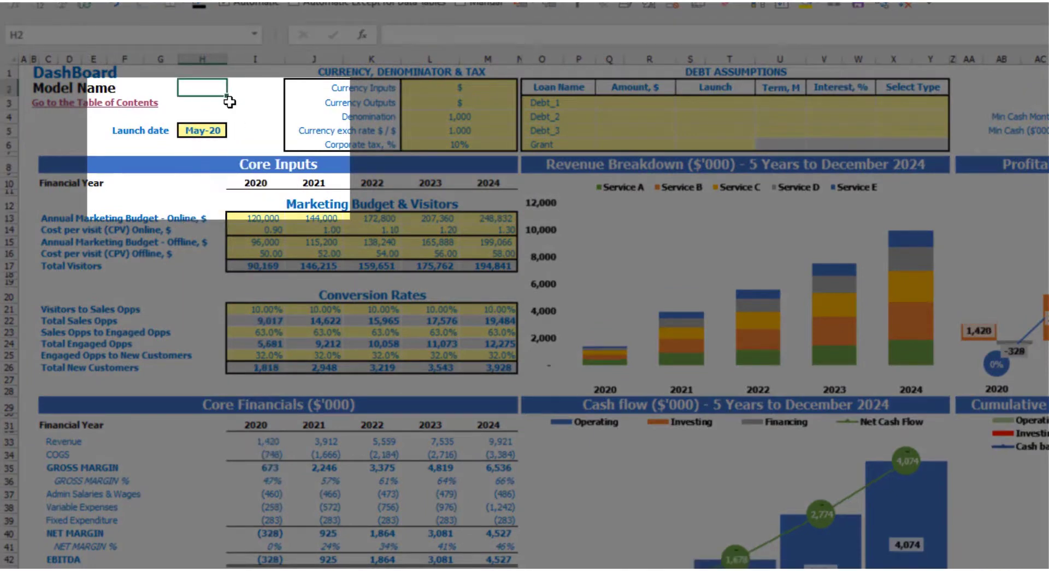
click(210, 131)
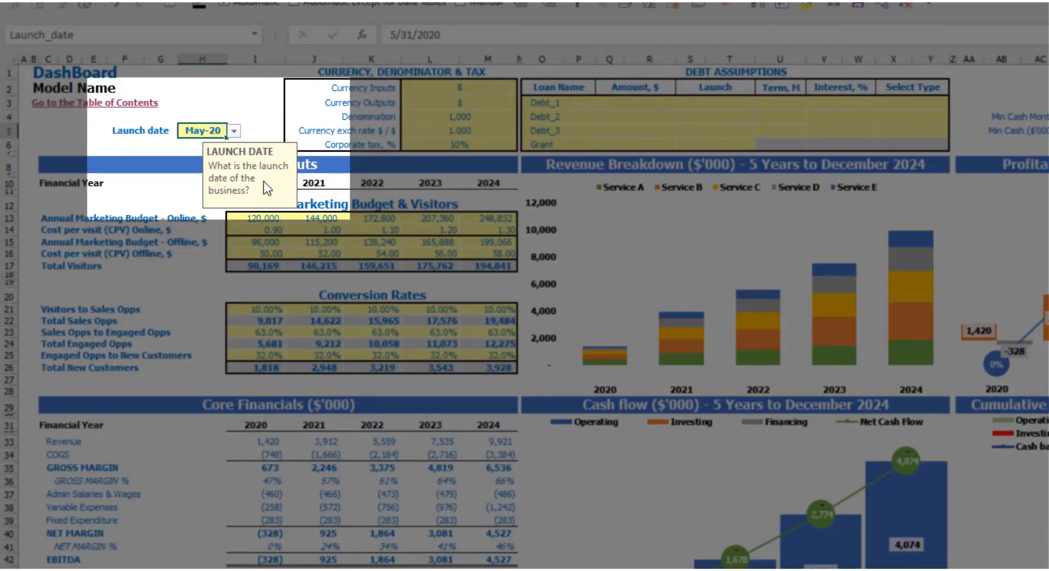
click(138, 144)
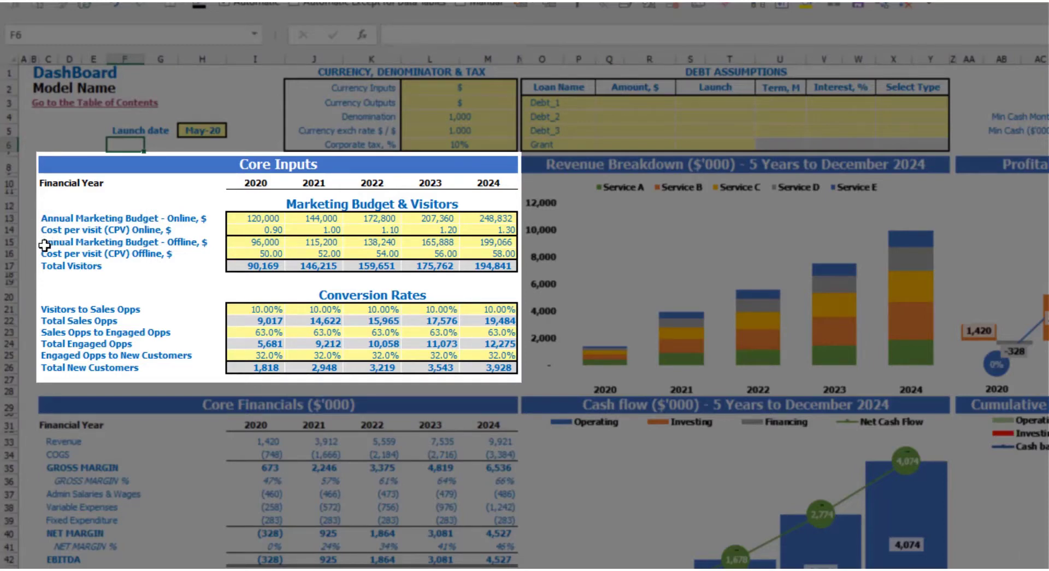
- Clear the offline marketing budget and offline cost-per-visit values for 2020 to 2024, and undo the deletion
drag(256, 253, 490, 241)
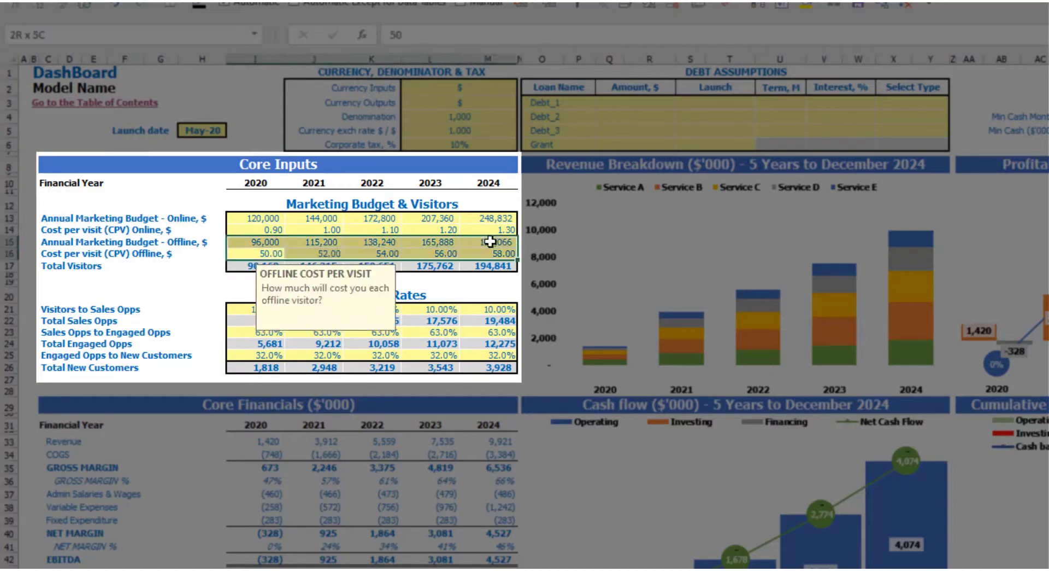
key(Delete)
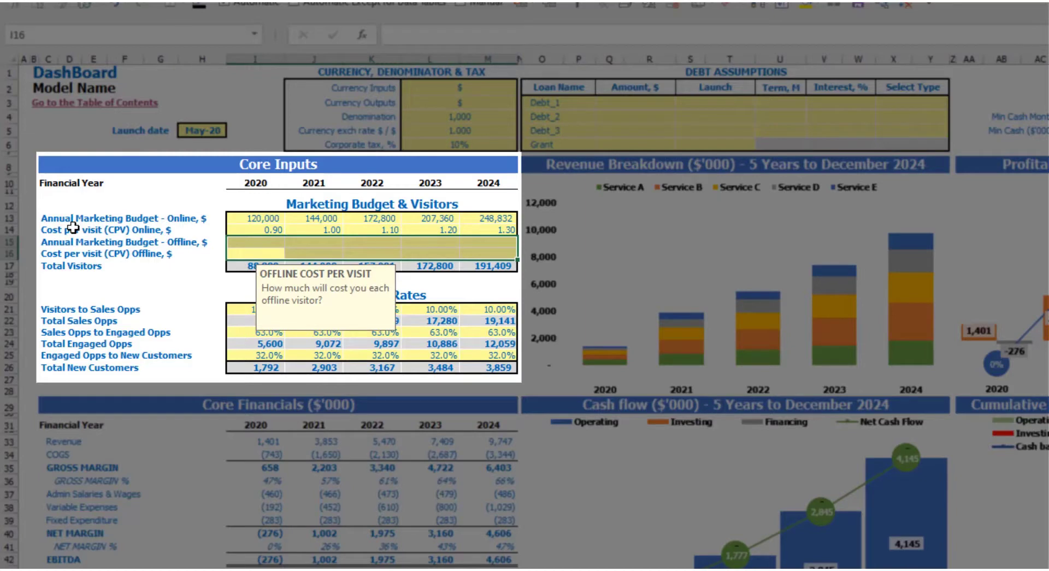
key(ctrl+z)
click(188, 306)
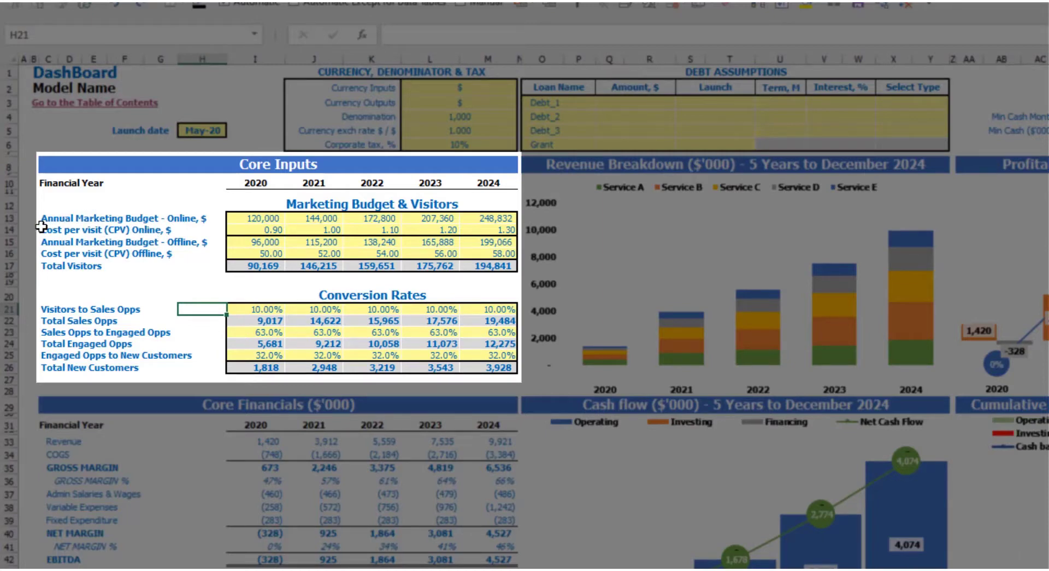
- Set the 2020 annual online marketing budget to 100,000 and the 2021 budget to the formula =I13+20000
click(254, 221)
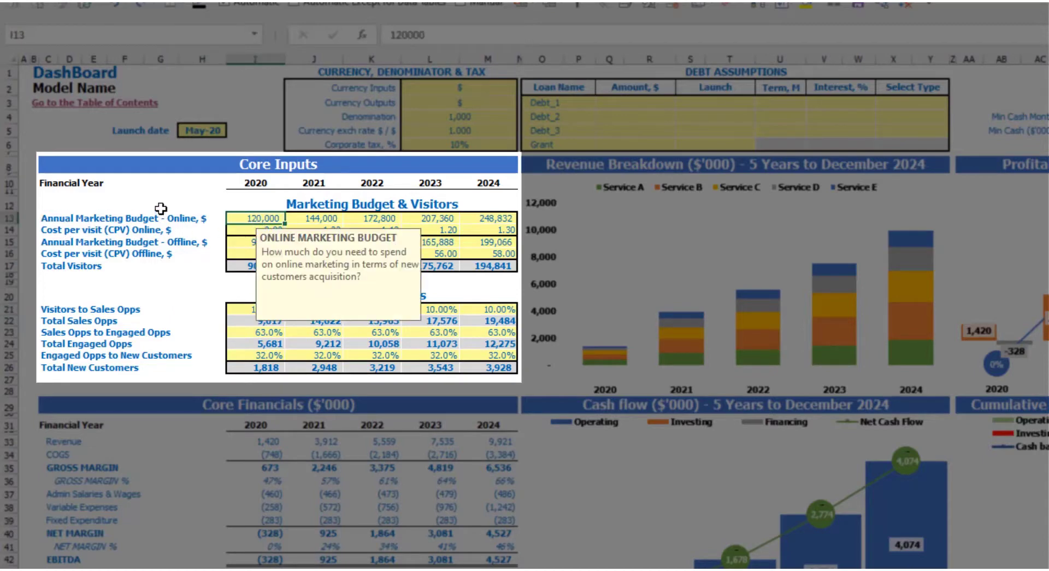
text(1)
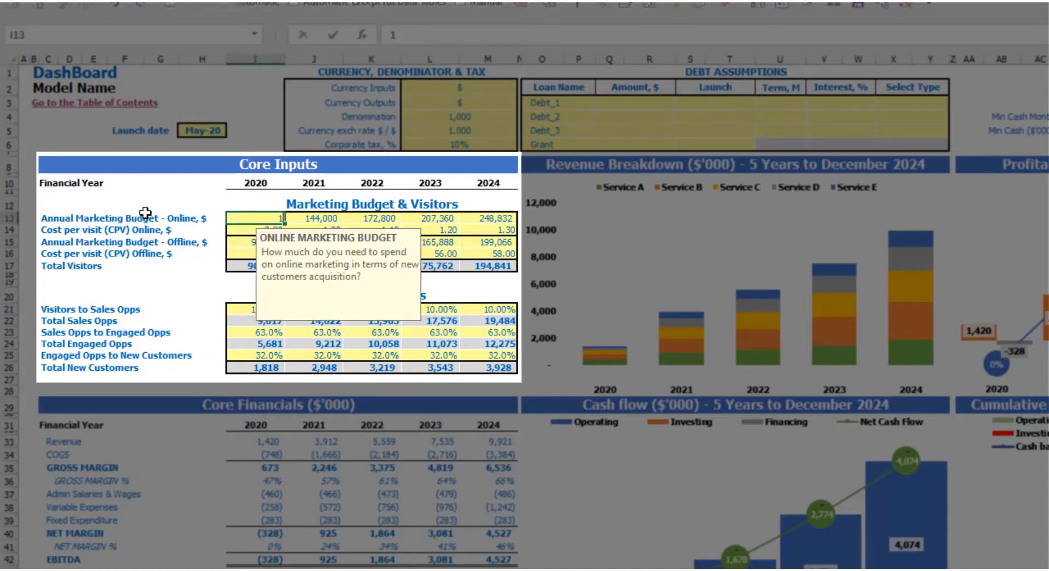
key(Tab)
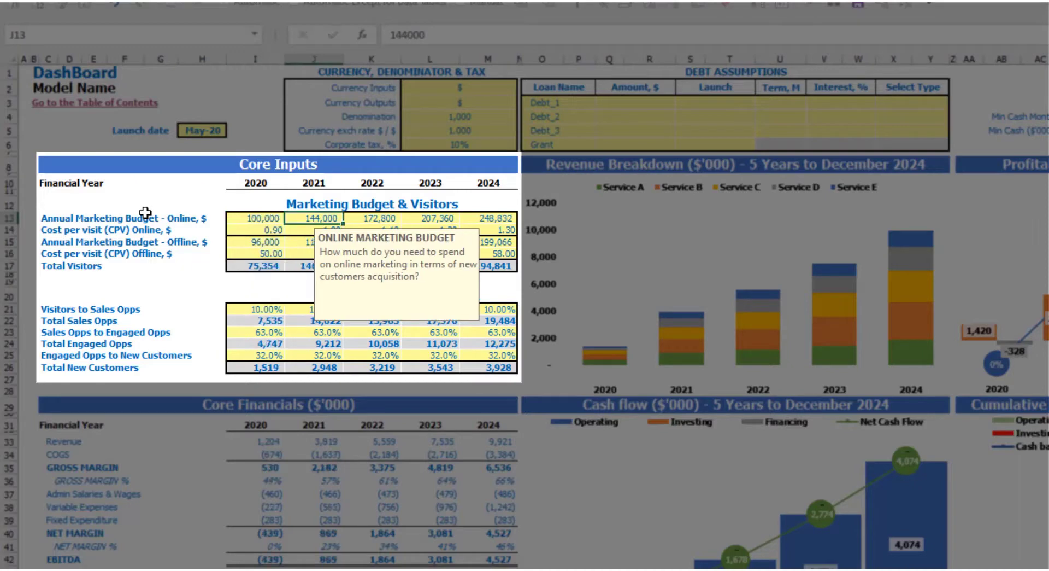
text(=)
key(Left)
text(+2)
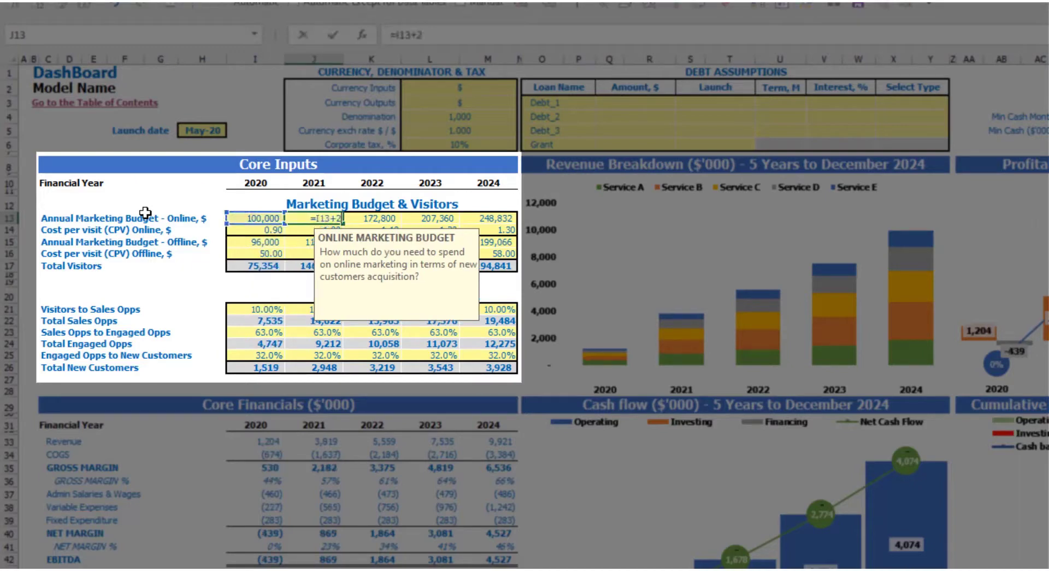
text(0000)
key(Return)
- Copy the 2021 online marketing budget formula across to 2022, 2023 and 2024
key(Up)
key(ctrl+c)
key(Right)
key(shift+Right)
key(shift+Right)
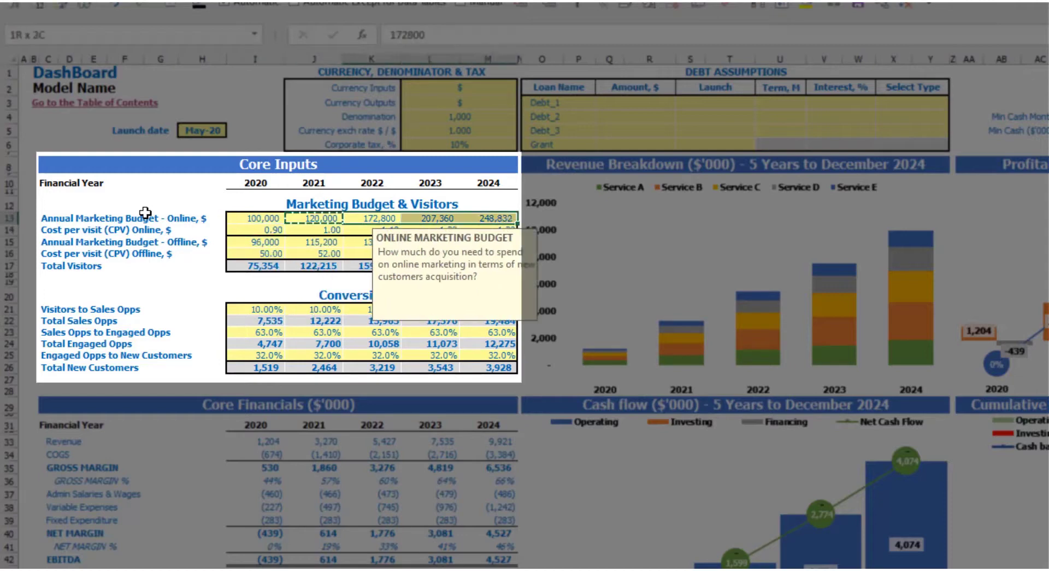
key(ctrl+v)
click(141, 206)
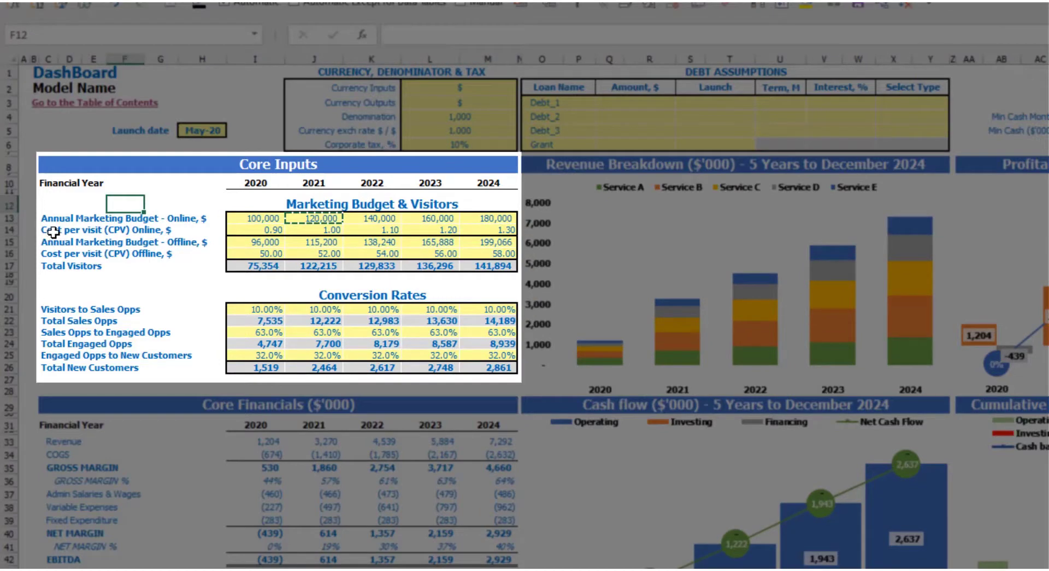
- Set the online cost per visit for 2020 to 2024 to 1, 1.2, 1.4, 1.6 and 1.8
click(243, 230)
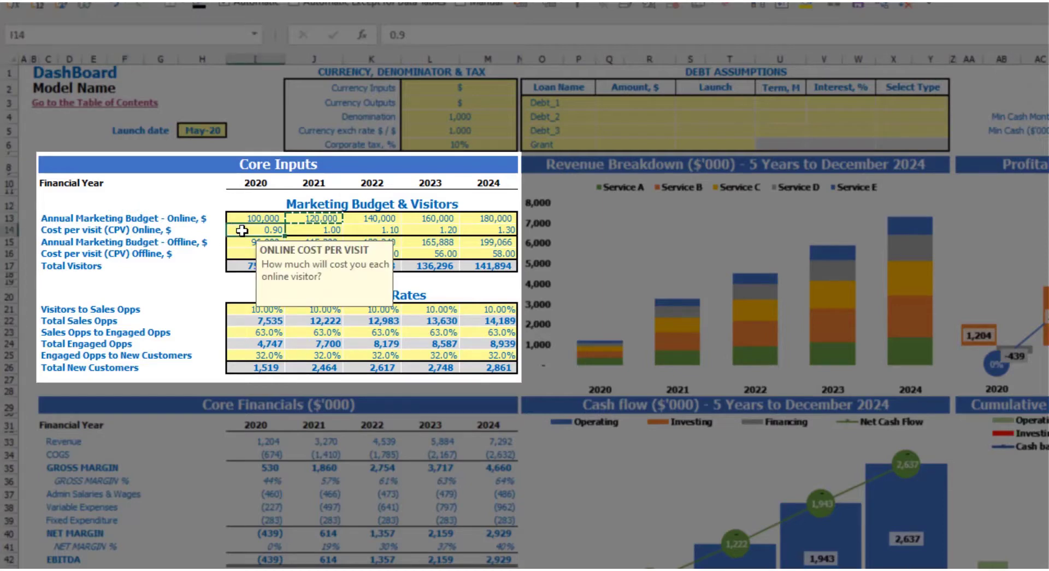
text(1)
key(Tab)
text(1.2)
key(Tab)
text(1.)
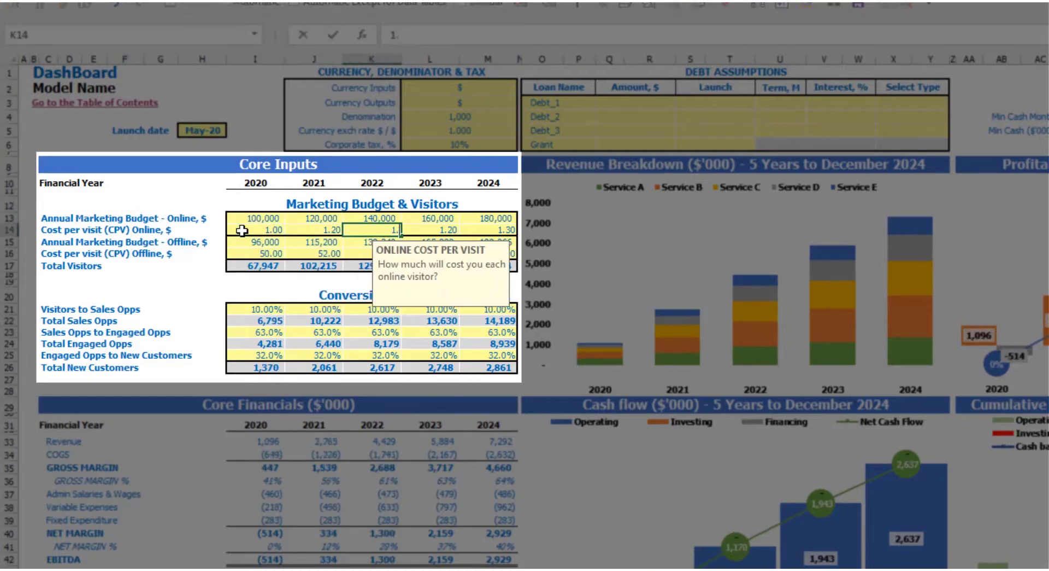
text(4)
key(Tab)
text(1.6)
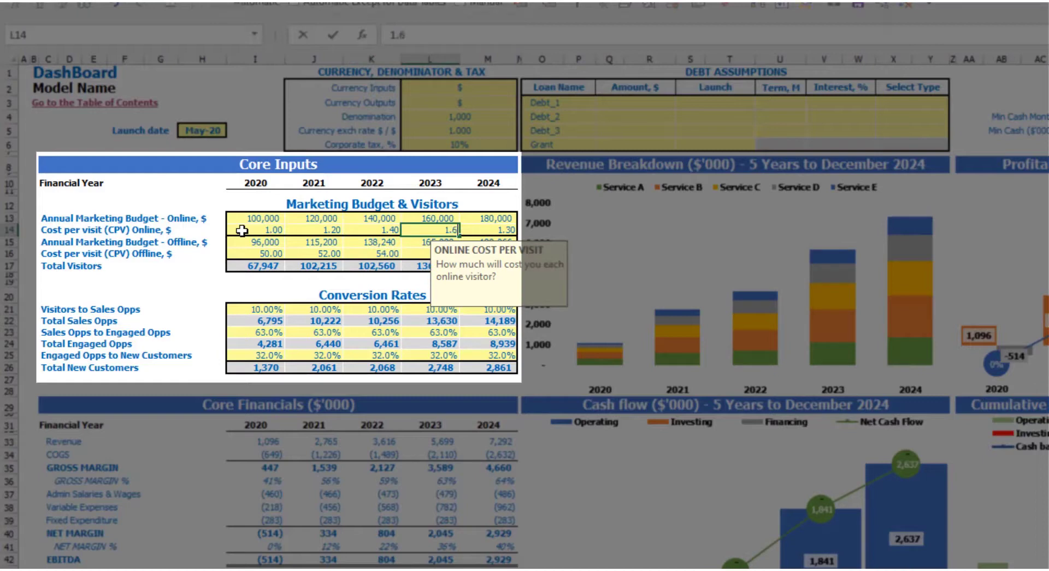
key(Tab)
text(1.8)
key(Return)
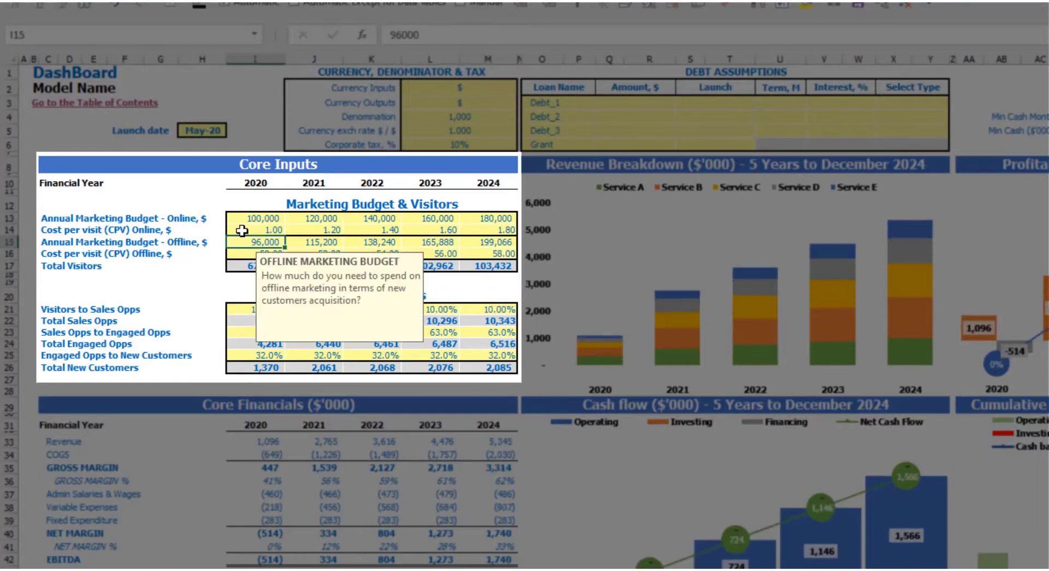
click(196, 201)
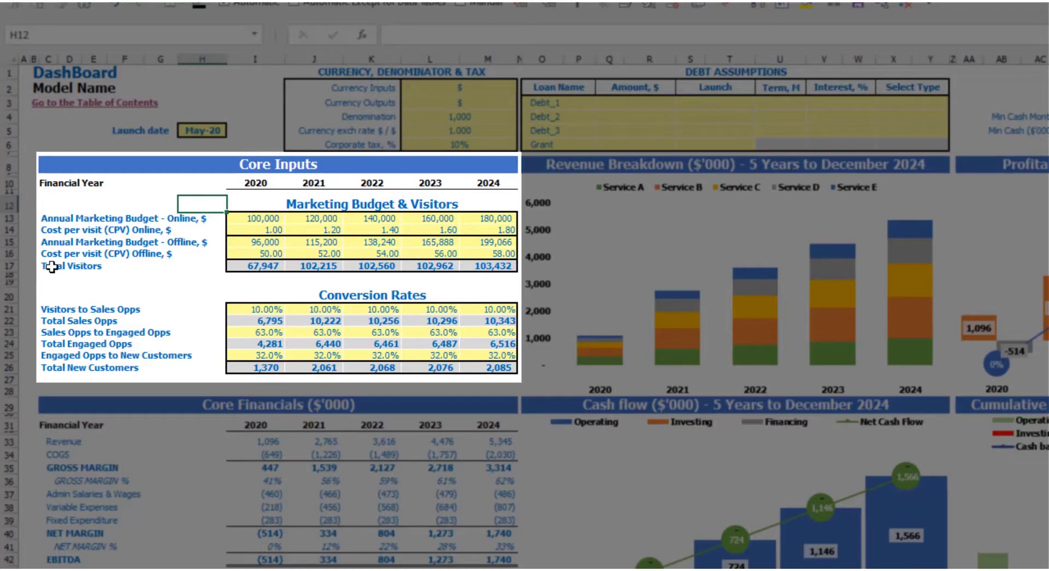
- Examine the yearly Total Visitors row and the funnel stages listed under Conversion Rates
drag(259, 265, 486, 266)
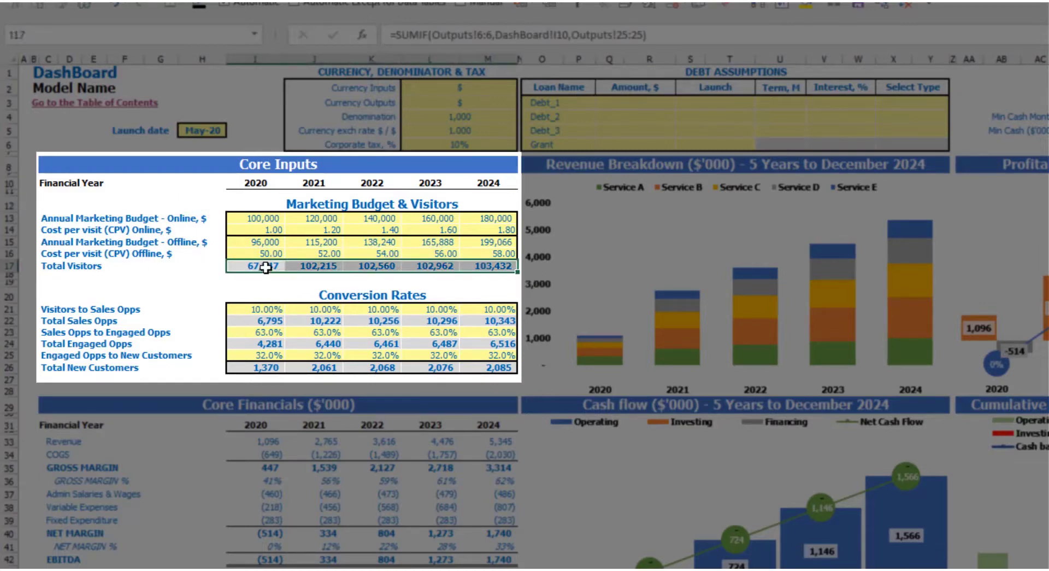
click(203, 276)
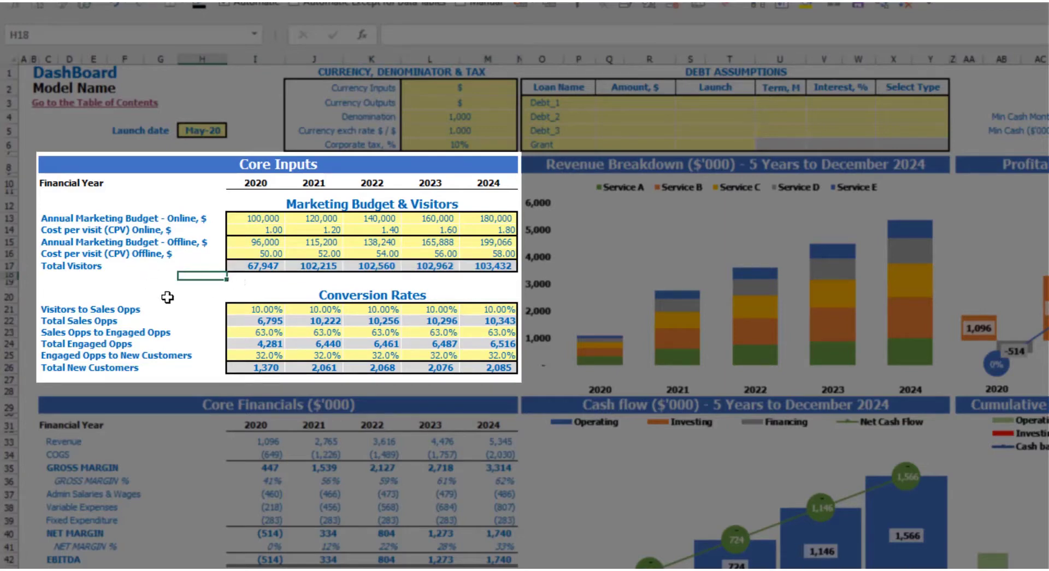
click(47, 310)
click(47, 331)
click(49, 343)
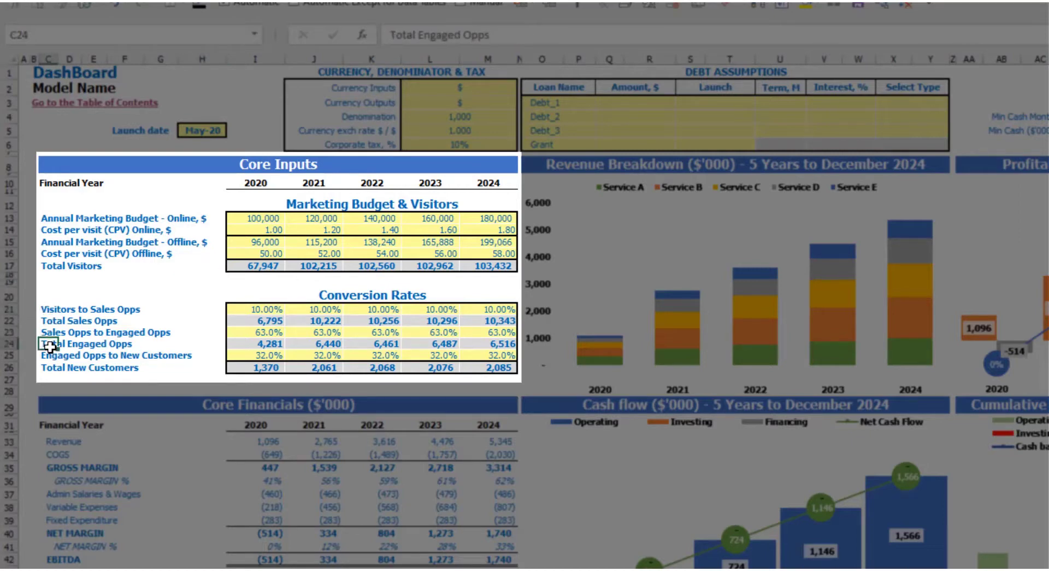
click(47, 309)
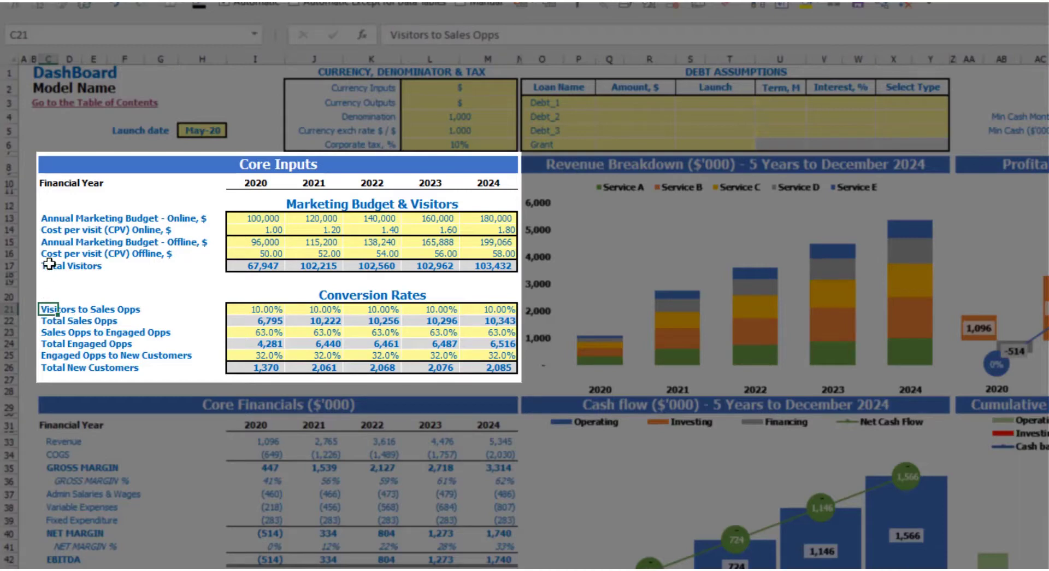
- Set the Visitors to Sales Opps conversion rates for 2020 to 2024 to 50%, 52%, 54%, 56% and 58%
click(252, 308)
text(5)
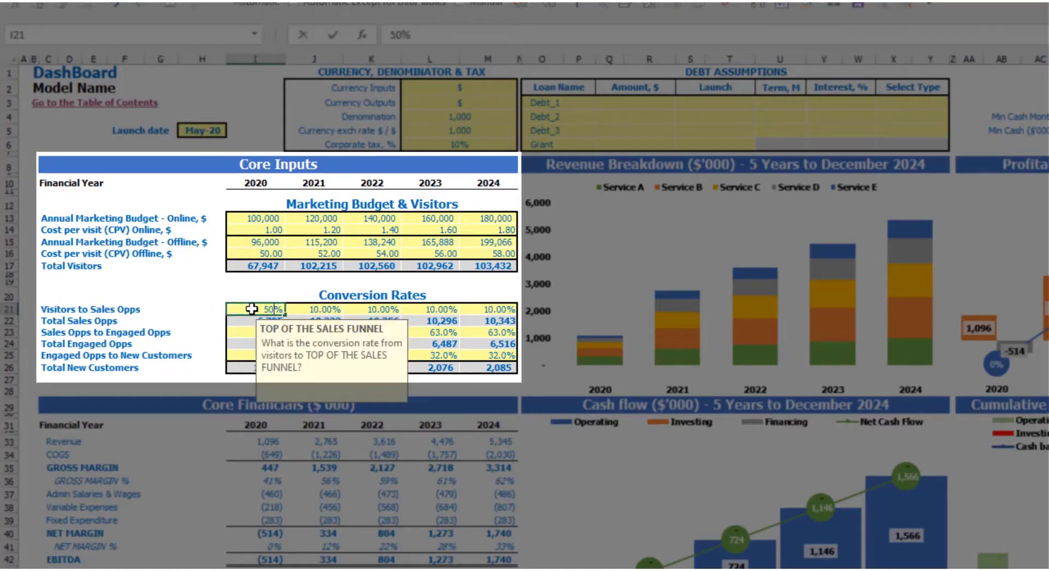
text(0)
key(Tab)
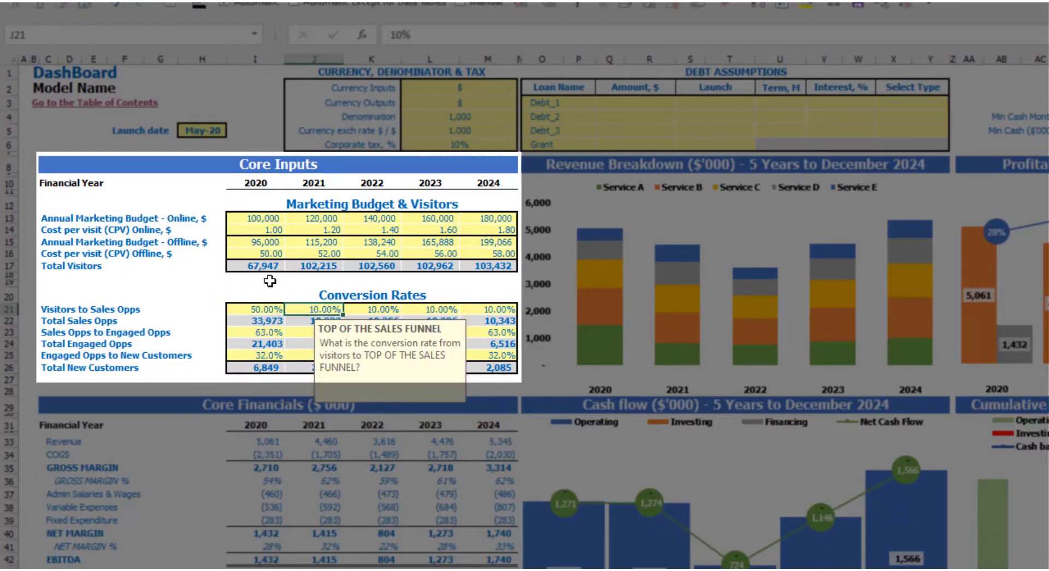
text(52)
key(Tab)
text(54)
key(Tab)
text(56)
key(Tab)
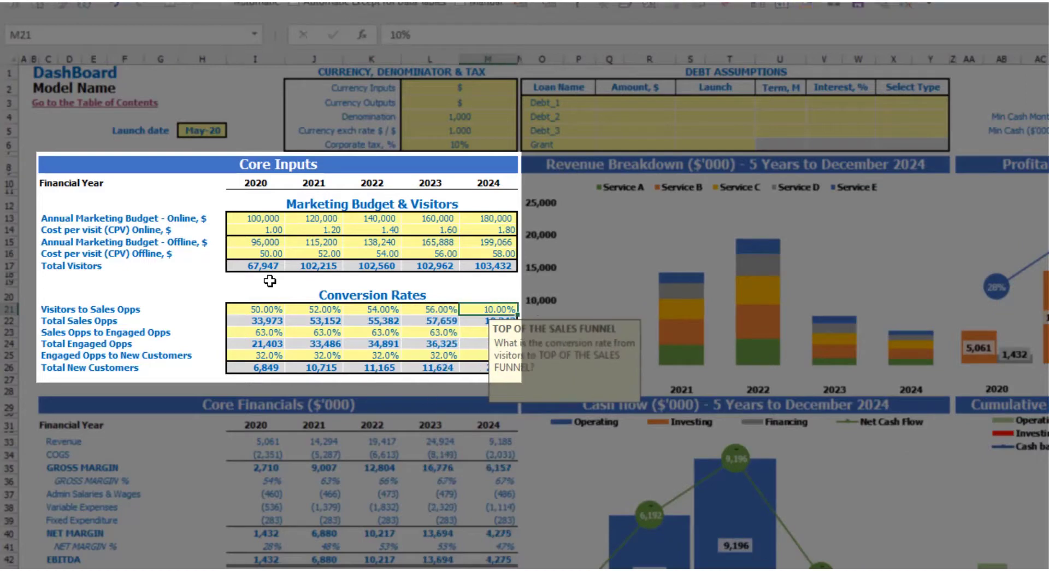
text(58)
key(Return)
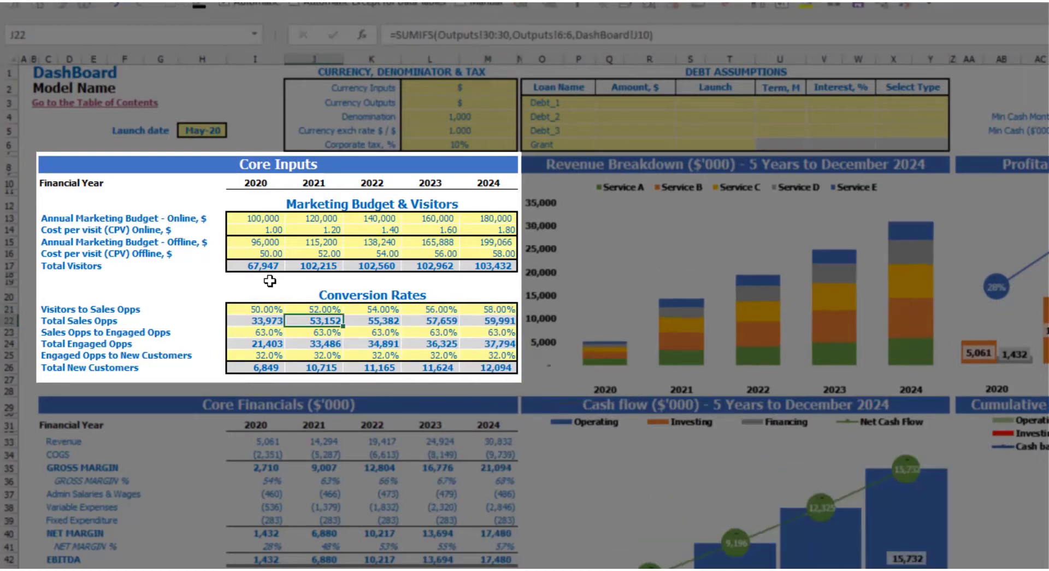
click(263, 266)
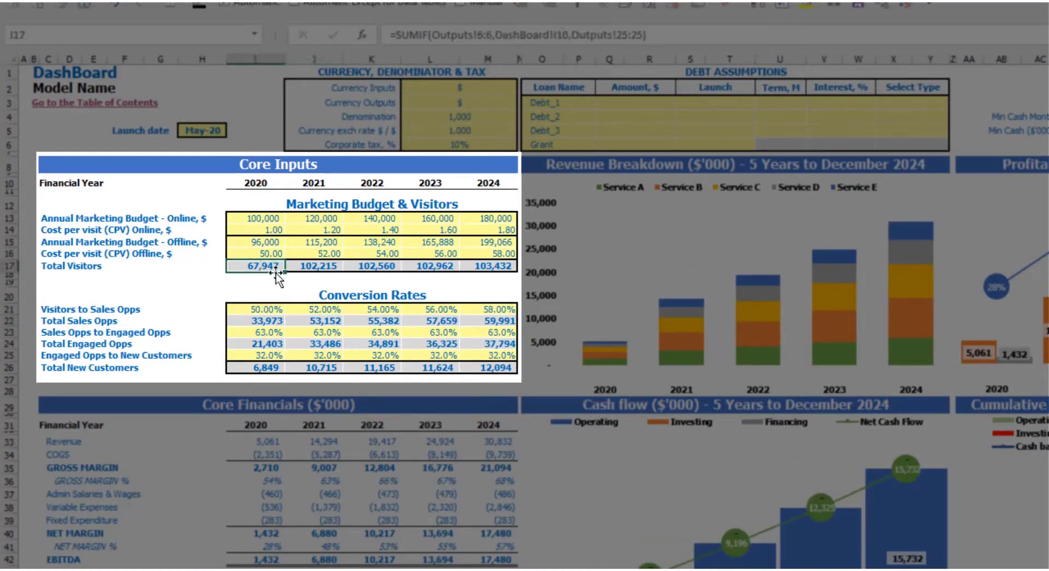
click(261, 323)
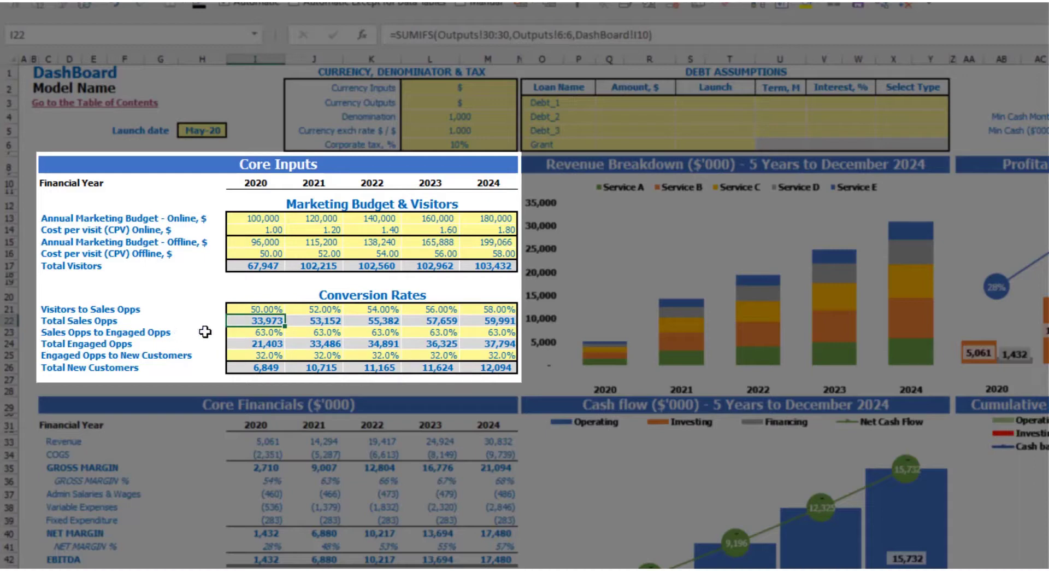
- Set the 2020 Sales Opps to Engaged Opps rate to 20% and copy it across 2021 to 2024
click(243, 332)
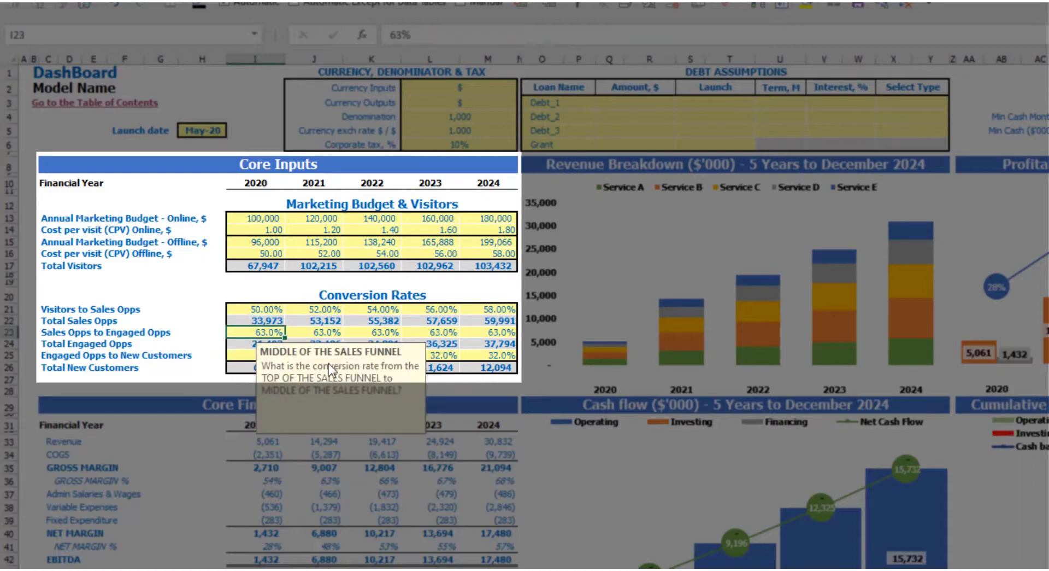
text(20)
key(Return)
key(Up)
key(ctrl+c)
key(Right)
key(shift+Right)
key(shift+Right)
key(shift+Right)
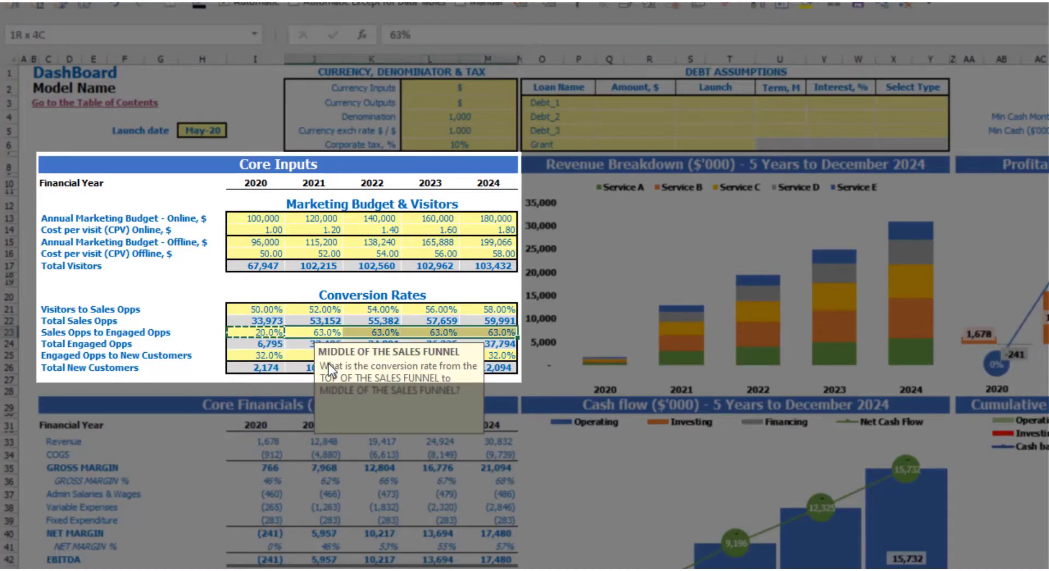
key(ctrl+v)
click(199, 294)
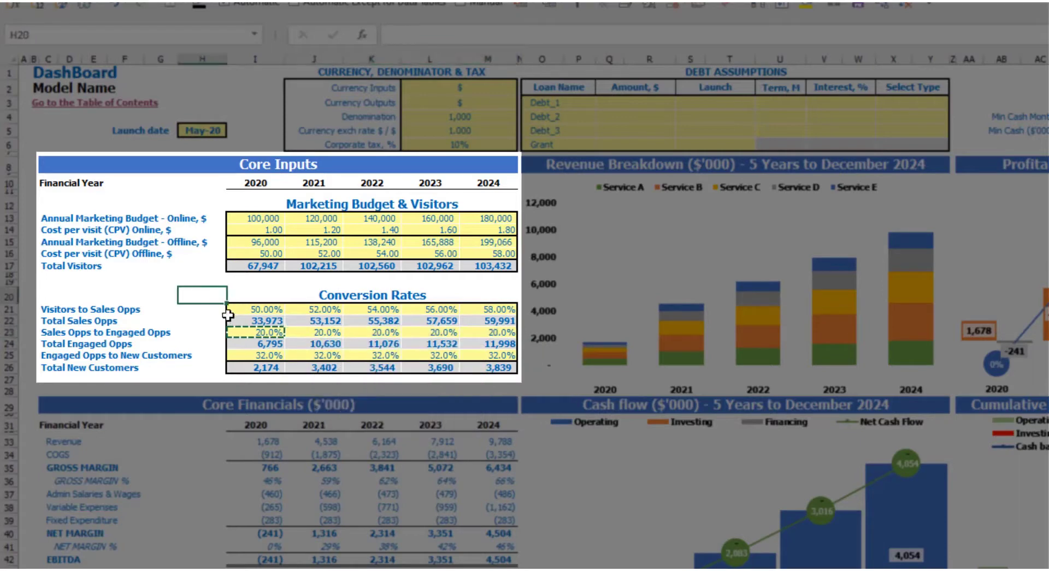
- Check the 2020 Sales Opps to Engaged Opps rate and the Total Engaged Opps for each year from 2020 to 2024
click(262, 332)
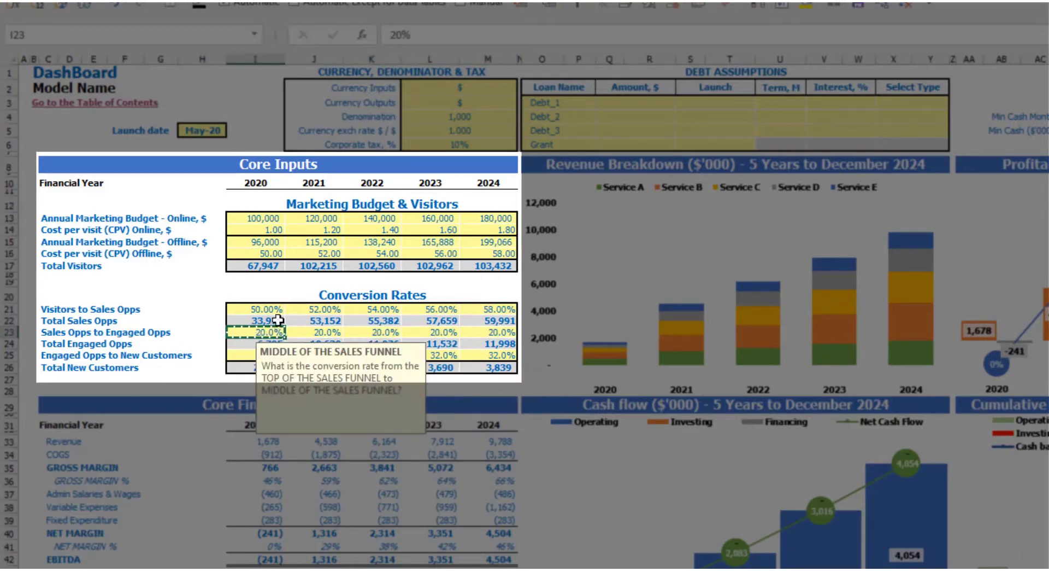
click(199, 295)
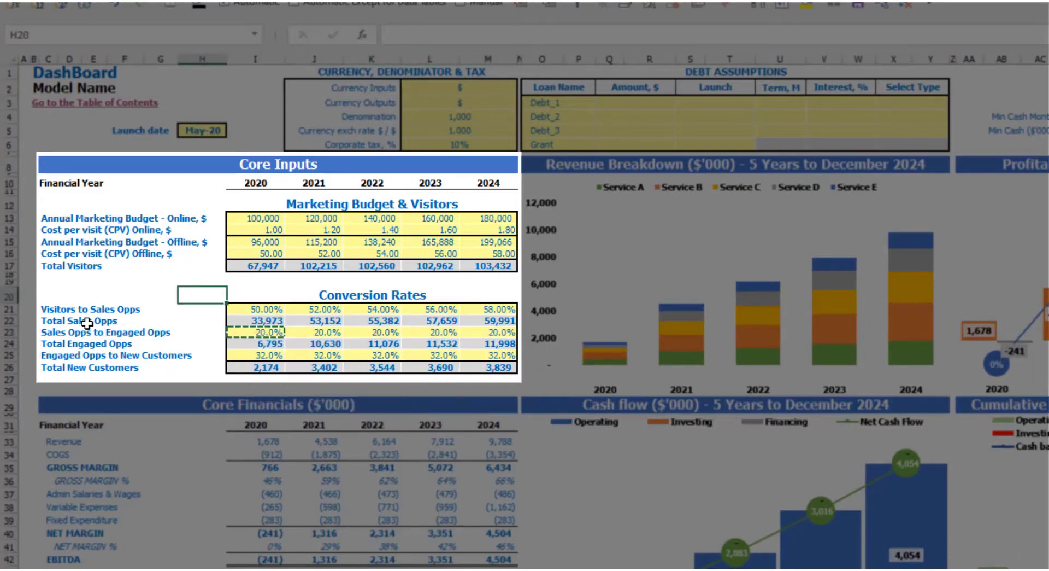
click(253, 345)
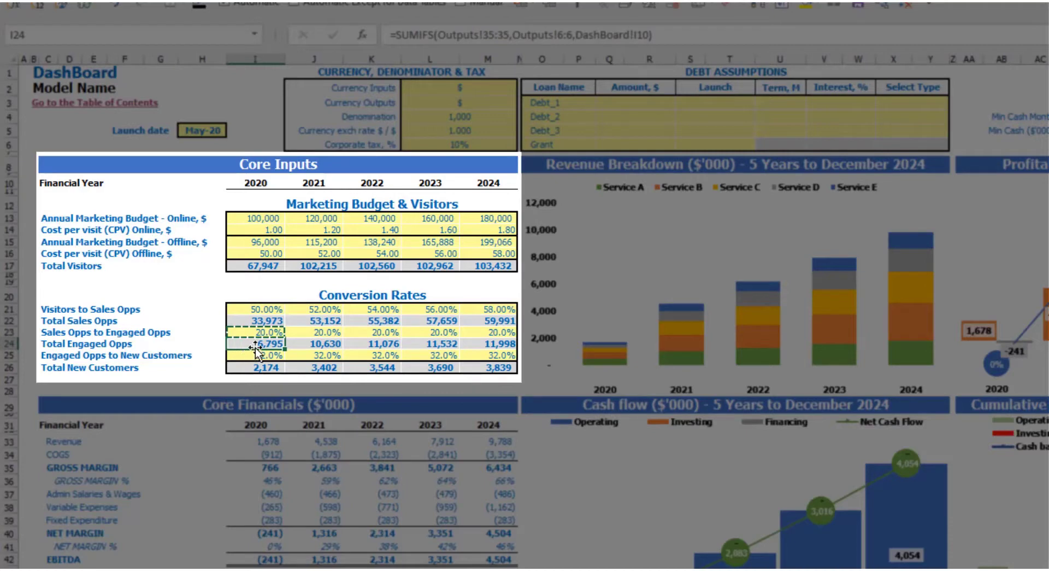
click(324, 343)
click(379, 342)
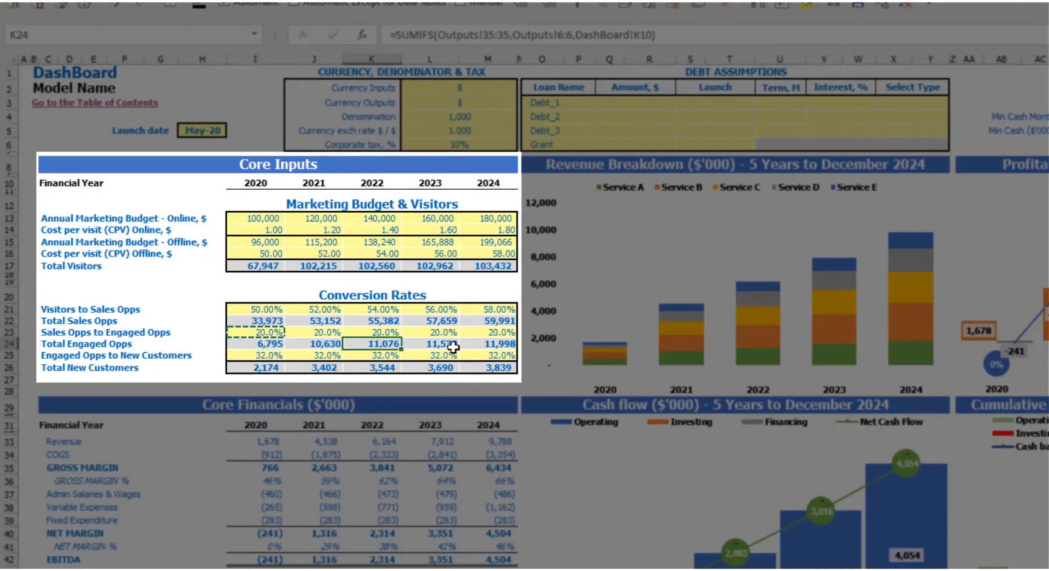
click(452, 343)
click(481, 343)
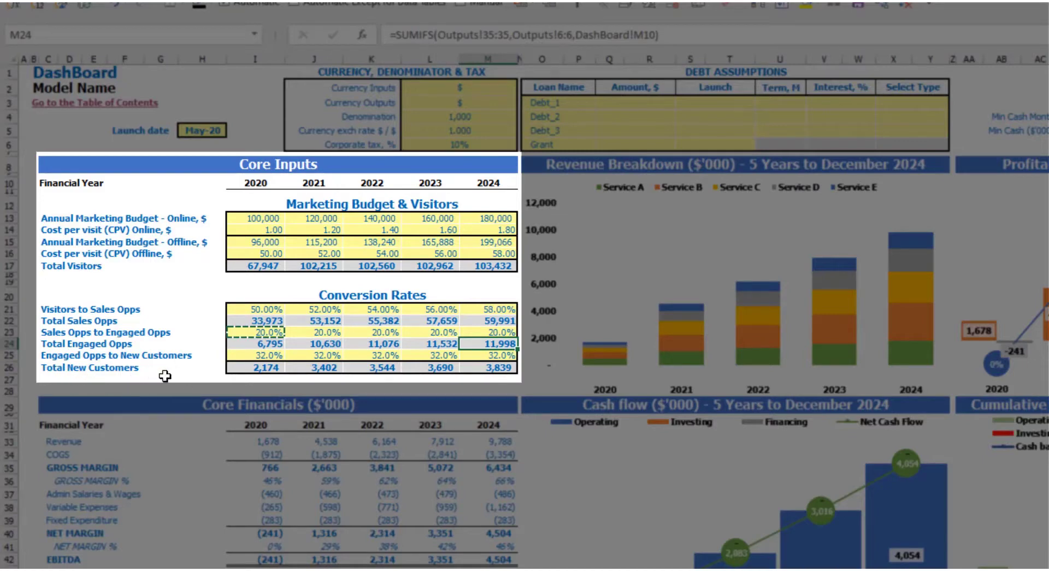
- Set the Engaged Opps to New Customers rates for 2020 to 2024 to 10%, 11%, 12%, 13% and 14%
click(253, 356)
text(10)
key(Return)
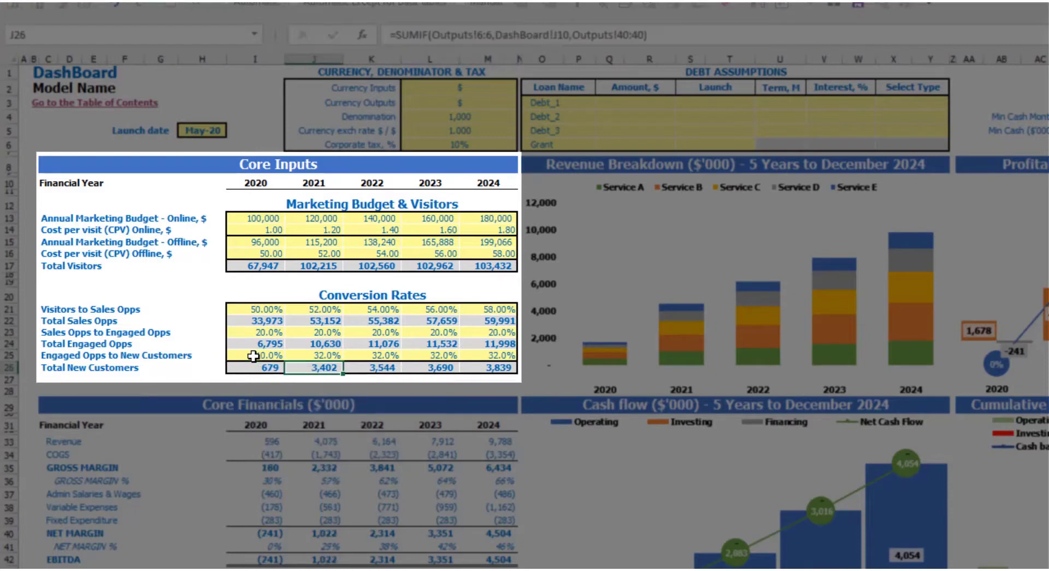
key(Up)
key(Right)
text(11)
key(Tab)
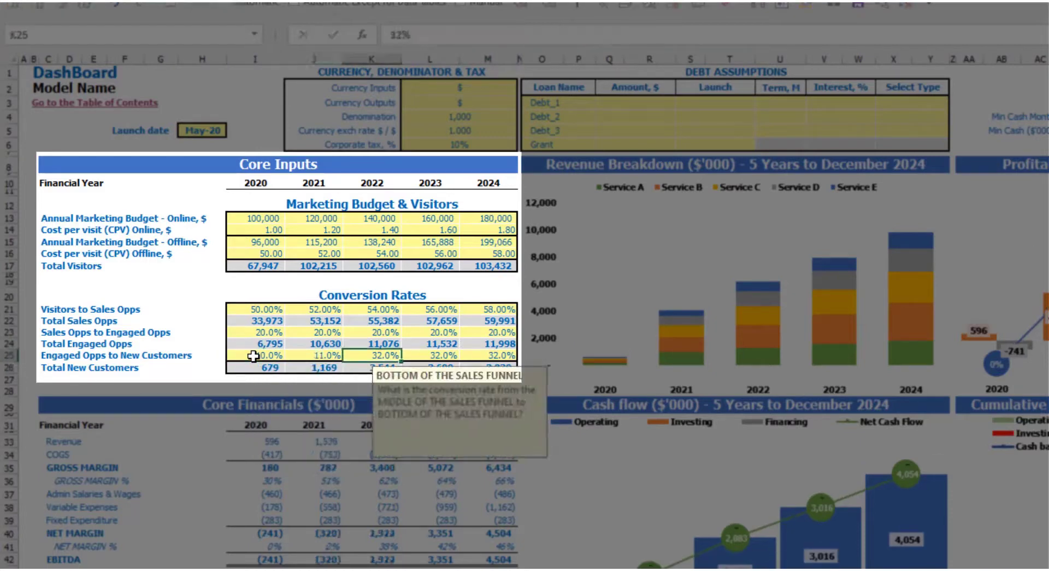
text(12)
key(Tab)
text(13)
key(Tab)
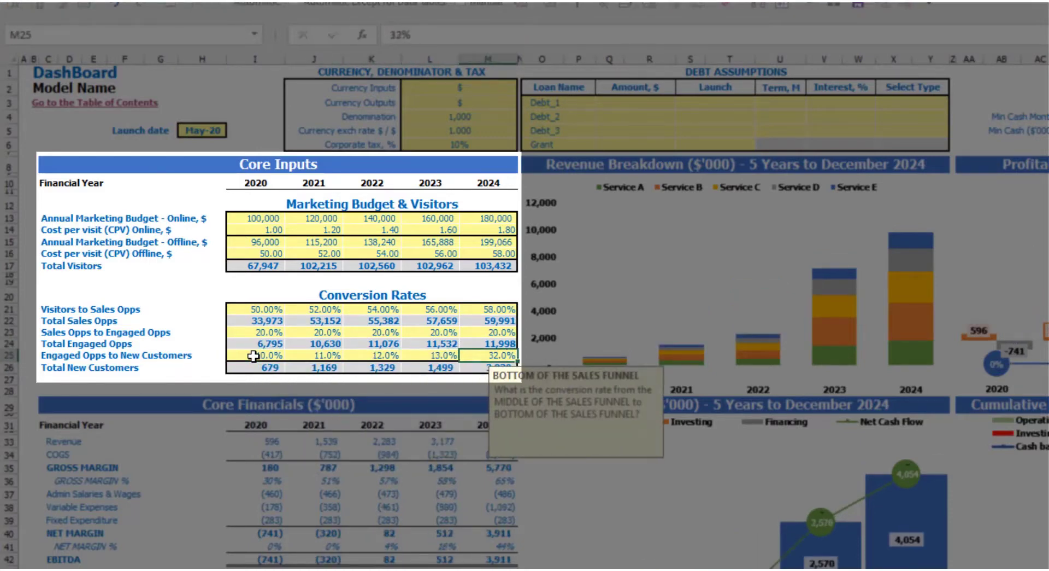
text(14)
key(Return)
click(280, 344)
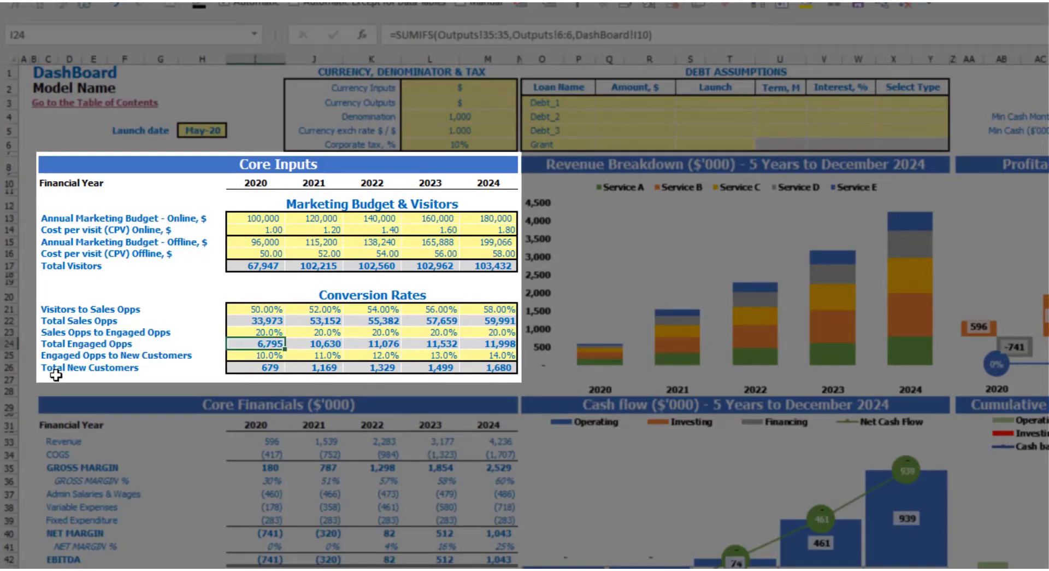
click(260, 369)
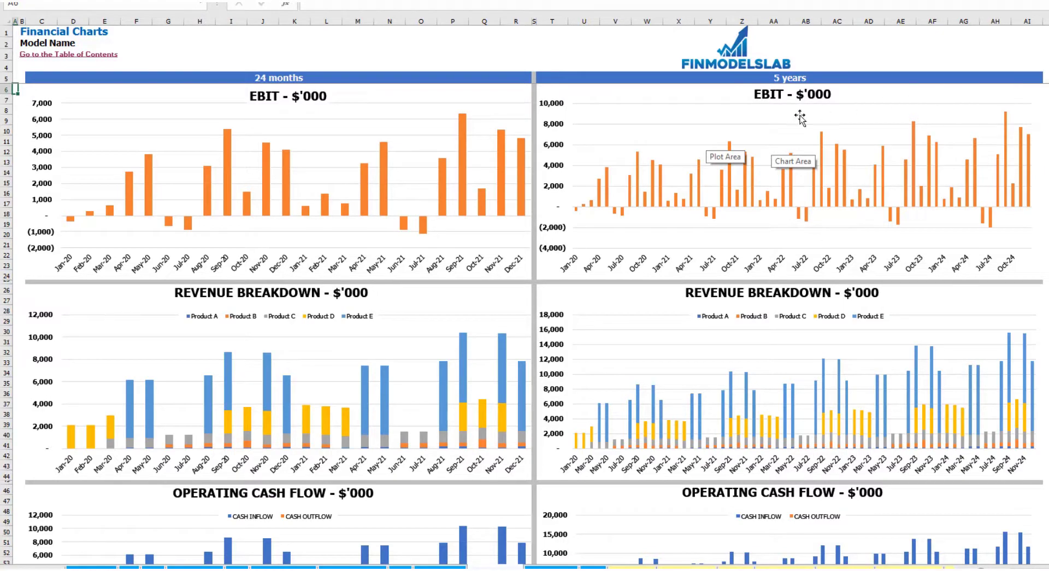
- Examine the 24-month and 5-year EBIT, revenue breakdown, operating cash flow and cash balance charts on the Financial Charts sheet
key(ctrl+End)
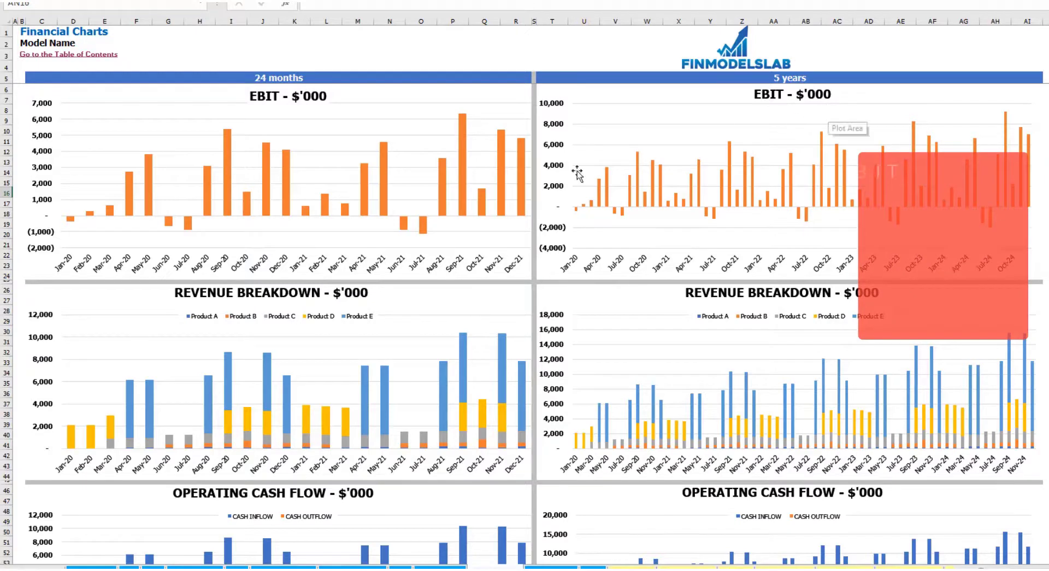
scroll(347, 262, down, 3)
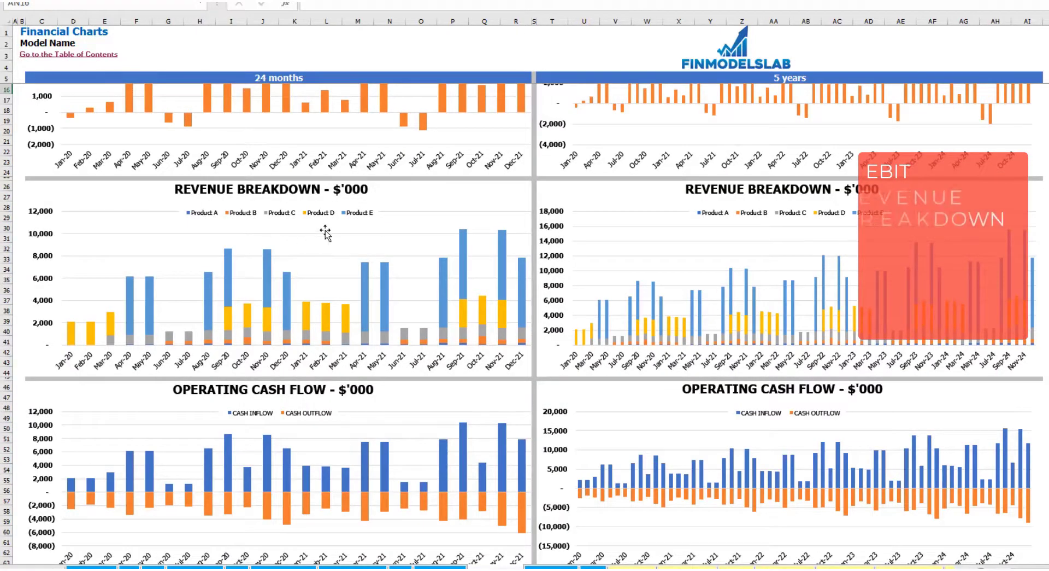
scroll(346, 227, down, 10)
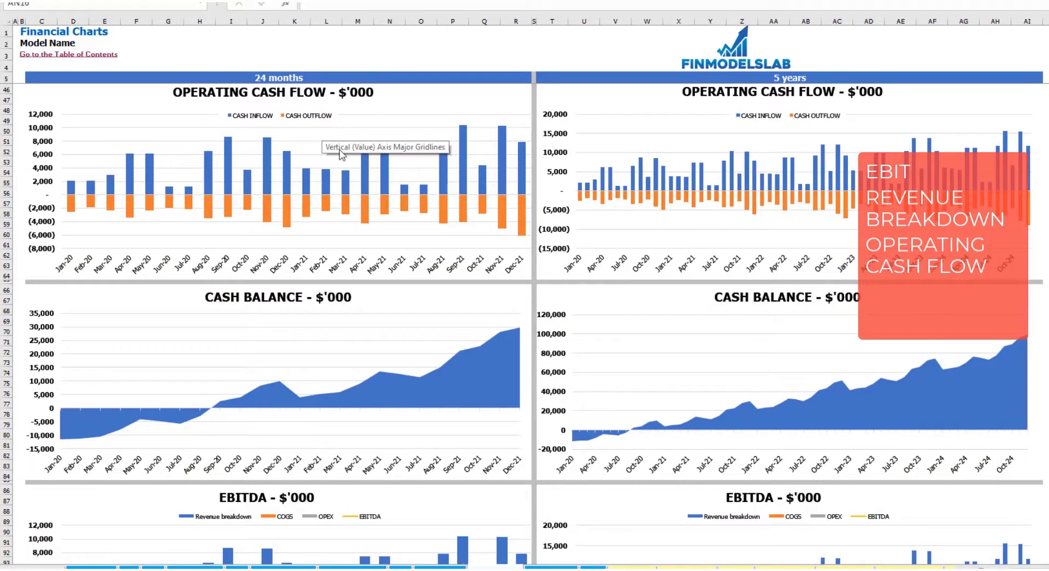
scroll(525, 322, down, 4)
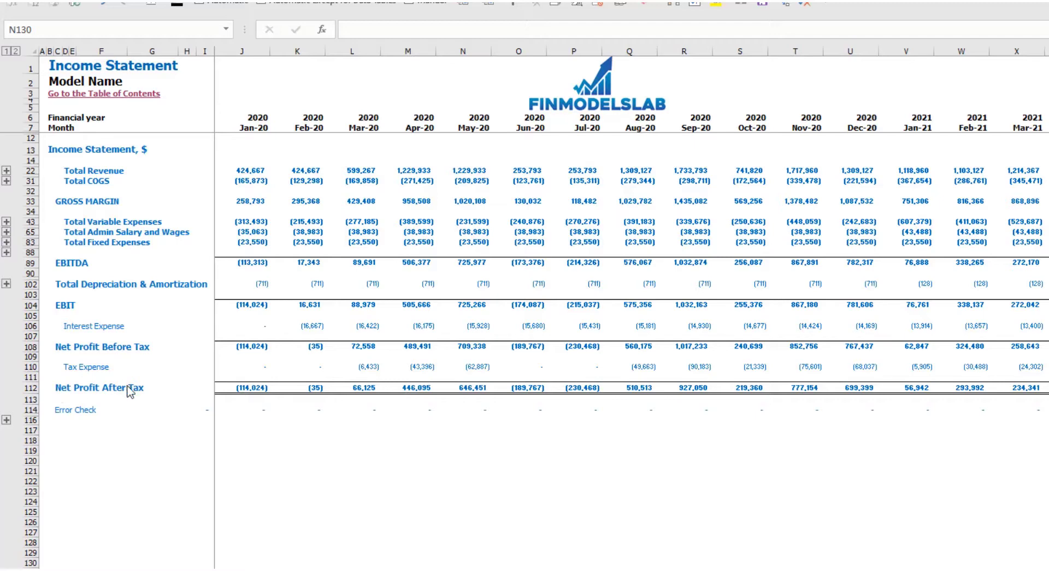
- Expand the Fixed Expenses, Variable Expenses and Revenue row groups in the Income Statement to show their line items
click(6, 242)
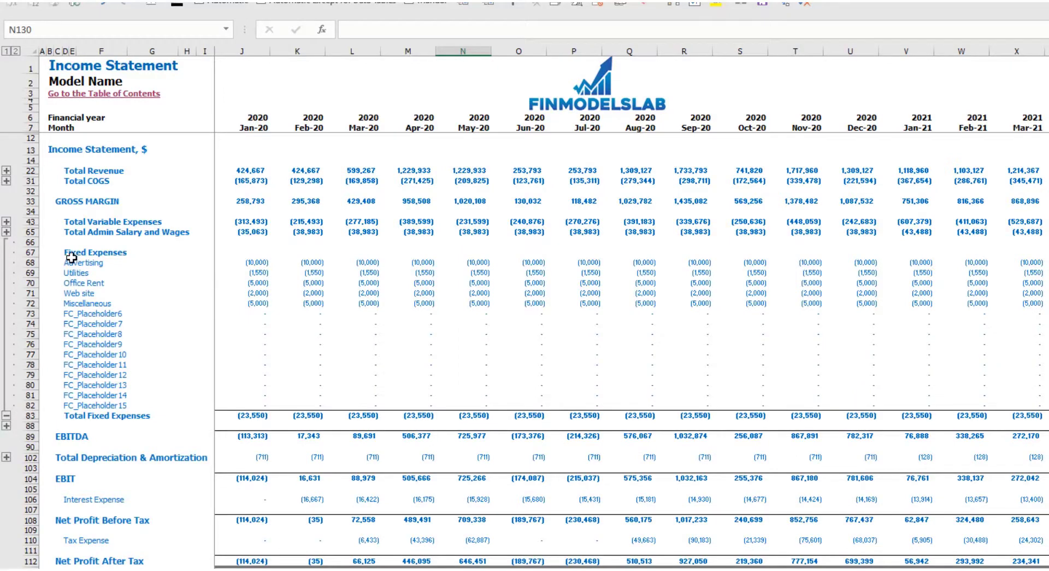
click(7, 222)
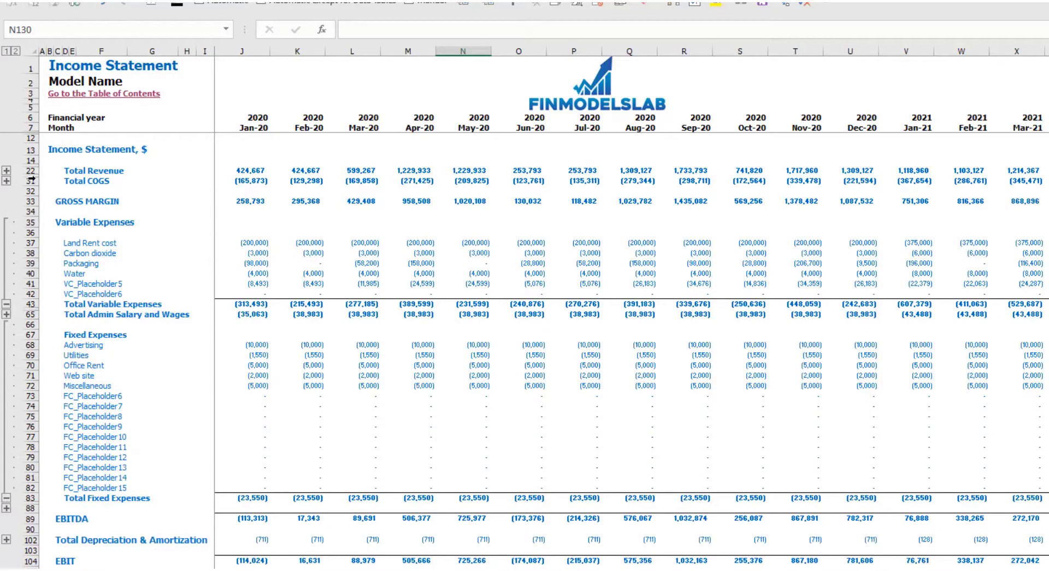
click(6, 171)
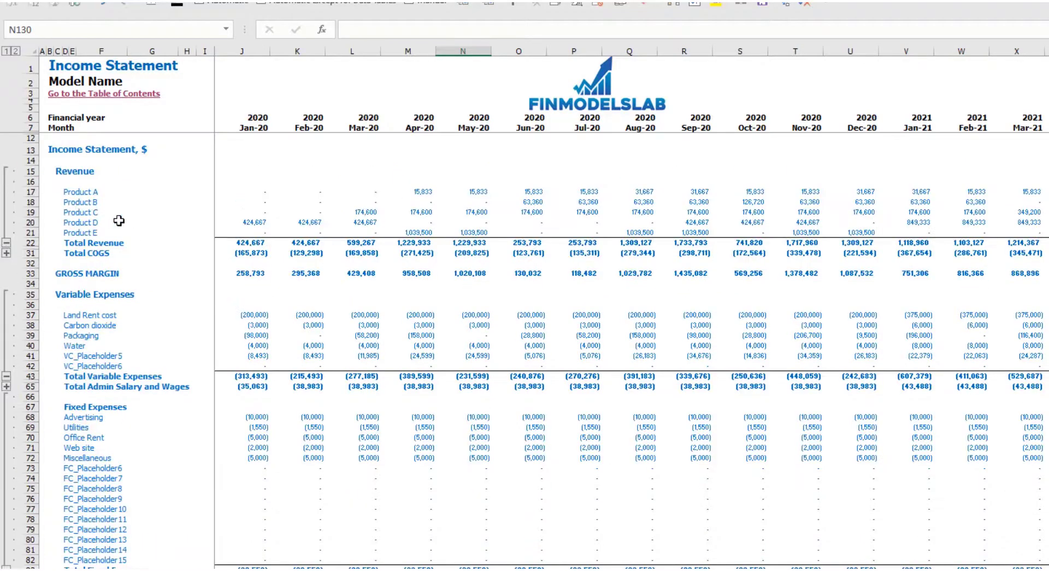
- View the monthly Cash Flow Statement and its indirect-method version
key(ctrl+Page_Down)
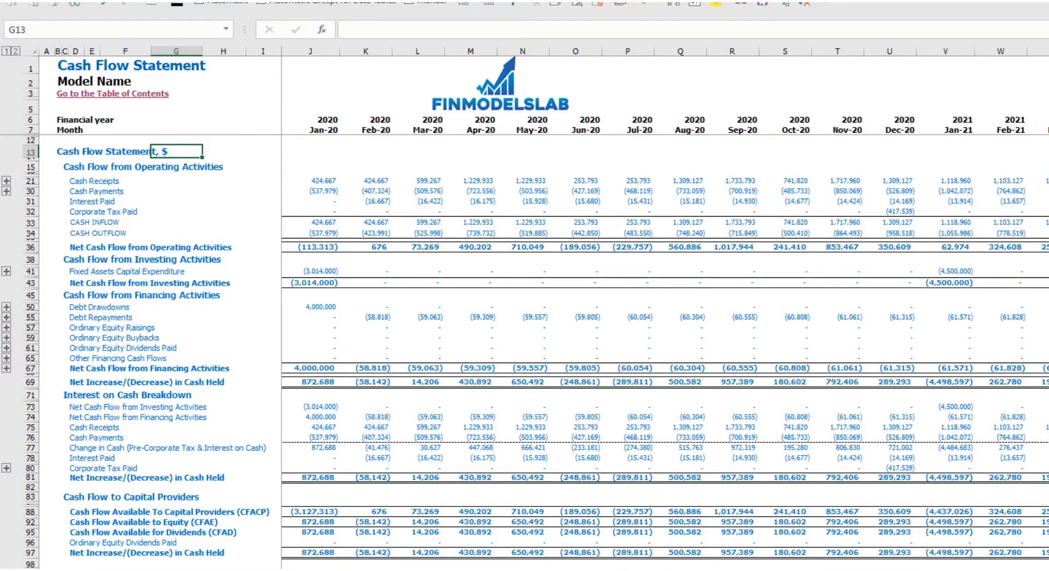
click(295, 569)
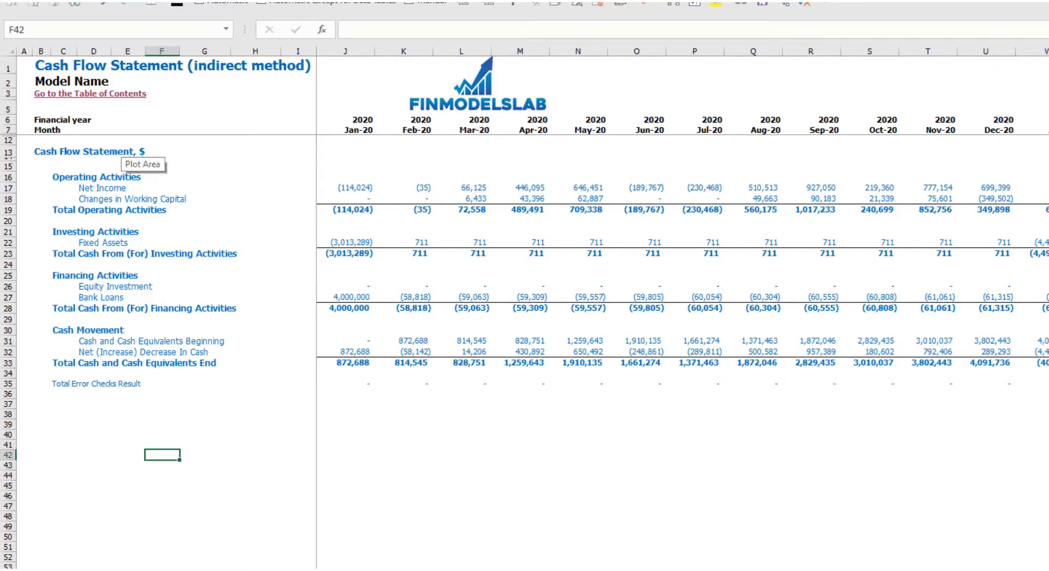
- Set the detailed year of the Financial Statements Summary to 2022
key(ctrl+Page_Up)
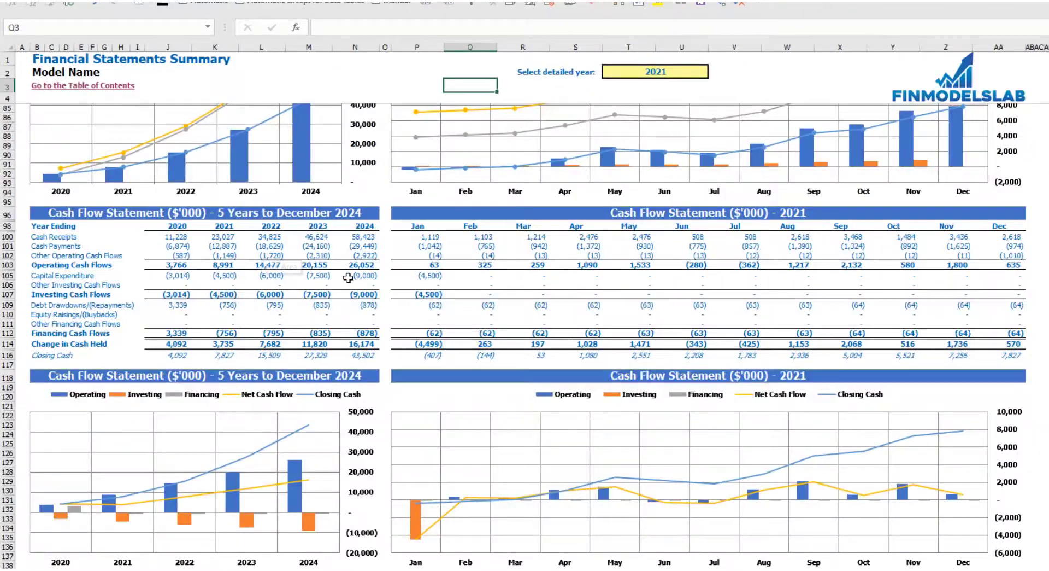
scroll(354, 288, up, 10)
scroll(354, 288, up, 7)
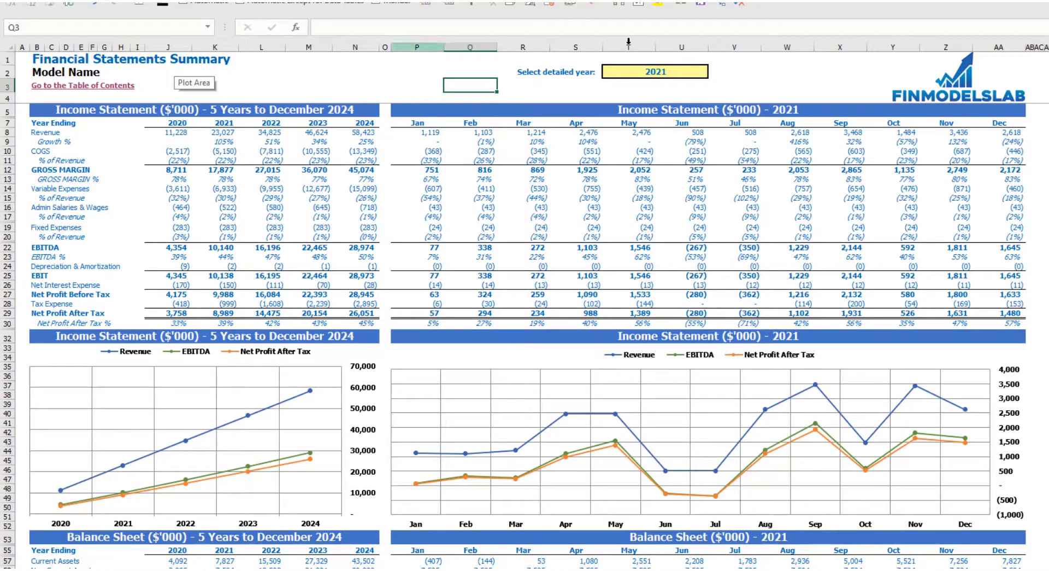
click(701, 72)
click(715, 71)
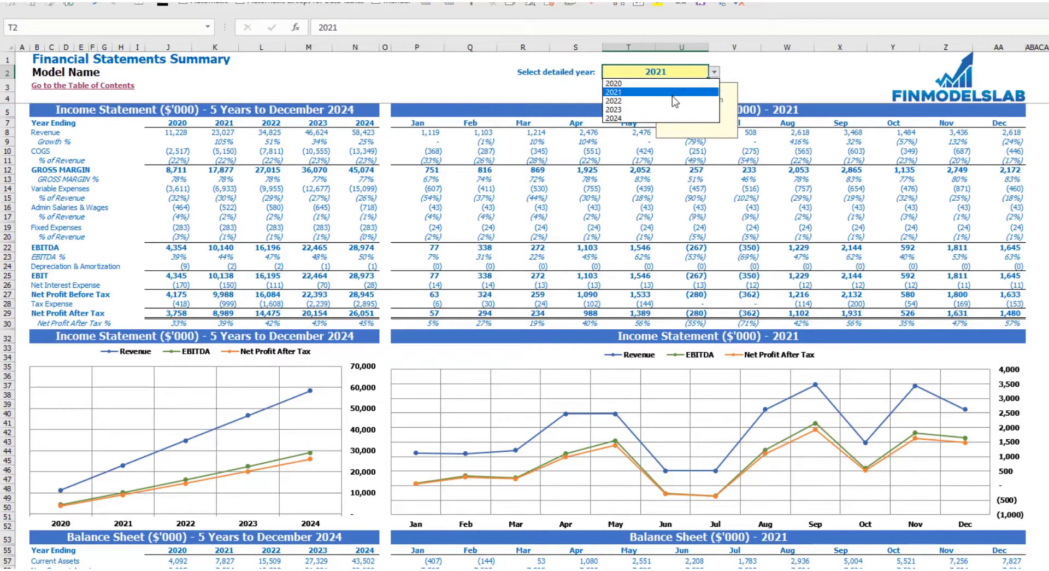
click(672, 98)
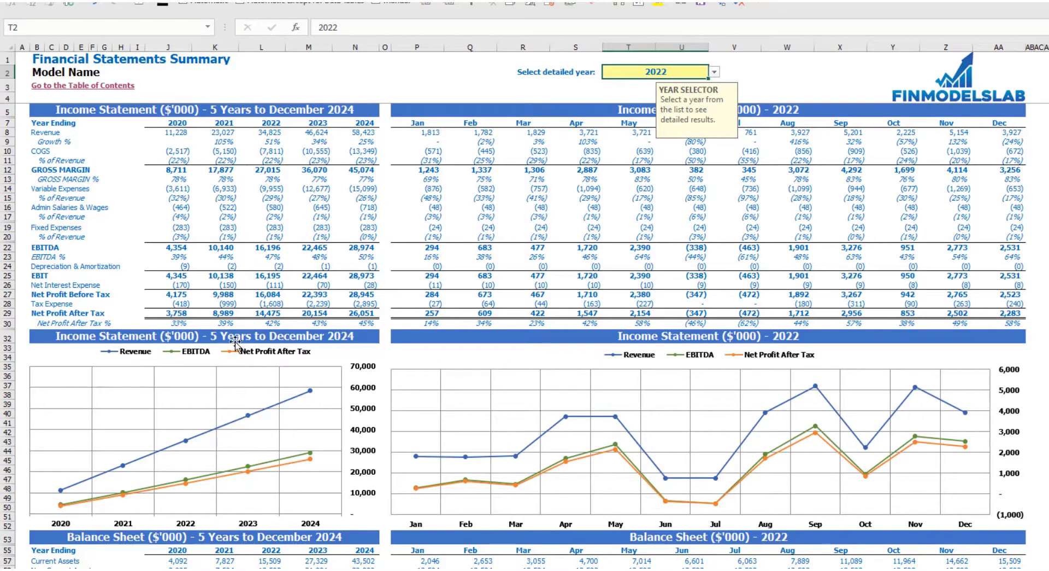
- Examine the five-year and 2022 income statement charts and the balance sheet tables and charts in the Financial Statements Summary
scroll(283, 420, down, 3)
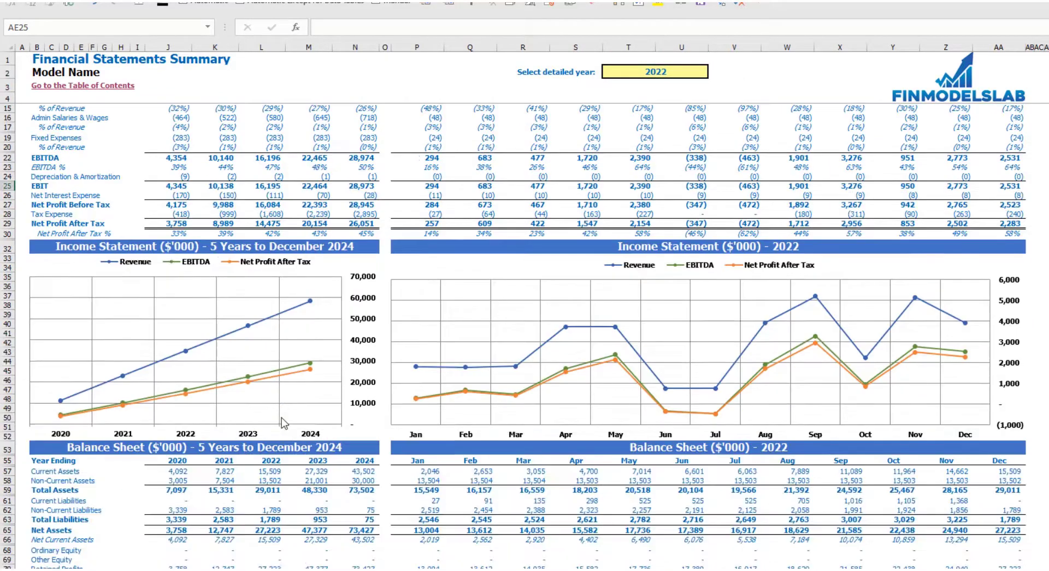
scroll(282, 422, down, 7)
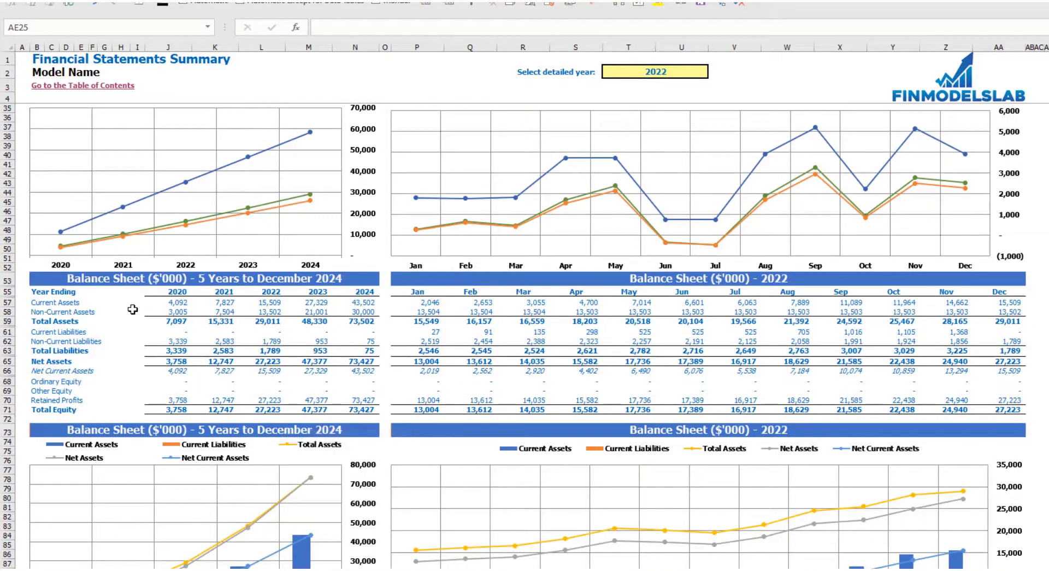
scroll(149, 266, down, 3)
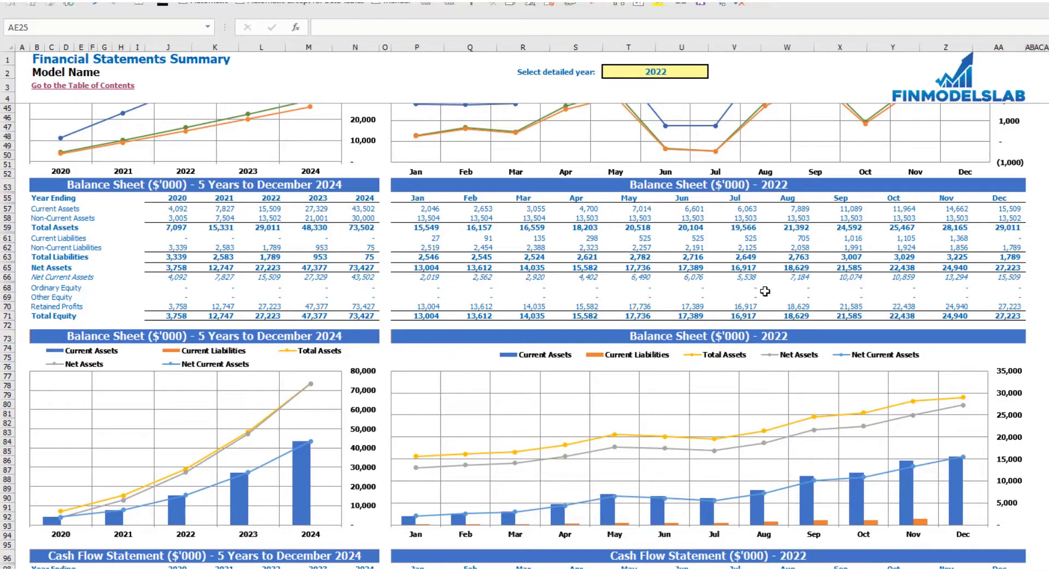
scroll(504, 320, down, 17)
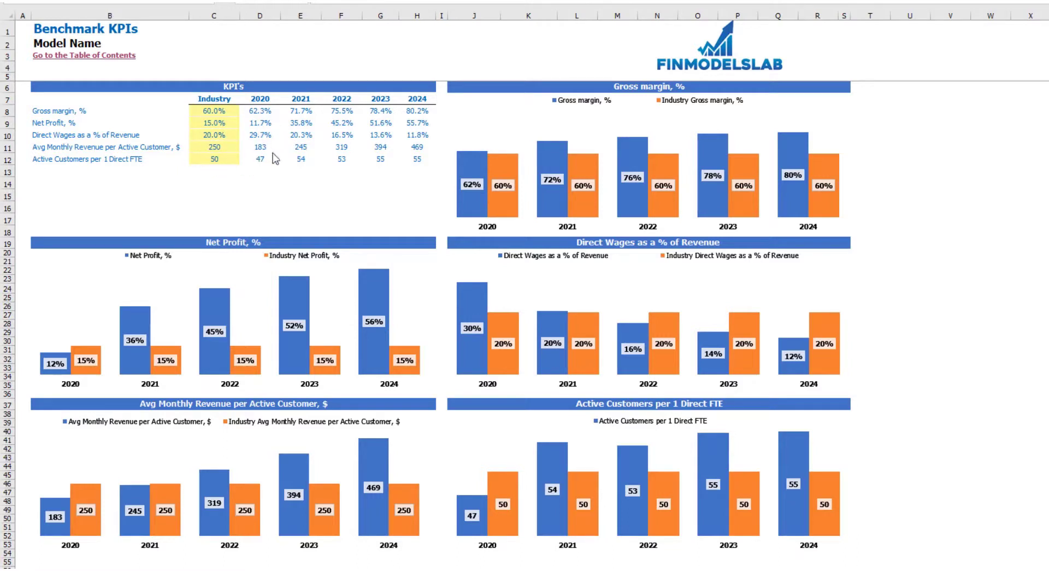
- Go through the five Benchmark KPIs labels, from Gross margin down to Active Customers per 1 Direct FTE
click(34, 109)
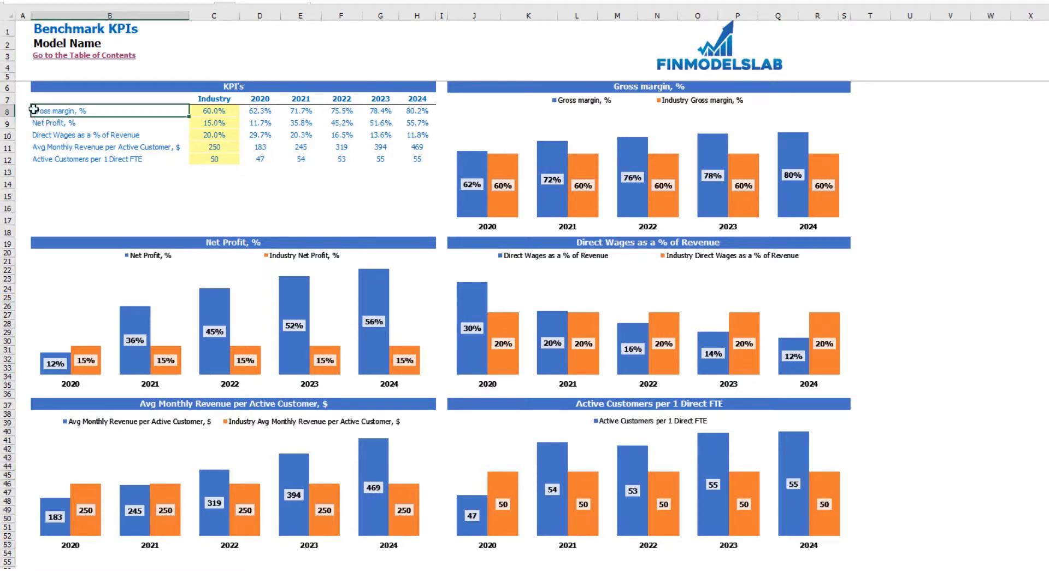
key(Down)
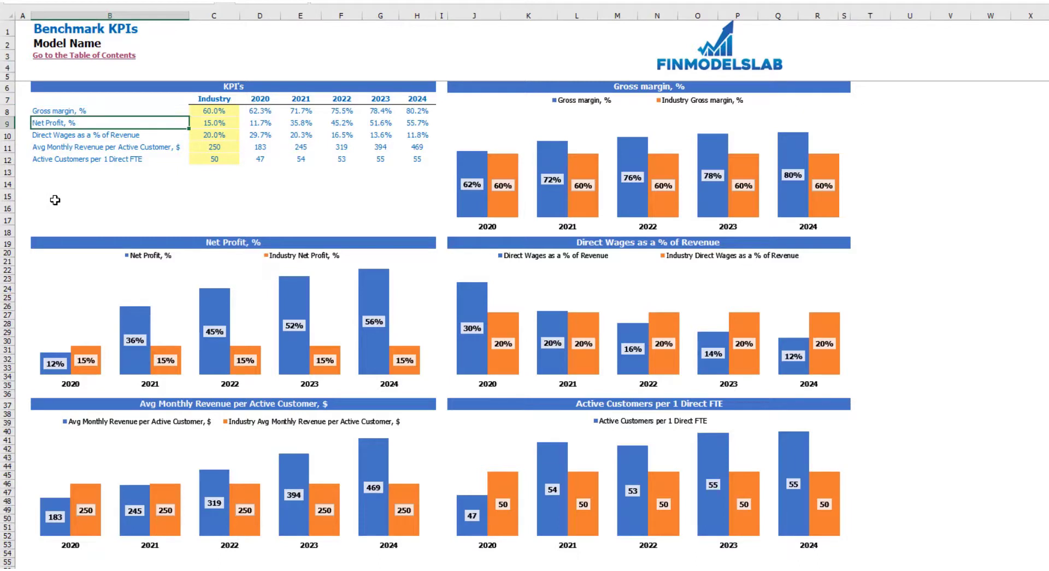
key(Down)
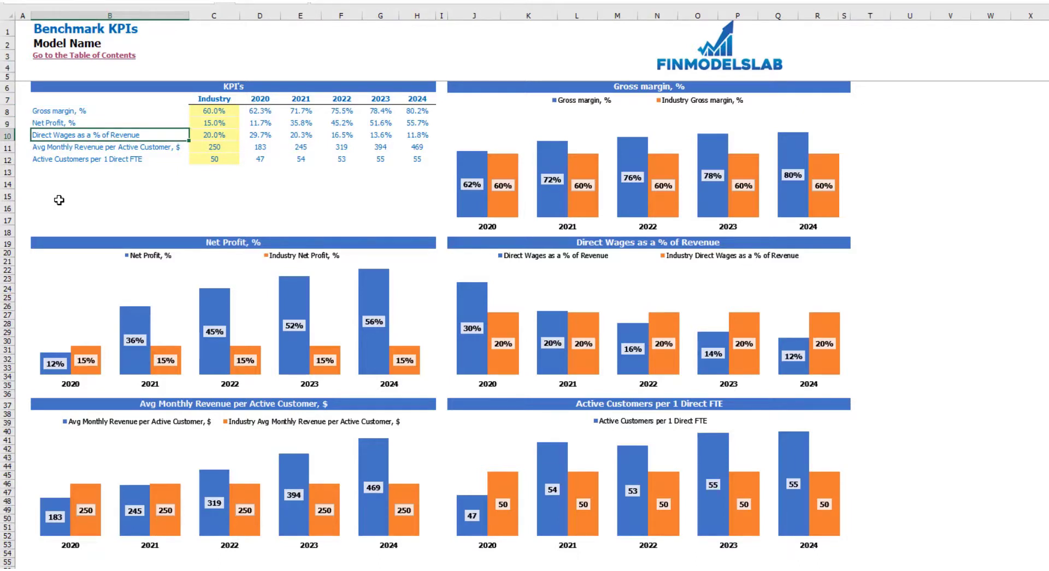
key(Down)
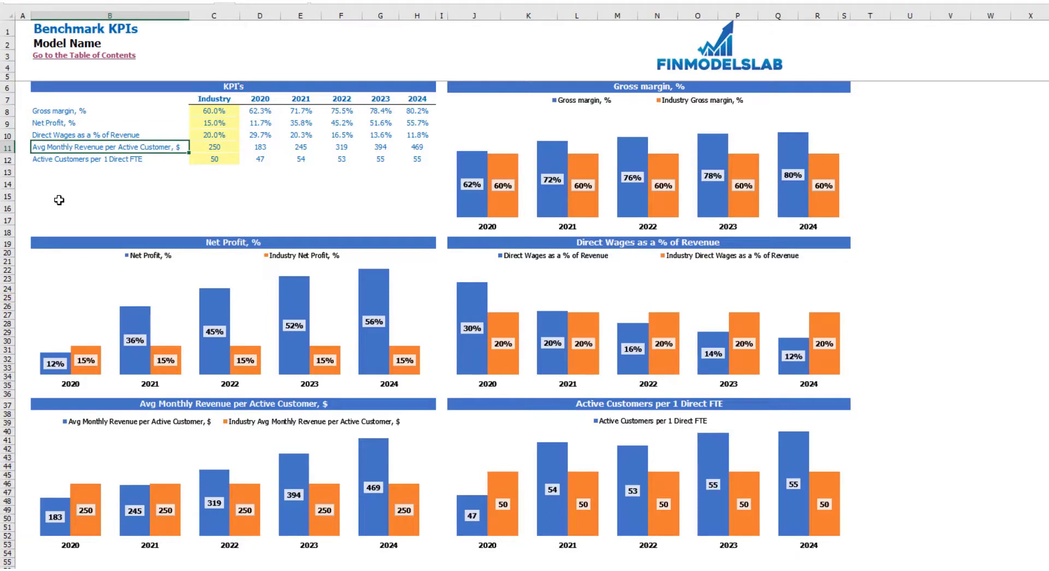
key(Down)
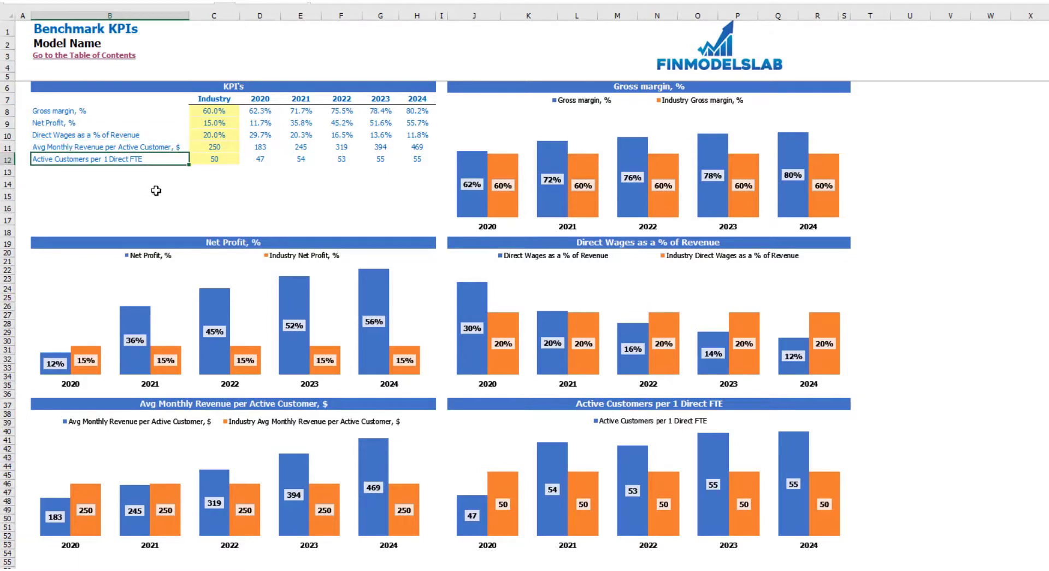
- Set the industry Gross margin benchmark to 65% and check the block of KPI values for 2020 to 2024
click(207, 111)
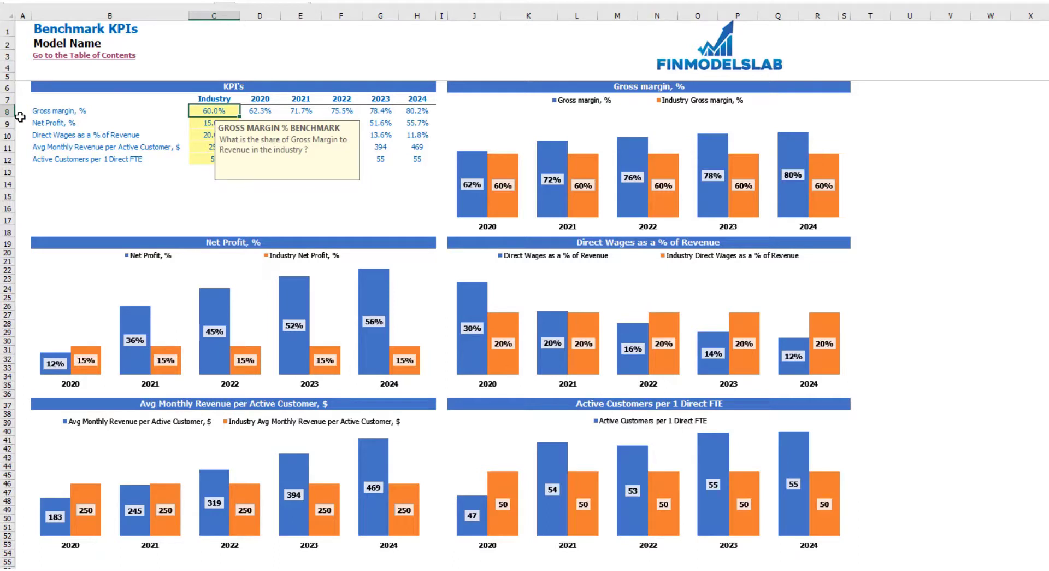
text(65)
key(Return)
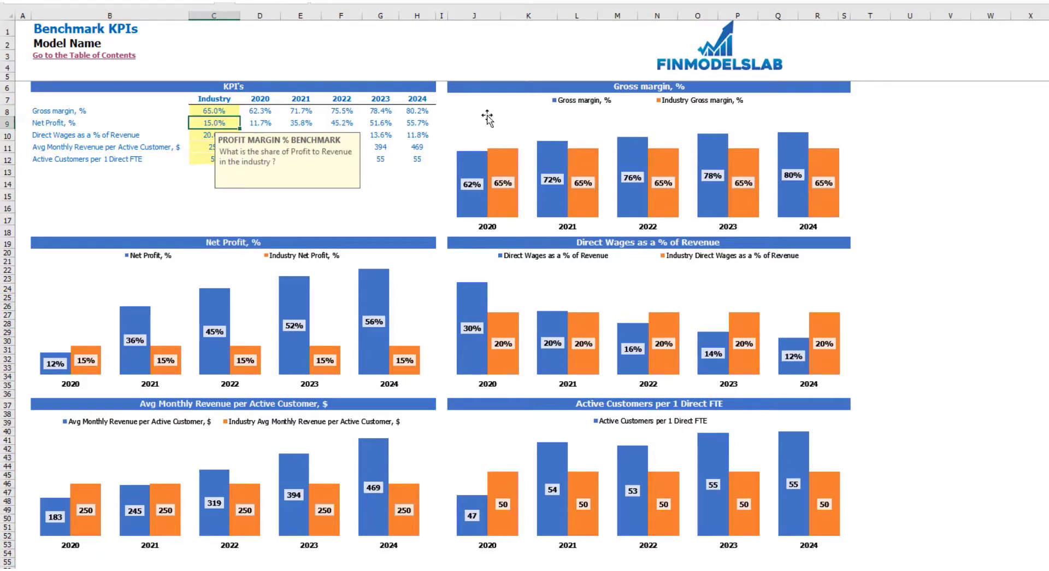
click(431, 186)
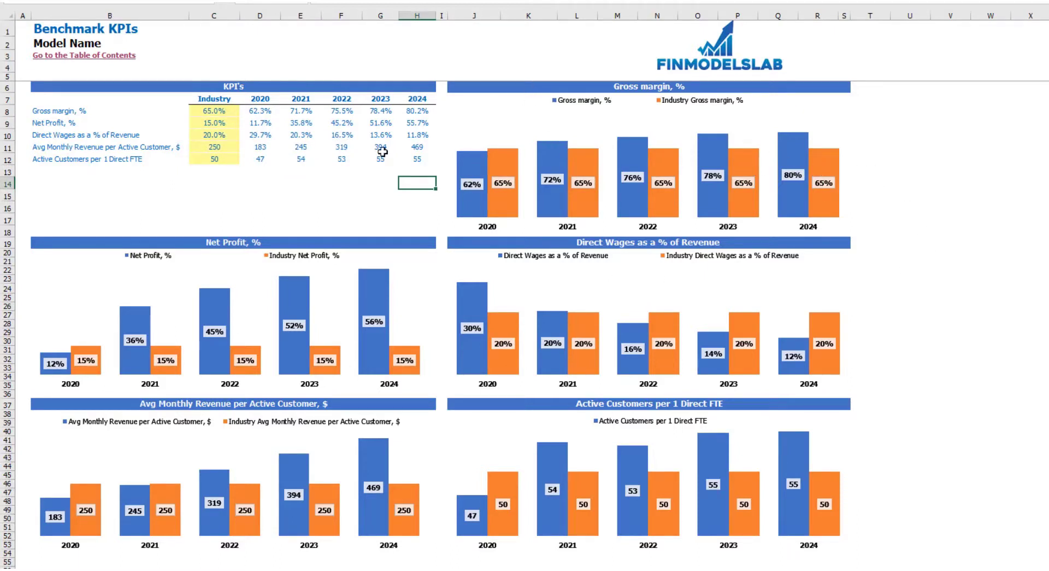
drag(252, 110, 410, 159)
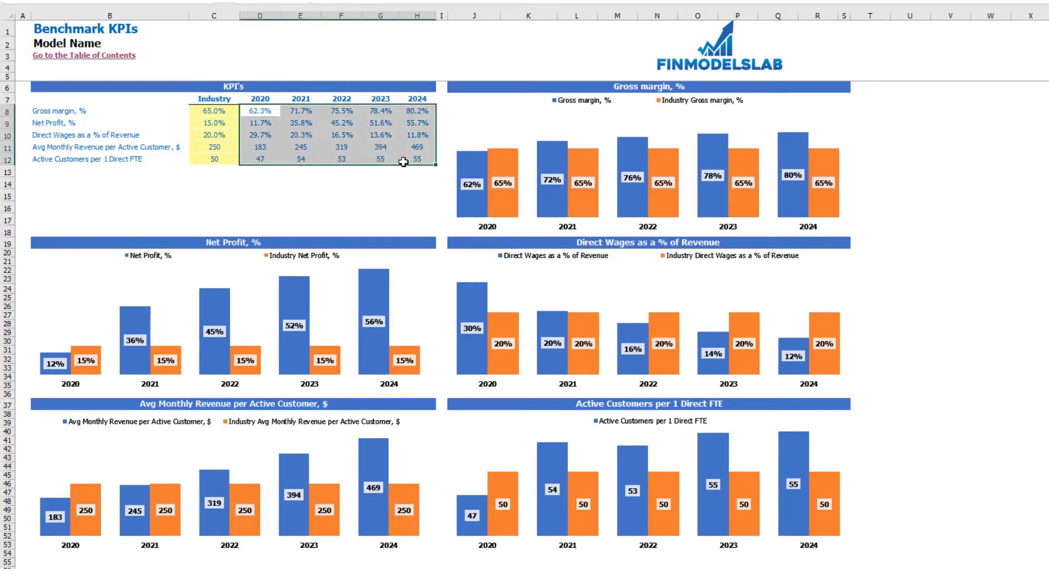
click(290, 201)
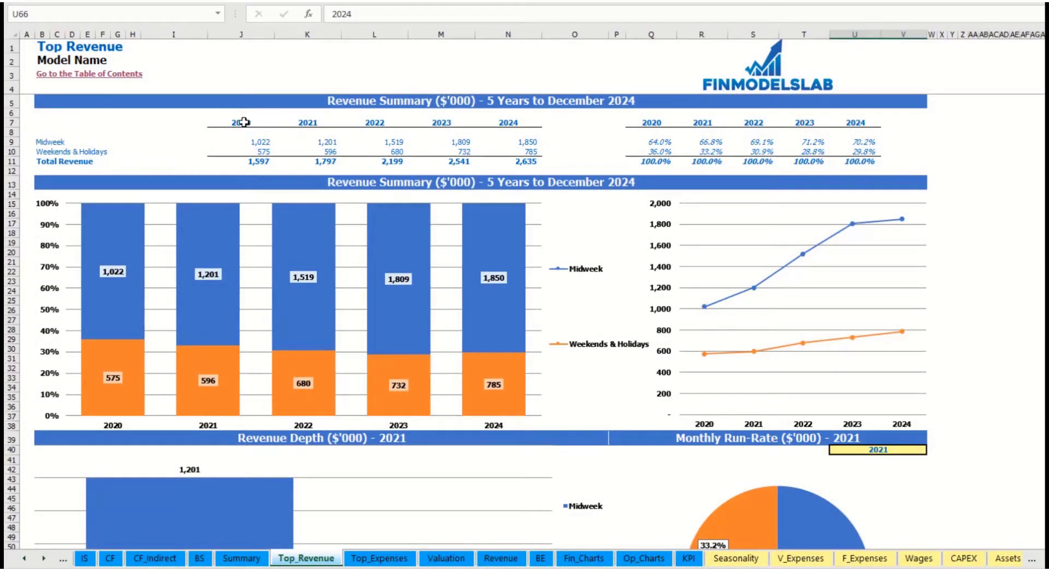
- Examine the Top Revenue summary for 2020 to 2024, both the Midweek and Weekends & Holidays amounts and their percentage shares
drag(249, 140, 511, 159)
drag(656, 144, 871, 159)
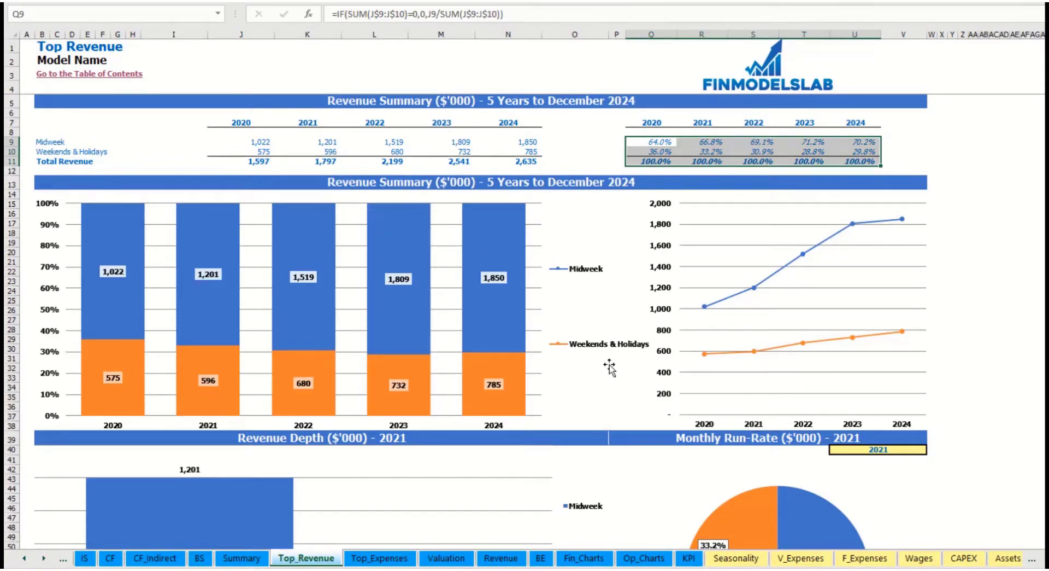
- Set the year for the Revenue Depth and Monthly Run-Rate charts to 2022
scroll(705, 404, down, 7)
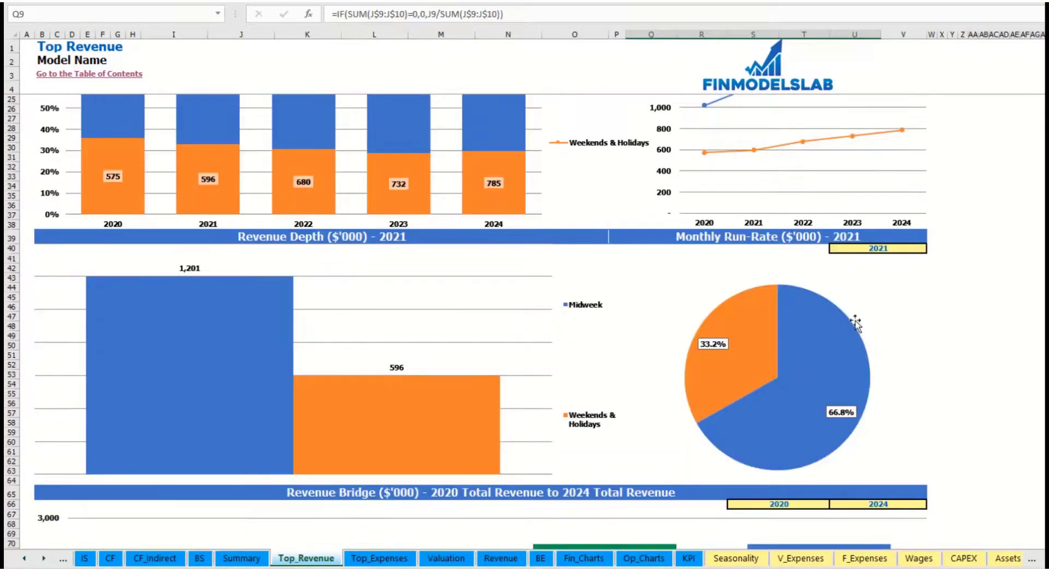
click(923, 249)
click(933, 249)
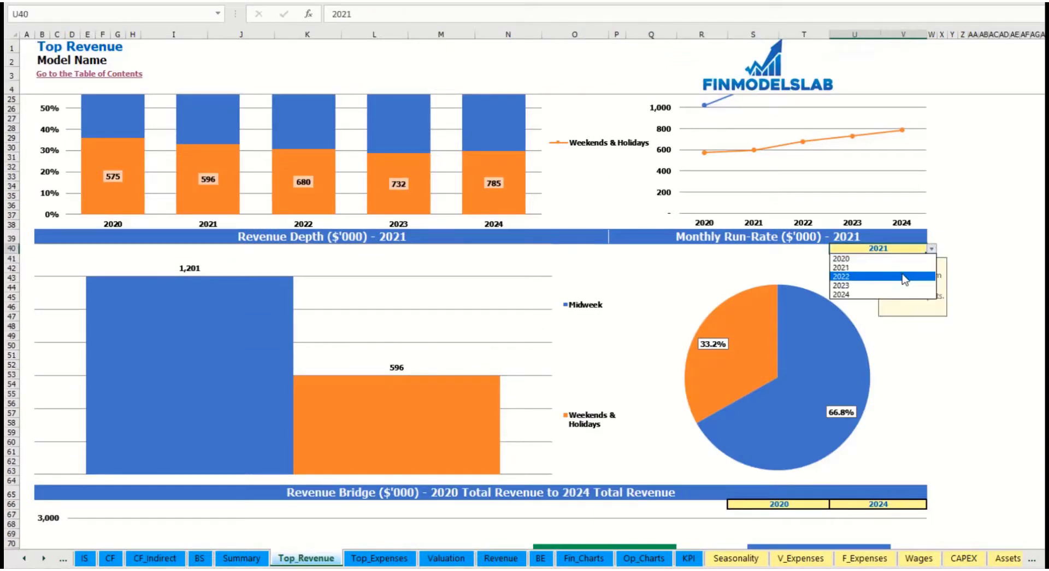
click(905, 274)
click(694, 241)
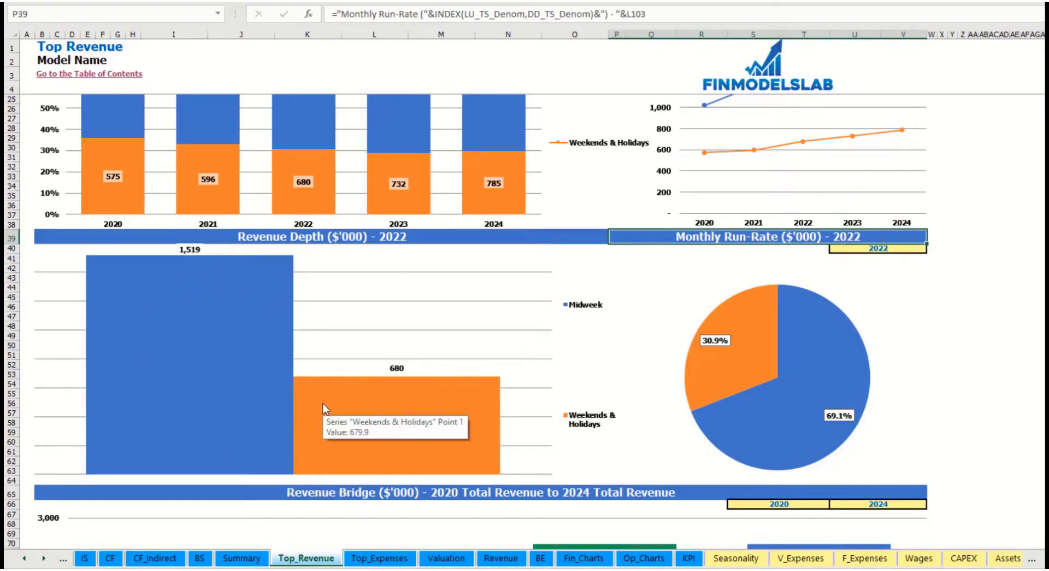
- Set the Revenue Bridge chart's first year to 2021 and its last year to 2023
scroll(325, 413, down, 10)
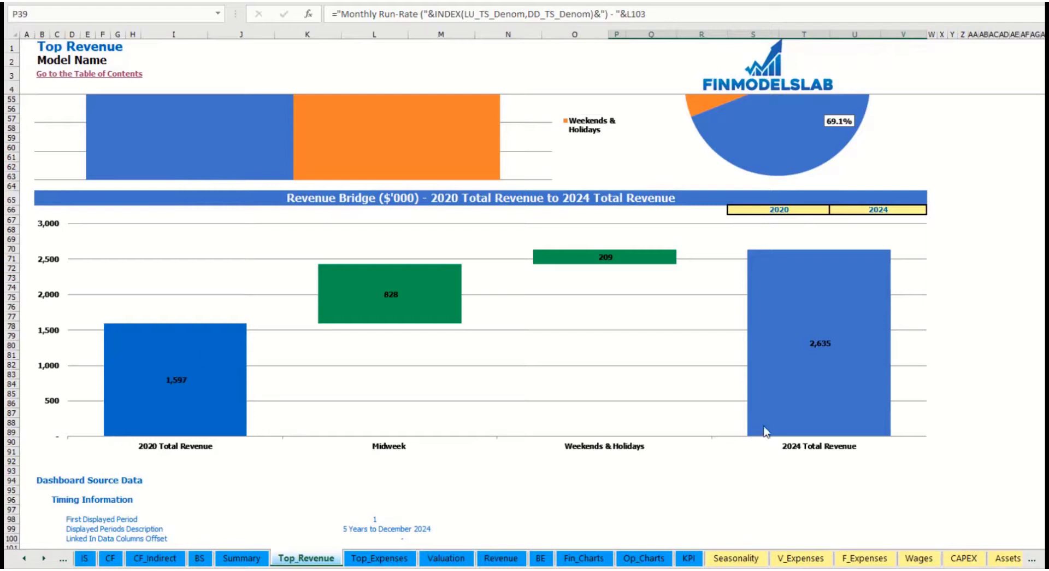
click(825, 209)
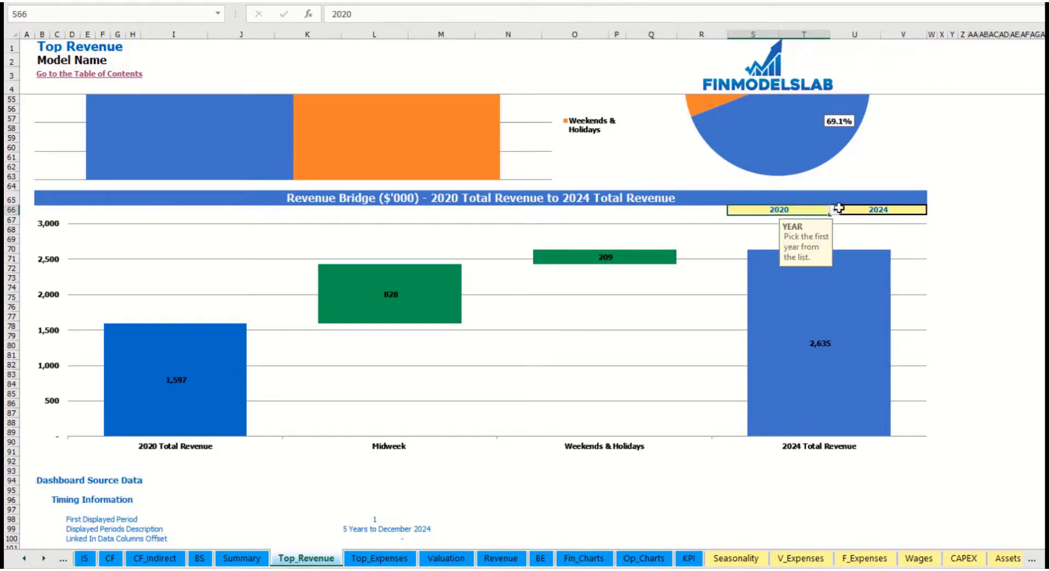
click(835, 210)
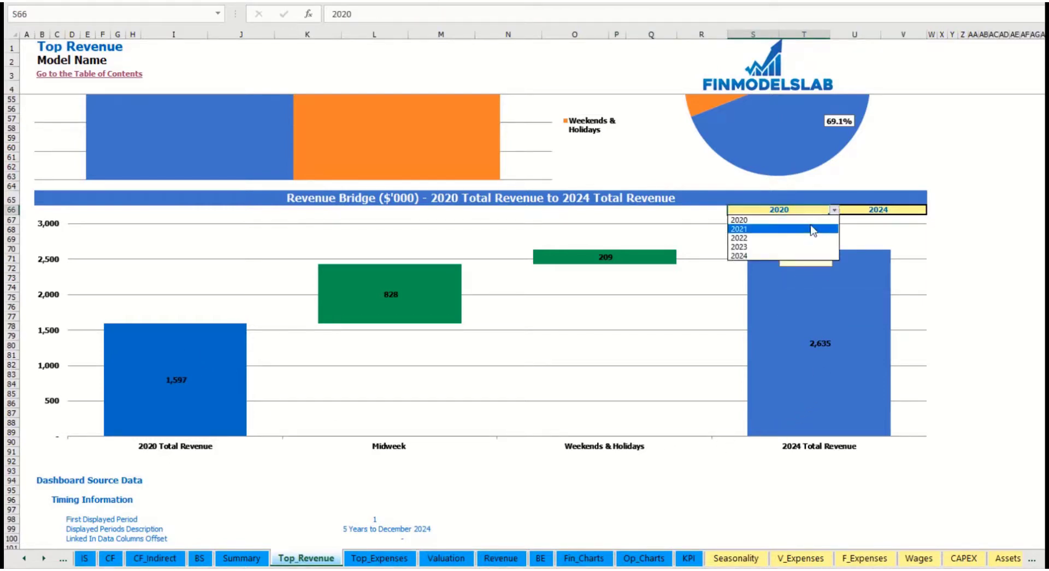
click(813, 228)
click(924, 209)
click(931, 209)
click(923, 209)
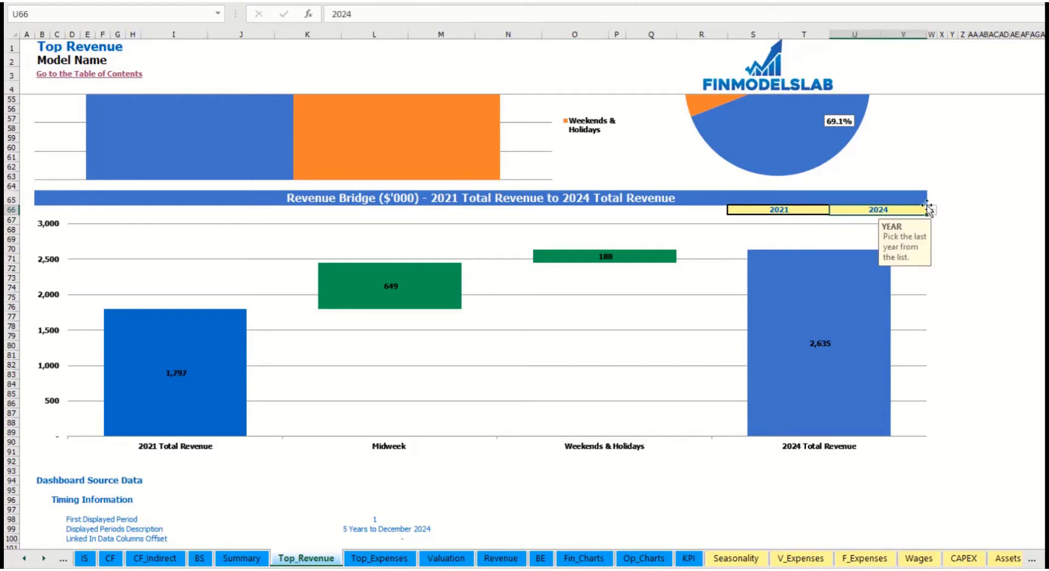
click(932, 210)
click(900, 247)
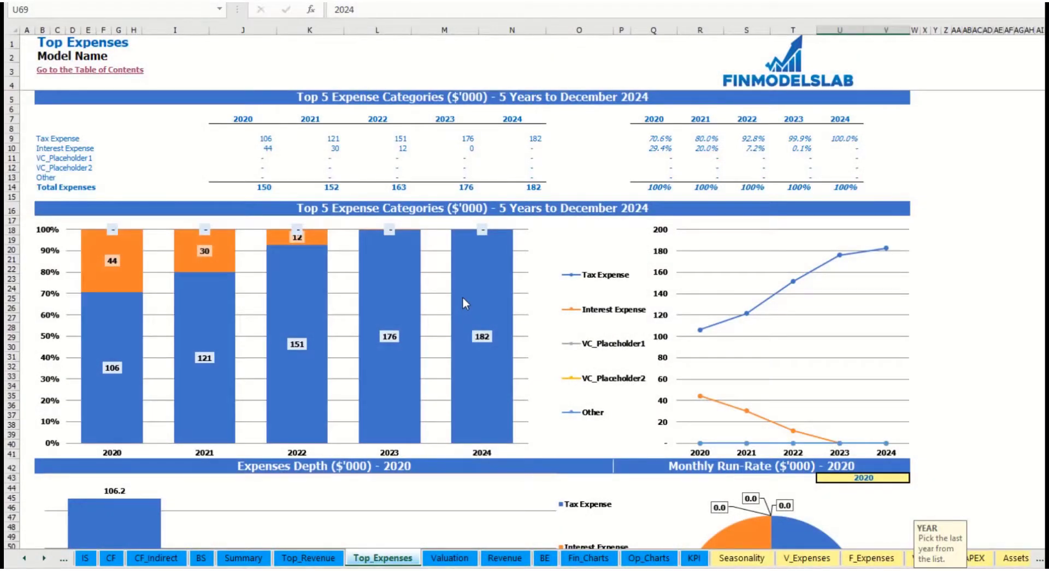
- Examine the top five expense categories, from Tax Expense to Other, and their five-year charts on the Top Expenses sheet
drag(42, 139, 94, 168)
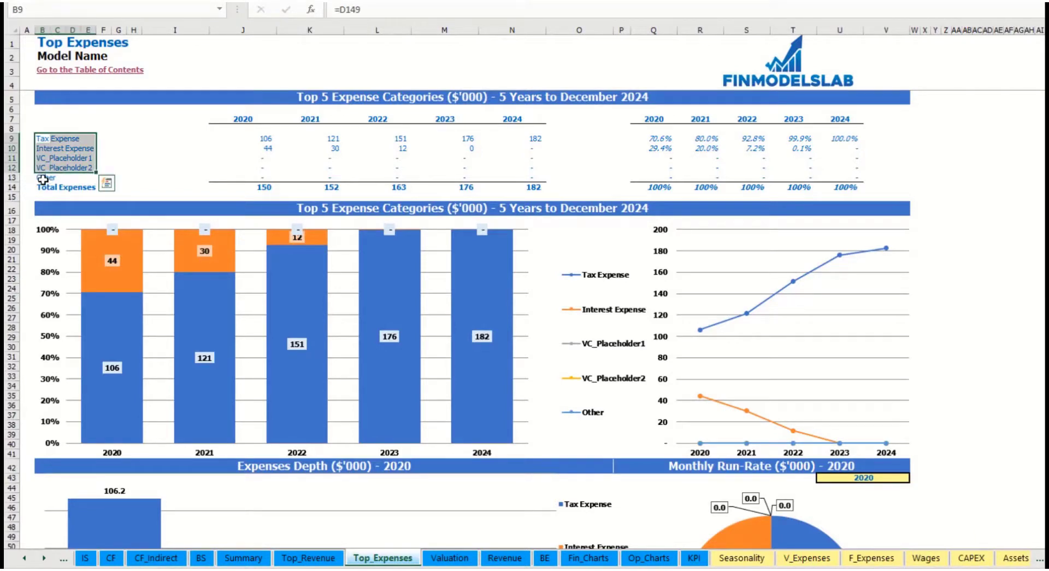
click(39, 178)
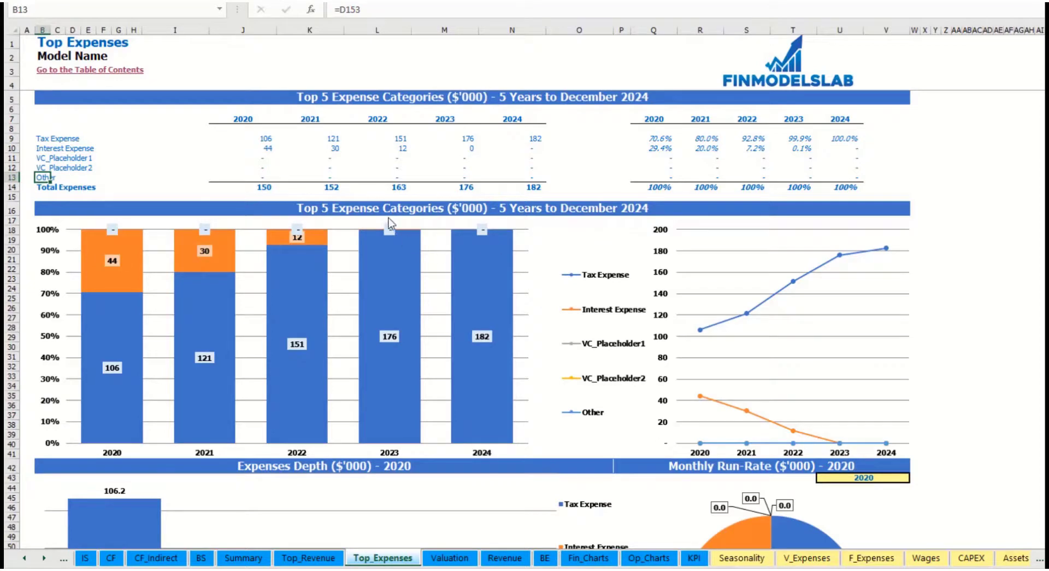
scroll(393, 219, down, 3)
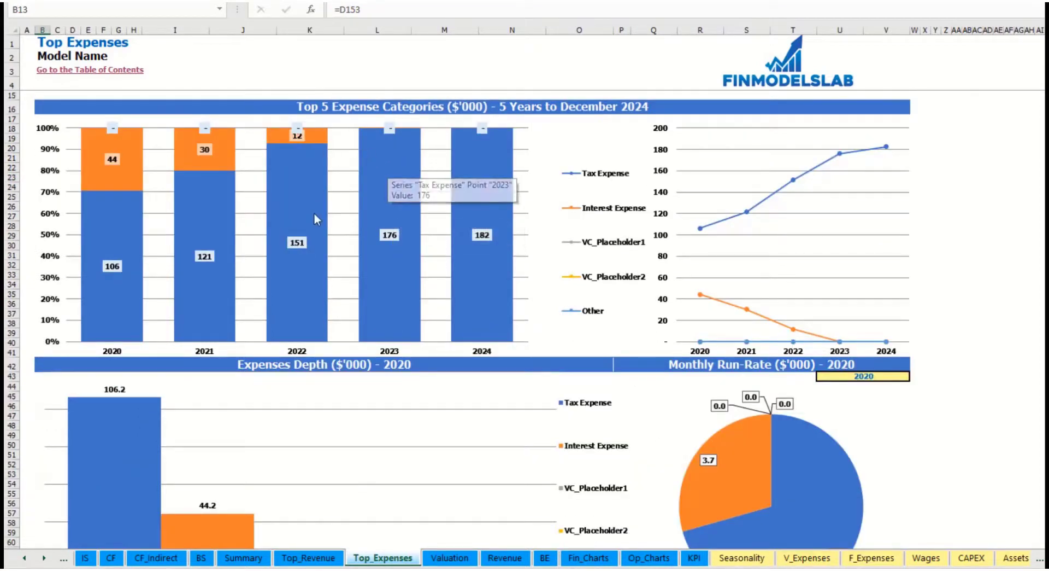
scroll(341, 246, down, 3)
scroll(372, 294, down, 3)
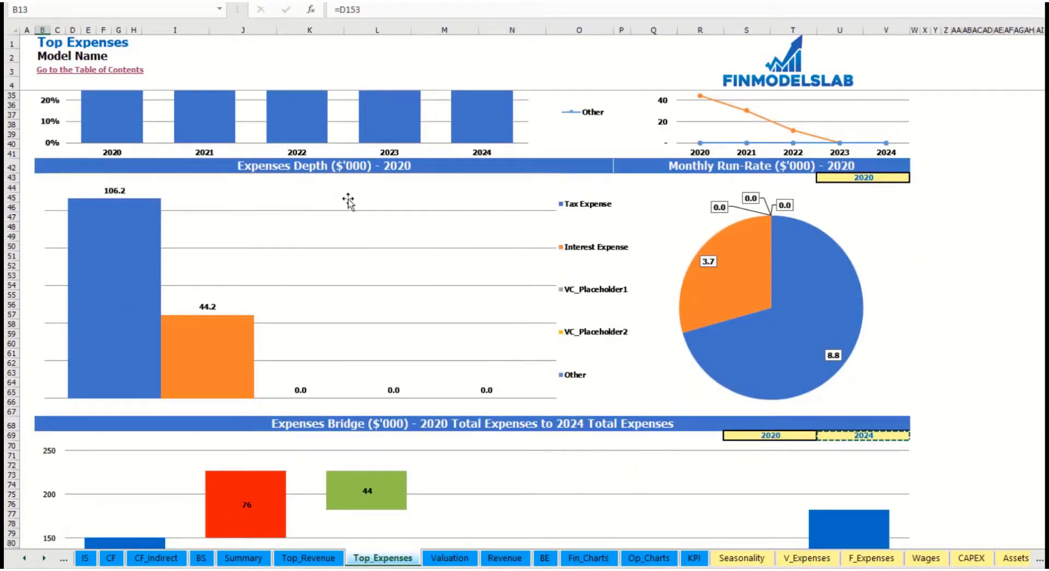
- Set the year for the Expenses Depth and Monthly Run-Rate charts to 2022 and check the Expenses Bridge
click(893, 177)
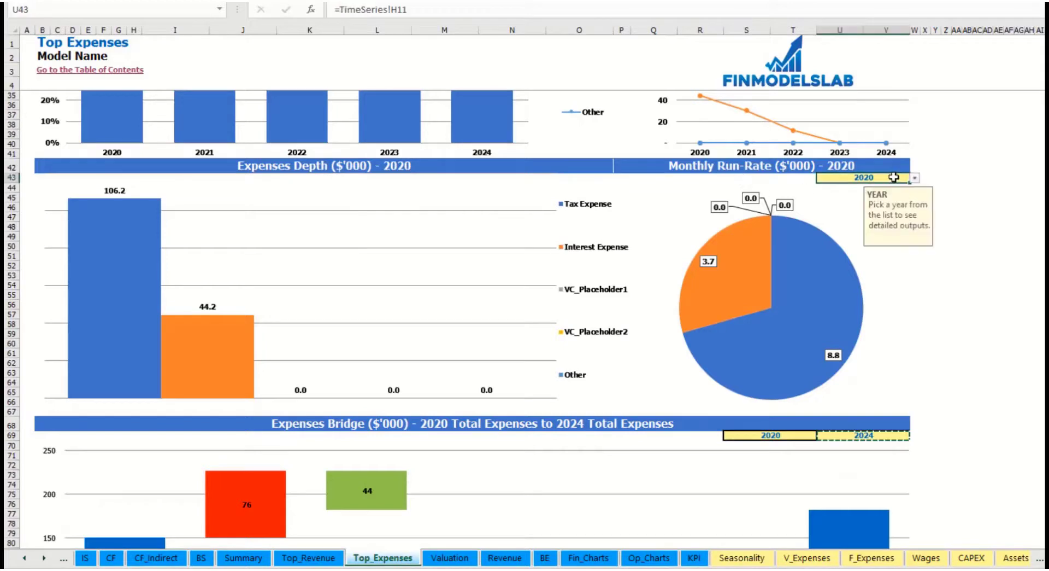
click(915, 178)
click(892, 209)
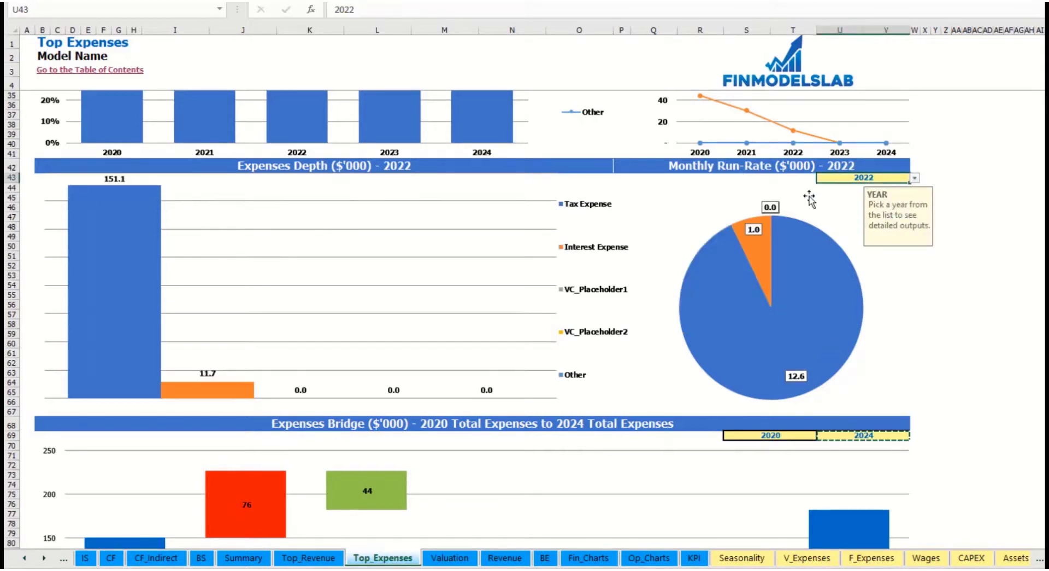
scroll(531, 341, down, 6)
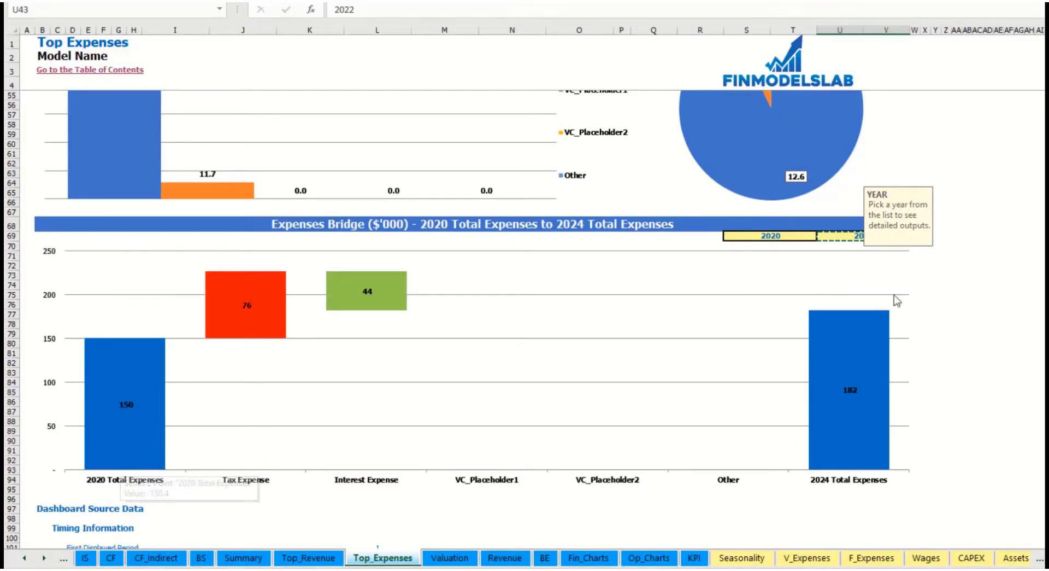
click(965, 293)
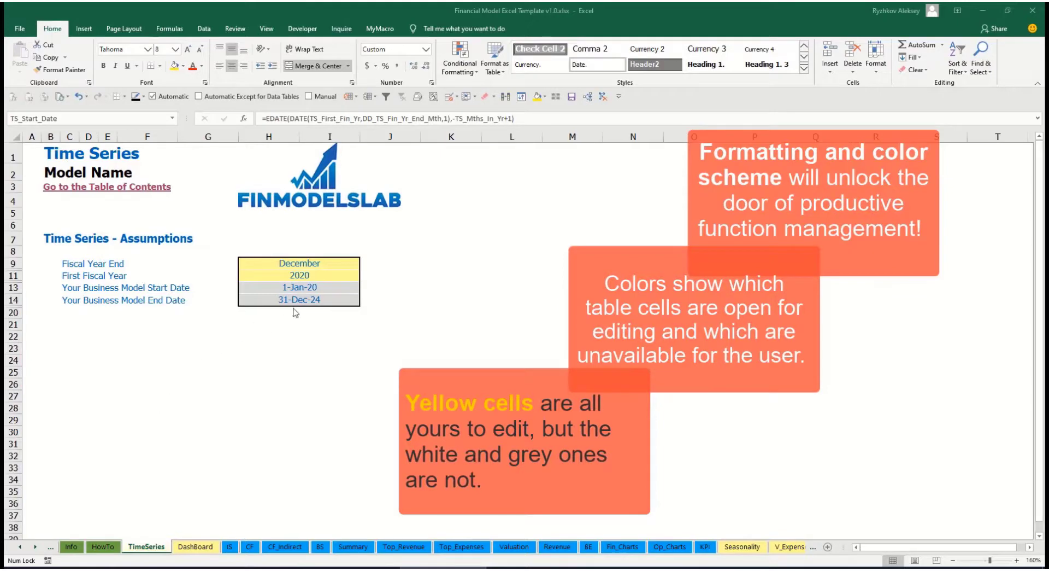
- Look through the workbook's colour-coded sheet names from TimeSeries to the grey Inventory, Outputs and Capital sheets
click(35, 546)
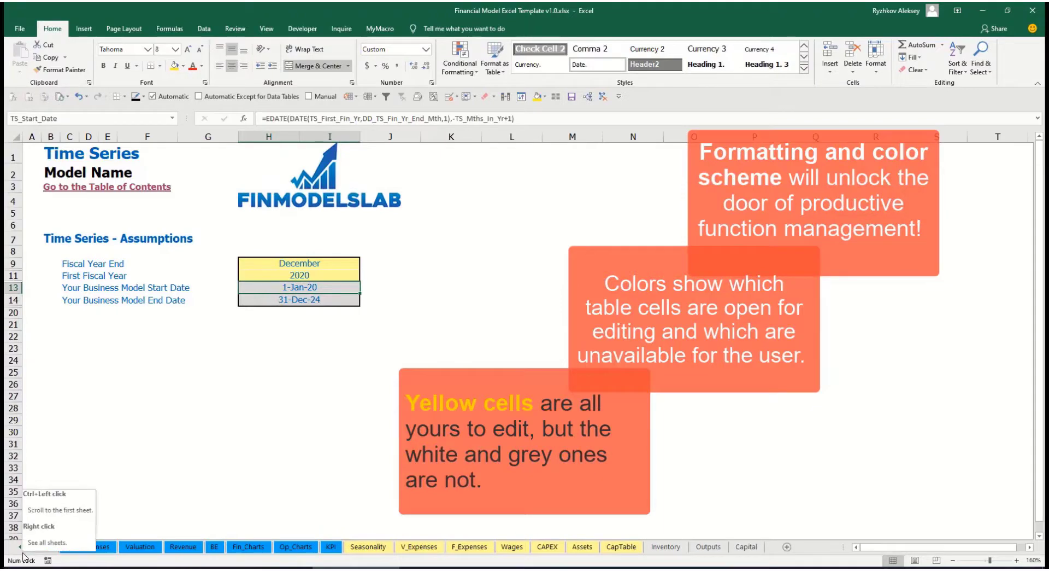
click(22, 548)
click(21, 549)
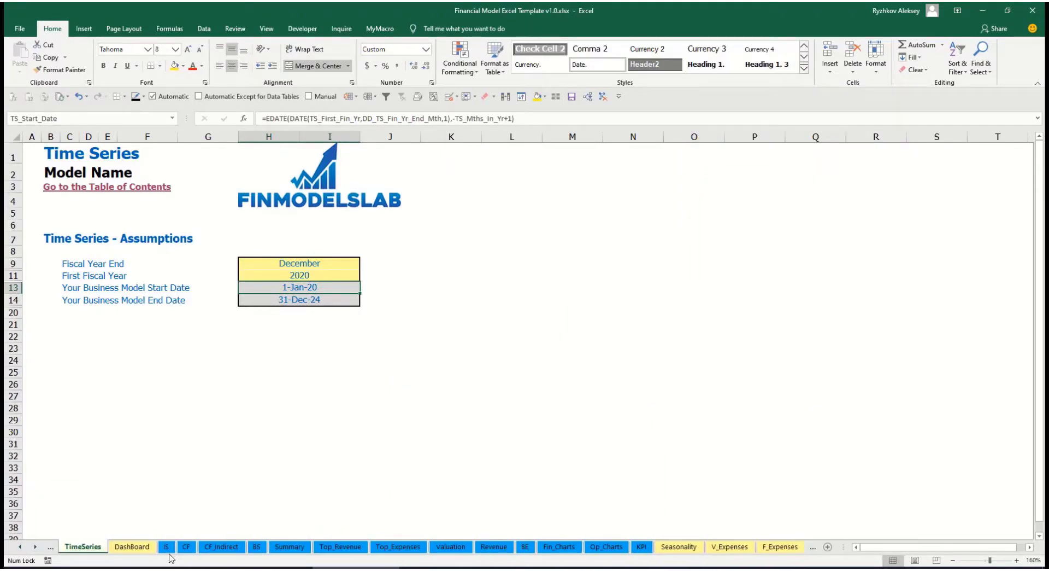
click(35, 548)
click(36, 548)
click(36, 547)
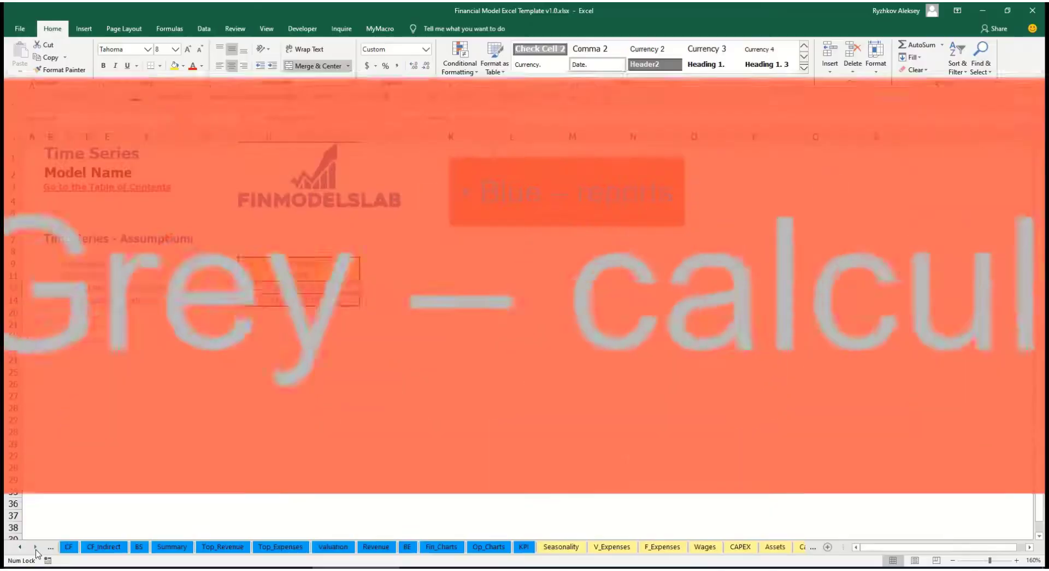
click(35, 547)
click(35, 548)
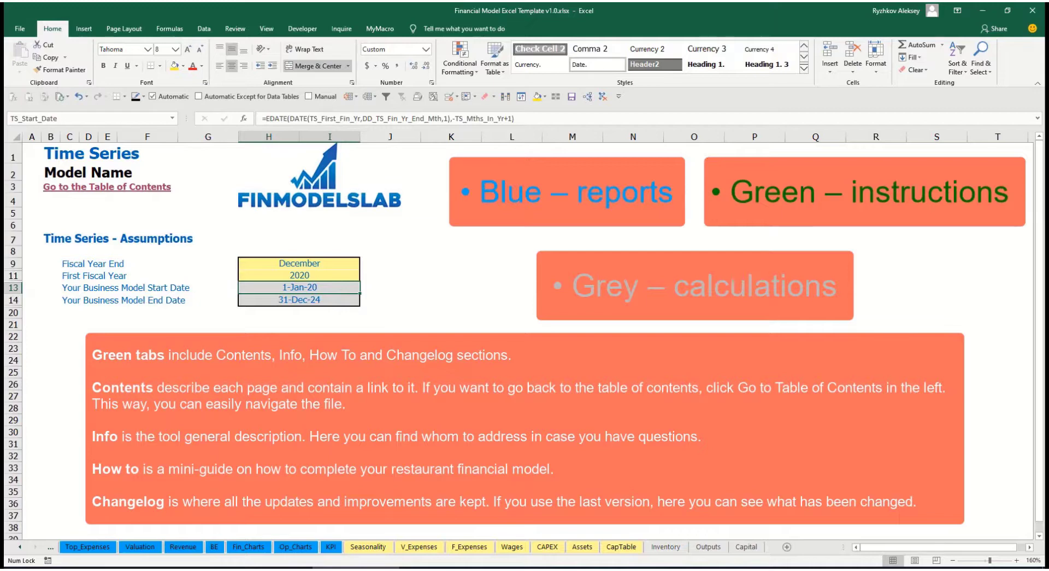
- Open the Contents sheet, follow its Financial Statements Summary link and return to the table of contents
click(20, 546)
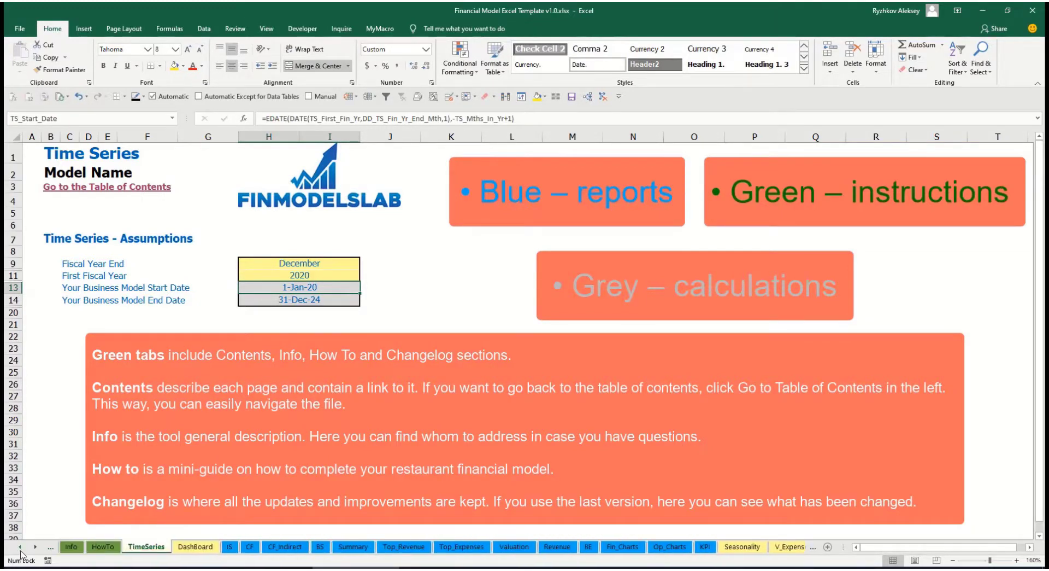
click(20, 547)
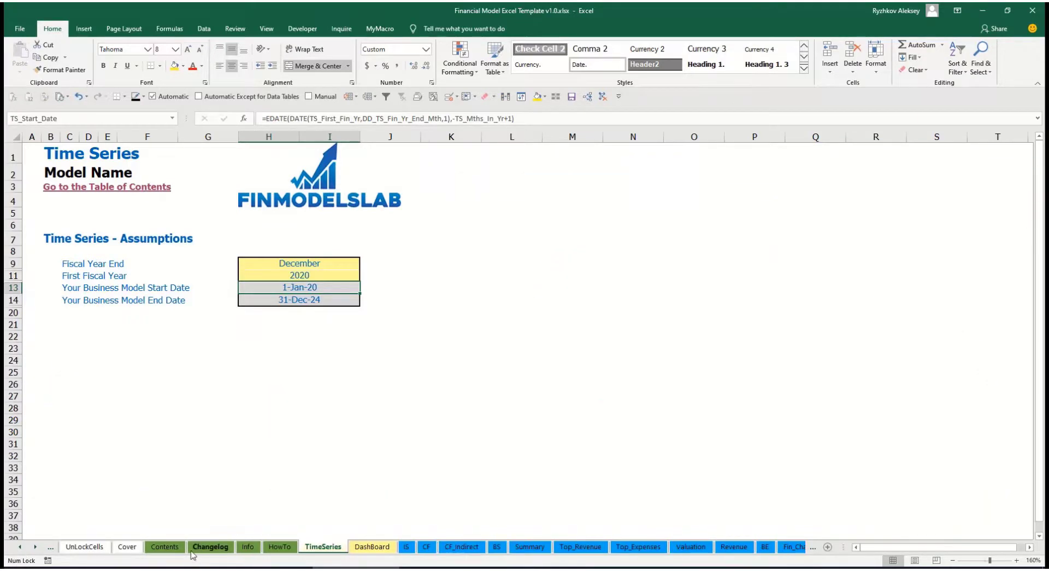
click(164, 547)
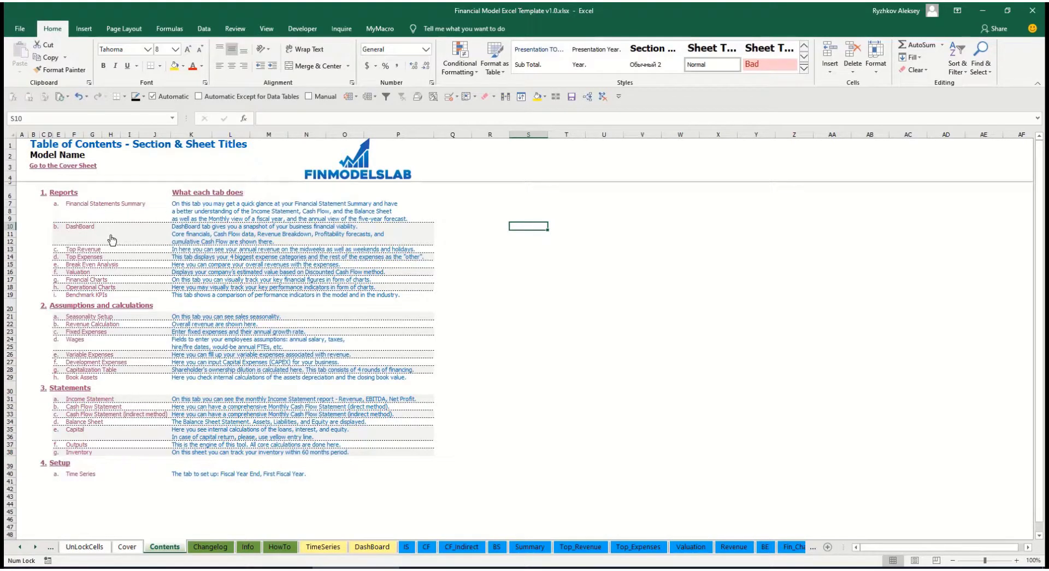
click(99, 205)
click(38, 171)
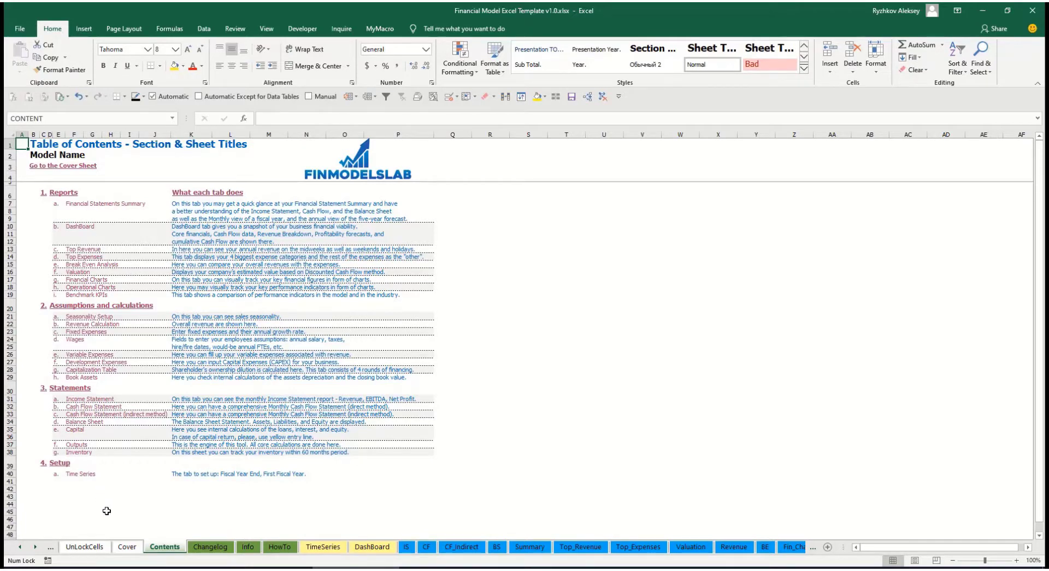
- Read through the How To guide's sections, from Cover to Benchmark KPIs, and follow its Book Assets link
click(279, 547)
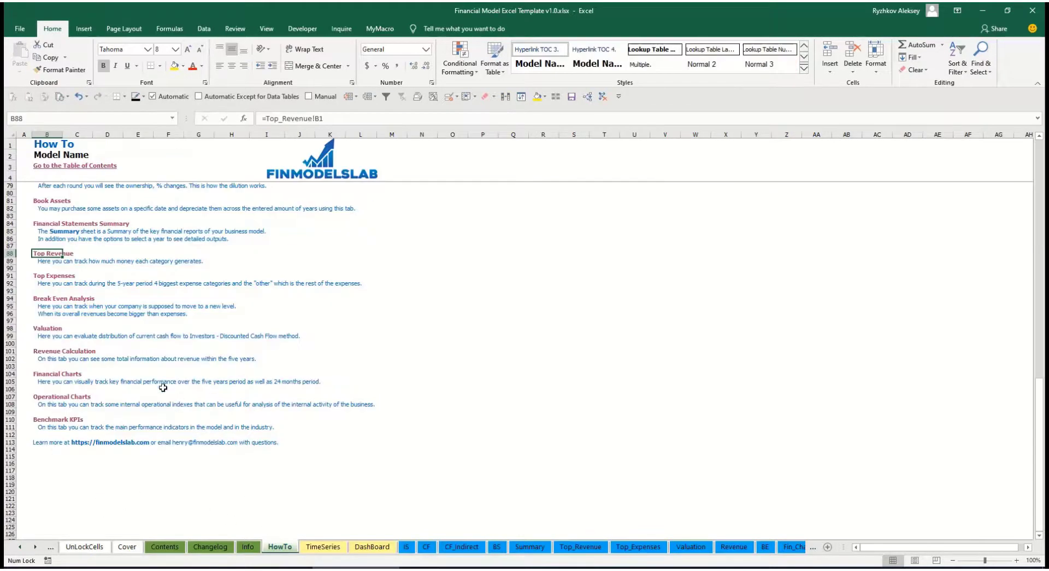
scroll(117, 328, down, 20)
scroll(114, 299, up, 20)
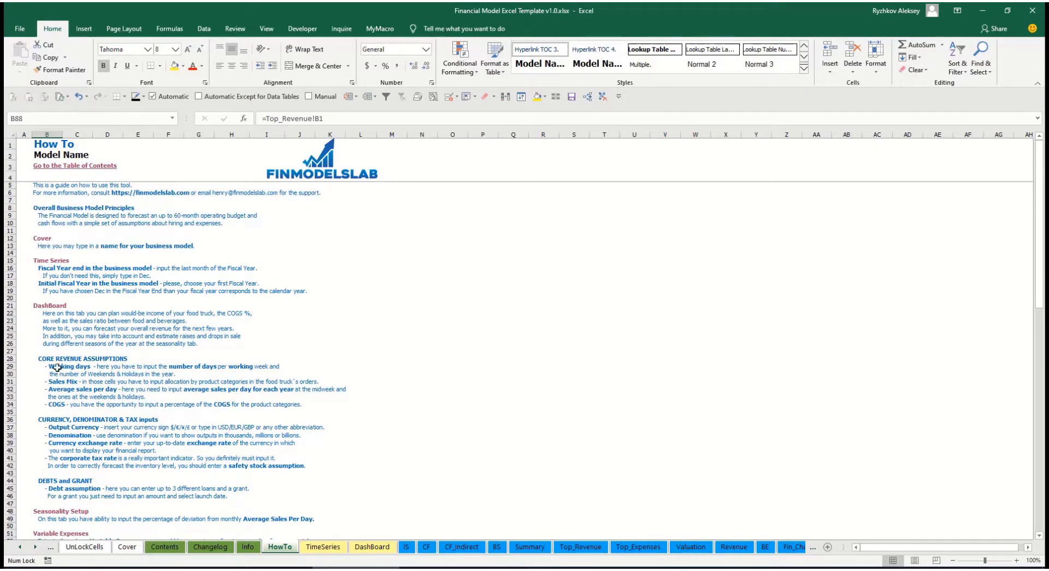
scroll(59, 366, down, 3)
scroll(65, 405, down, 3)
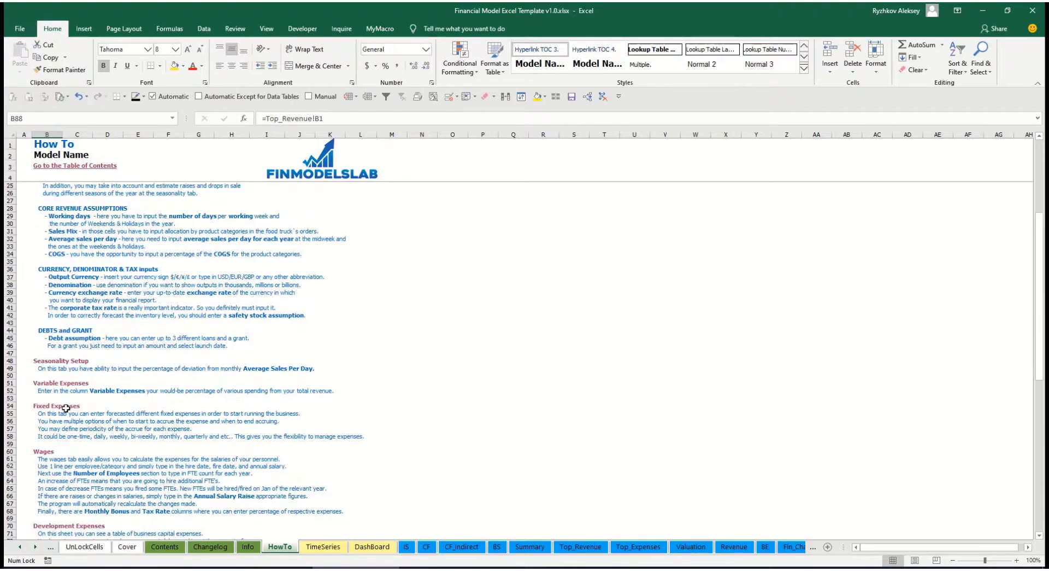
scroll(55, 432, down, 6)
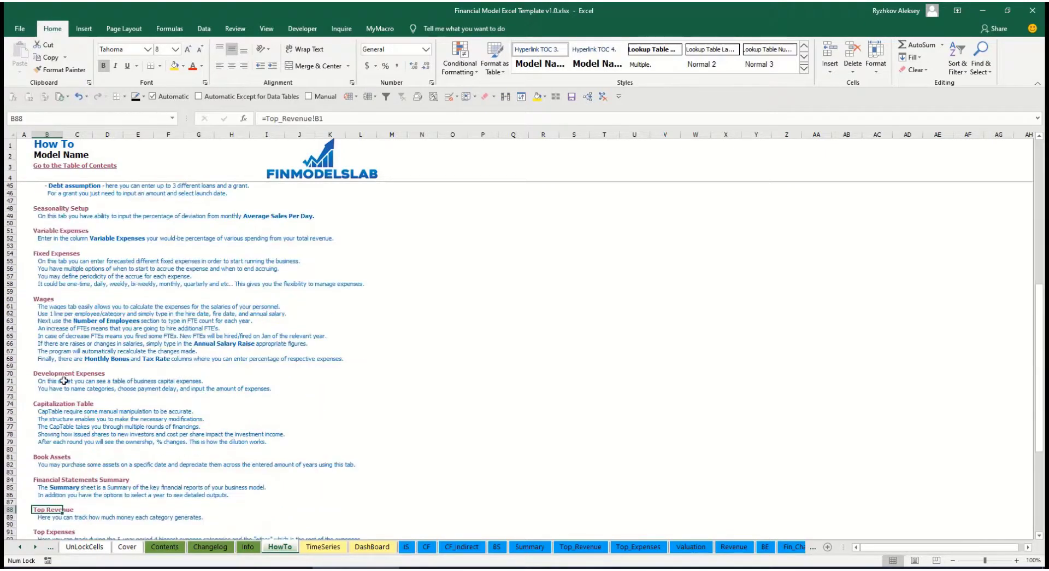
scroll(64, 380, up, 12)
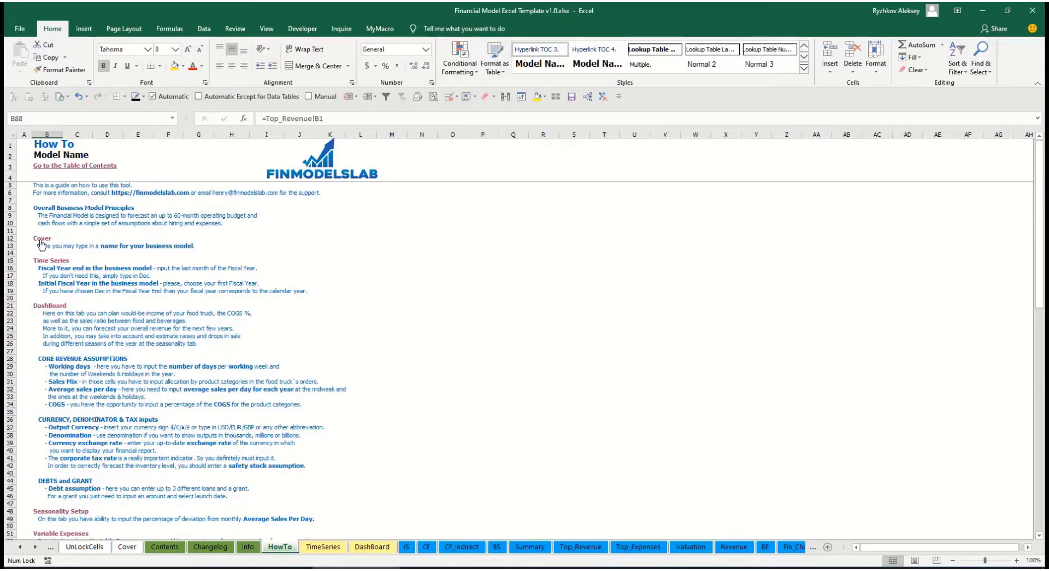
scroll(48, 315, down, 10)
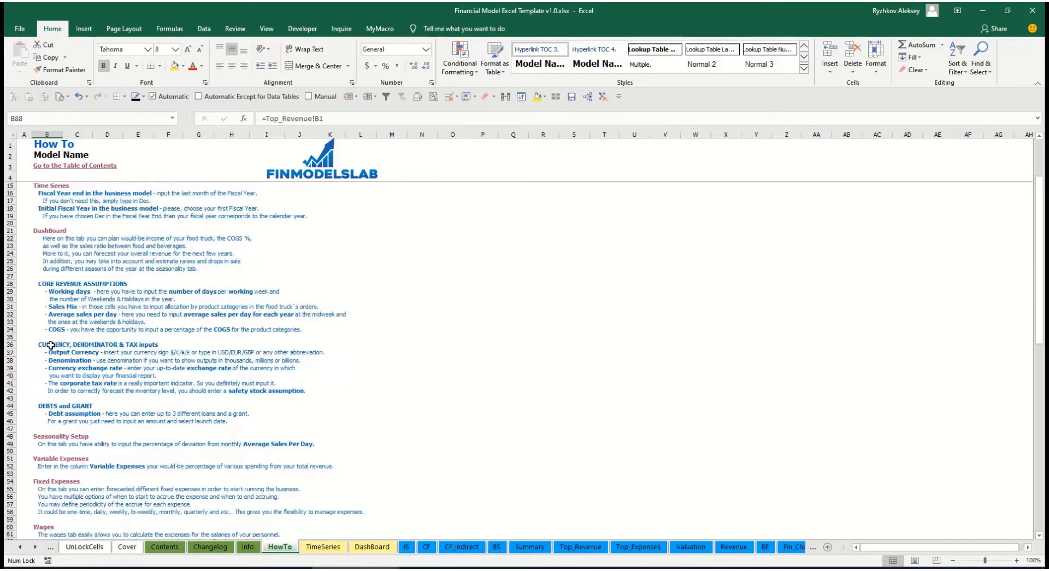
scroll(53, 313, down, 3)
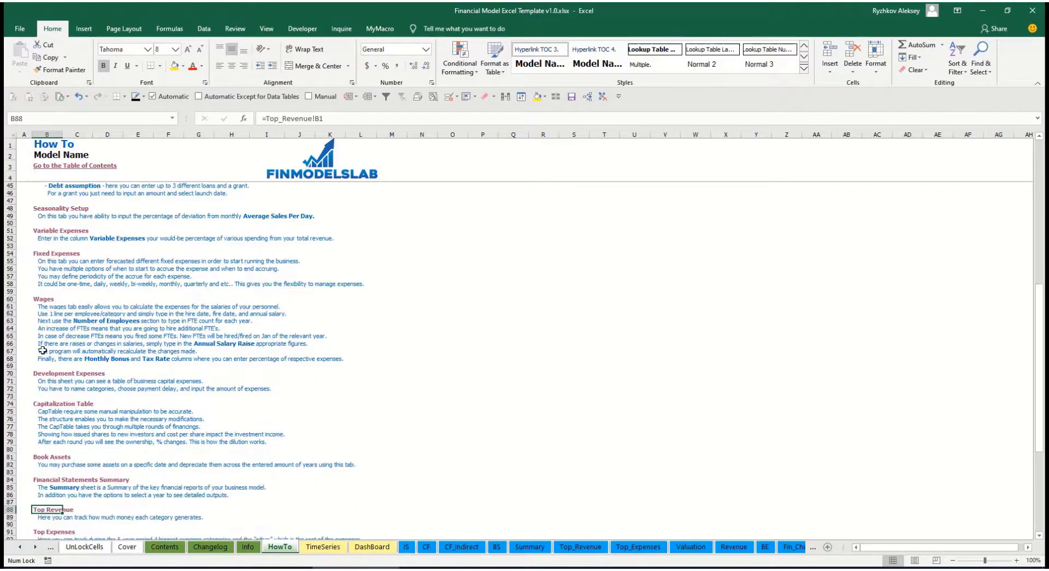
click(40, 459)
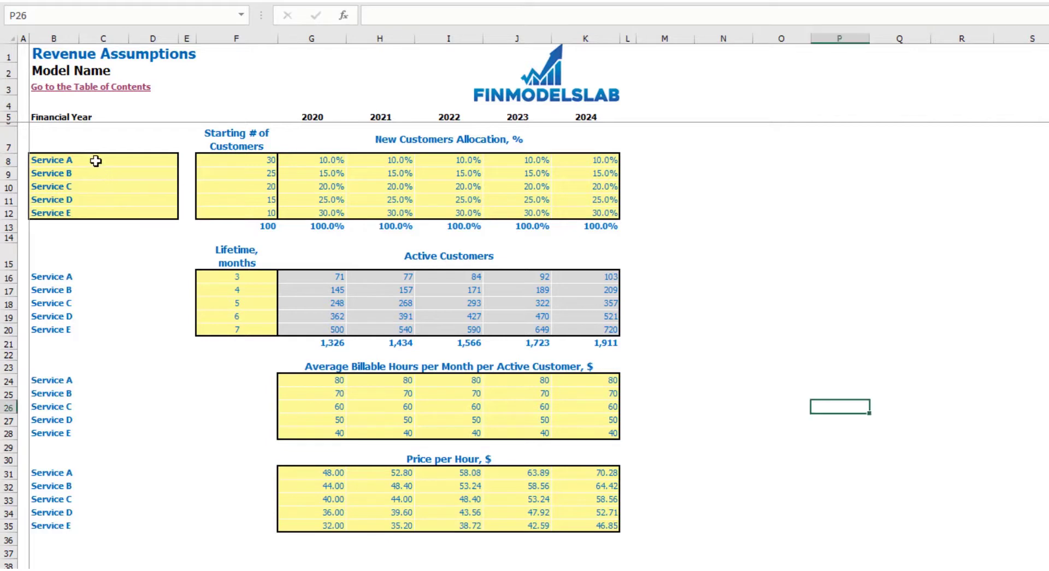
- Rename Service A in the services list to "Offering 1"
drag(95, 161, 103, 210)
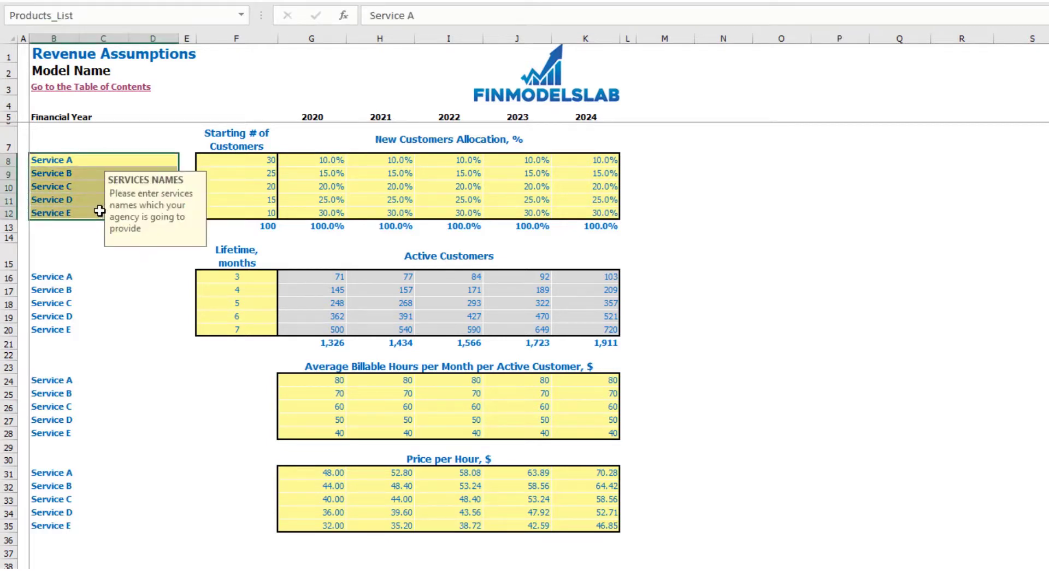
click(61, 162)
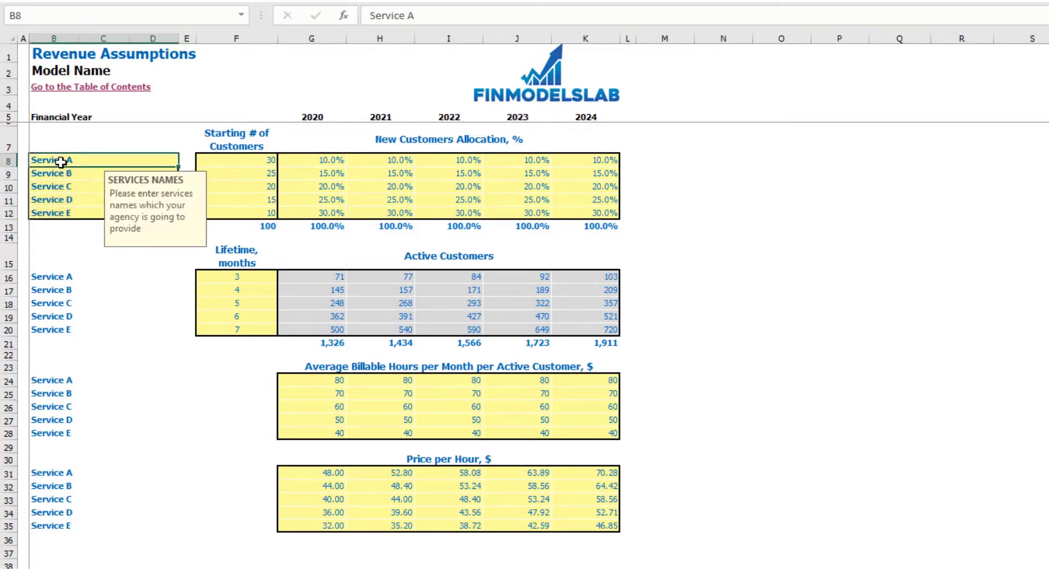
text(Offering)
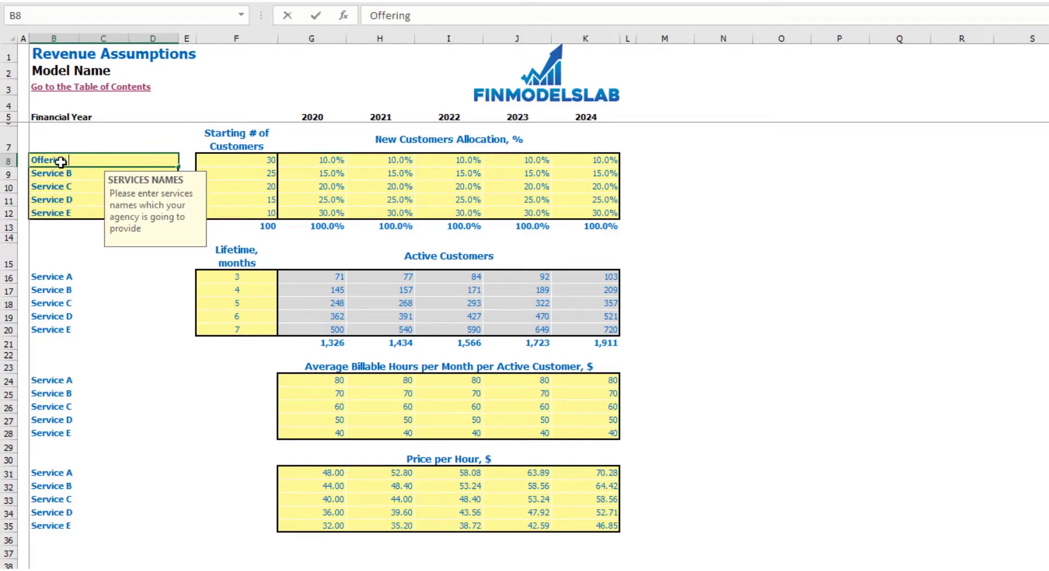
text( 1)
key(Return)
click(73, 227)
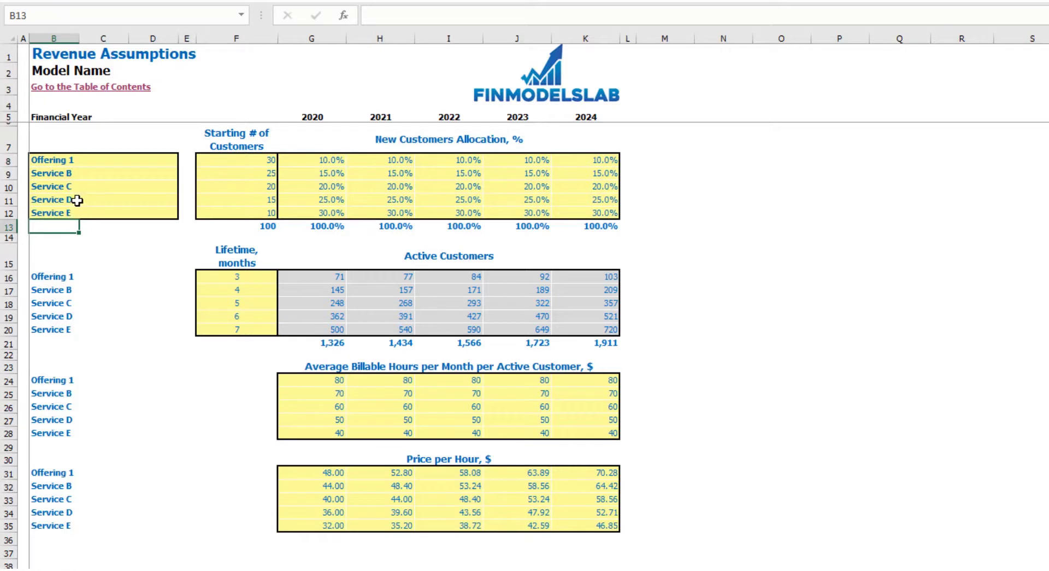
- Clear the names, starting customers and new customer allocations of Service D and Service E
drag(82, 200, 591, 214)
key(Delete)
click(781, 173)
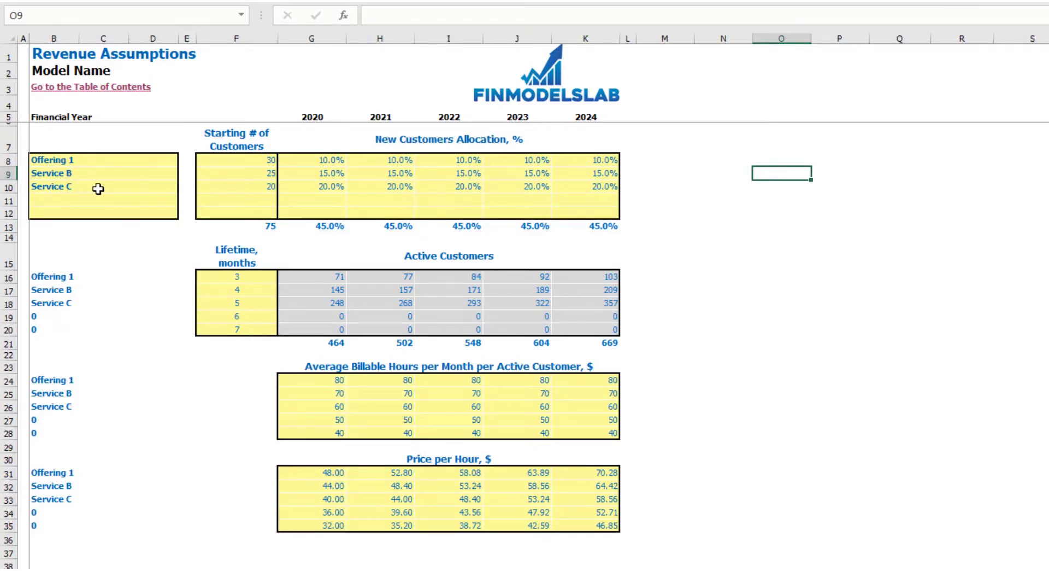
- Undo the clearing of the Service D and E rows and the renaming of the first service
key(ctrl+z)
key(ctrl+z)
click(749, 229)
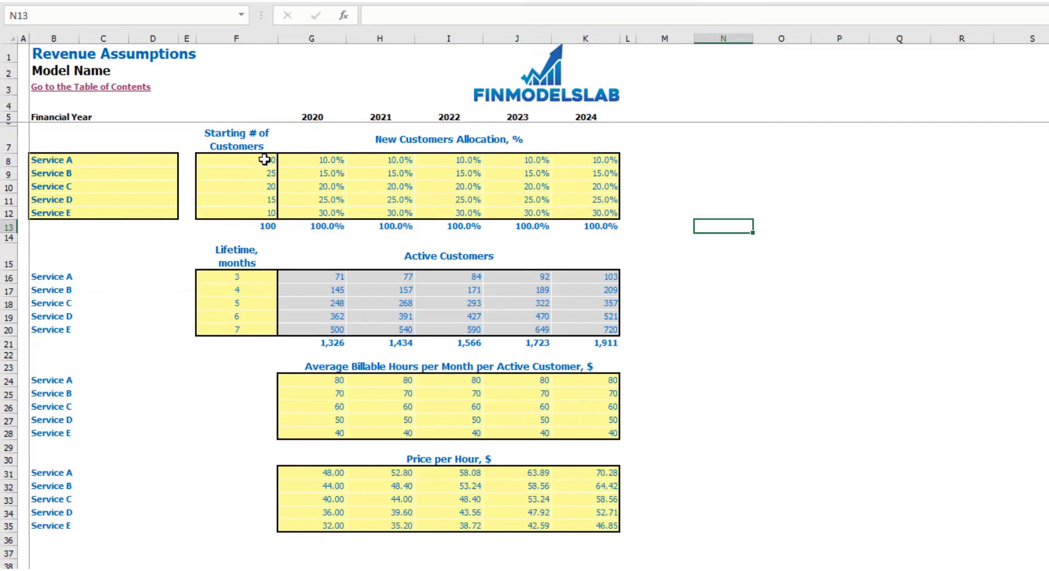
- Set the starting number of customers to 50 for Service A and 60 for Service B
click(244, 164)
text(50)
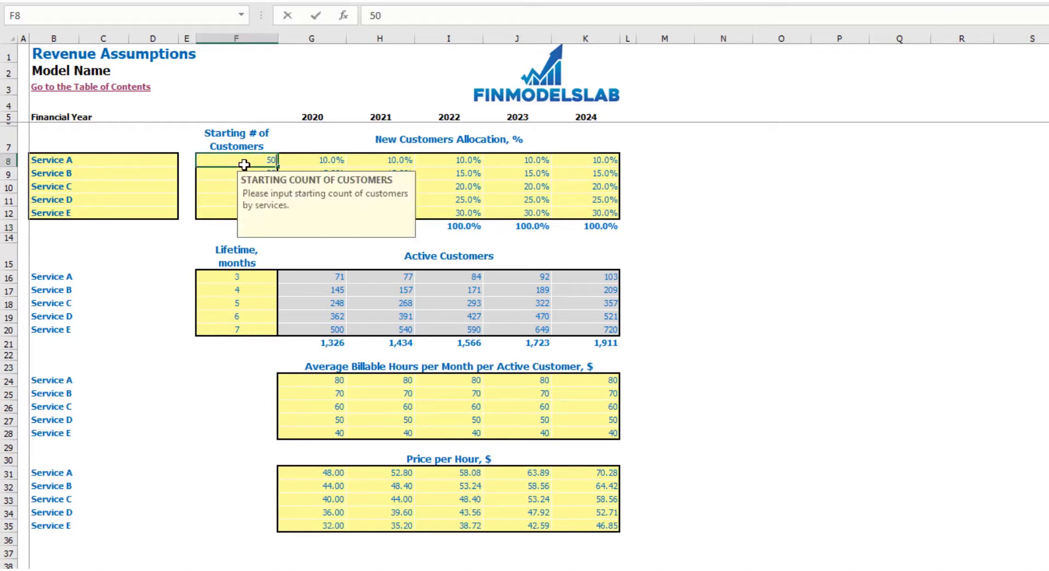
key(Return)
text(60)
key(Return)
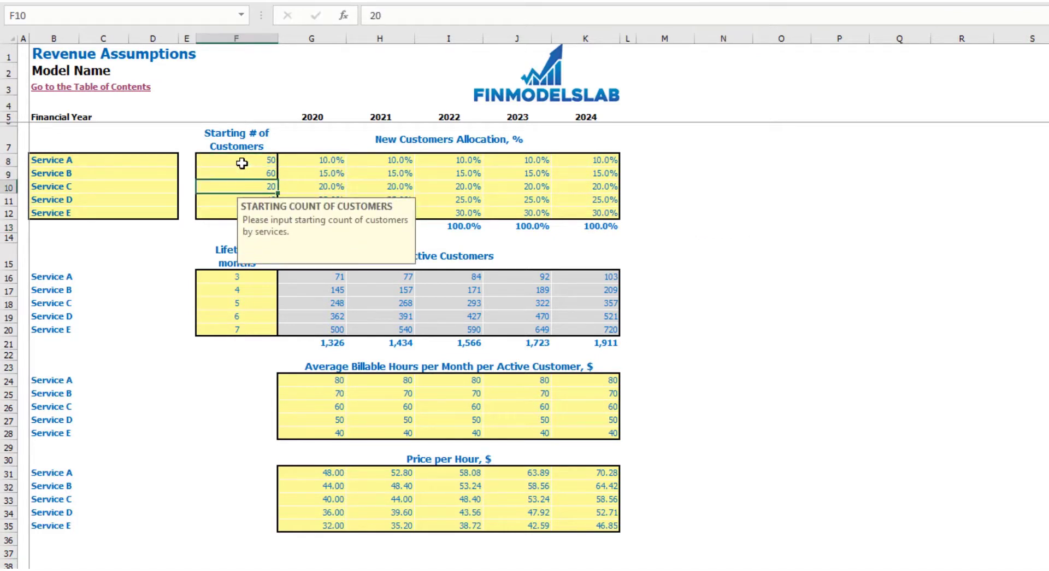
- Clear the starting number of customers for all five services and check the total's formula
drag(241, 162, 221, 209)
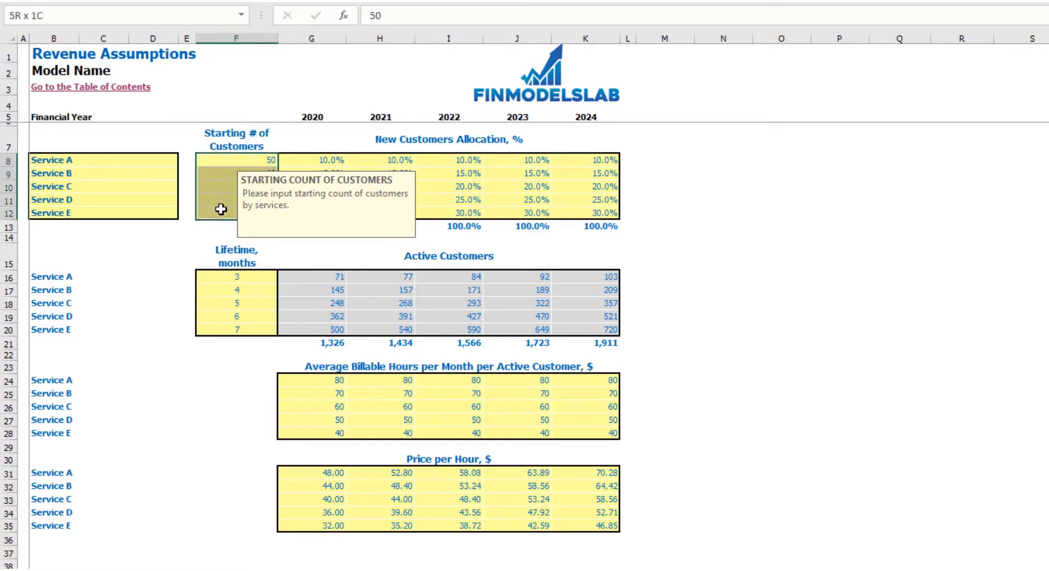
key(Delete)
click(928, 174)
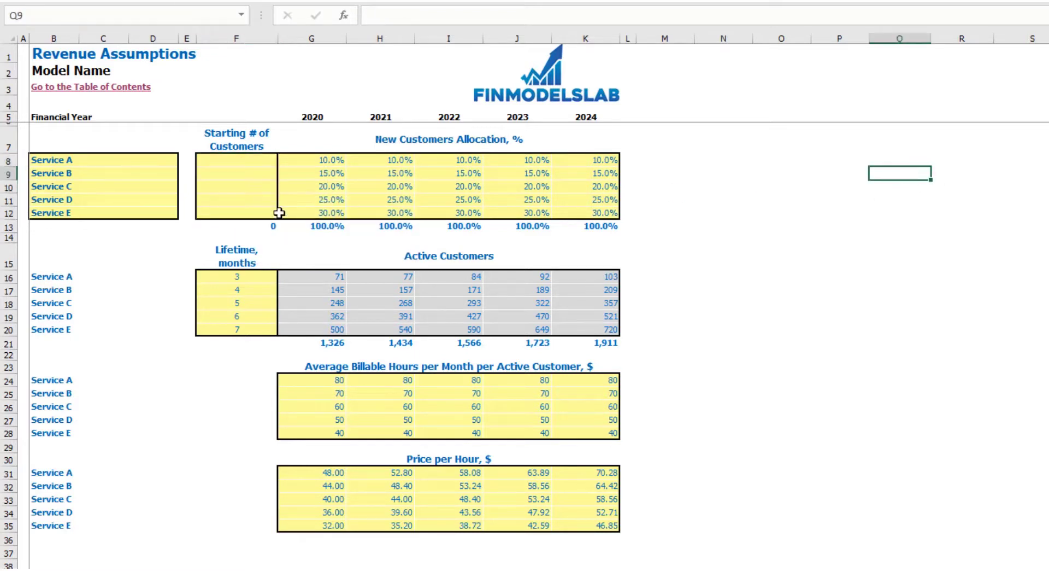
click(267, 224)
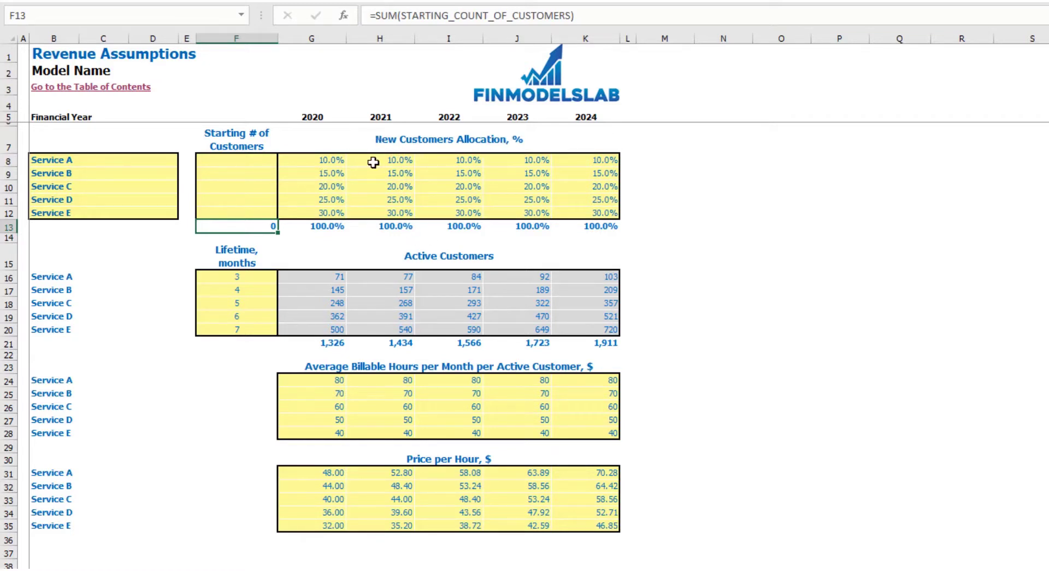
- Set Service A's new customers allocation to 10% for 2020, 15% for 2021 and 20% for 2022
click(337, 158)
drag(336, 177, 606, 212)
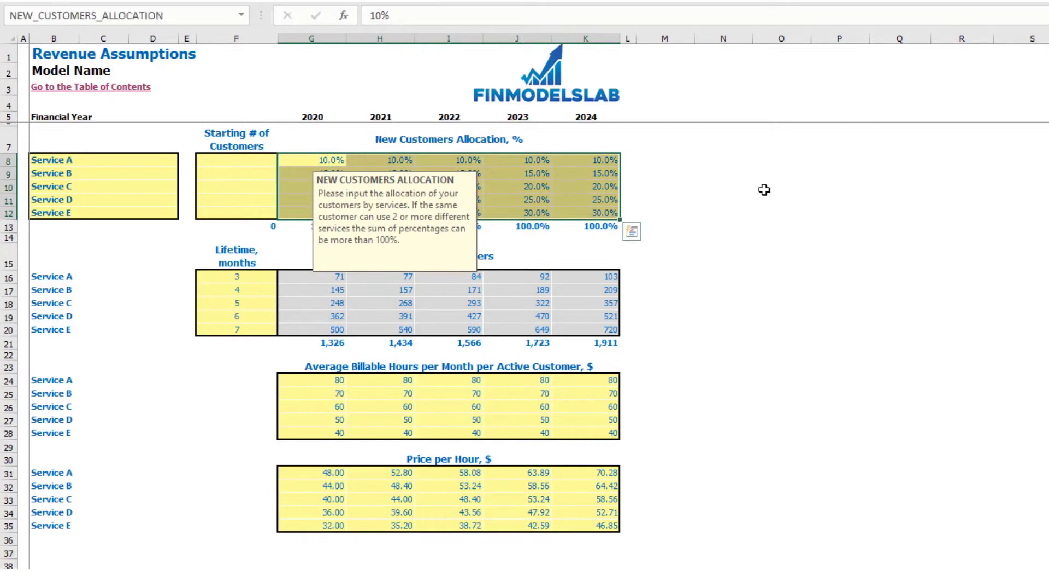
click(782, 186)
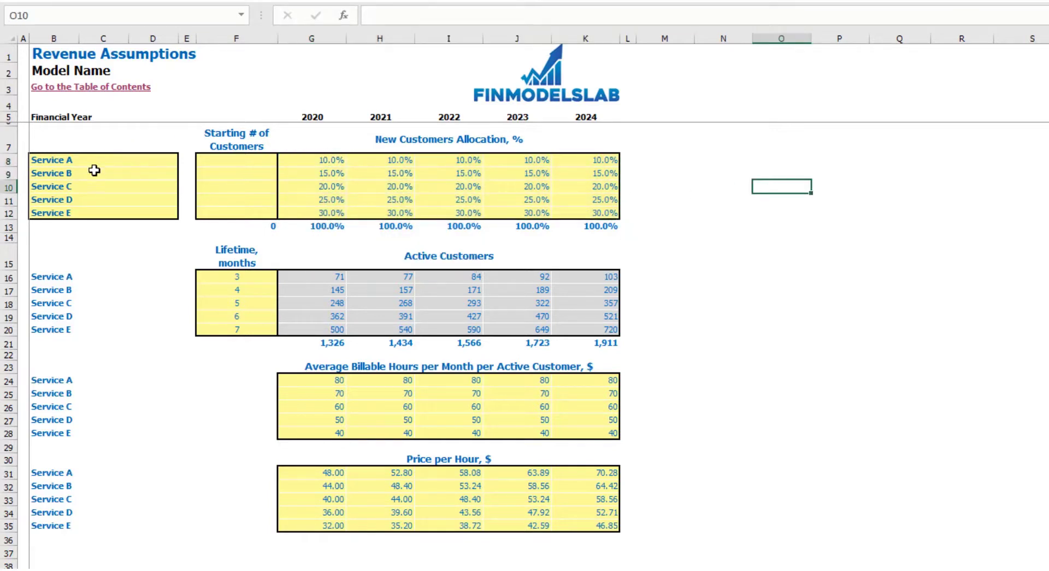
click(356, 159)
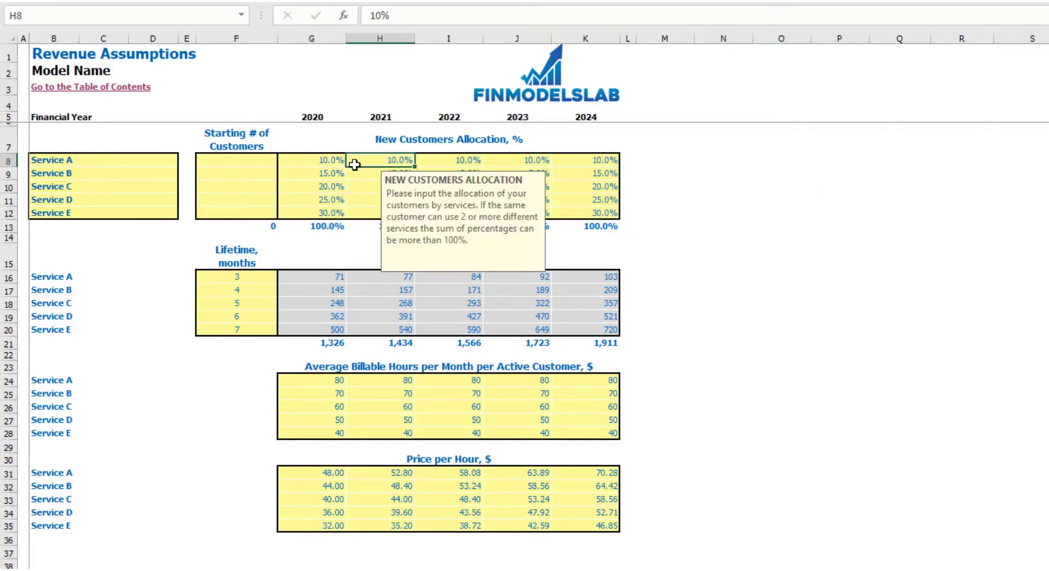
click(345, 161)
text(10)
key(Tab)
text(15)
key(Tab)
text(20)
key(Return)
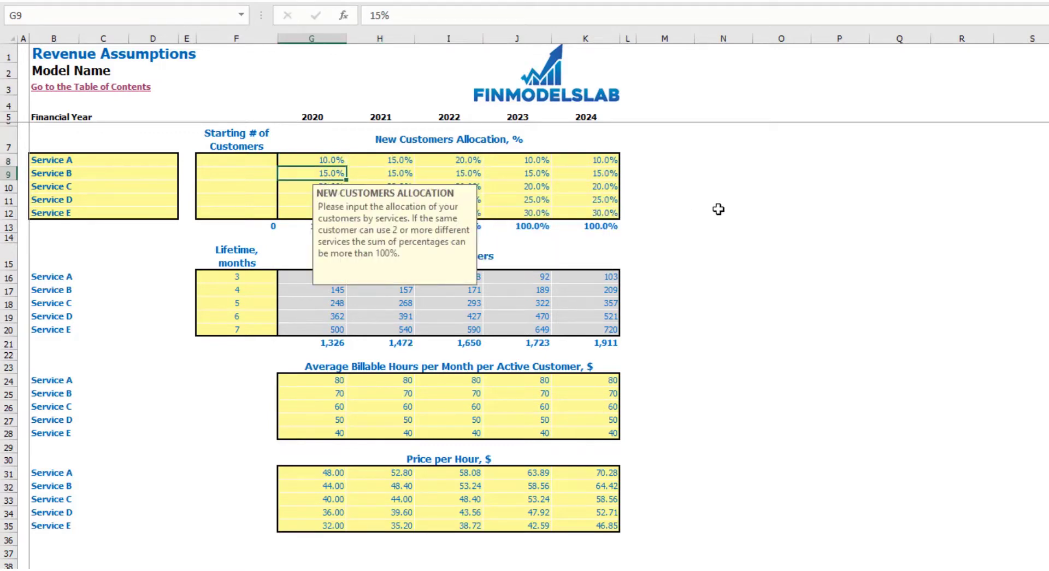
click(719, 212)
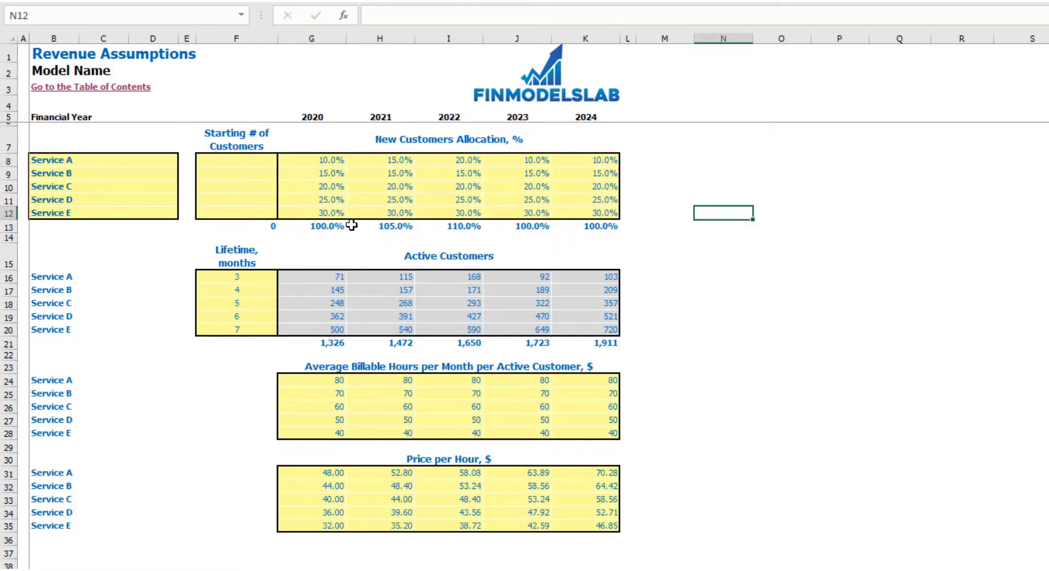
- Set Service E's new customers allocation to 25% for 2021 and 20% for 2022, and check the yearly totals
drag(316, 226, 604, 228)
click(409, 213)
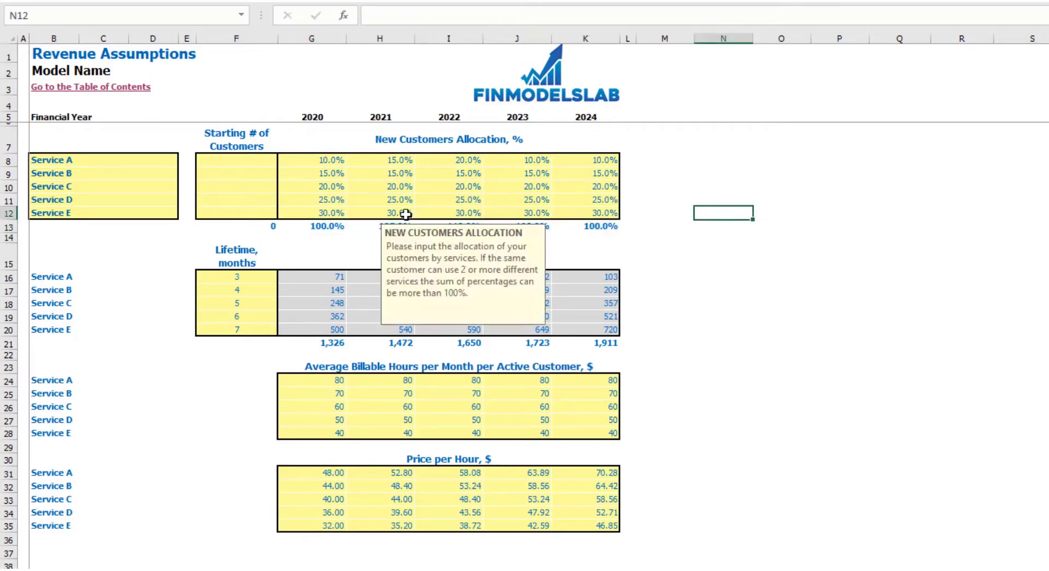
text(25)
key(Tab)
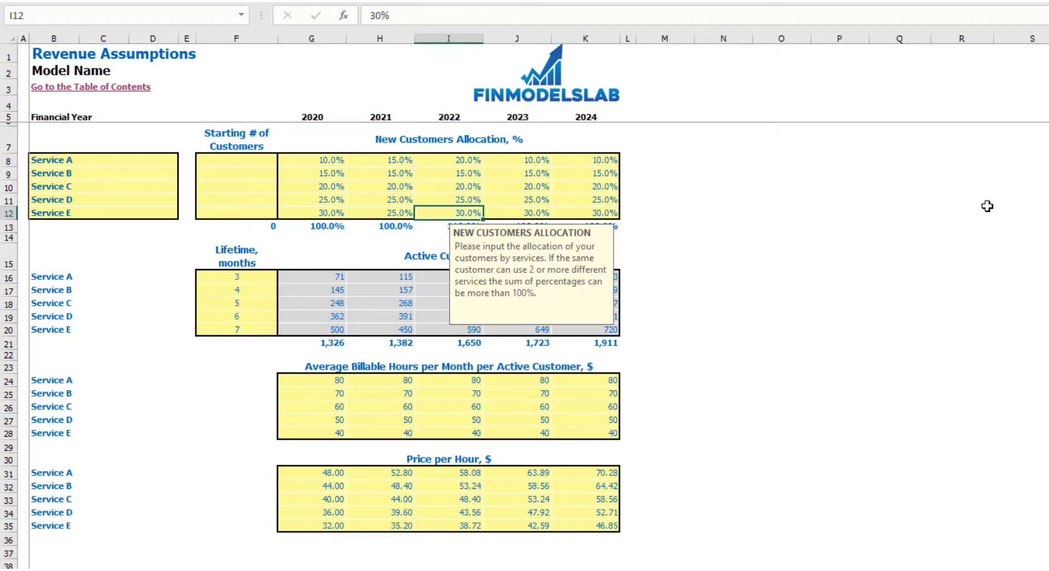
text(20)
key(Return)
click(988, 203)
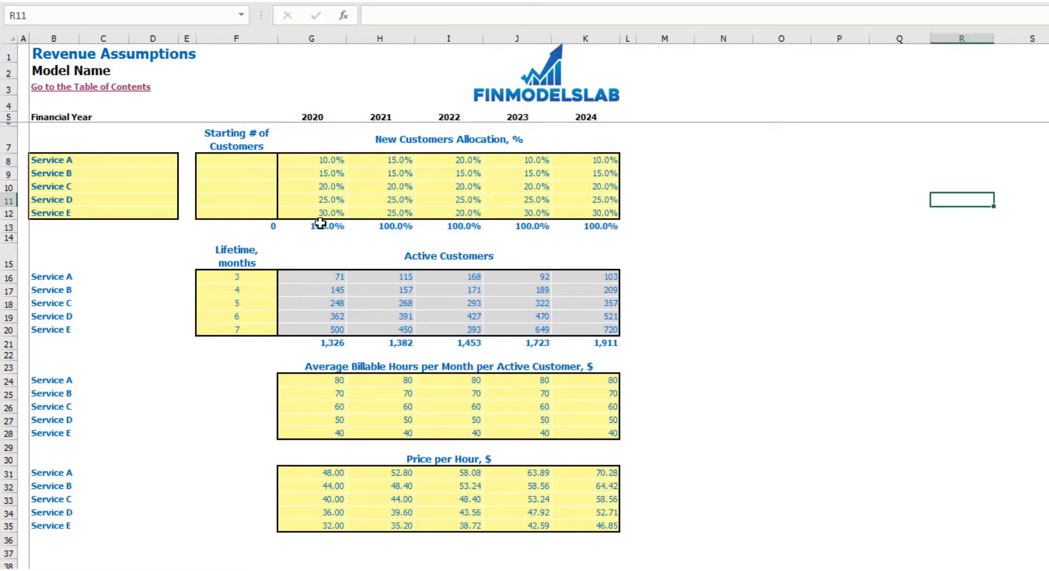
drag(320, 223, 570, 226)
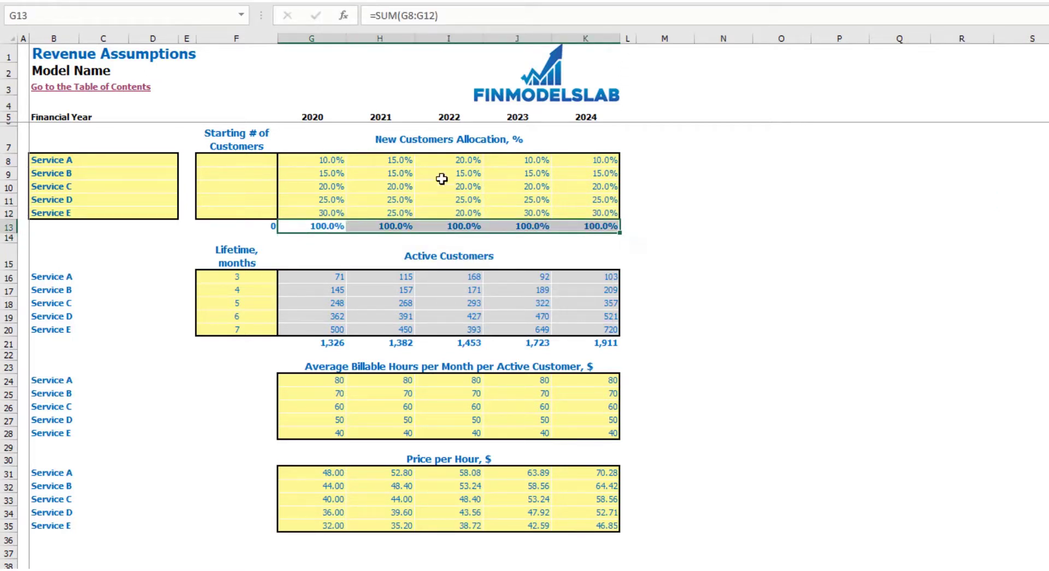
click(712, 213)
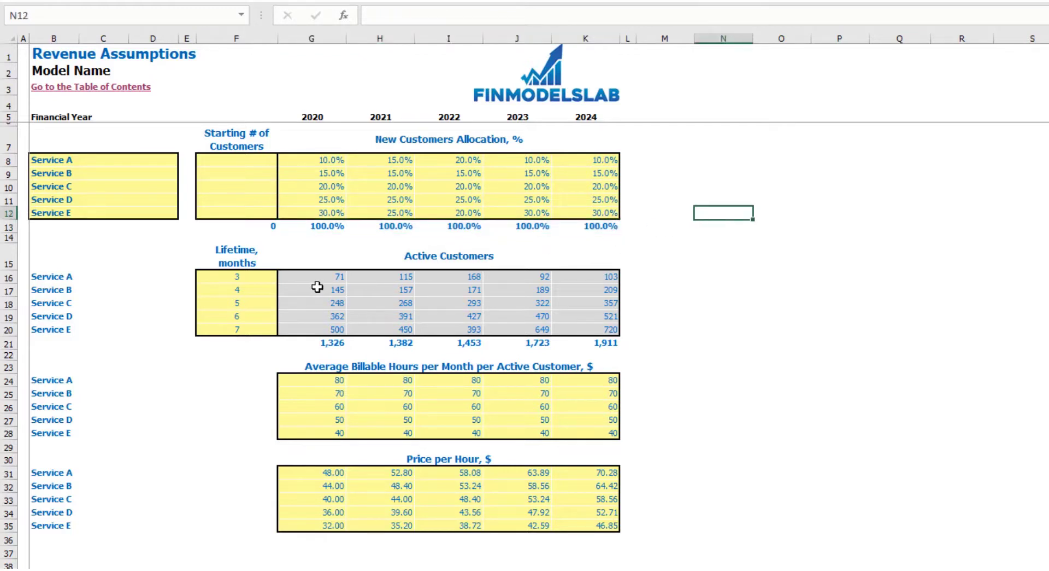
- Set the customer lifetimes for Services A to E to 5, 6, 10, 12 and 15 months
click(211, 274)
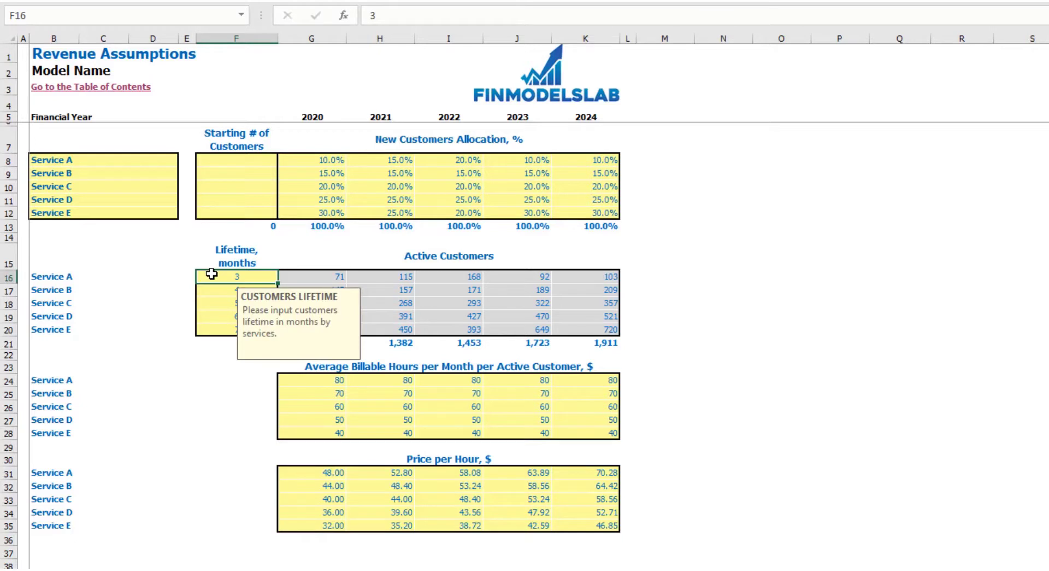
key(Return)
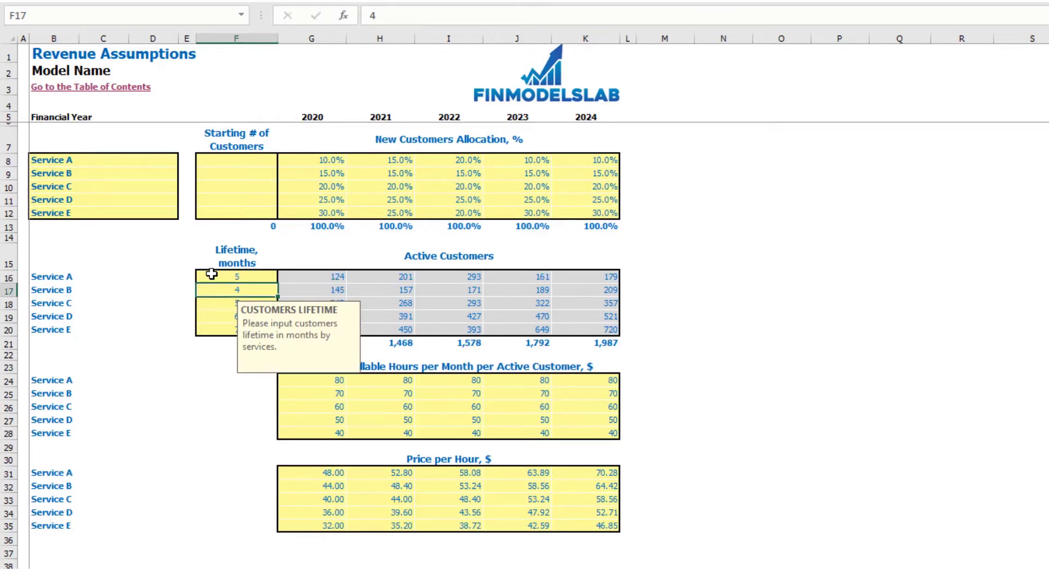
text(6)
key(Return)
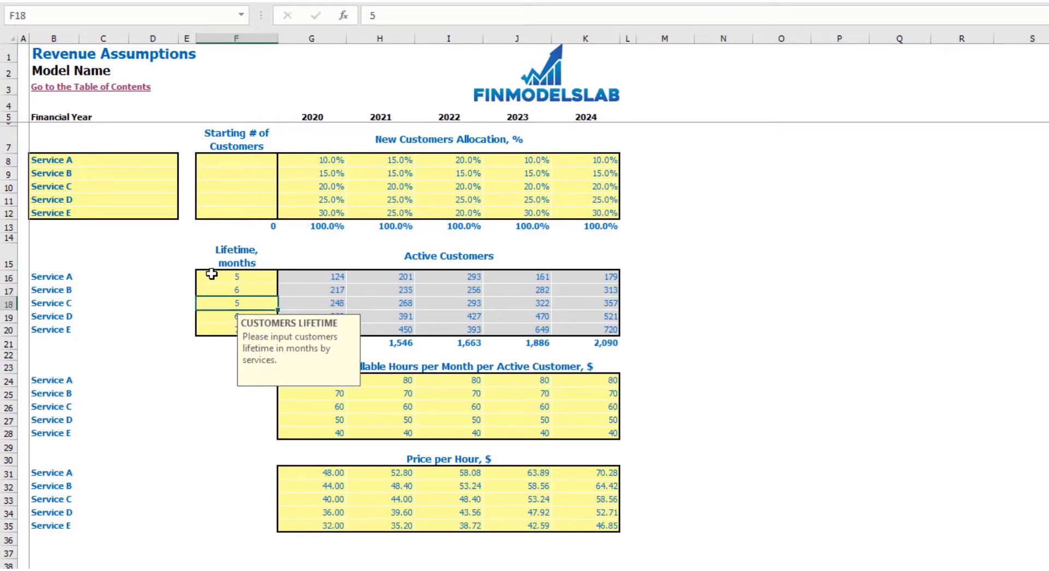
text(10)
key(Return)
text(12)
key(Return)
text(15)
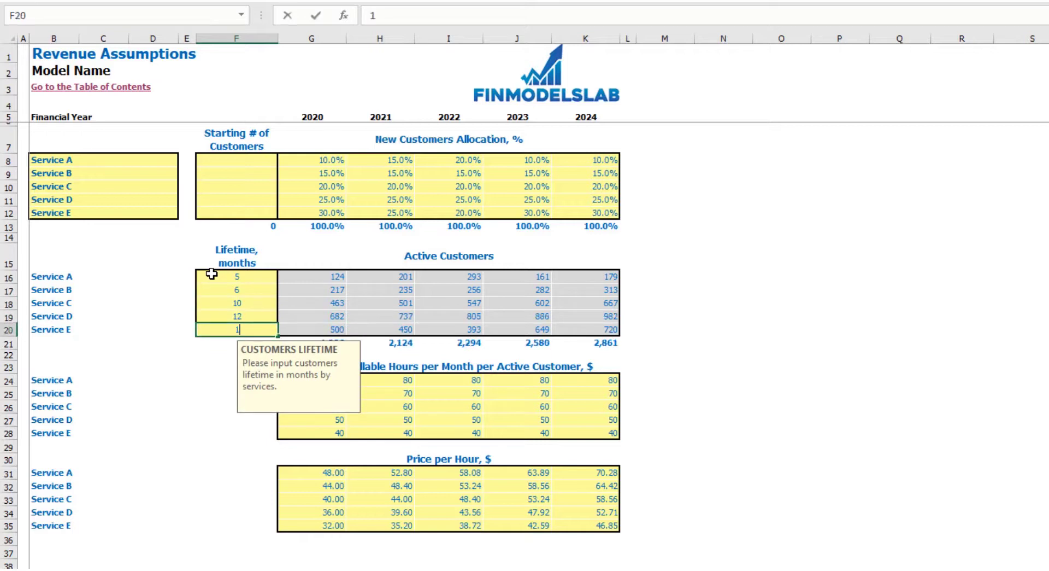
key(Return)
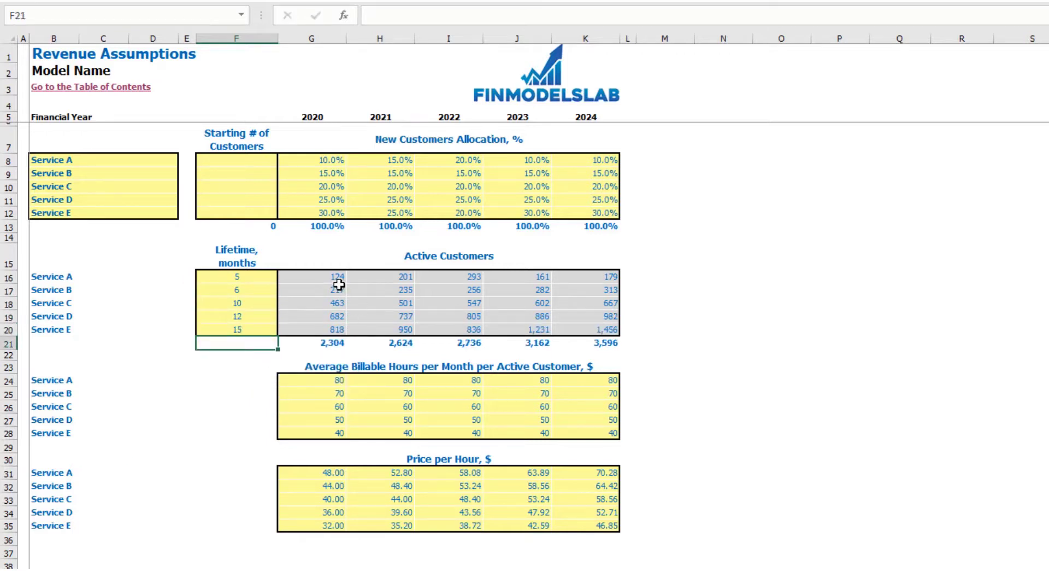
- Set Service A's customer lifetime to 8 months and review the Active Customers figures and yearly totals
drag(335, 277, 610, 331)
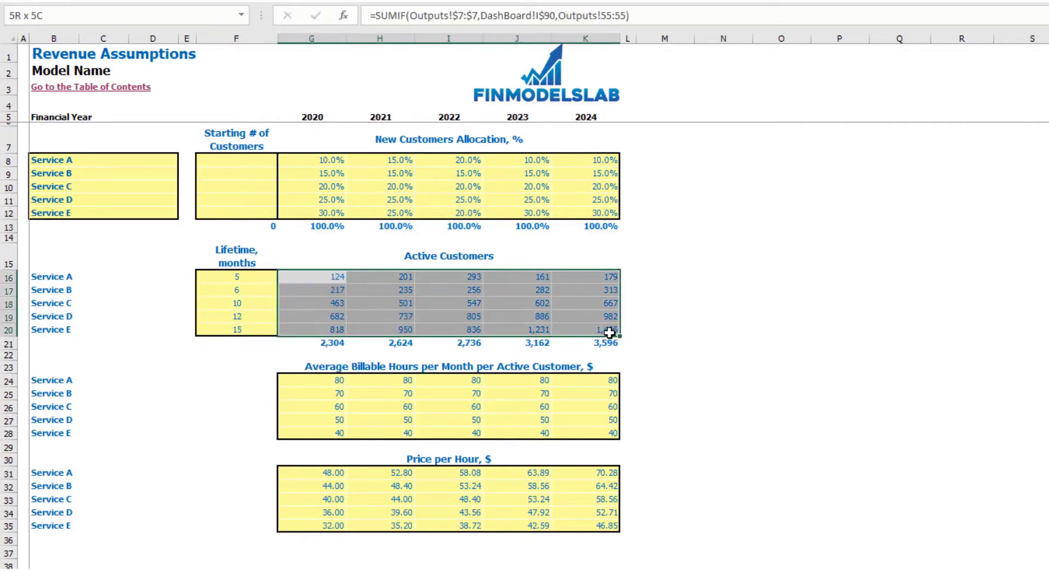
click(260, 277)
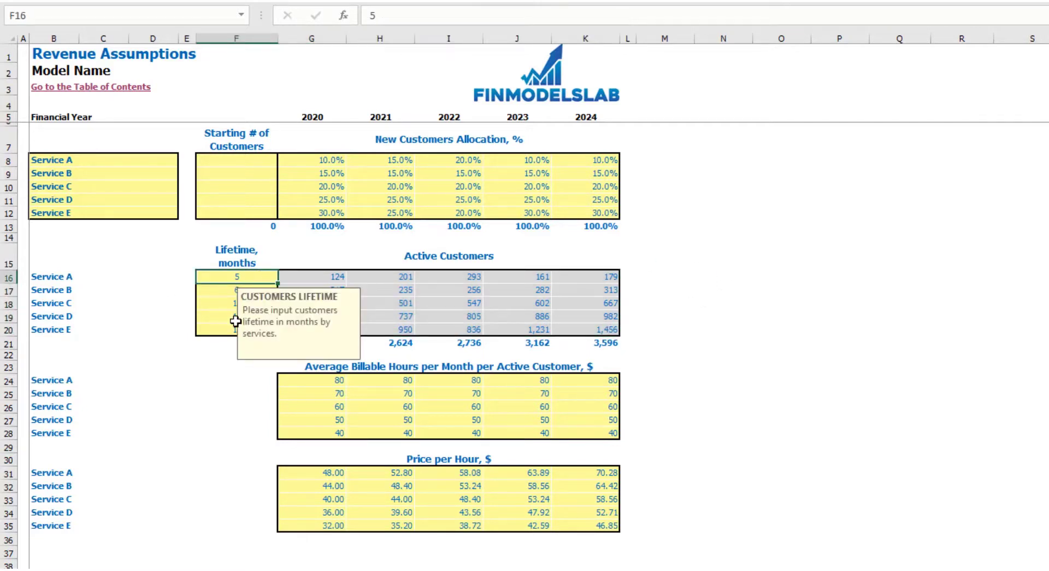
text(8)
key(Return)
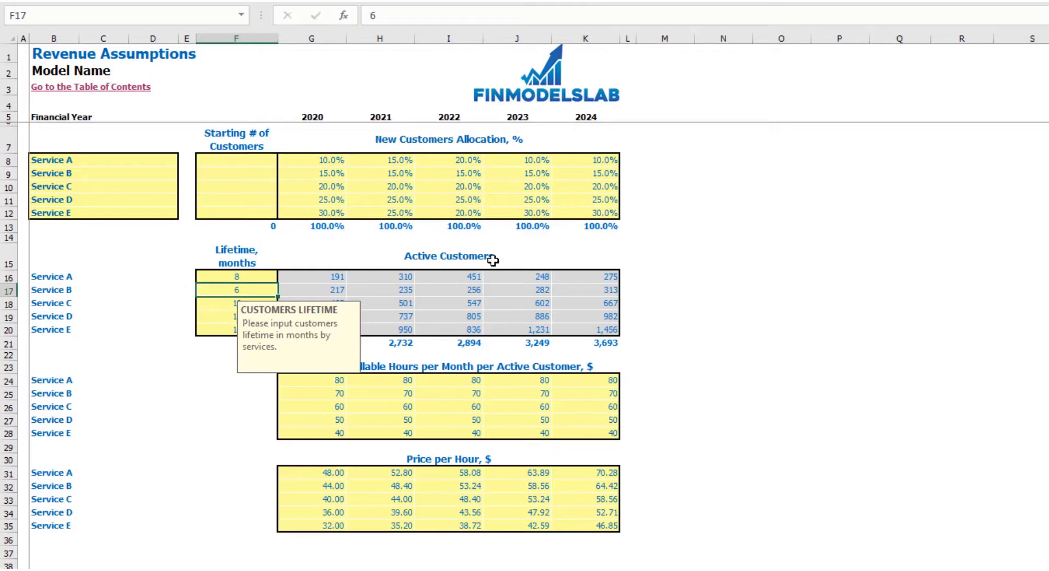
click(678, 246)
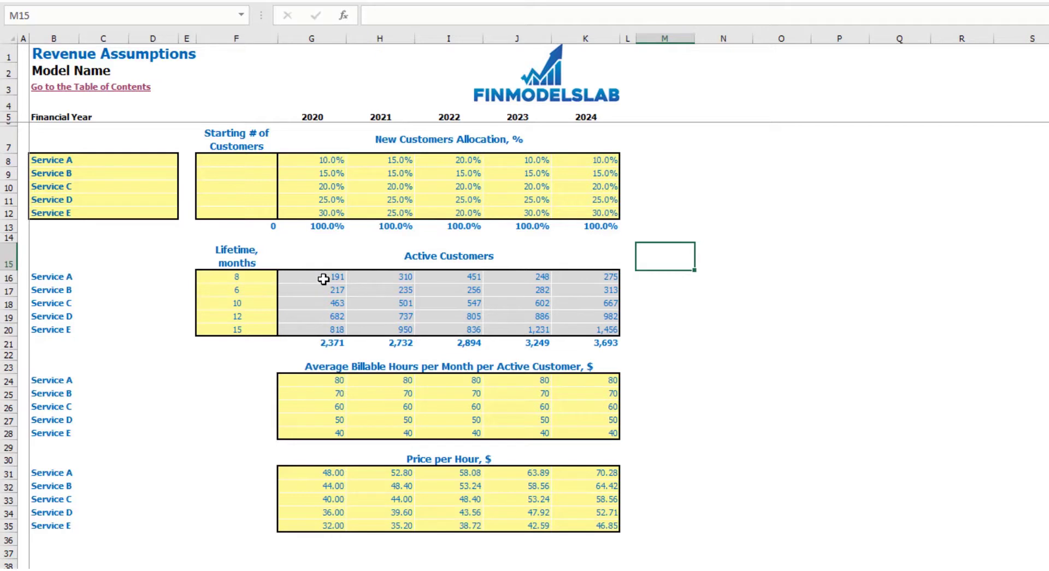
click(332, 344)
drag(332, 345, 587, 343)
click(730, 323)
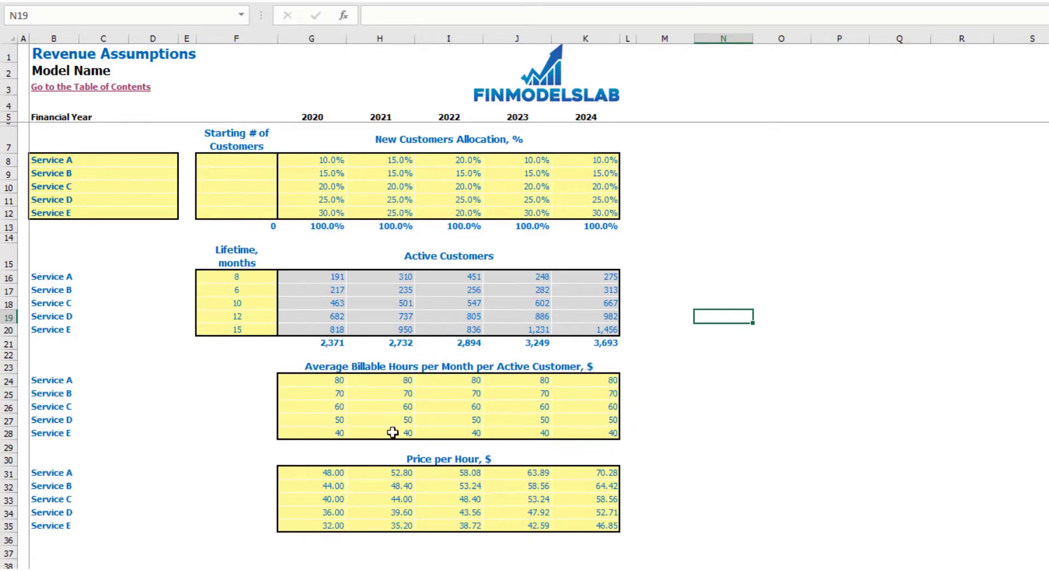
- Set Service A's average billable hours per month to 100, 110, 120, 130 and 140 for 2020 to 2024
click(46, 381)
drag(45, 380, 55, 432)
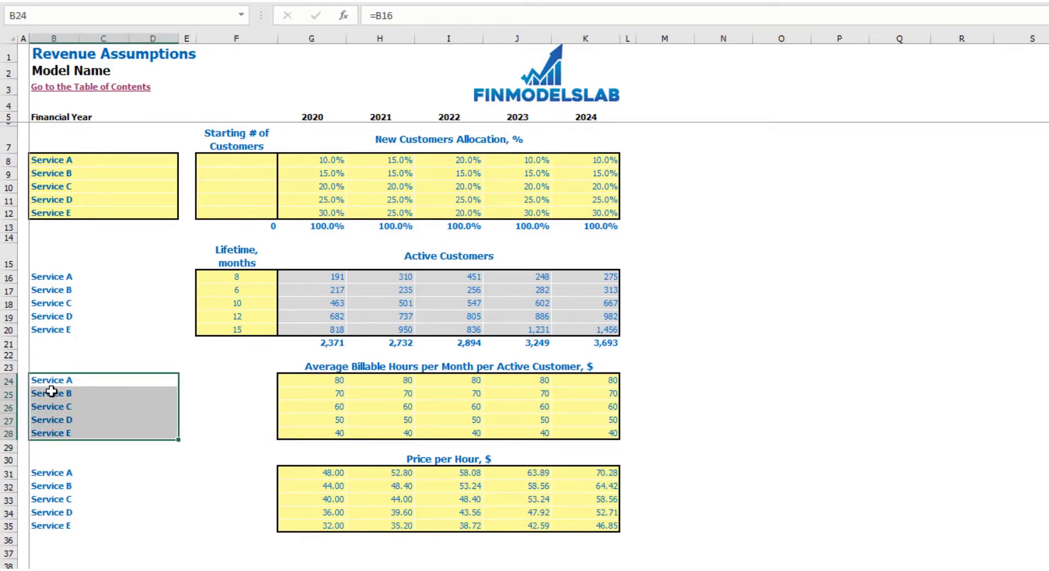
click(306, 383)
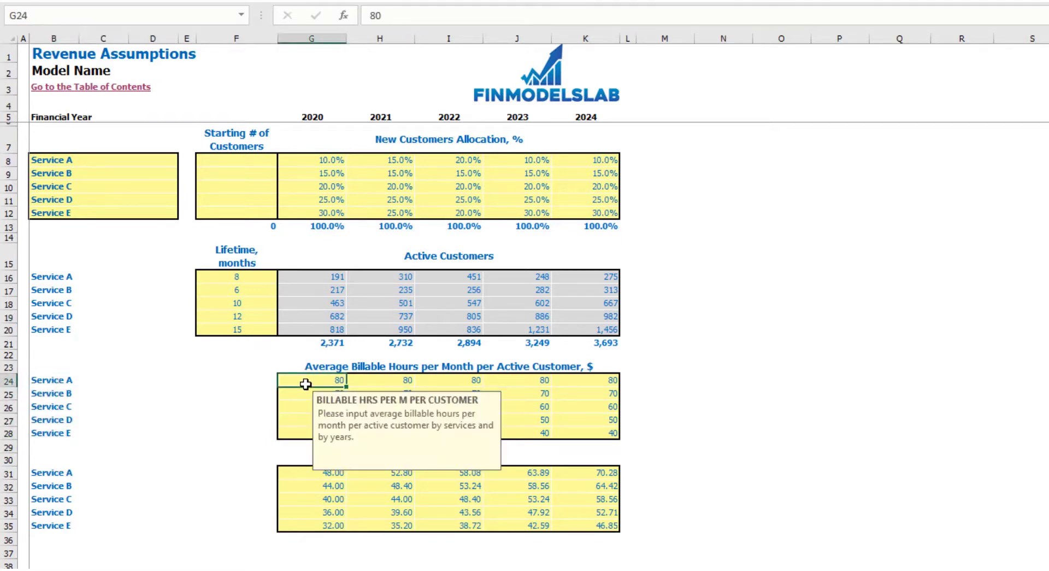
text(100)
key(Tab)
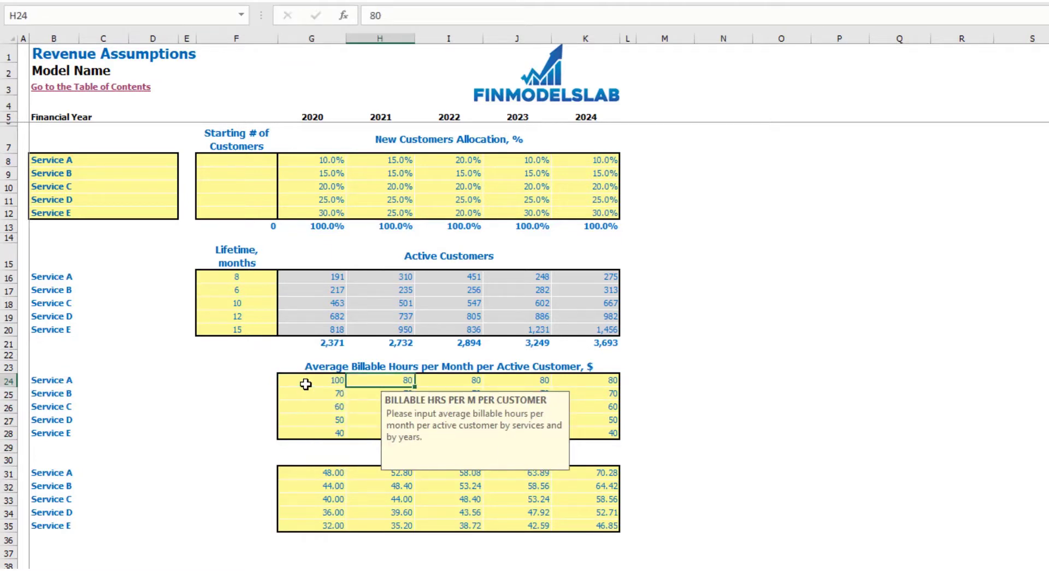
text(110)
key(Tab)
text(120)
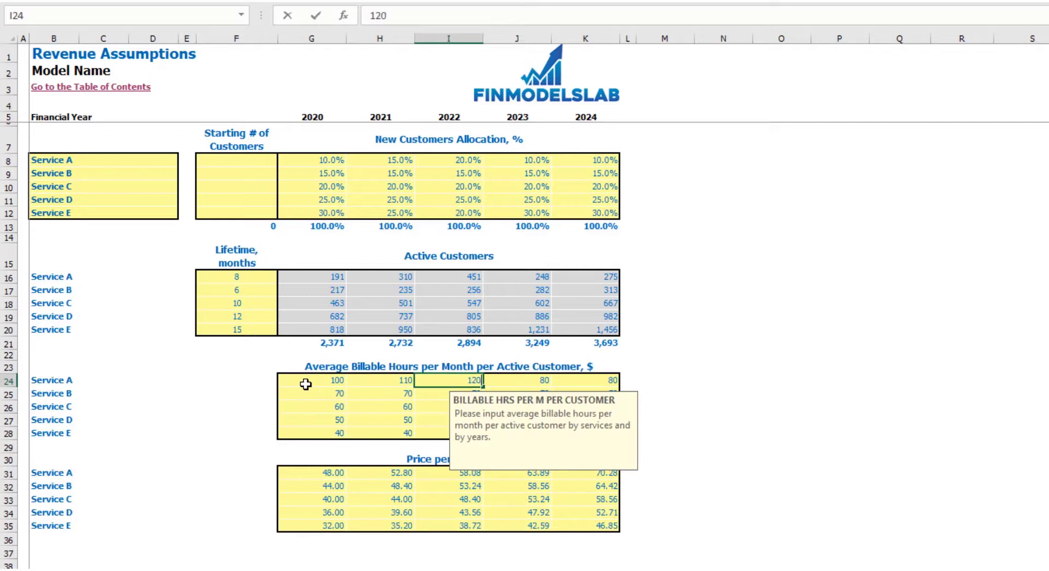
key(Tab)
text(130)
key(Tab)
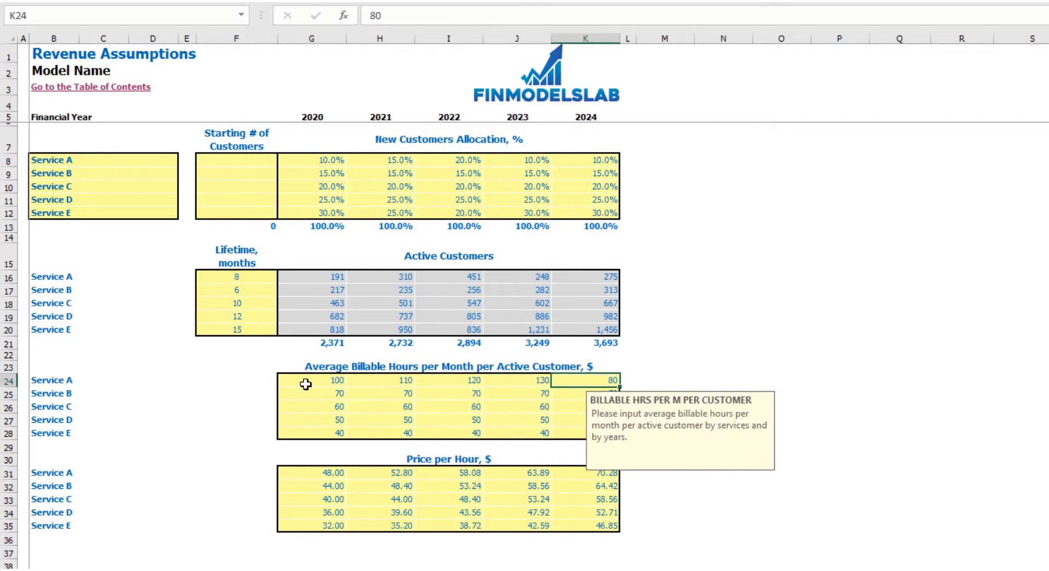
text(140)
key(Return)
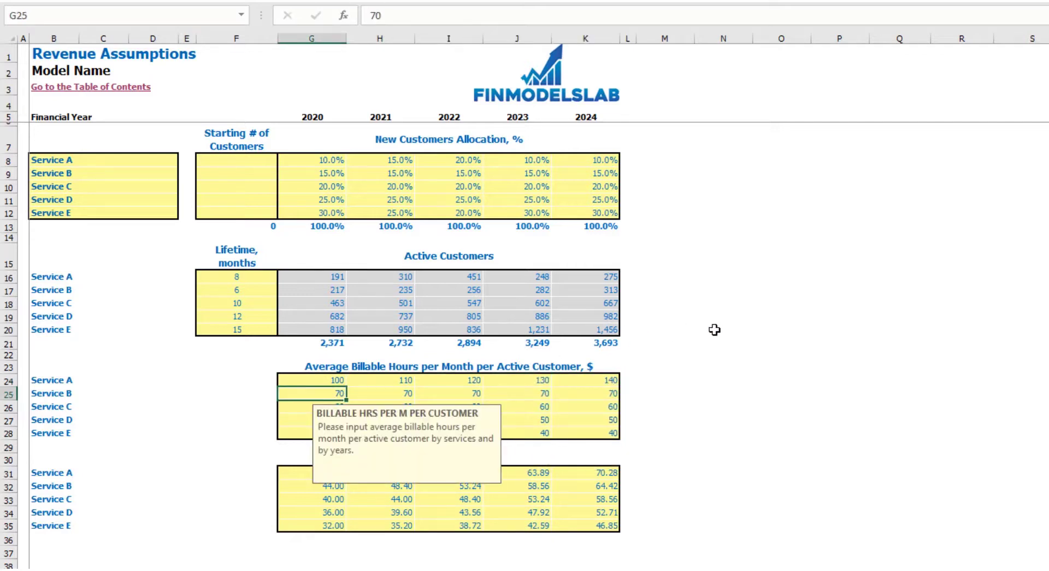
click(715, 330)
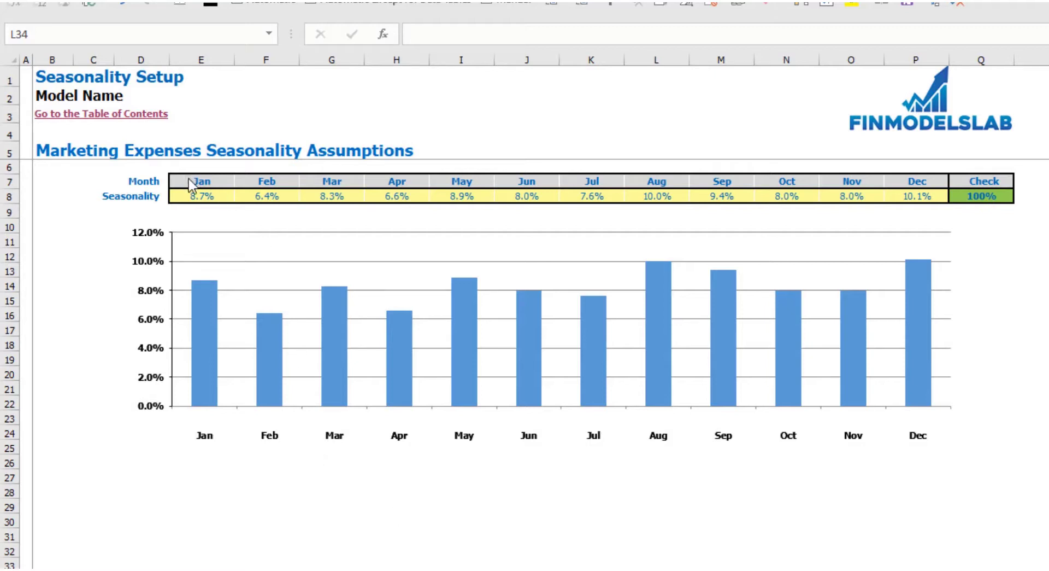
- Set the marketing seasonality to 15% for January, 10% for February, 5% for March and 10% for April
click(212, 197)
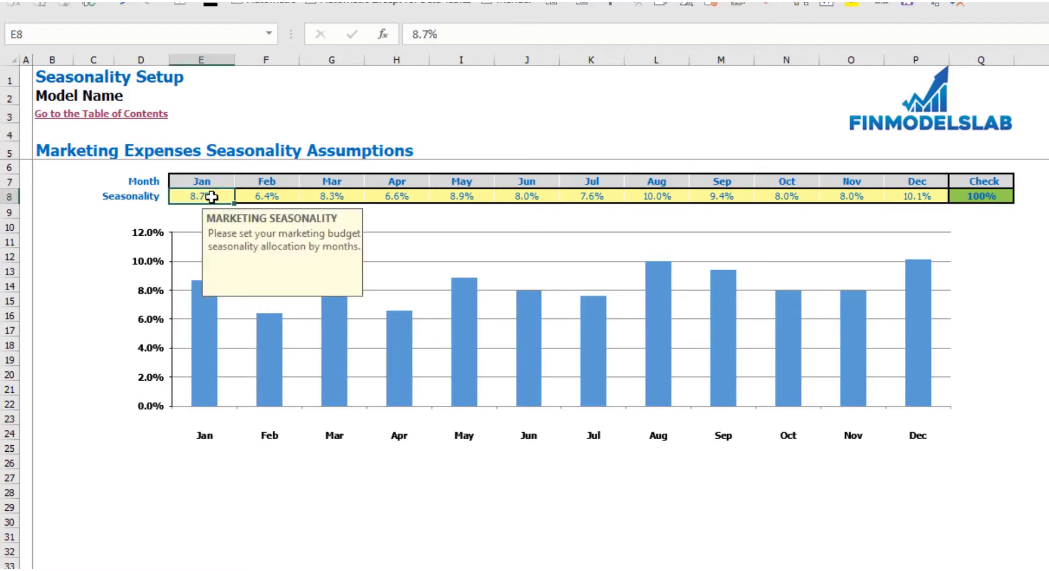
text(15)
key(Tab)
text(10%)
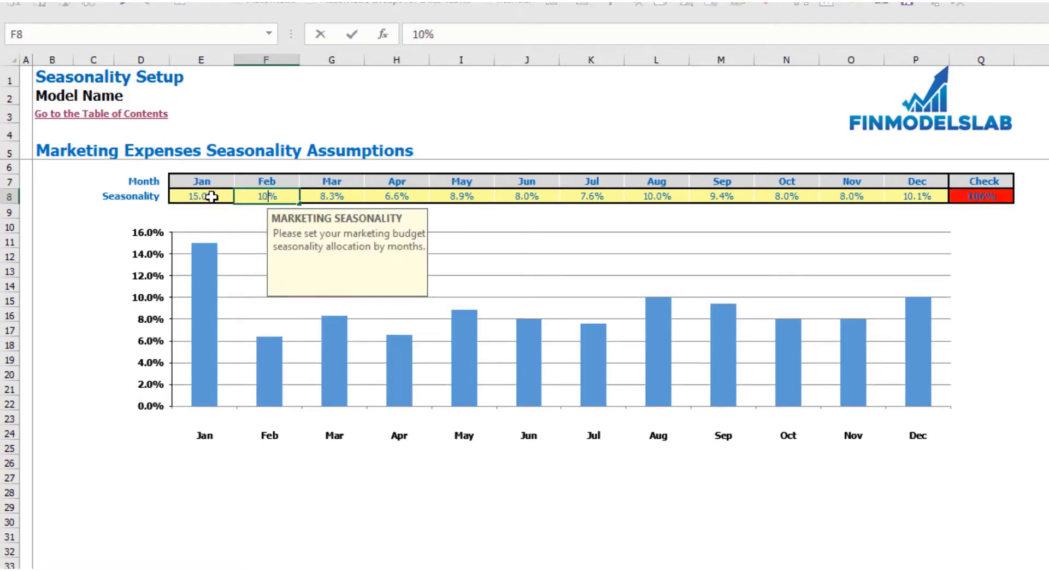
key(Tab)
text(5)
key(Tab)
text(10)
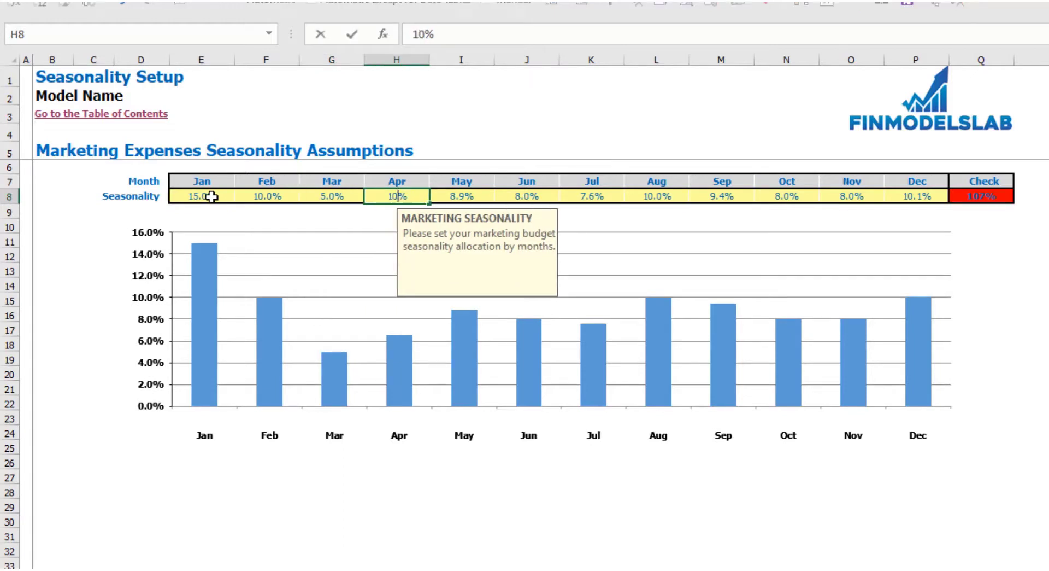
key(Tab)
- Set the marketing seasonality to 8% for May, 6% for June, 7% for July and 5% for August
text(8)
key(Tab)
text(6)
key(Tab)
text(7)
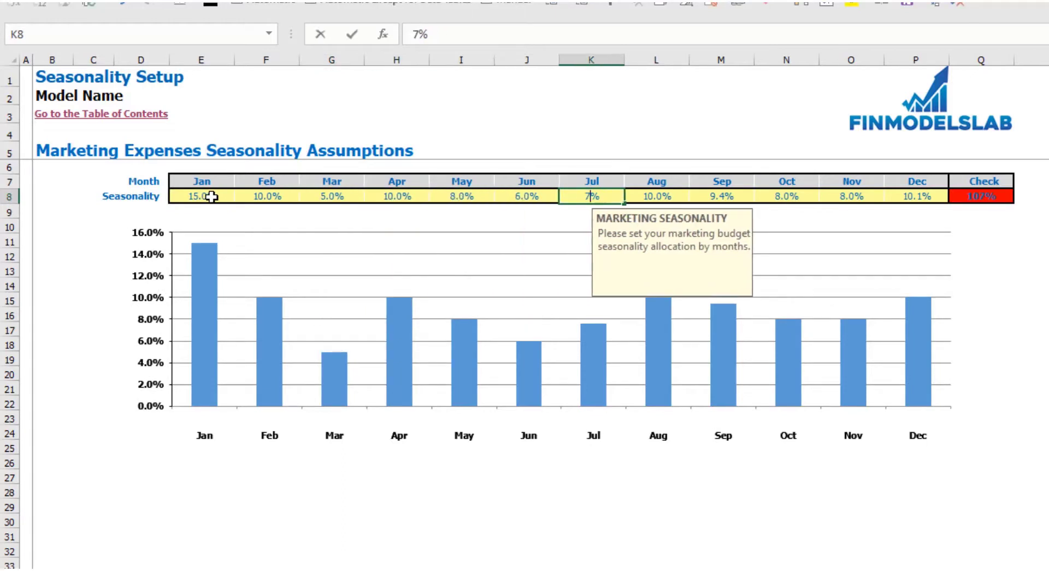
key(Tab)
text(5)
key(Tab)
- Set the marketing seasonality to 10% for September, 15% for October, and 5% for both November and December
text(10)
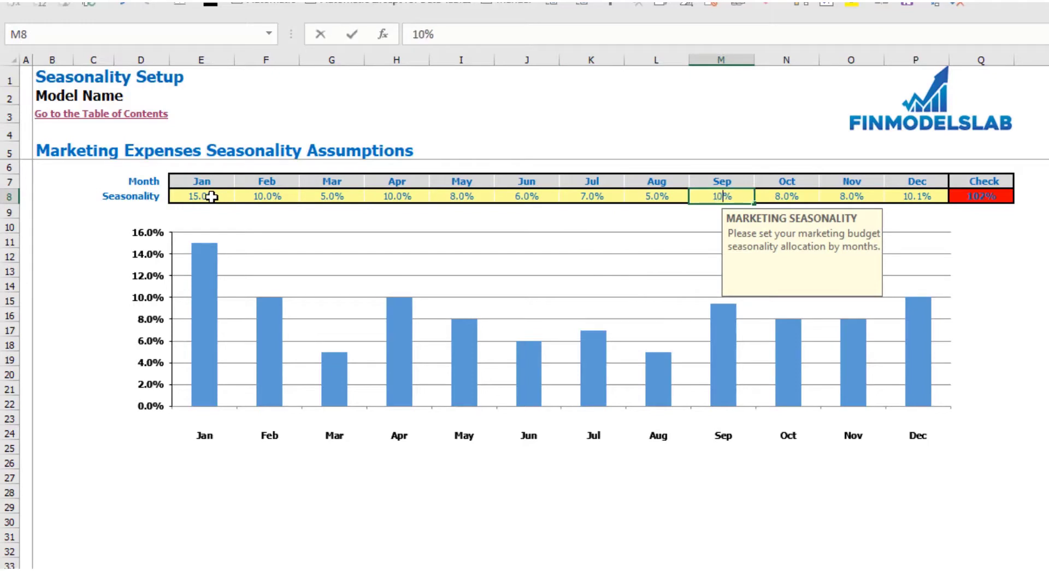
key(Tab)
text(15)
key(Tab)
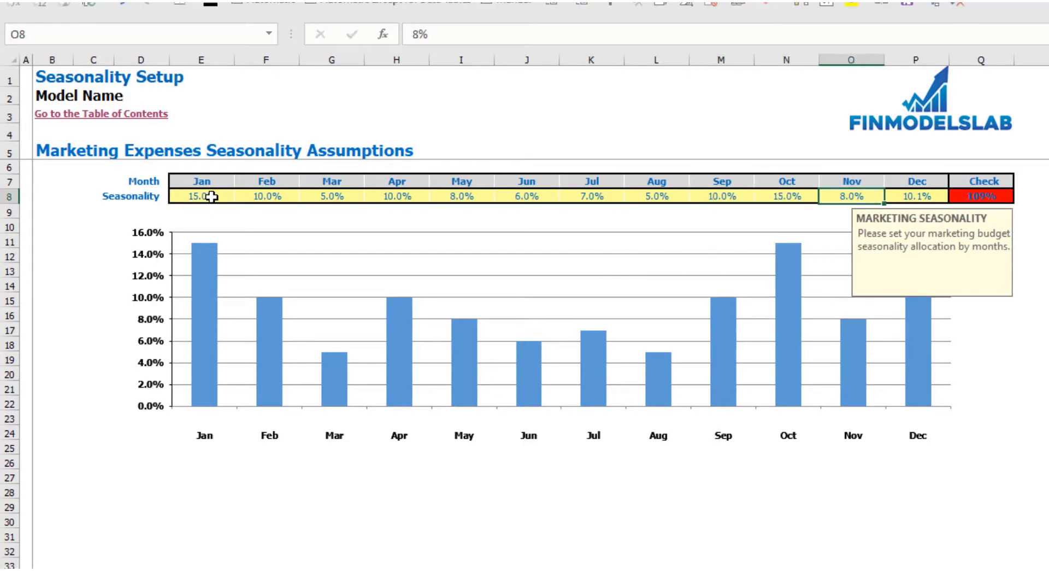
text(5)
key(Tab)
text(5)
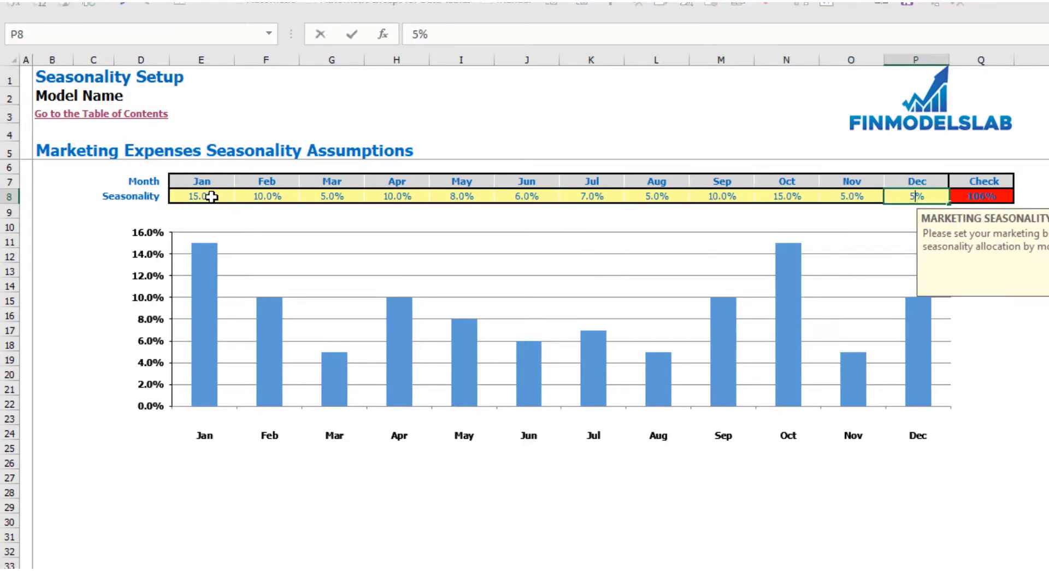
key(Return)
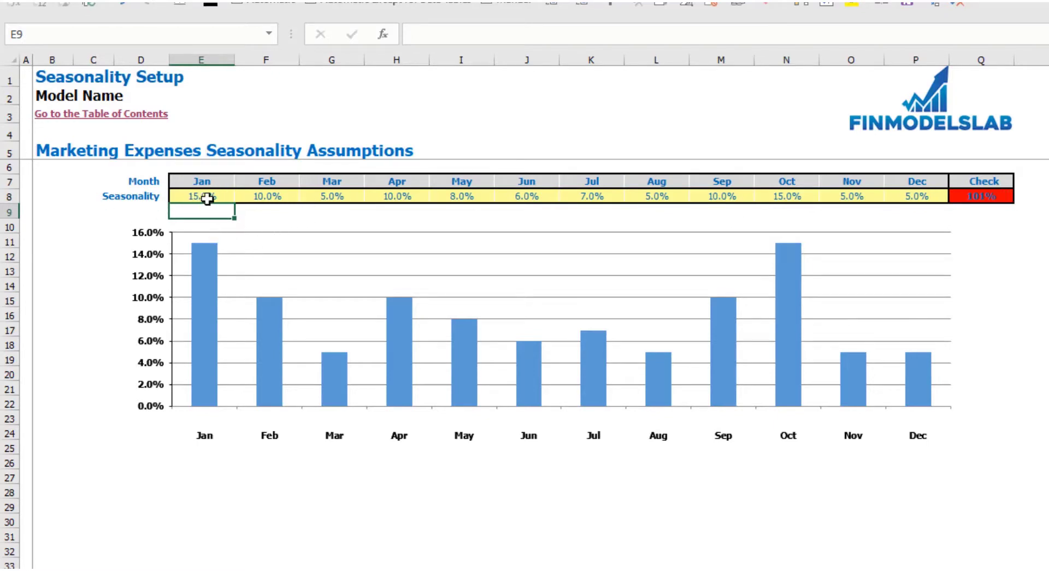
- Set October's marketing seasonality to 14% and inspect the Check total
click(1000, 197)
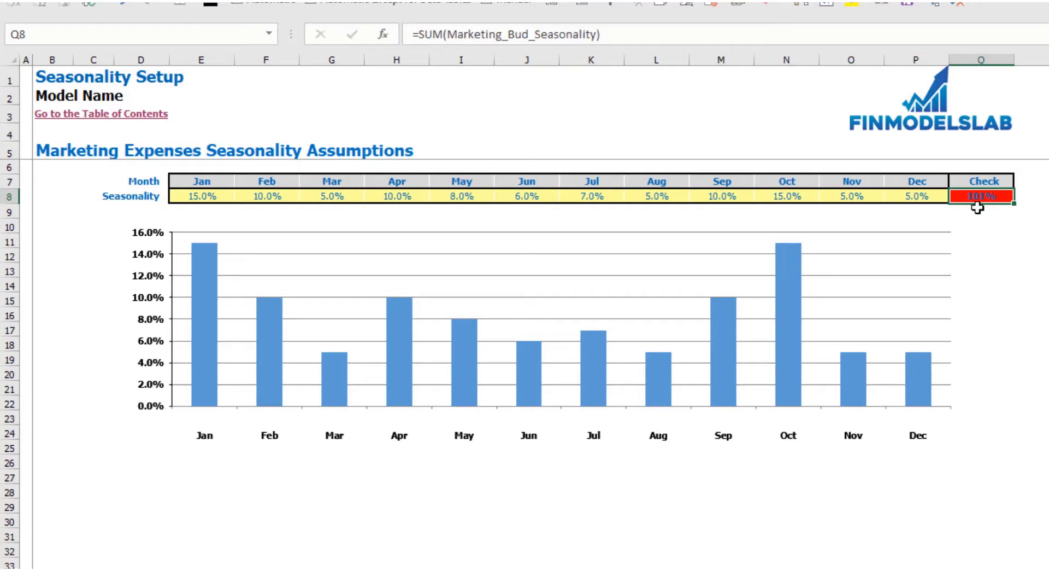
click(804, 201)
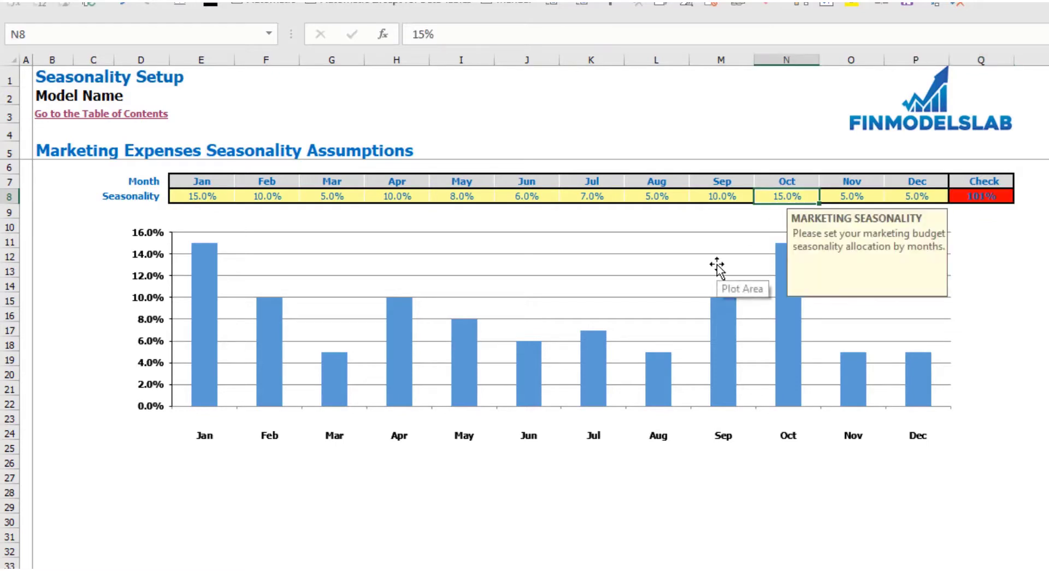
text(14)
key(Return)
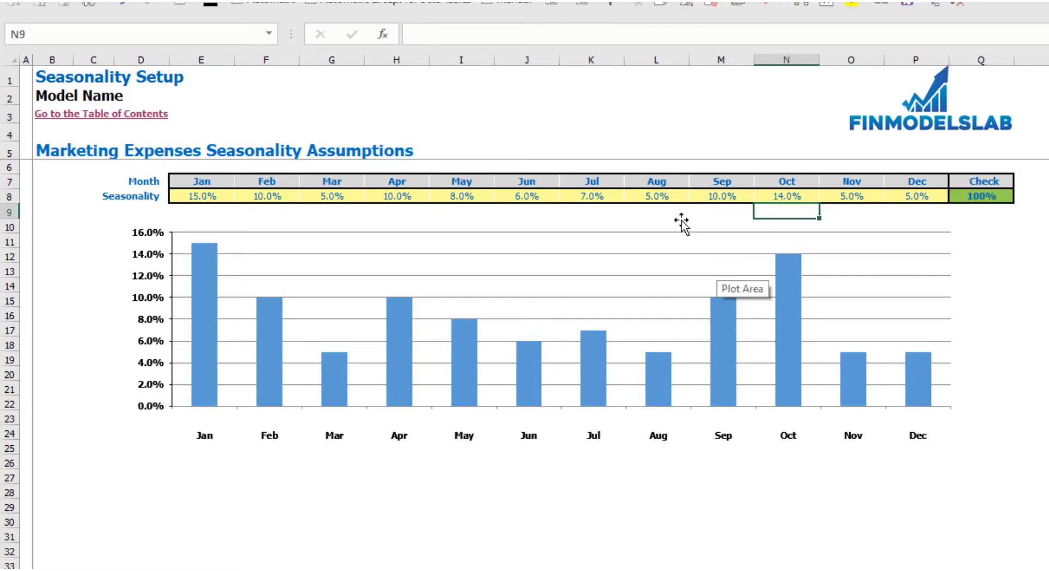
click(1002, 197)
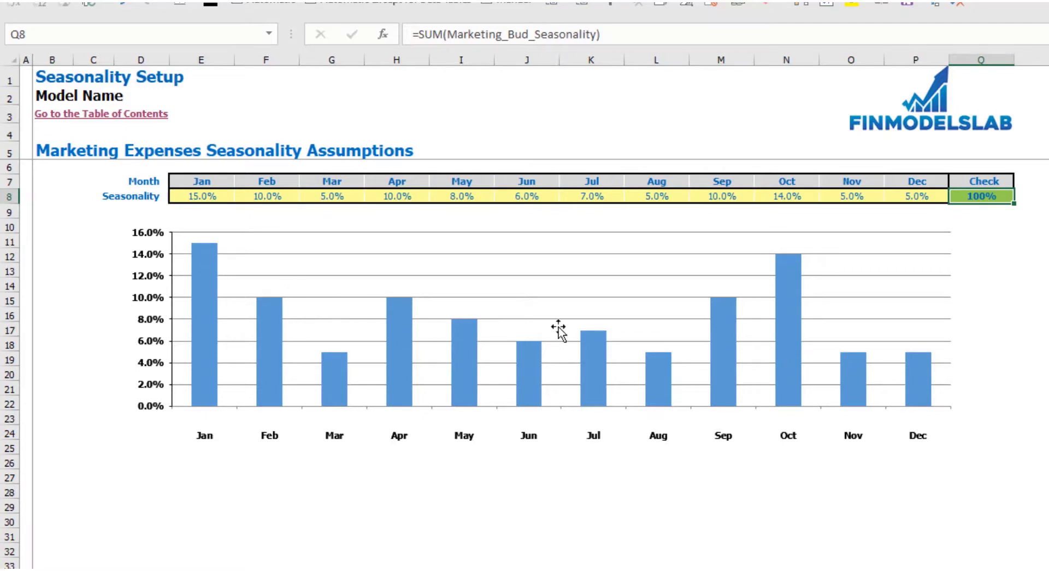
- Enter the formula =1/12 as January's marketing seasonality and copy it to February through December
click(211, 196)
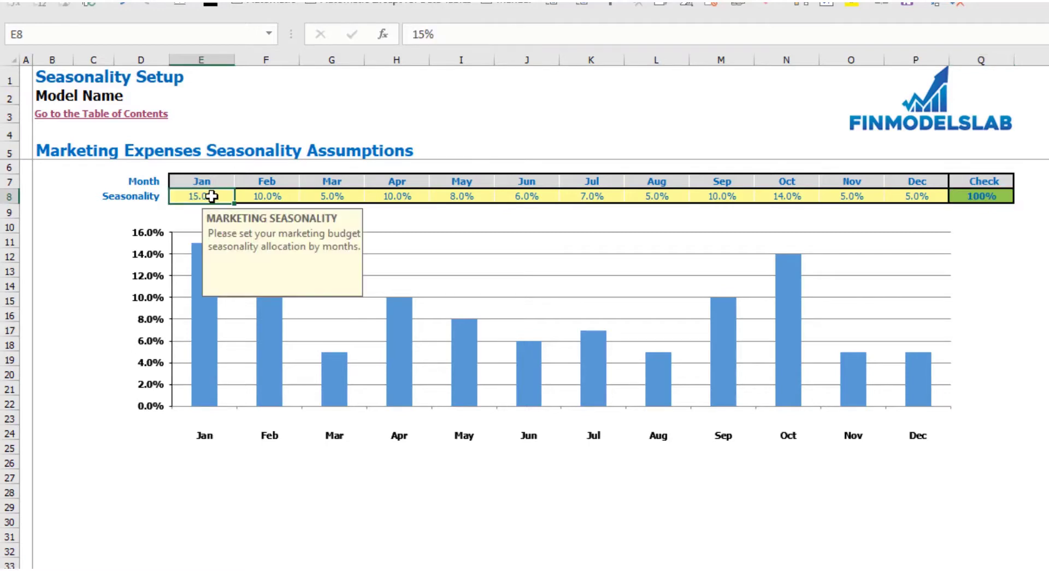
text(=)
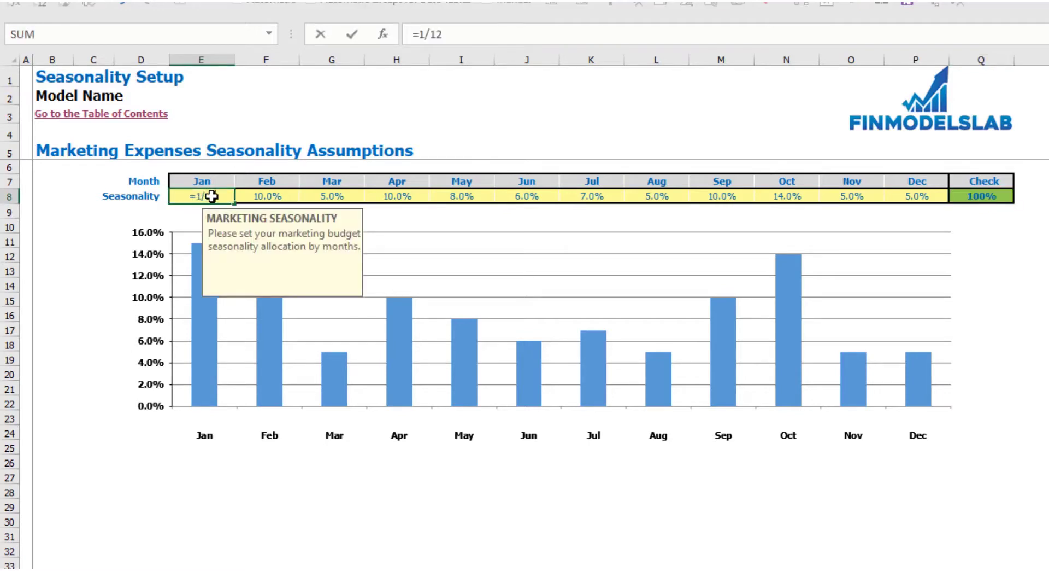
text(1/12)
key(ctrl+Return)
key(ctrl+c)
key(Right)
key(shift+ctrl+Right)
key(shift+Left)
key(ctrl+v)
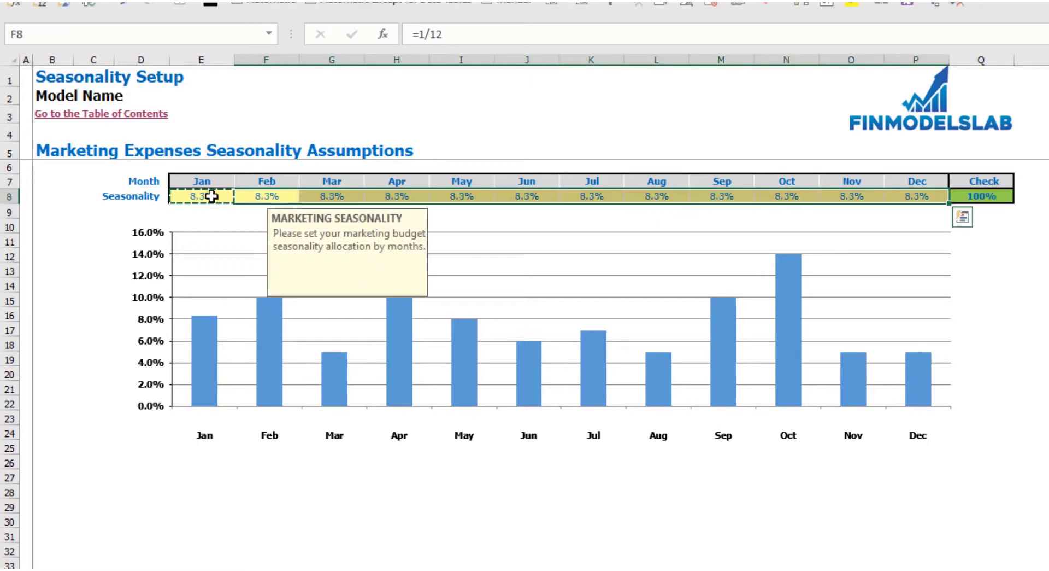
click(1022, 270)
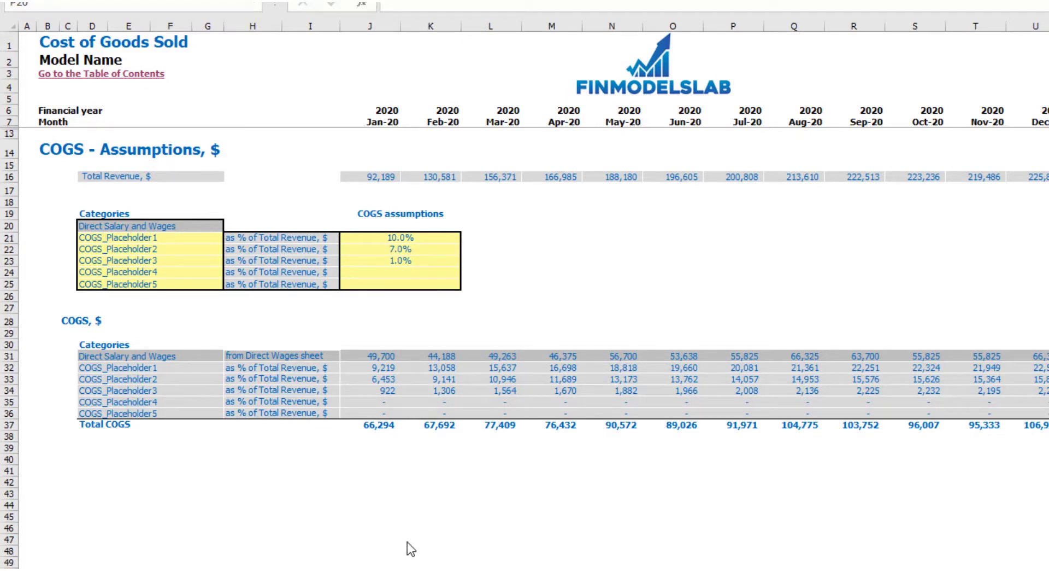
- Rename the first COGS placeholder as Hosting and set its assumption to 15% of total revenue
click(183, 238)
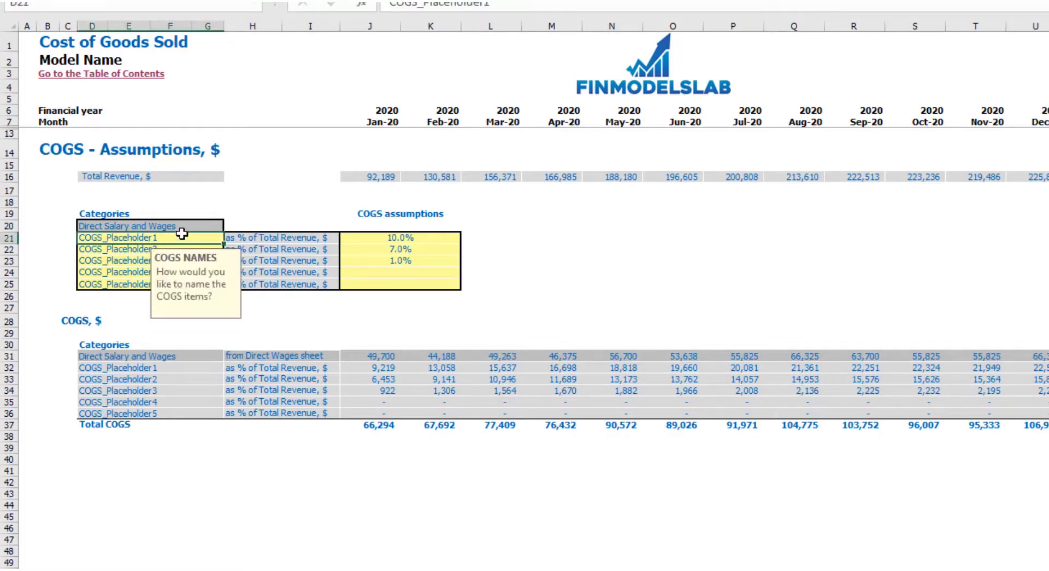
drag(182, 234, 163, 284)
click(153, 239)
text(Hosting)
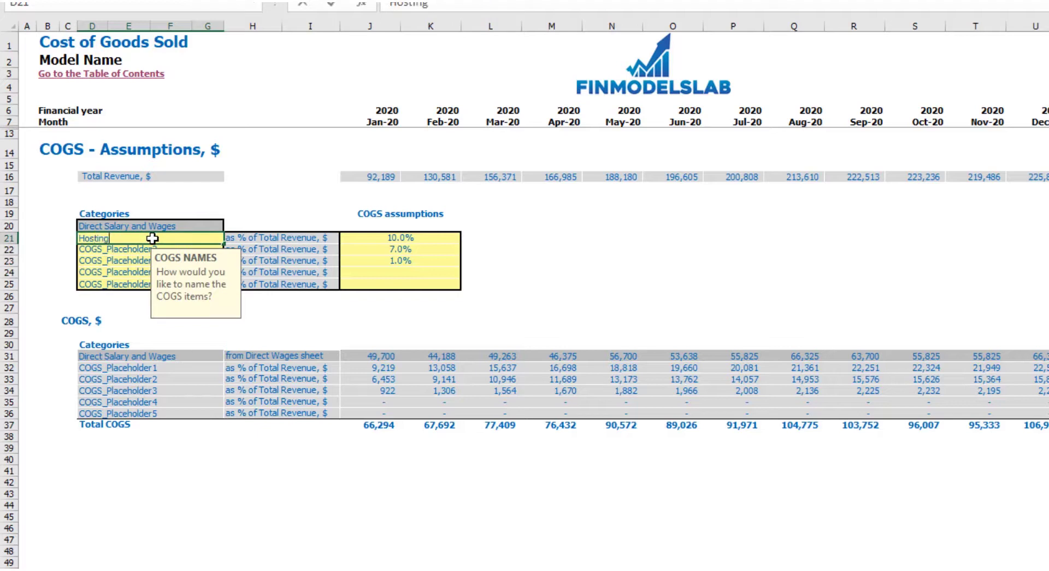
key(Return)
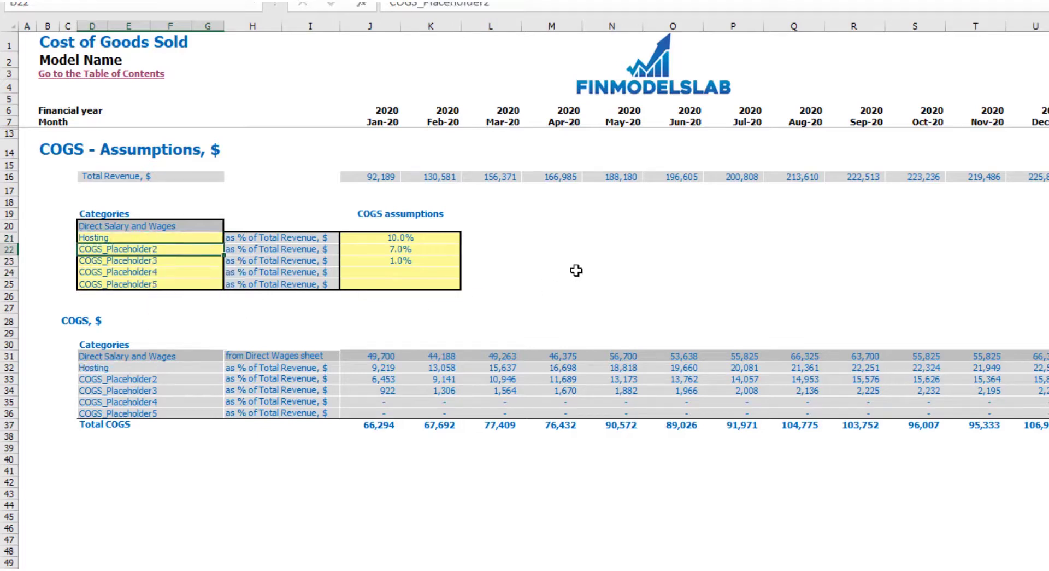
click(425, 240)
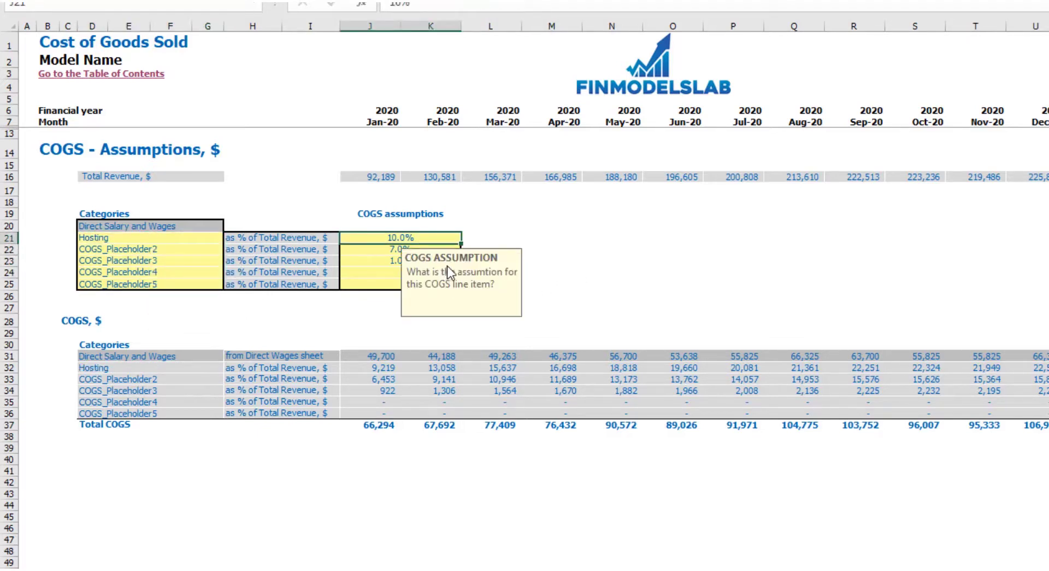
text(15)
key(Return)
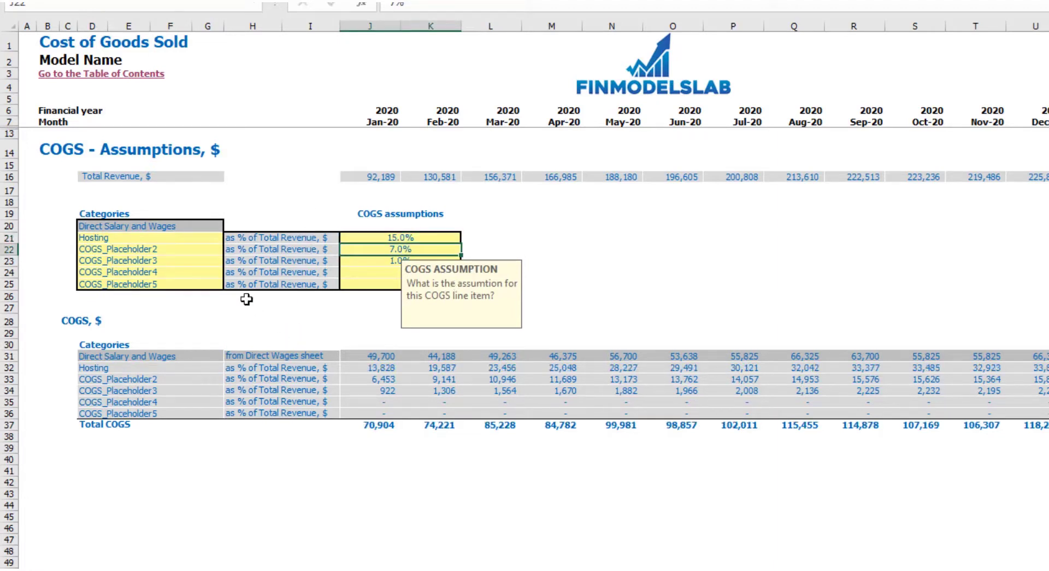
- Examine the Total Revenue row and the COGS assumption percentages for the categories
click(7, 177)
click(388, 206)
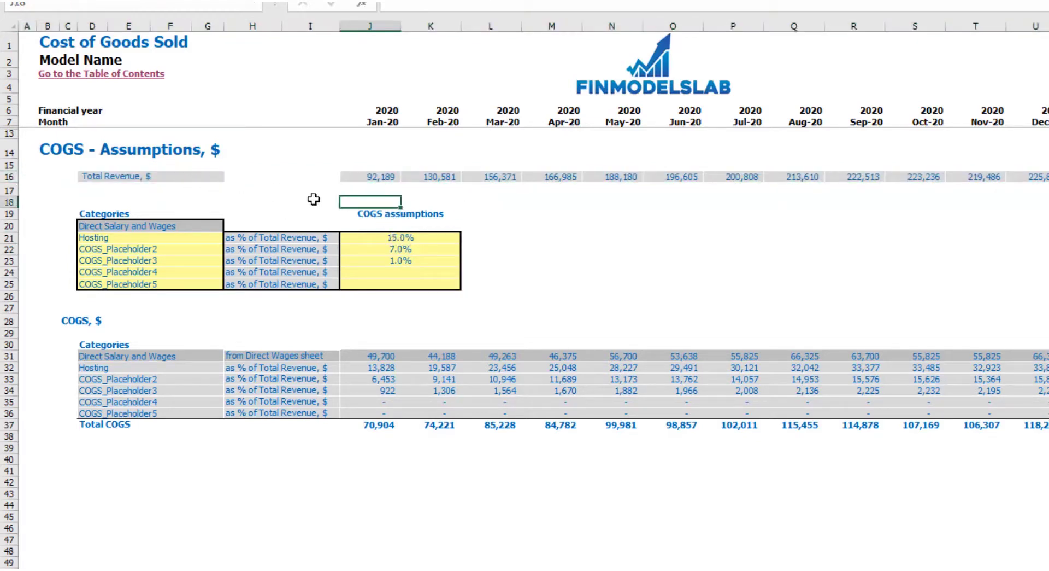
click(381, 240)
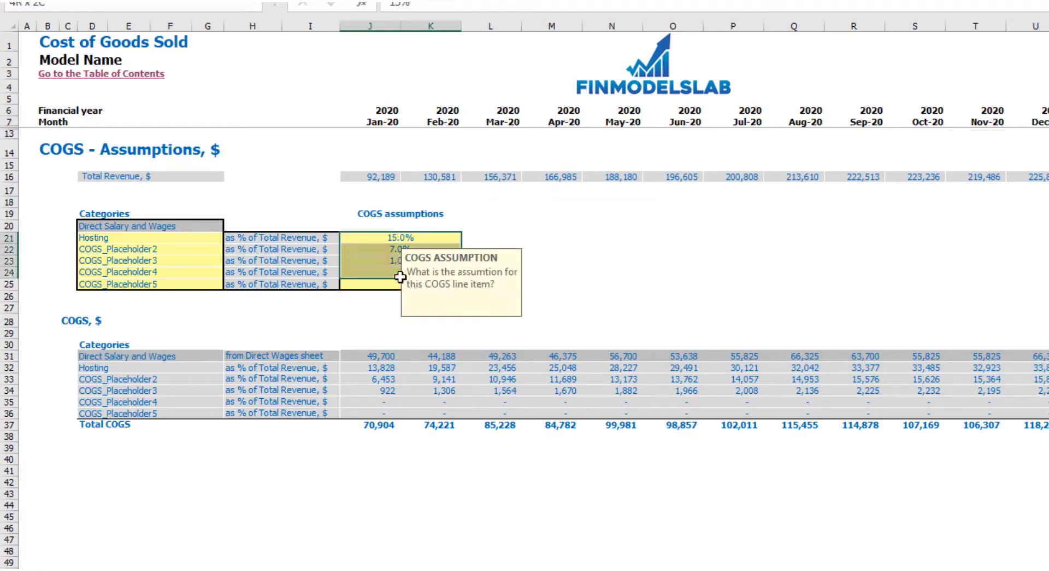
click(515, 205)
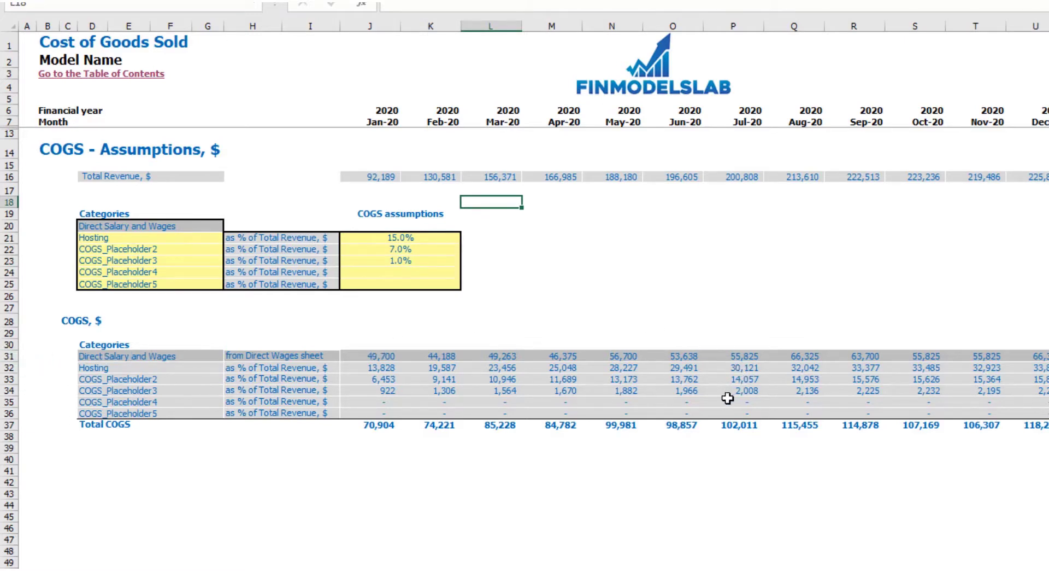
- Go to the Income Statement sheet and expand the Total COGS row group
key(ctrl+Page_Down)
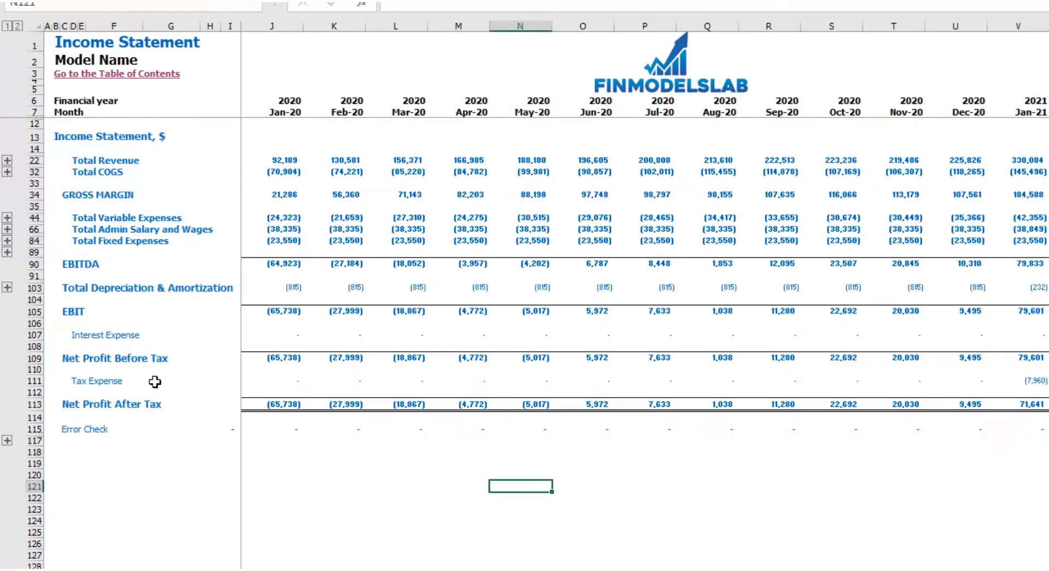
click(7, 172)
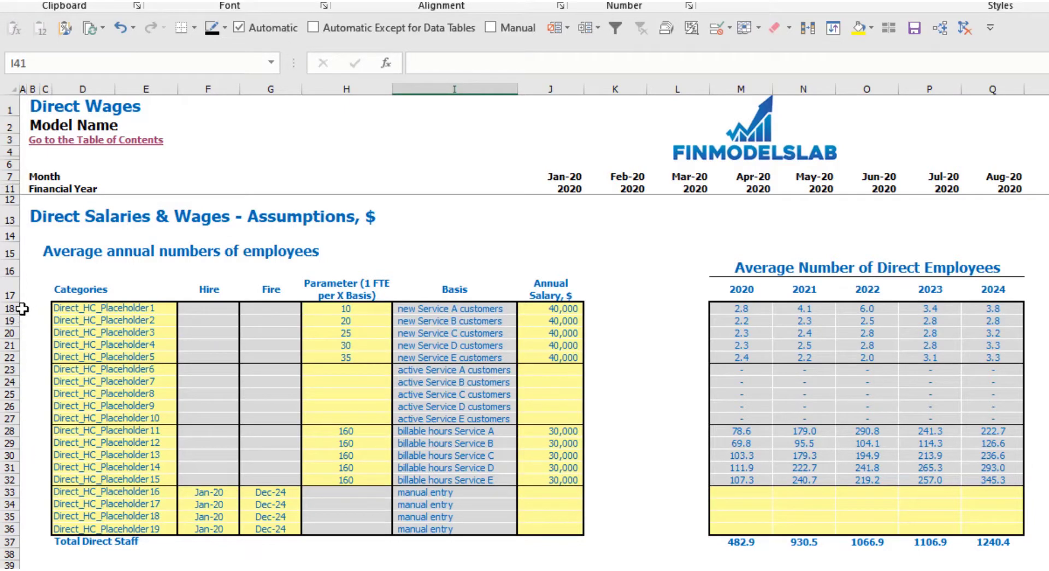
- Rename the first two direct staff categories, based on new Service A and new Service B customers, as AE and SDR
drag(9, 309, 10, 357)
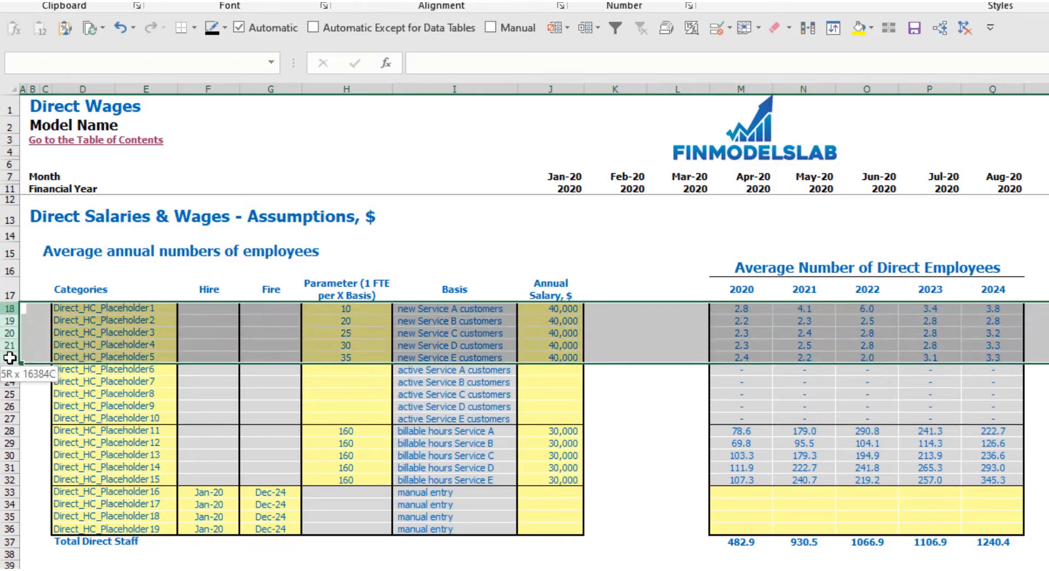
click(31, 337)
click(104, 310)
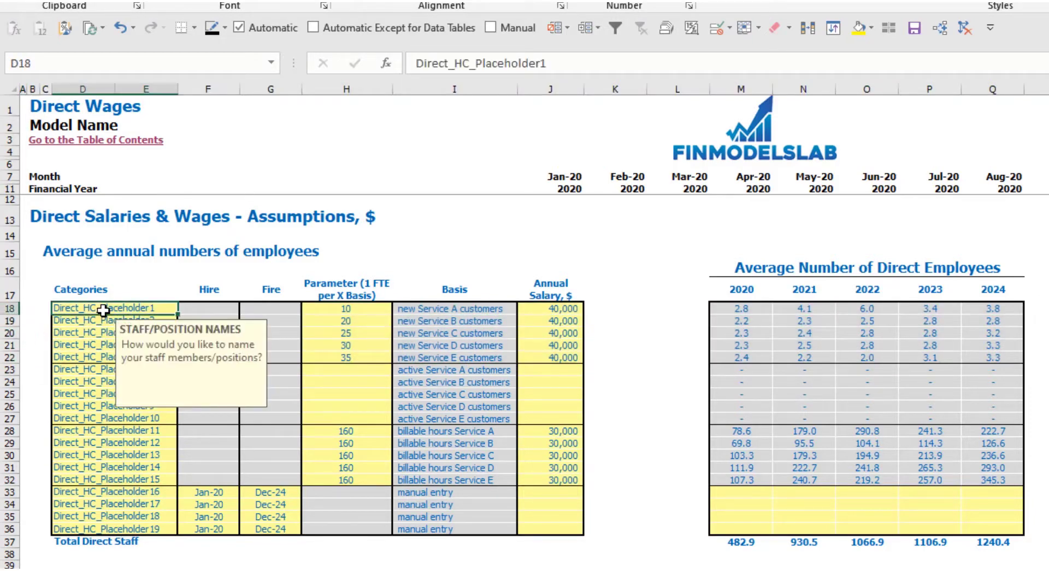
text(AE)
key(Return)
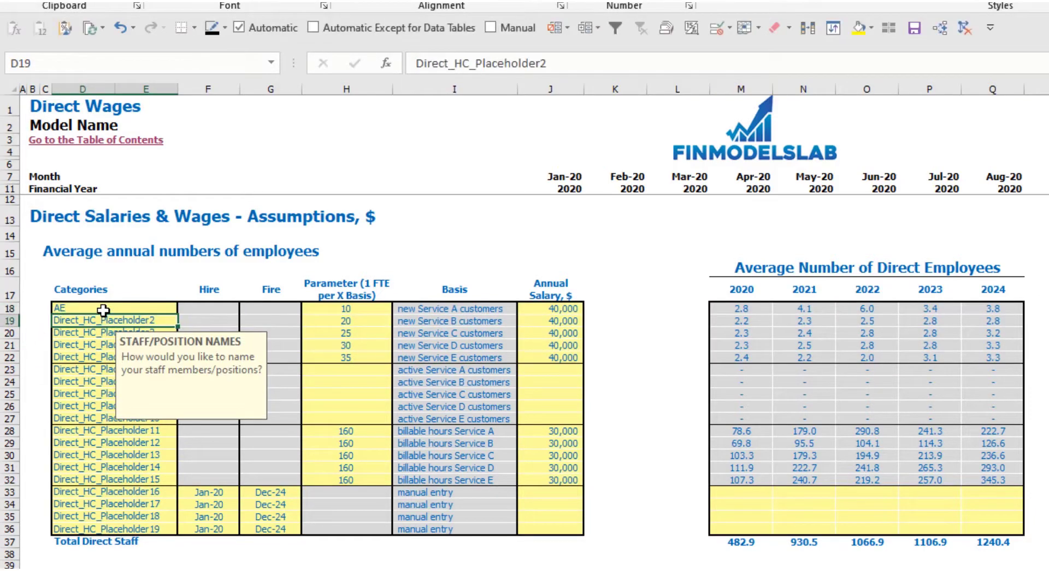
text(SDR)
key(Return)
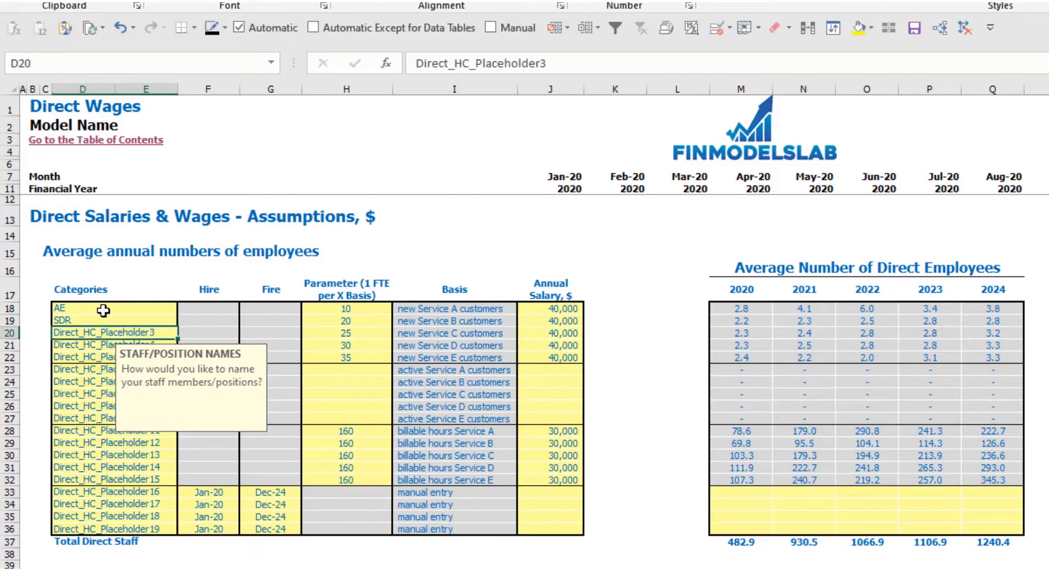
- Set AE's parameter to 1 FTE per 15 new Service A customers and review its average employee numbers for 2020 to 2024
click(414, 235)
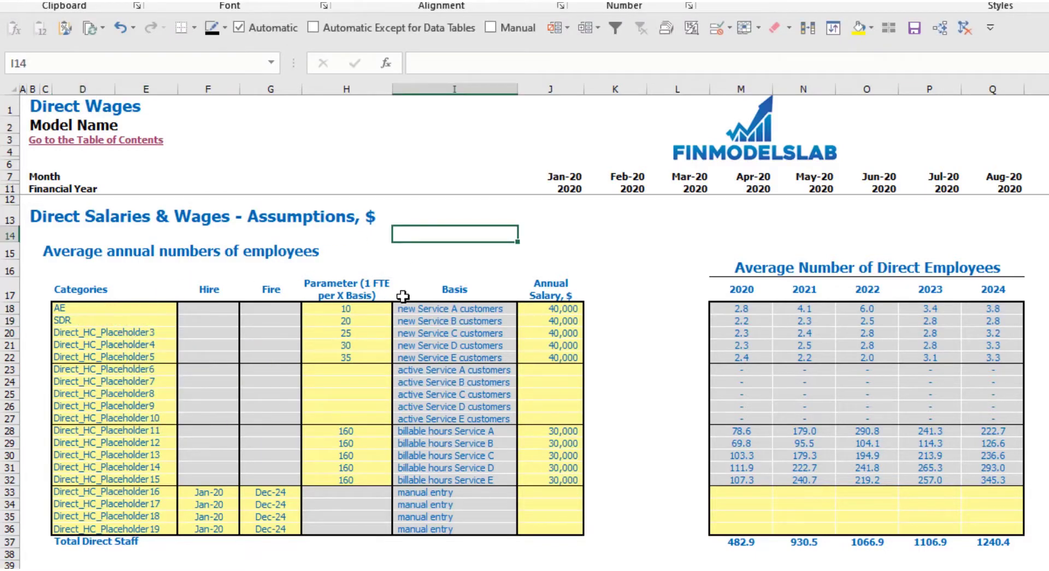
click(422, 294)
click(351, 295)
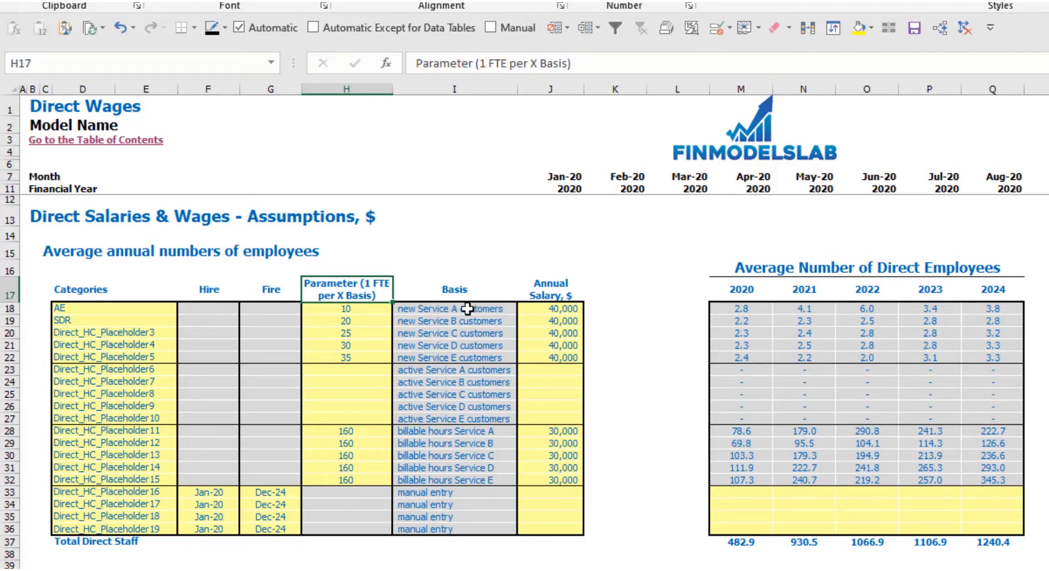
click(378, 318)
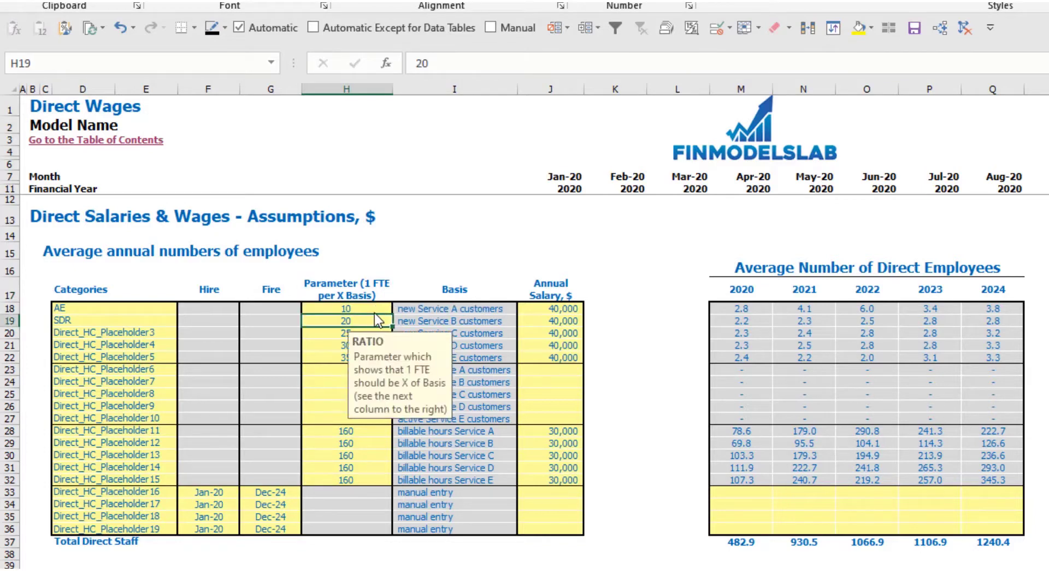
click(366, 307)
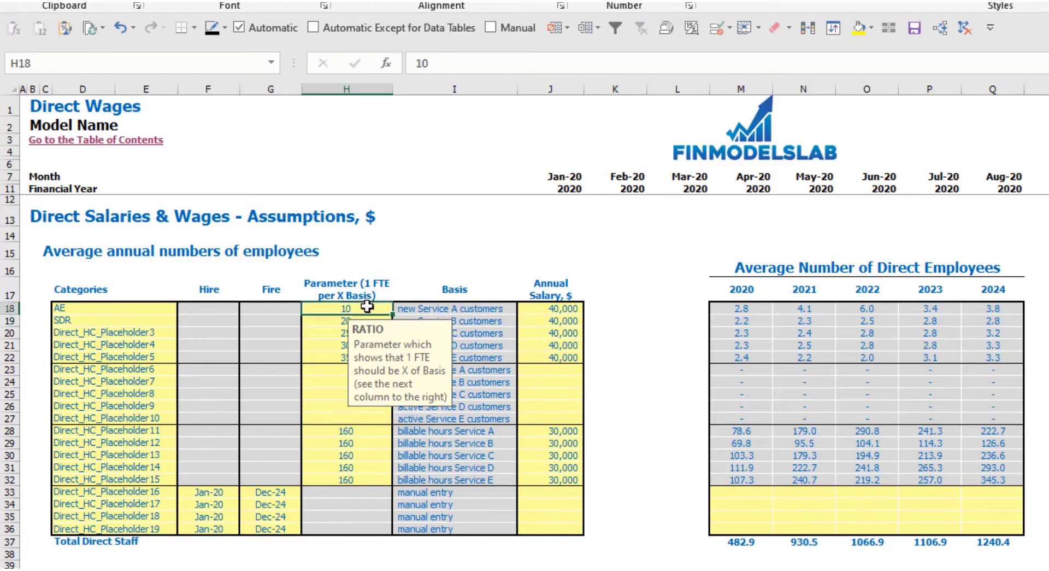
text(15)
key(Return)
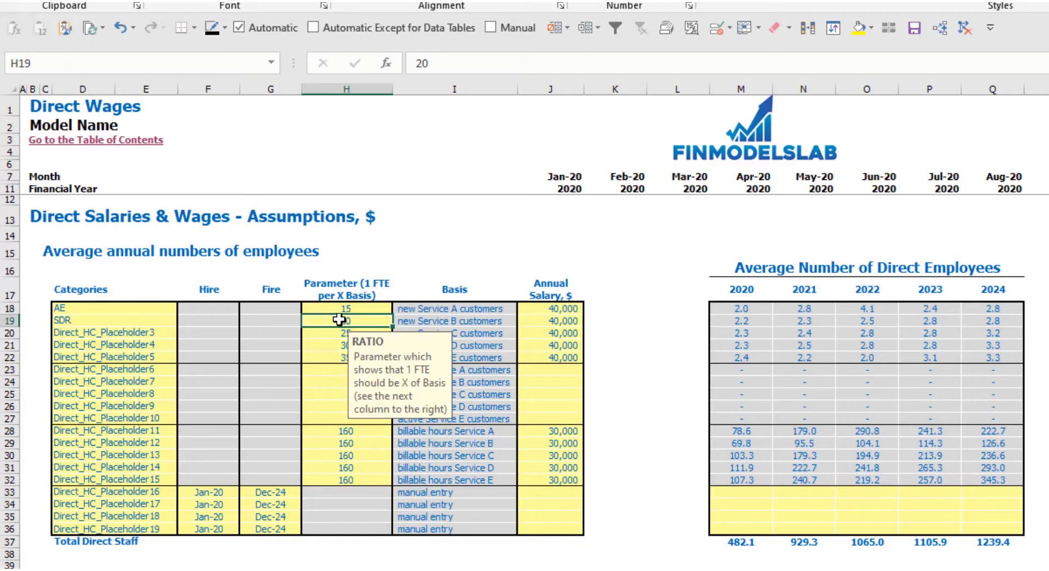
click(357, 309)
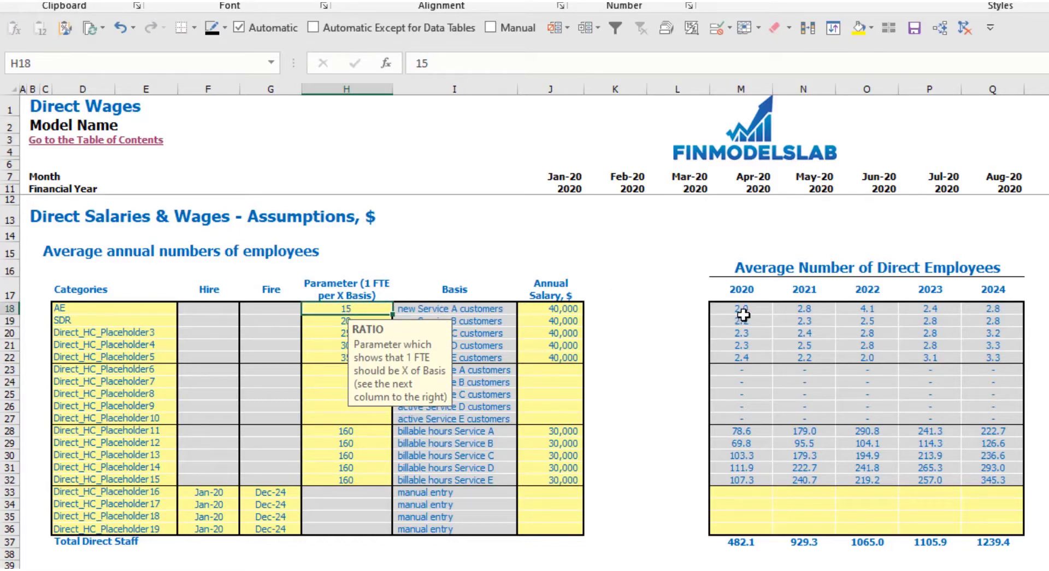
click(813, 231)
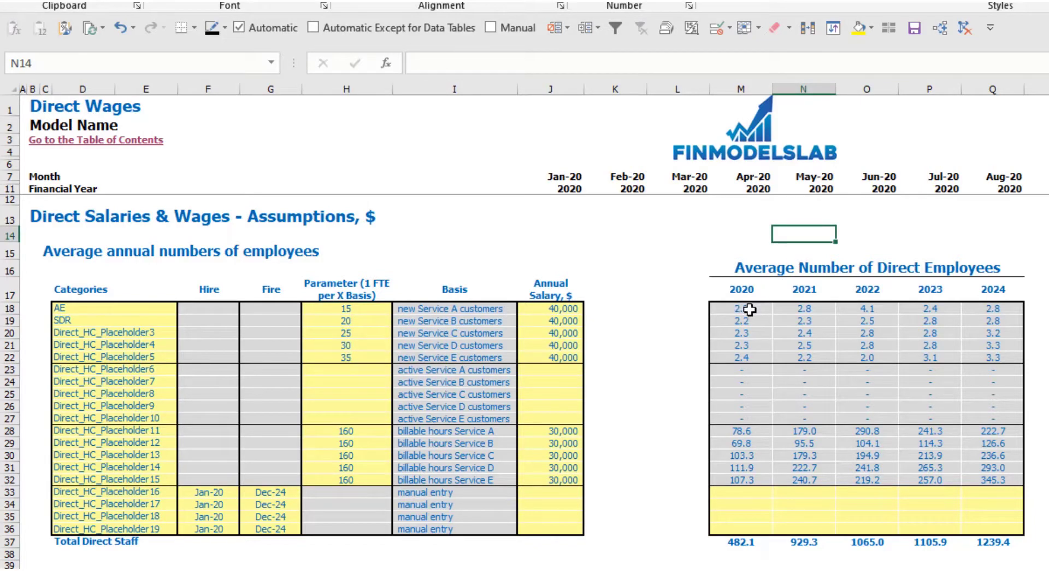
drag(750, 309, 1005, 309)
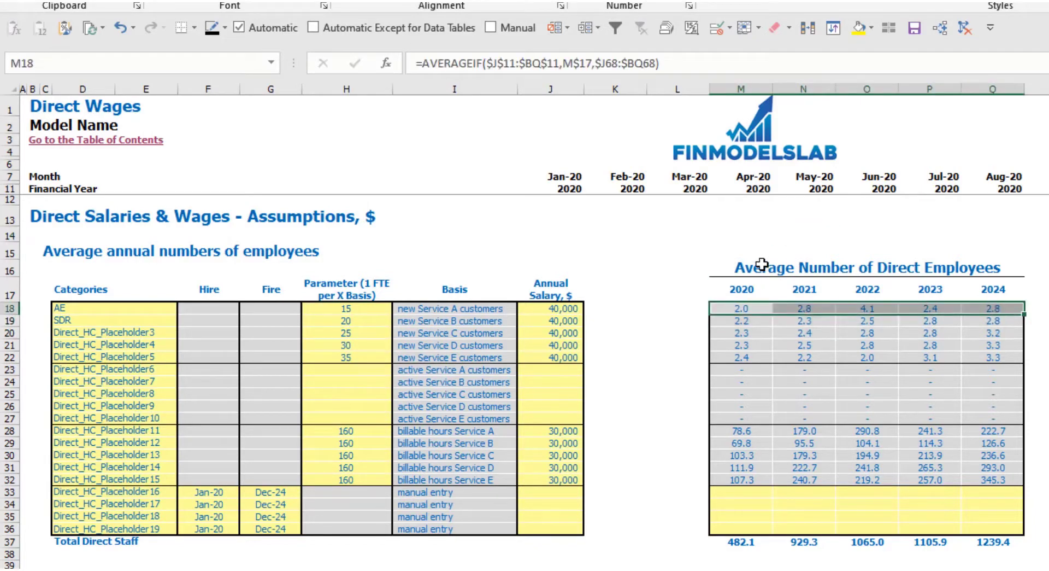
click(610, 251)
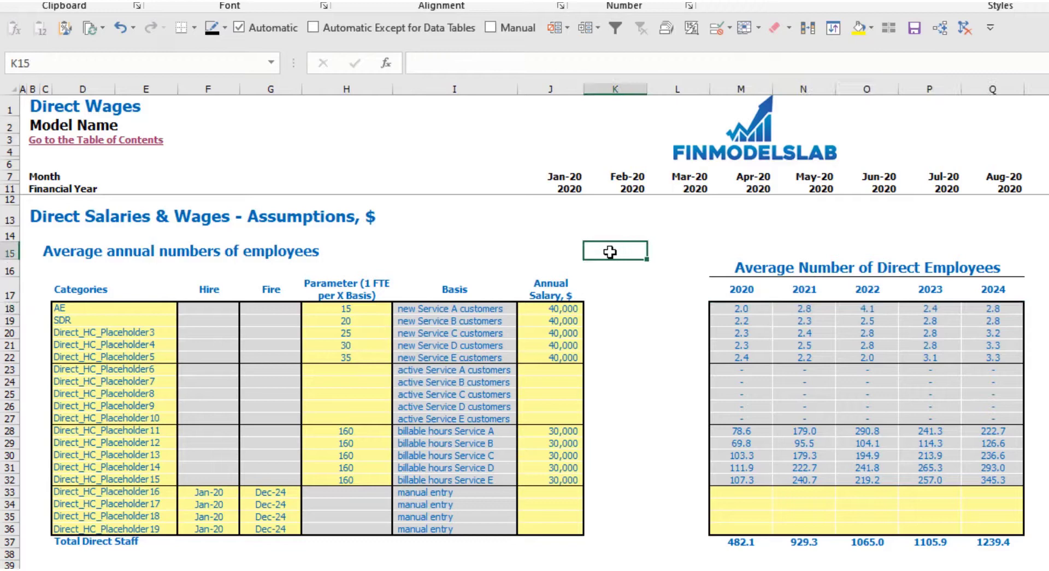
- Set AE's annual salary to 25,000
click(569, 308)
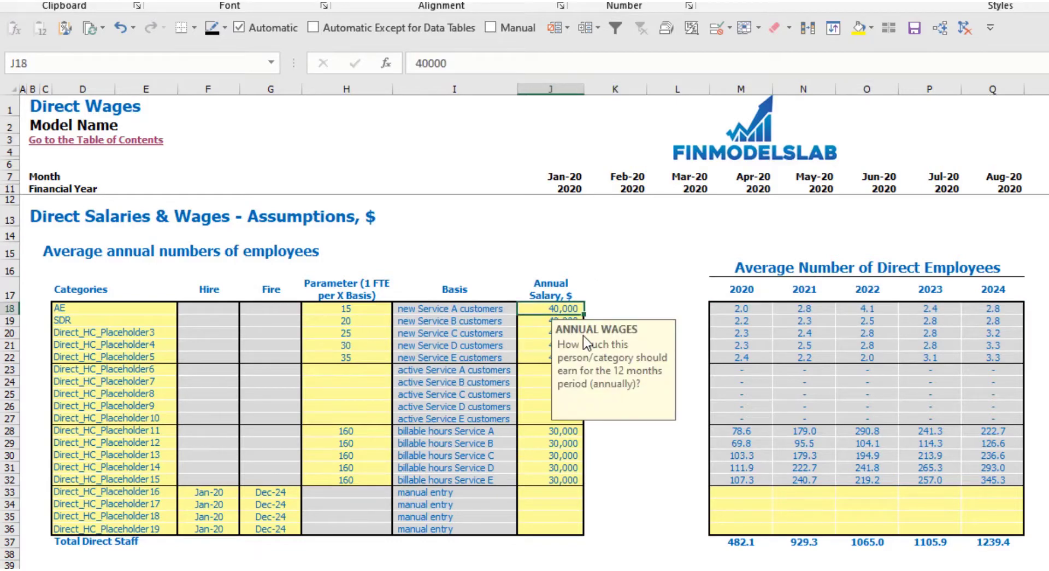
text(25,00)
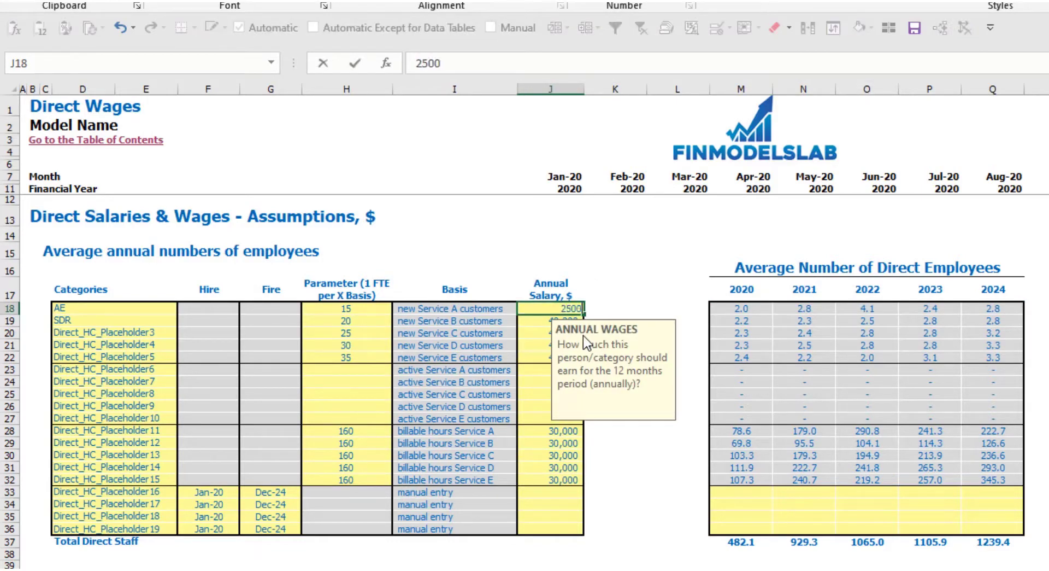
text(0)
key(Return)
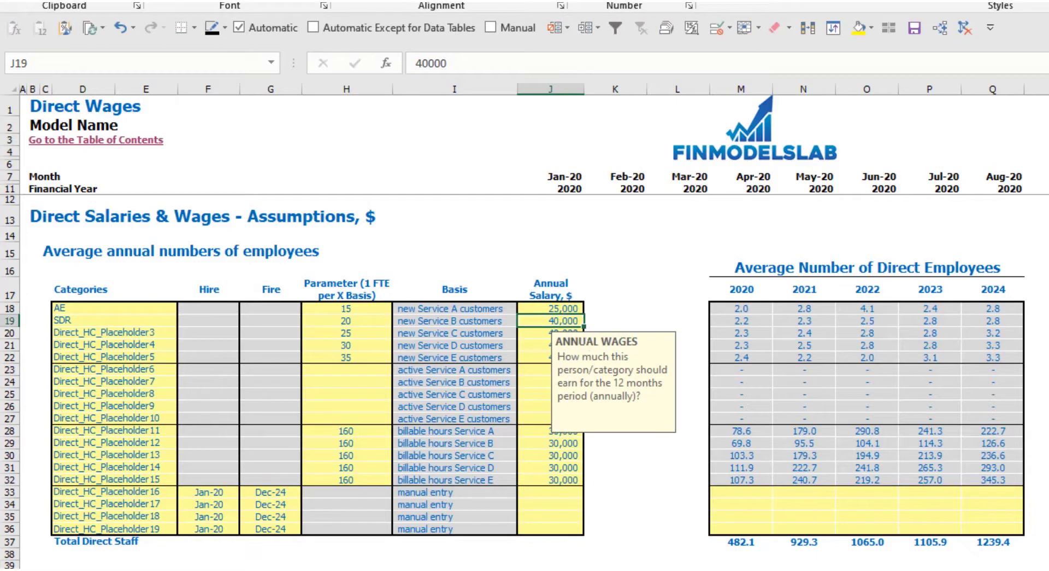
- Set AE's annual salary raises for 2021 through 2024 to 5%, 4%, 3% and 2%
click(1048, 308)
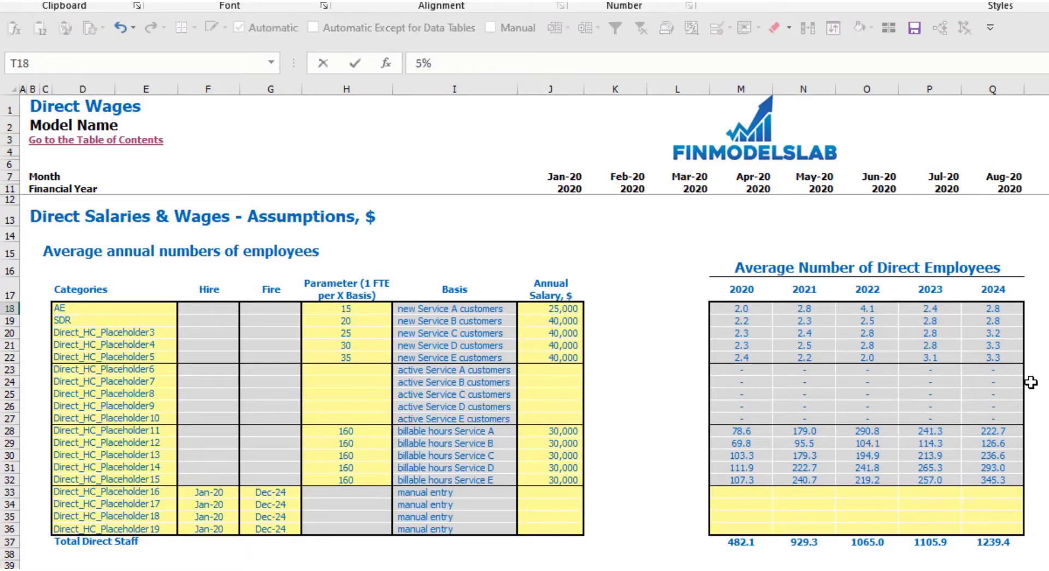
key(Right)
key(Right)
key(Right)
key(Right)
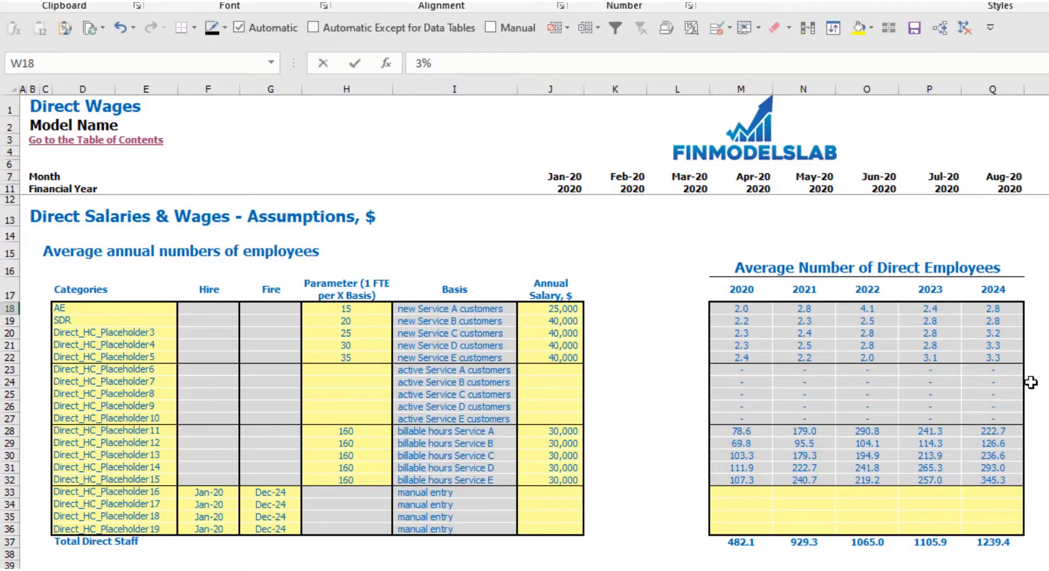
key(Right)
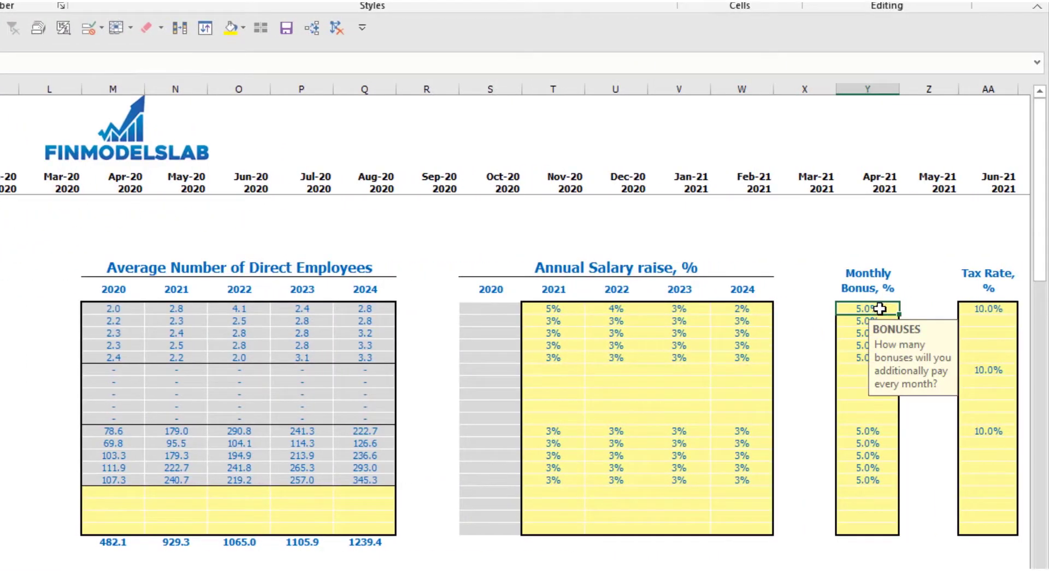
- Set AE's monthly bonus to 10% and its tax rate to 12%
text(10)
key(ctrl+Return)
click(981, 305)
text(12)
key(Return)
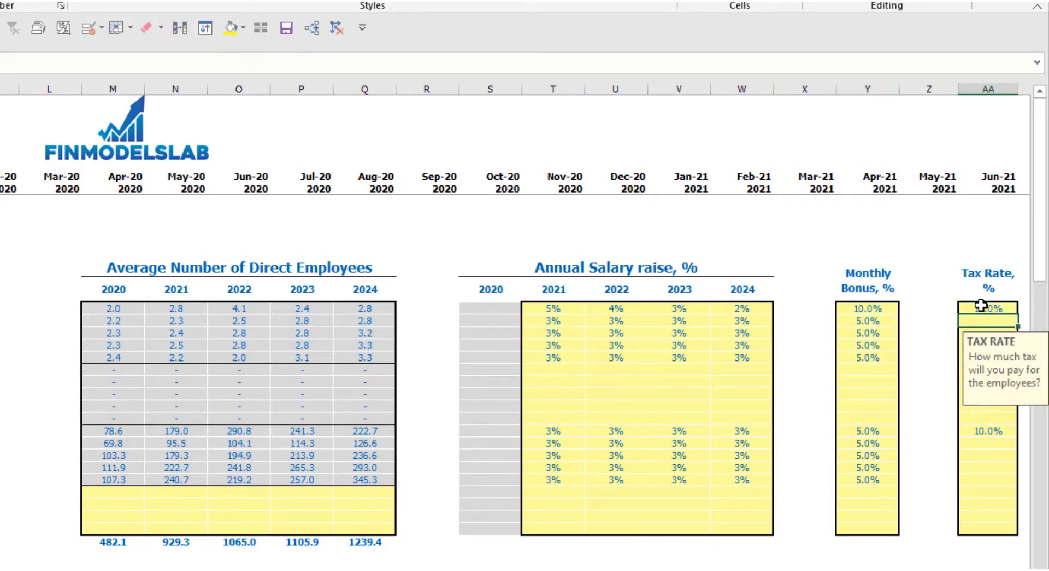
- Clear AE's monthly bonus and tax rate
click(868, 309)
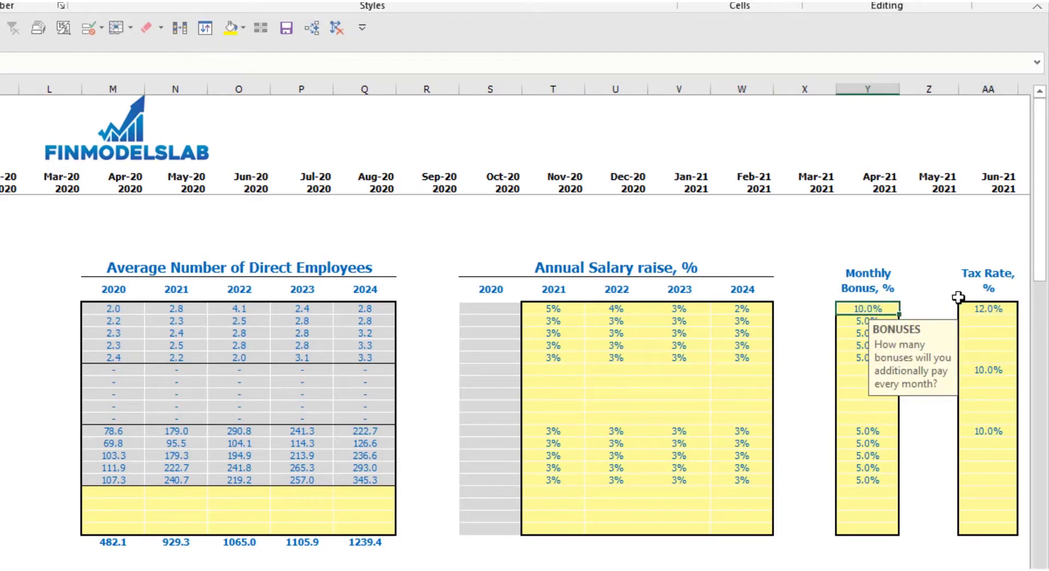
key(Delete)
click(980, 307)
key(Delete)
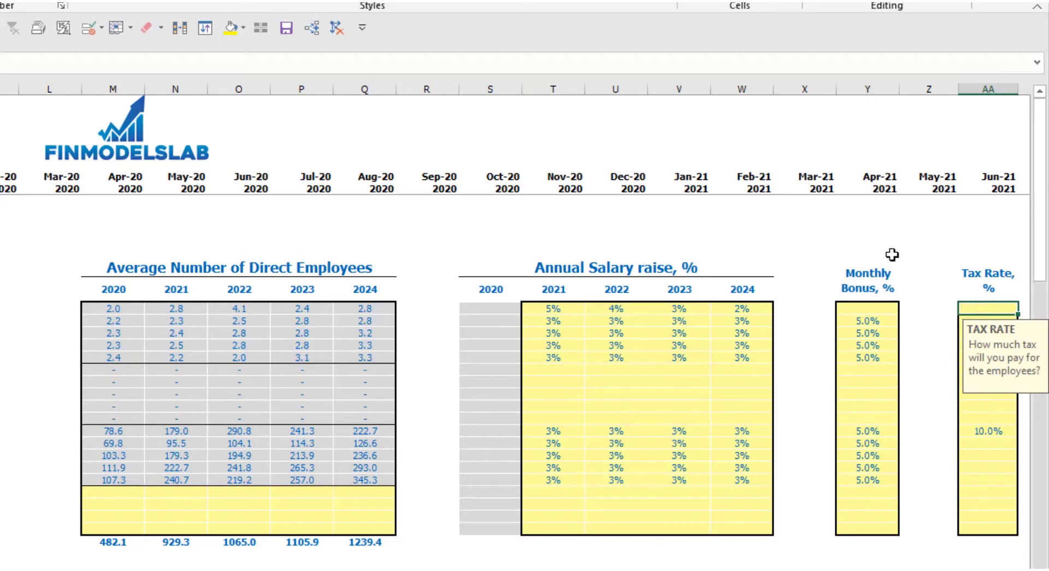
- Examine the calculated annual salaries, total staff numbers, monthly base salaries, bonuses and taxes below the direct wage assumptions
drag(113, 567, 364, 568)
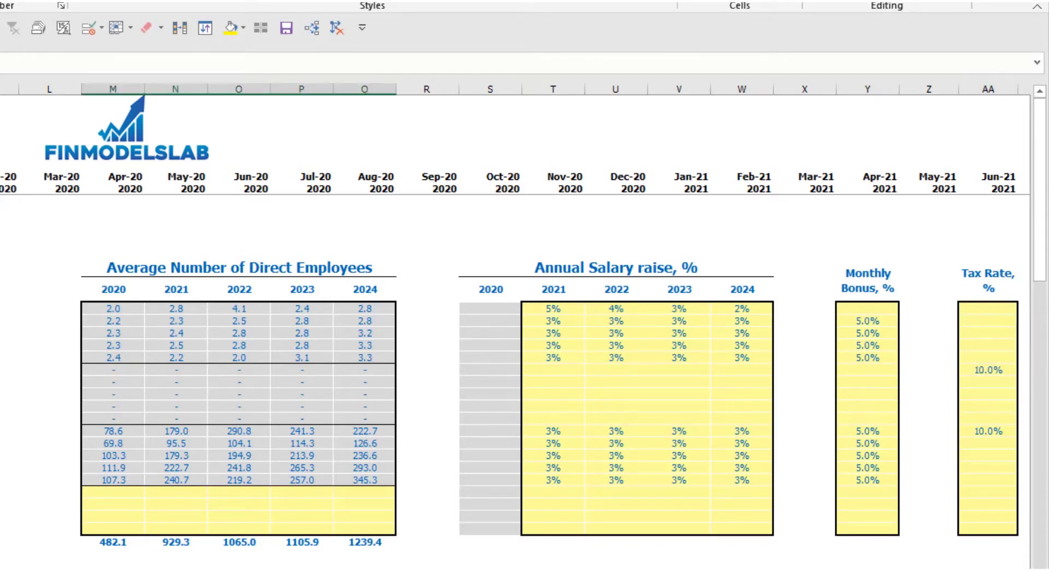
click(553, 568)
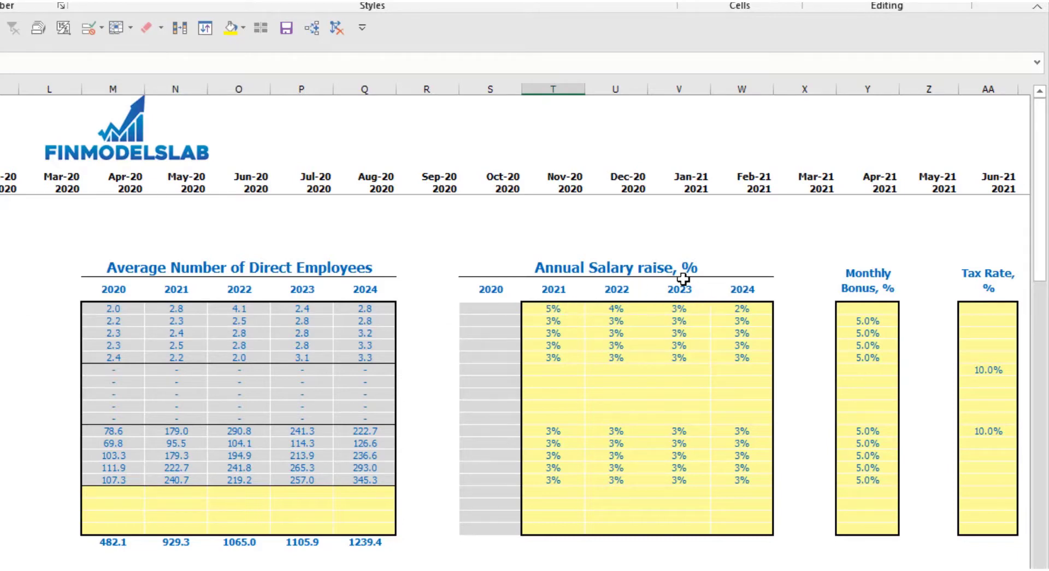
scroll(671, 309, down, 4)
scroll(524, 383, down, 10)
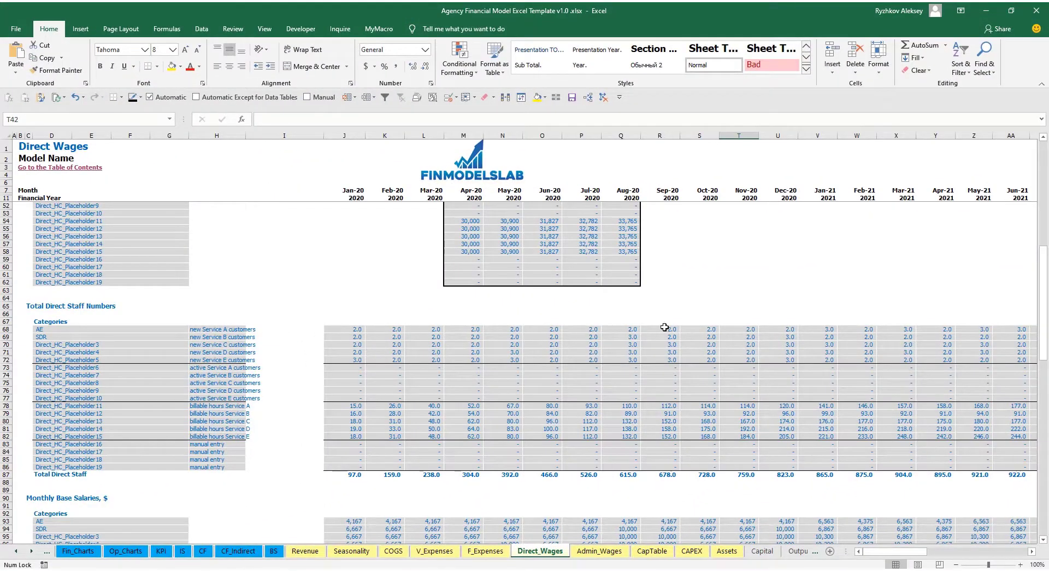
scroll(358, 374, down, 7)
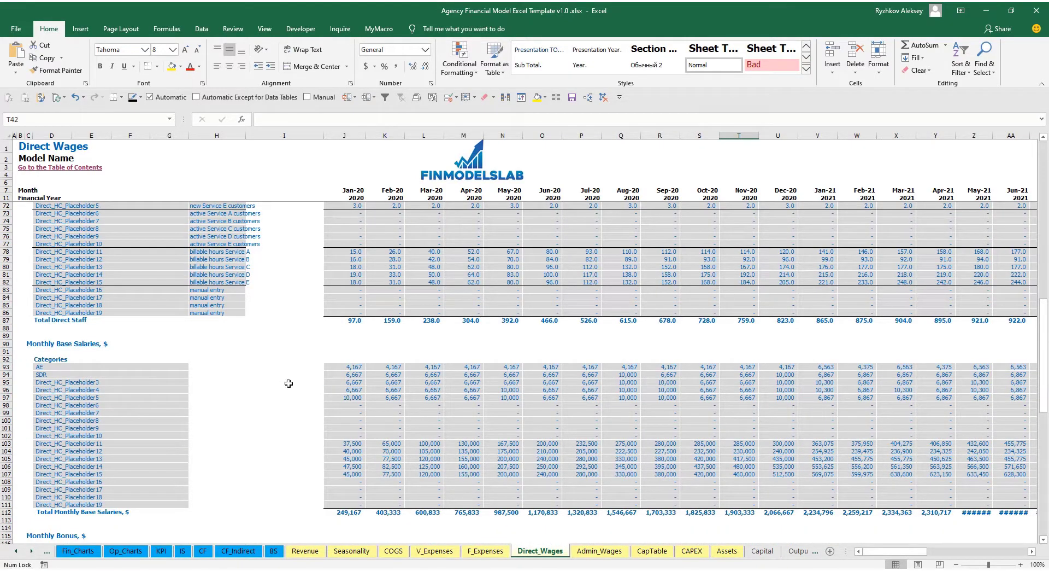
scroll(515, 395, down, 10)
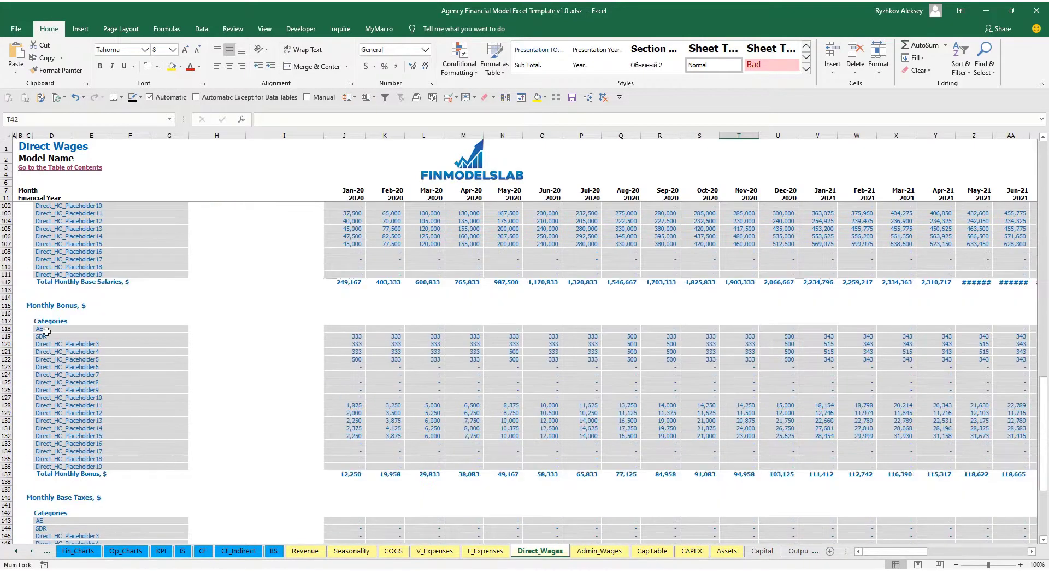
scroll(213, 407, down, 7)
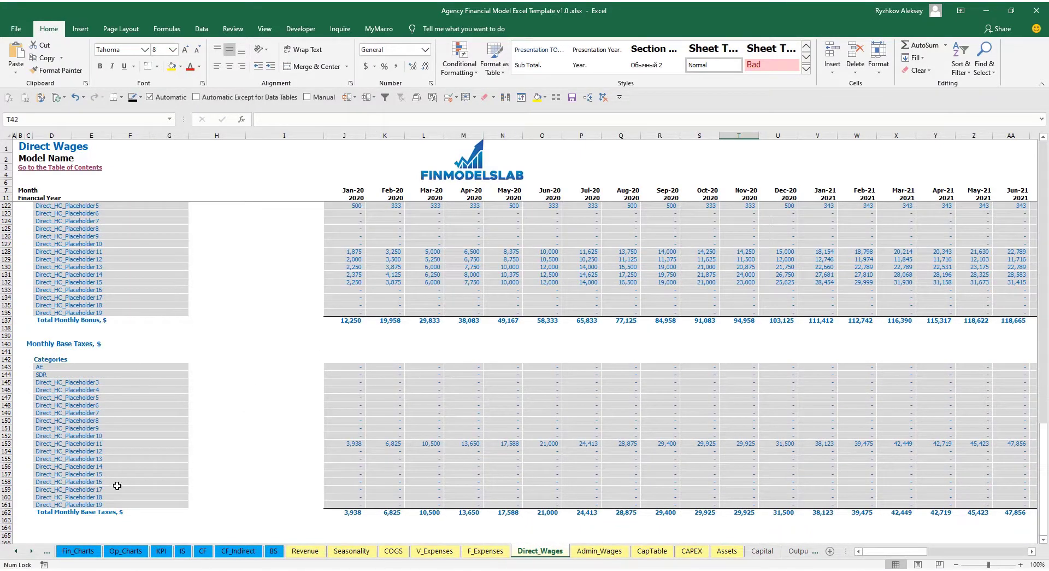
scroll(490, 375, up, 20)
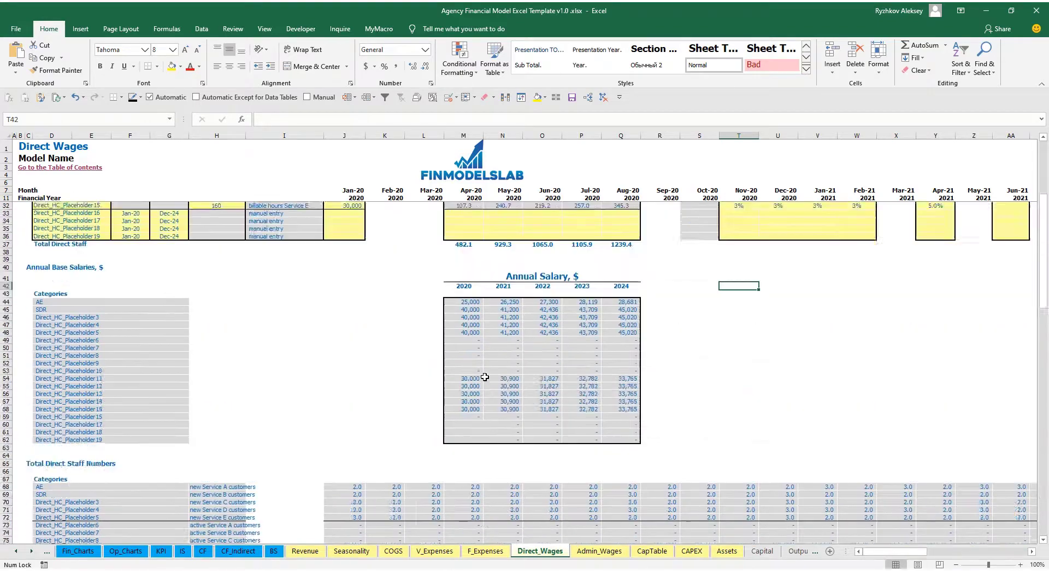
- Rename the active Service A customers category as Cust Success and set its parameter to 1 FTE per 20 active customers
drag(5, 311, 4, 342)
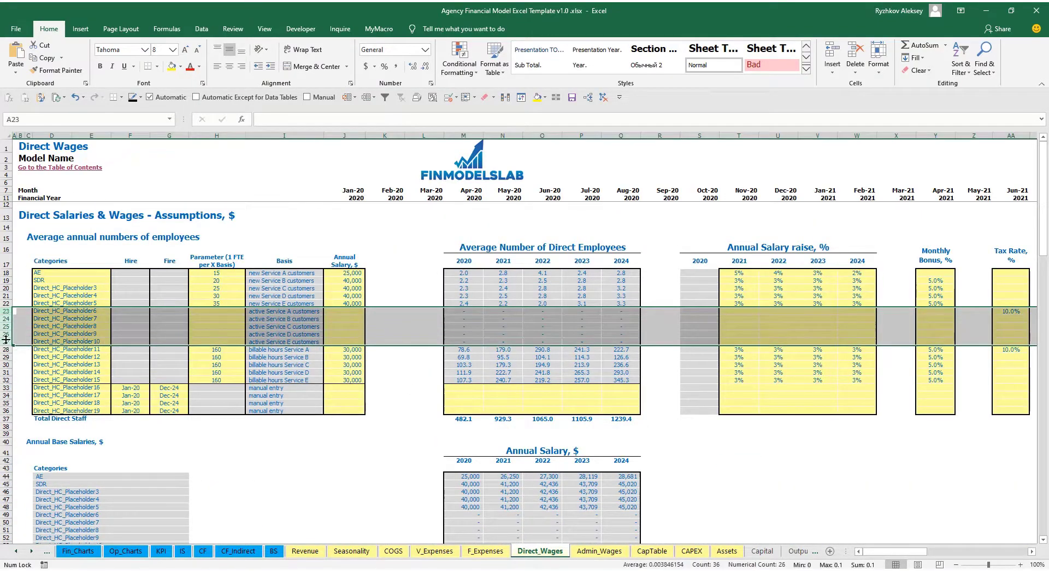
click(285, 313)
click(89, 312)
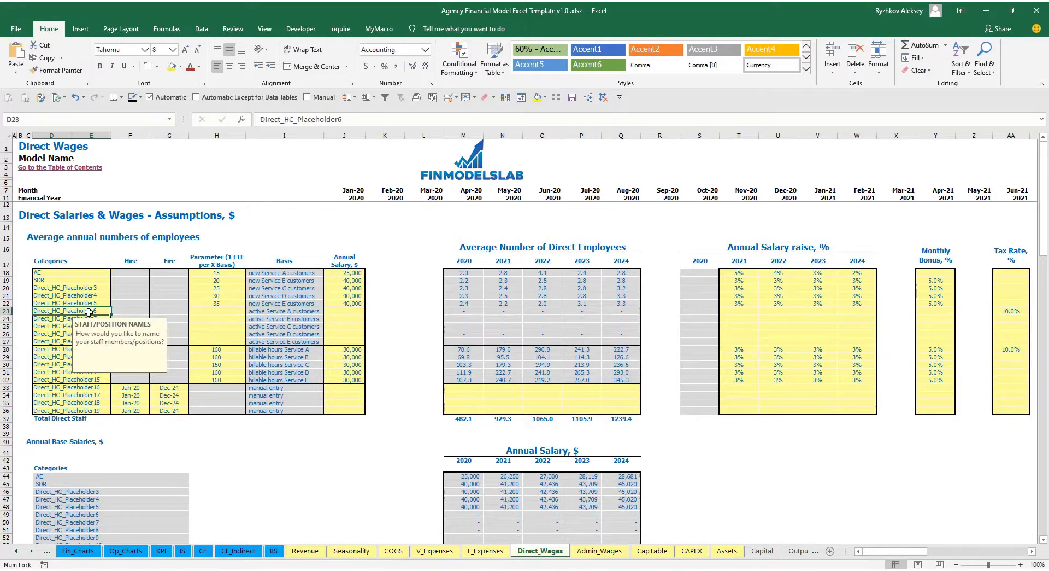
text(Cust Success)
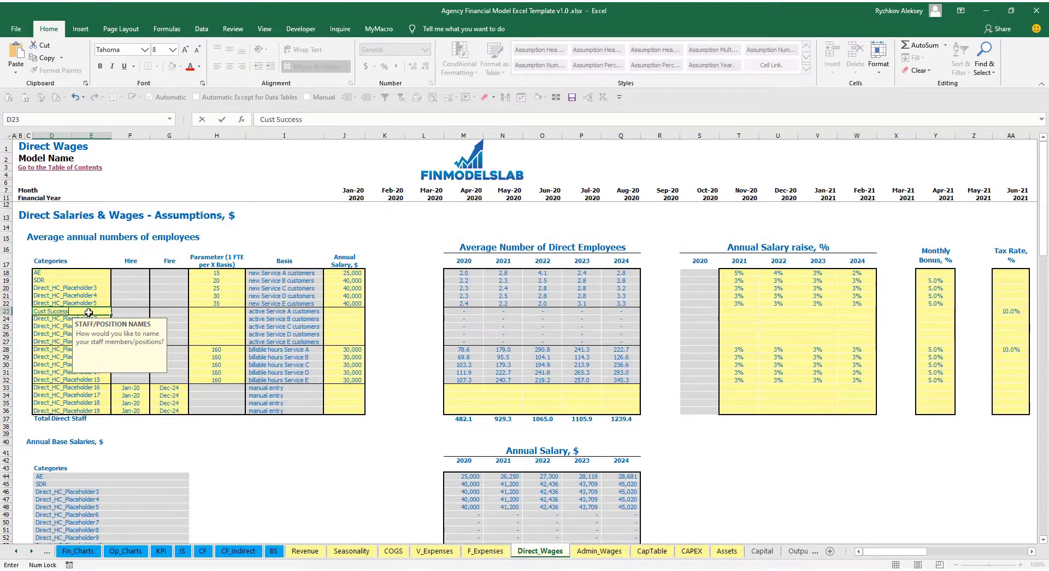
key(Return)
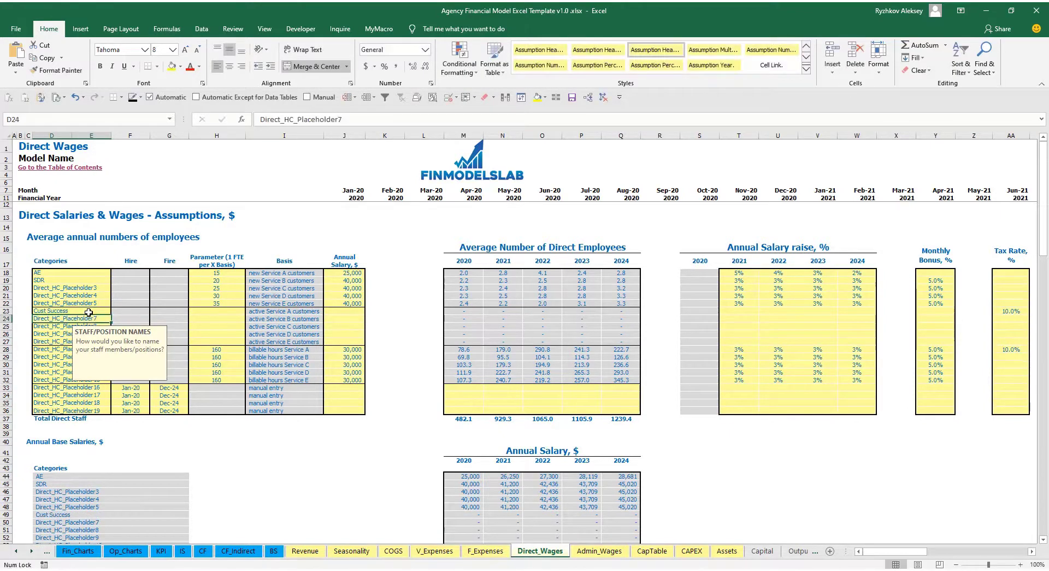
click(195, 309)
text(20)
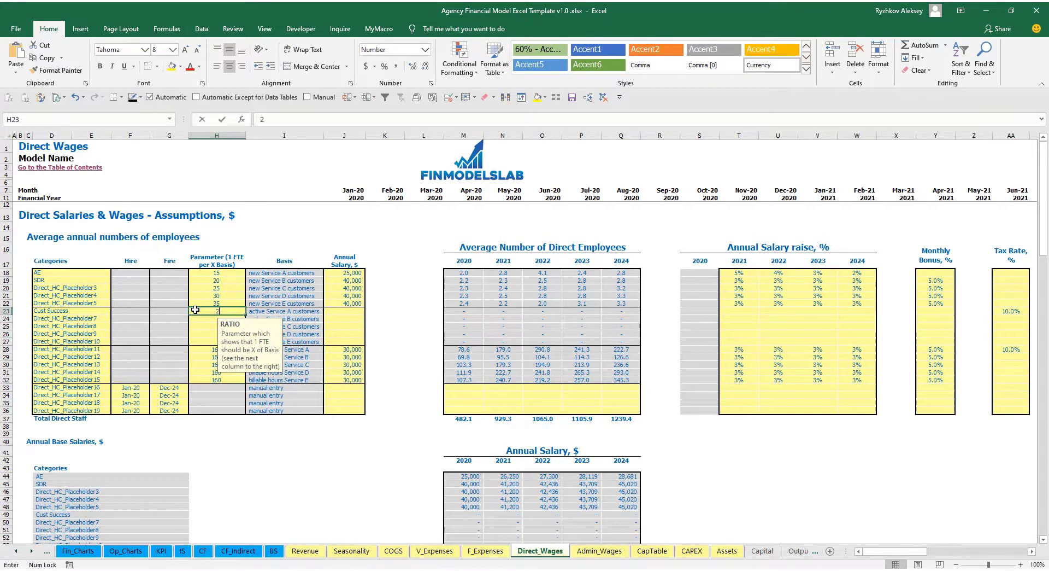
key(Return)
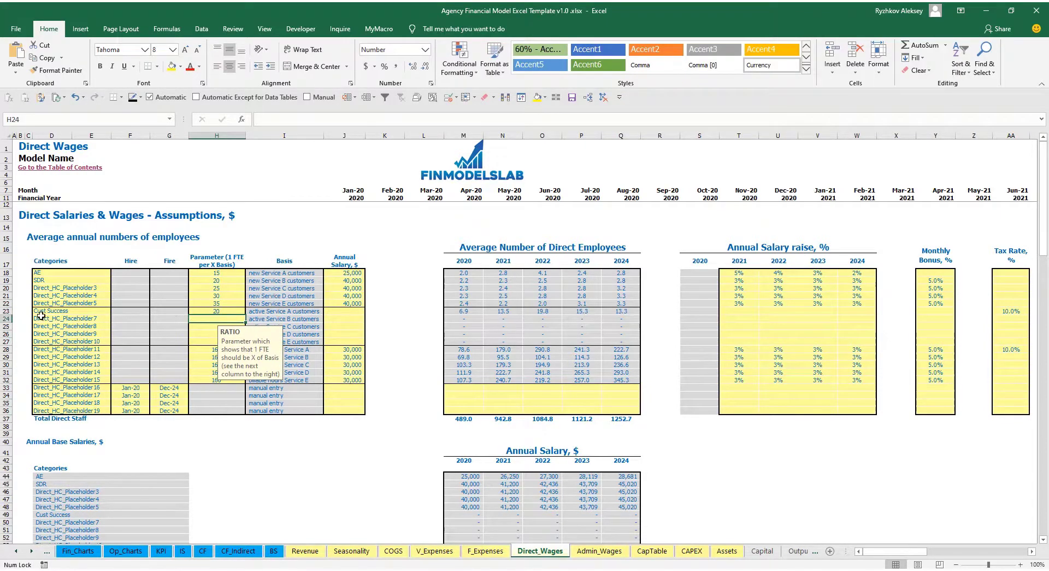
- Set Cust Success's annual salary to 3,000 and its annual salary raise to 3% for 2021 through 2024
click(353, 310)
text(3000)
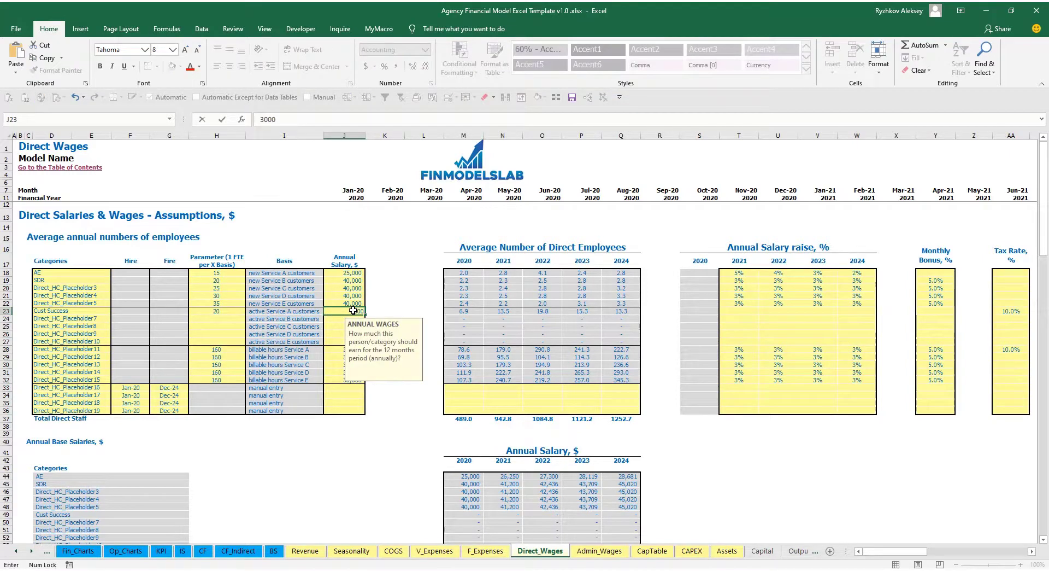
key(Return)
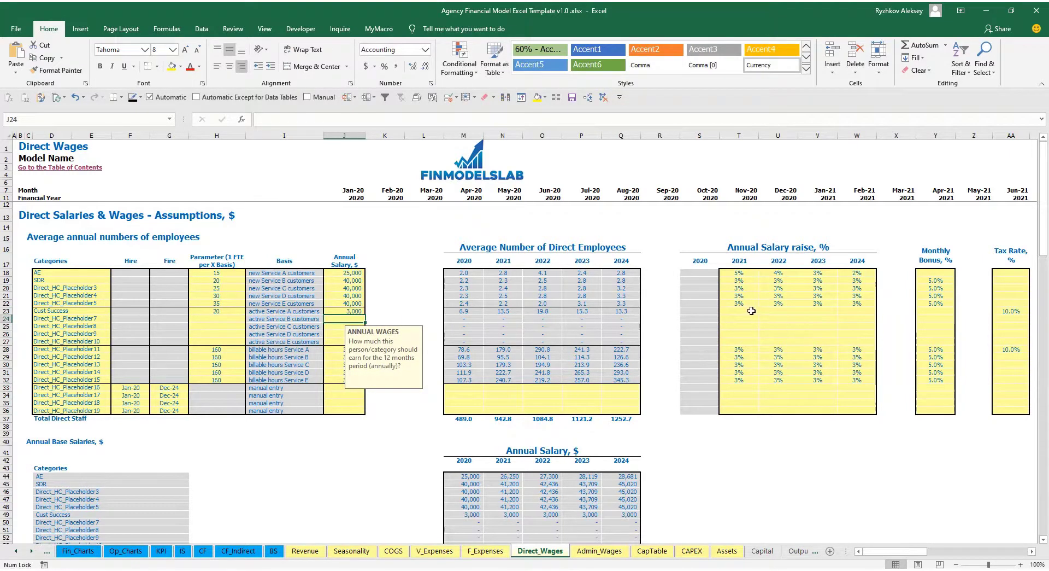
click(739, 303)
key(ctrl+c)
drag(739, 311, 844, 310)
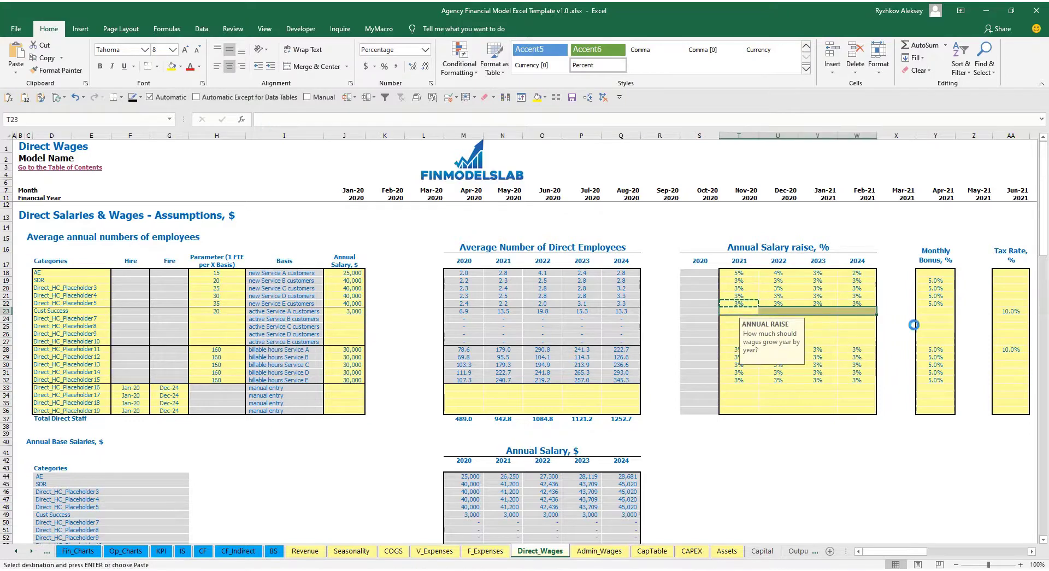
key(ctrl+v)
- Set Cust Success's monthly bonus to 5% and its tax rate to 12%
click(936, 310)
text(5)
key(Tab)
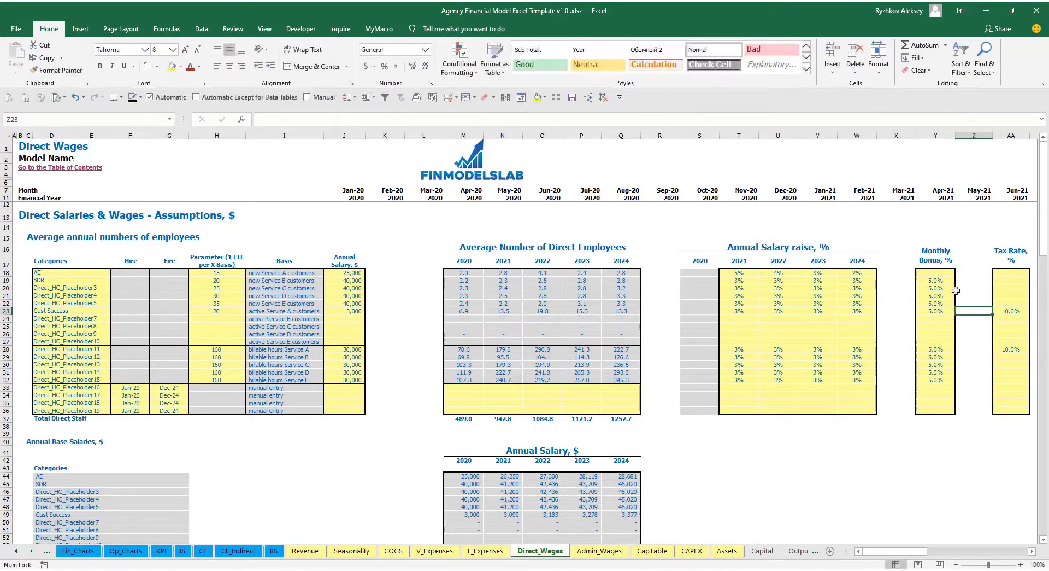
click(1005, 309)
text(12)
key(Return)
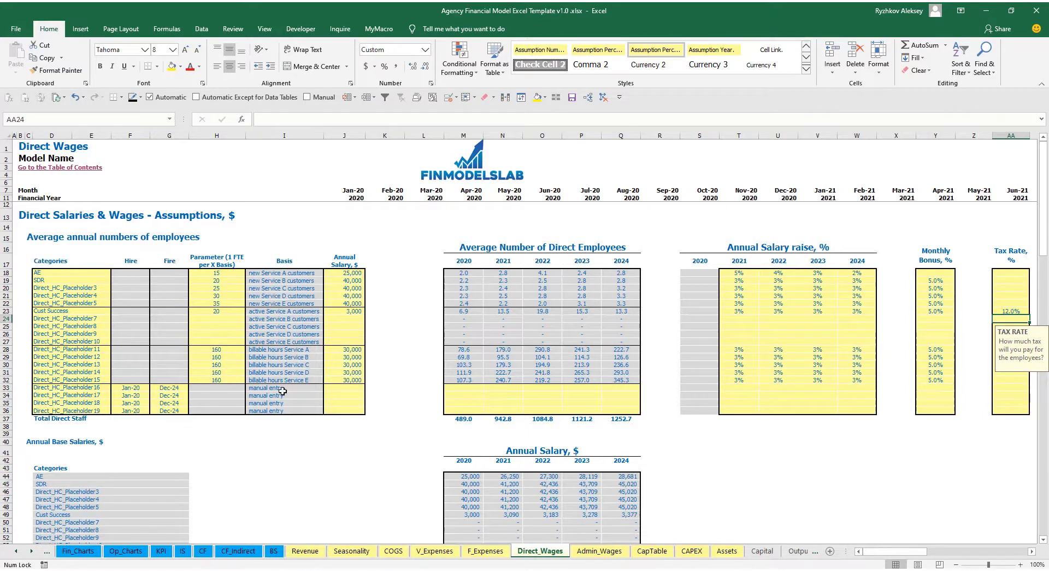
- Rename the billable hours Service A category as Engineer and review its parameter and annual salary
click(220, 351)
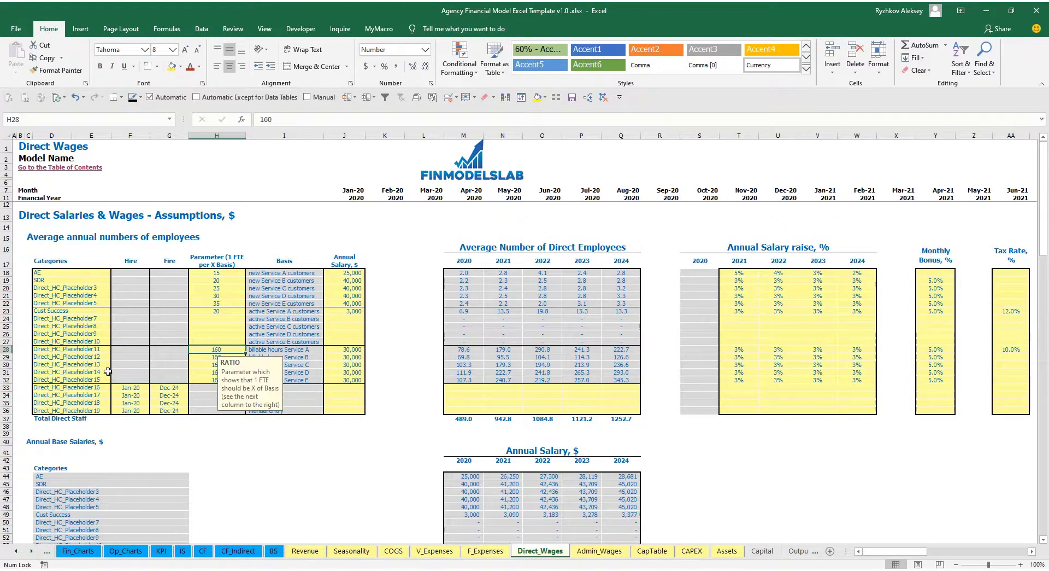
click(93, 350)
text(Eng)
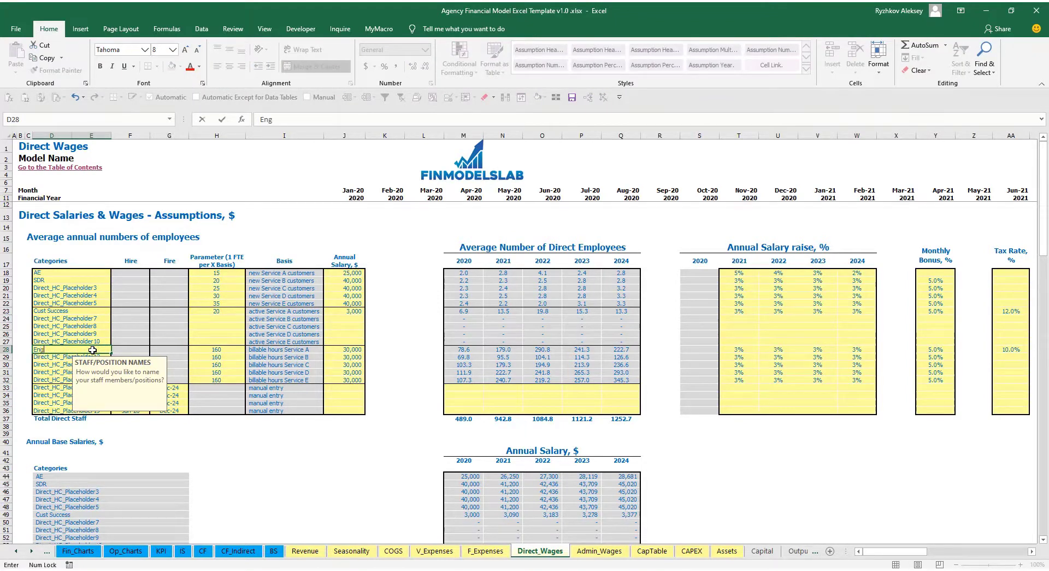
text(ineer)
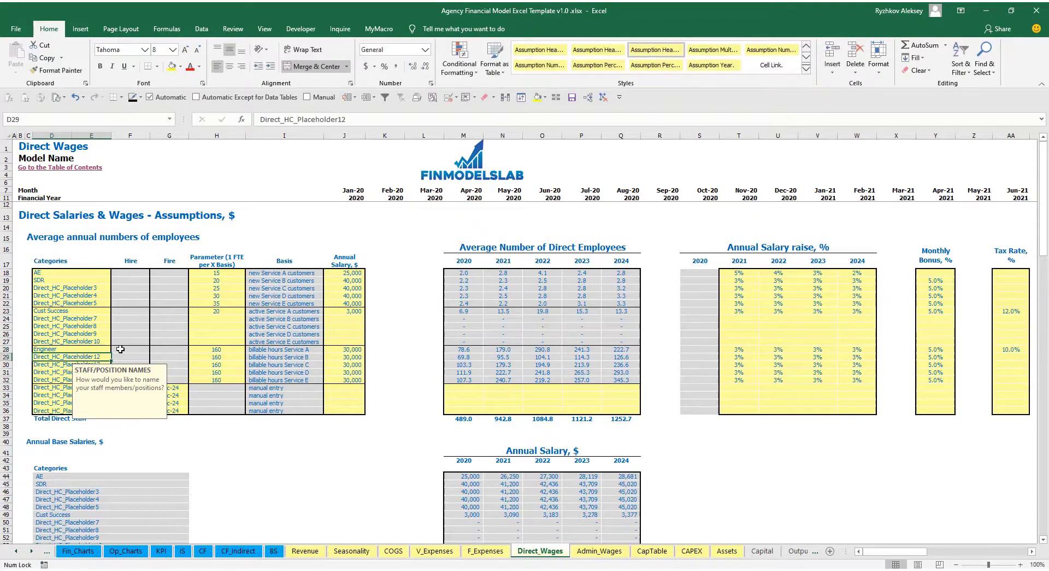
click(215, 355)
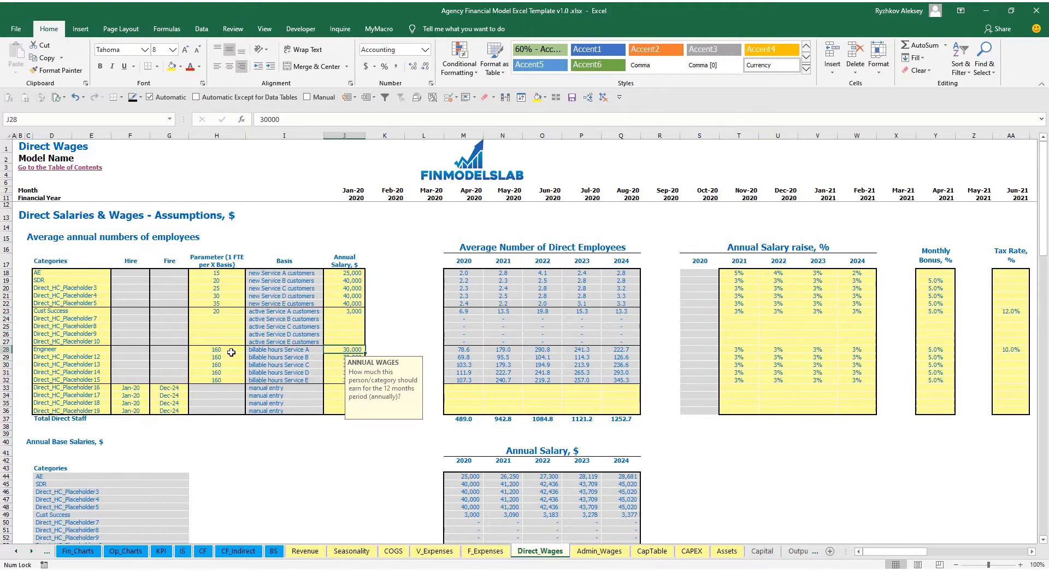
click(233, 349)
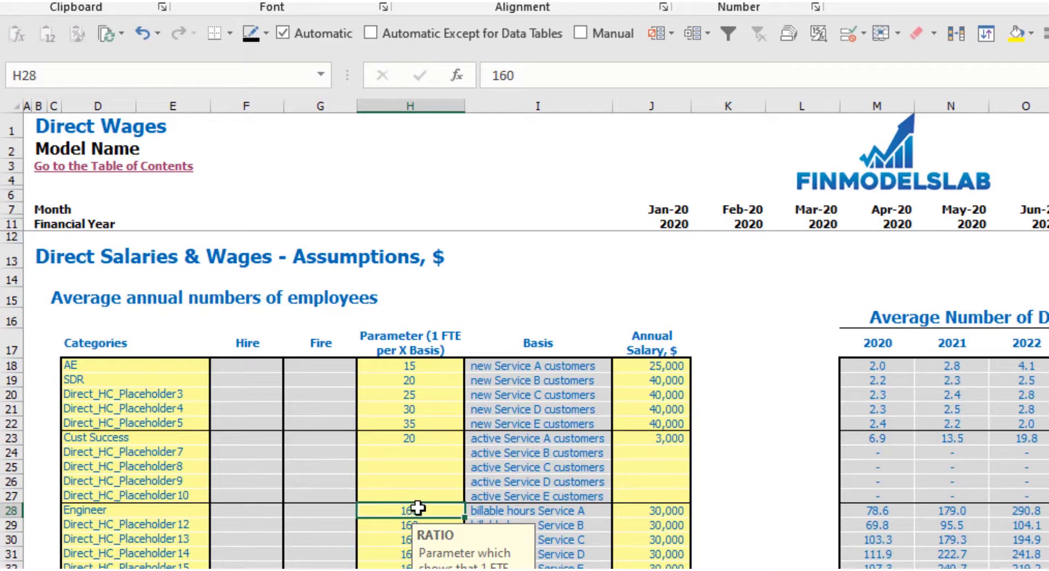
click(666, 514)
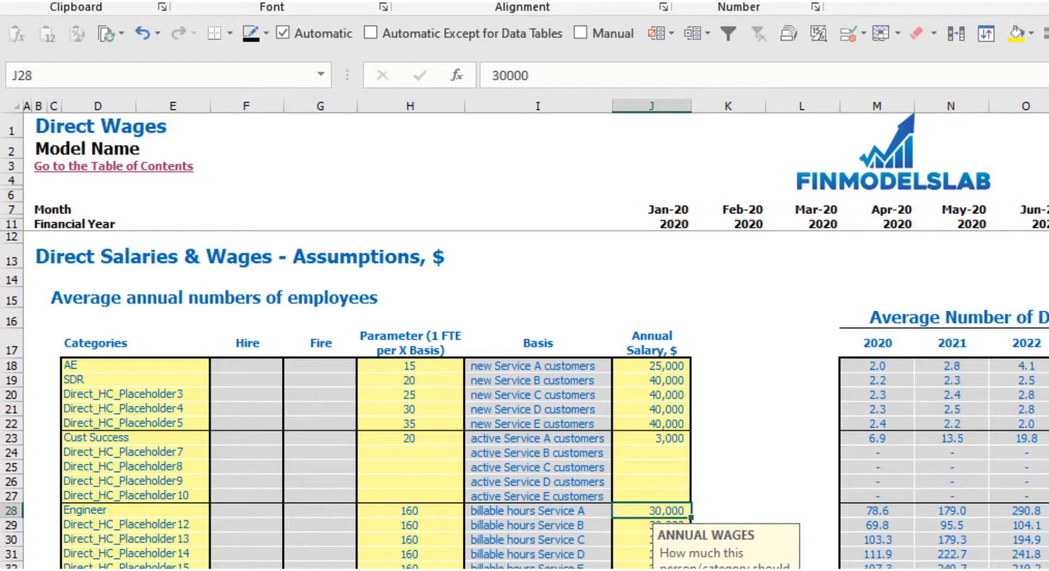
- Rename the first manual entry staff category as Manager
click(538, 570)
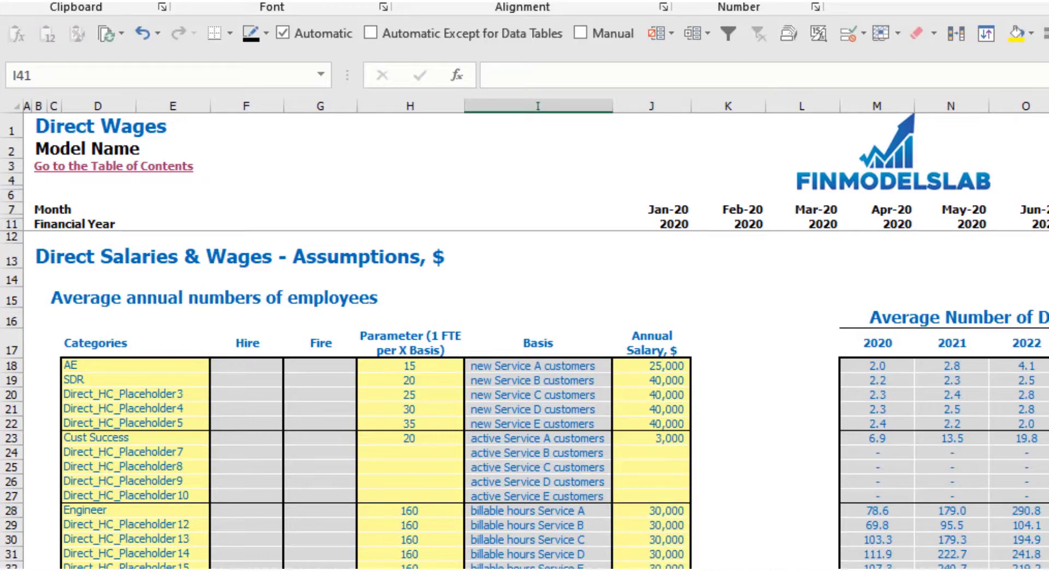
click(12, 568)
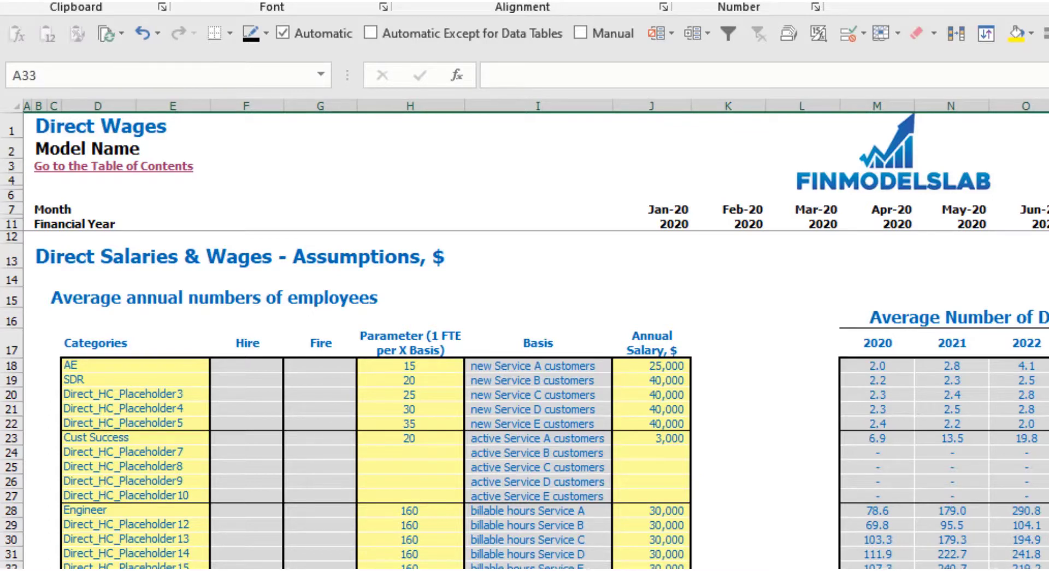
click(146, 566)
text(Manager)
key(Return)
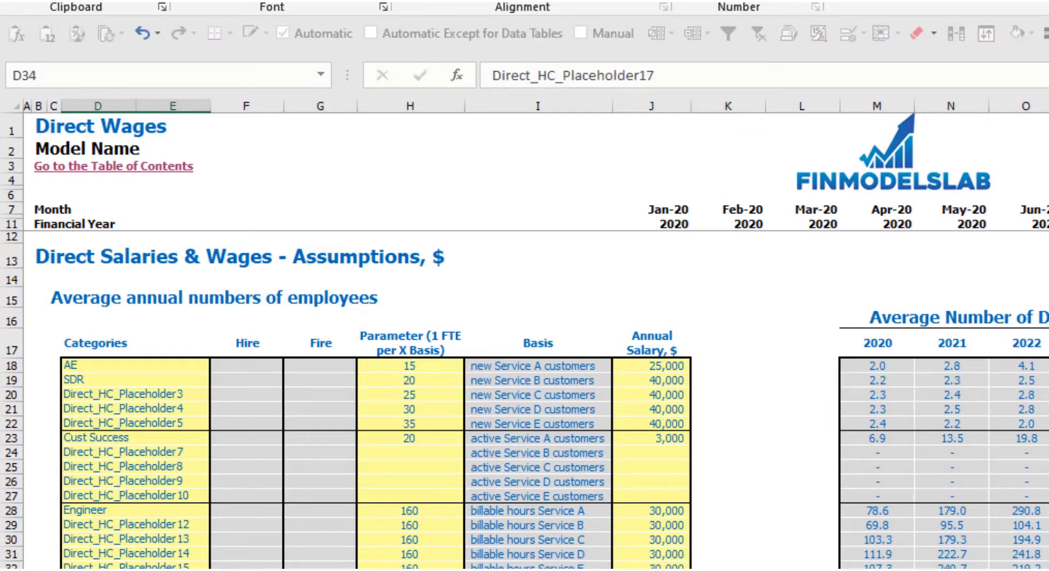
- Set the Manager's hire date to Mar-20 and annual salary to 50,000
click(246, 568)
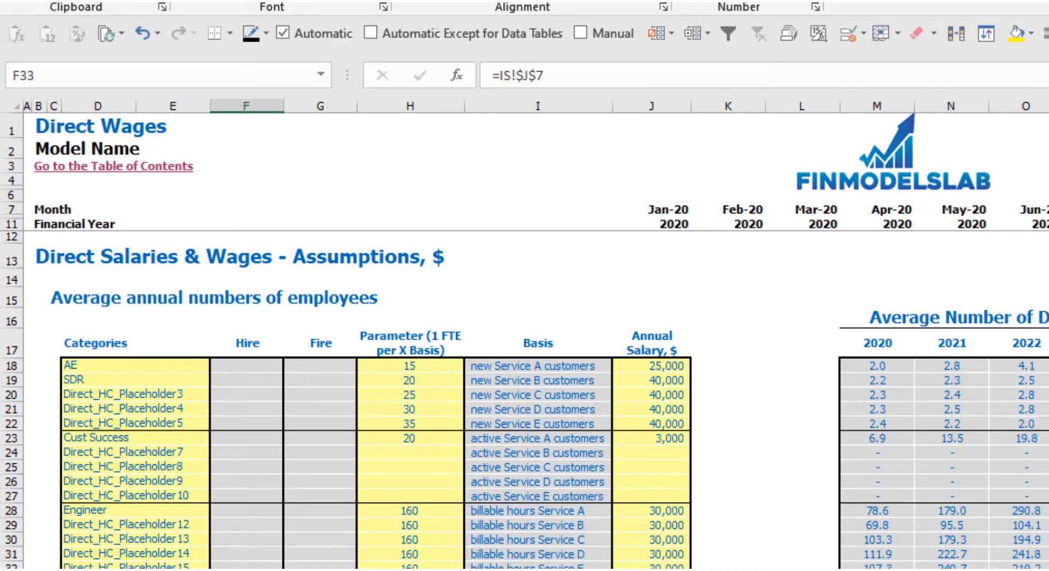
click(538, 570)
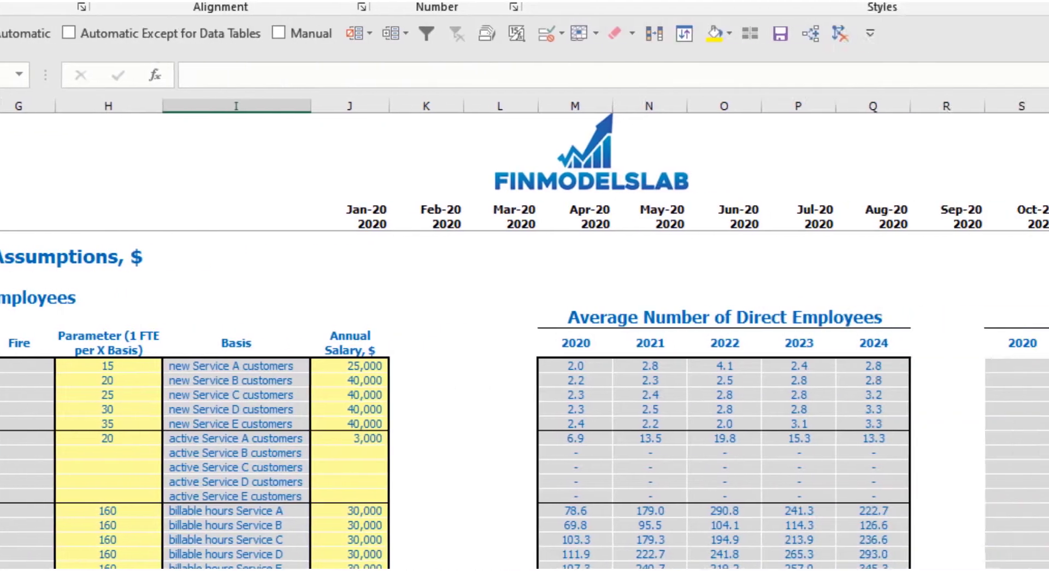
click(320, 569)
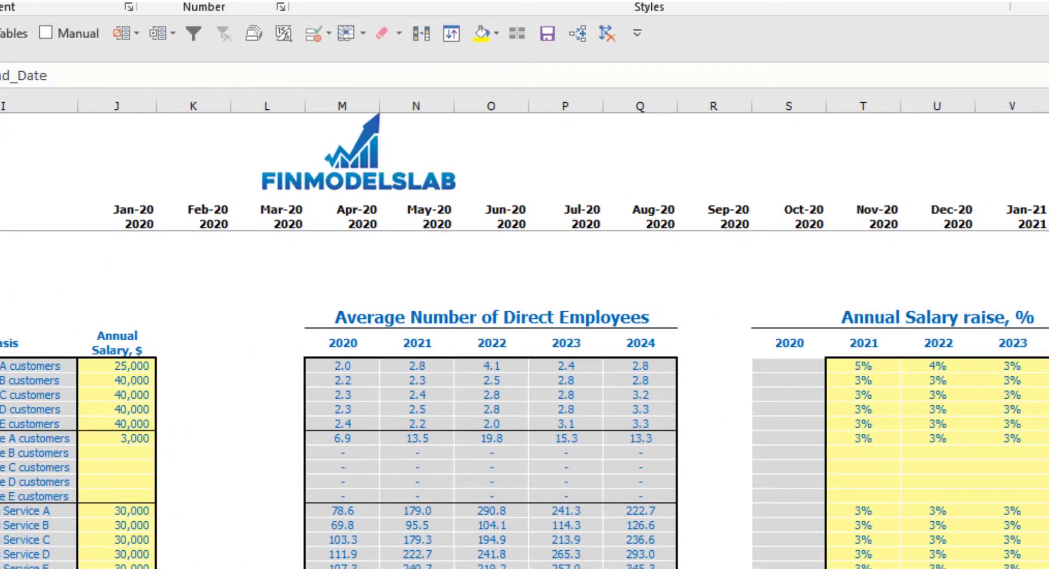
click(117, 569)
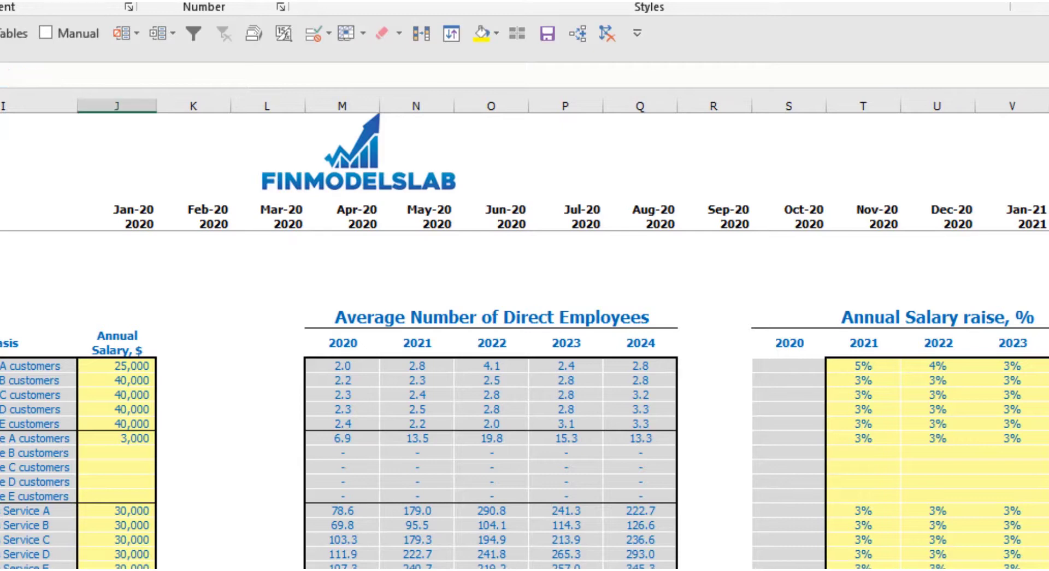
text(1)
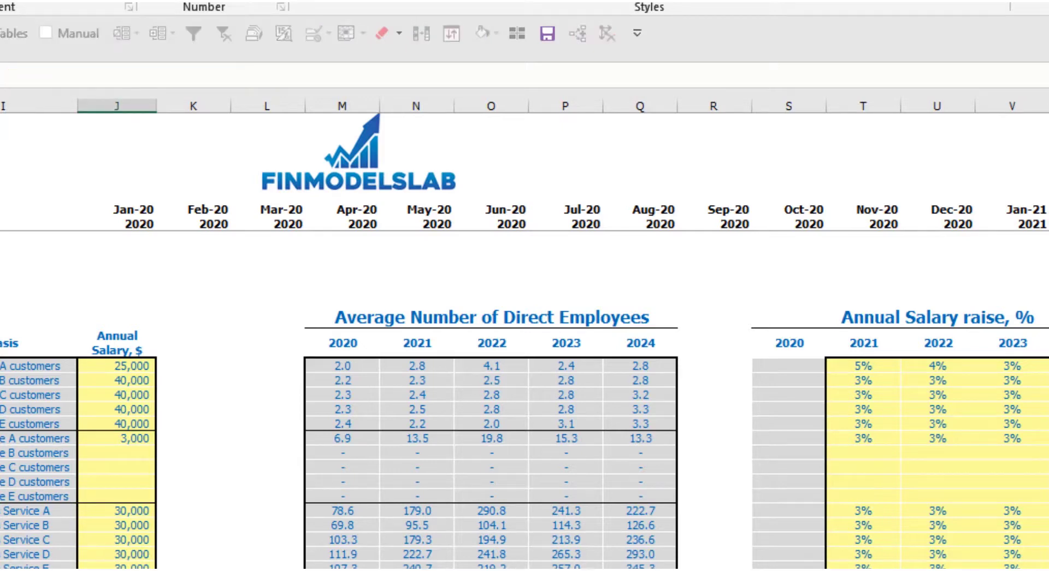
key(Return)
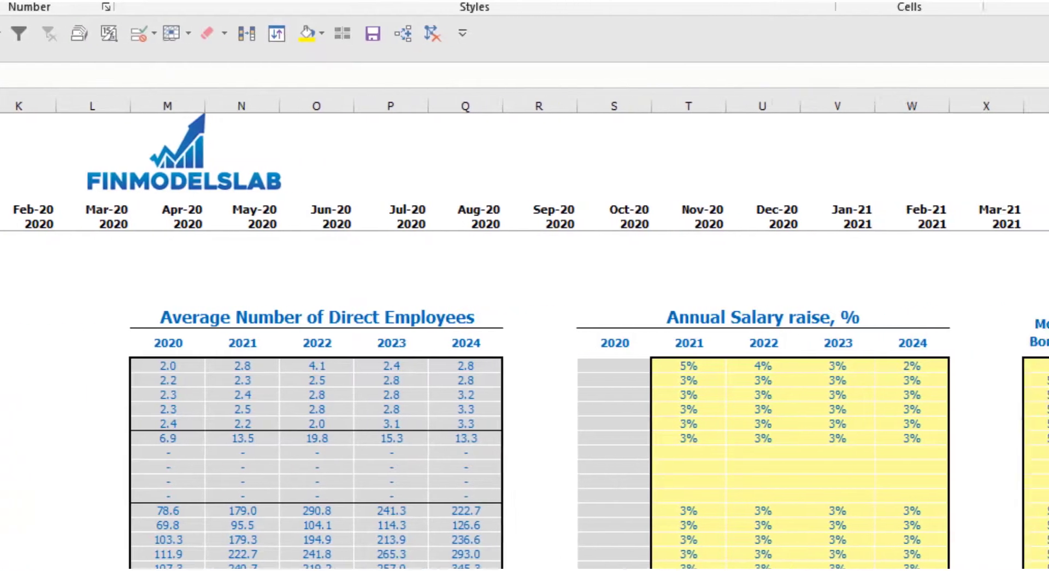
- Enter an average of 1 Manager for each year from 2020 through 2024
text(1)
key(Tab)
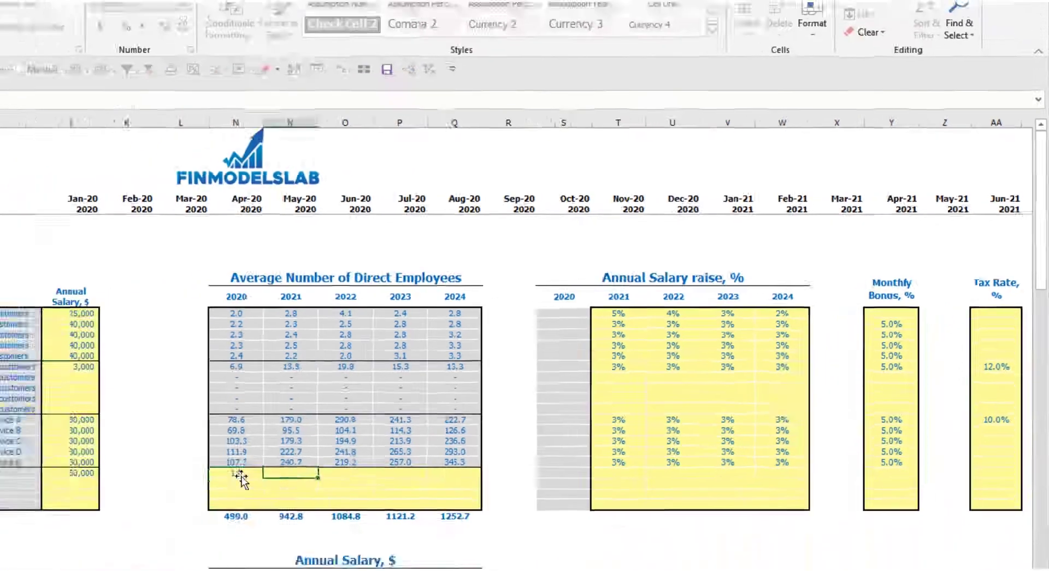
text(1)
key(Tab)
text(1)
key(Tab)
text(1)
key(Tab)
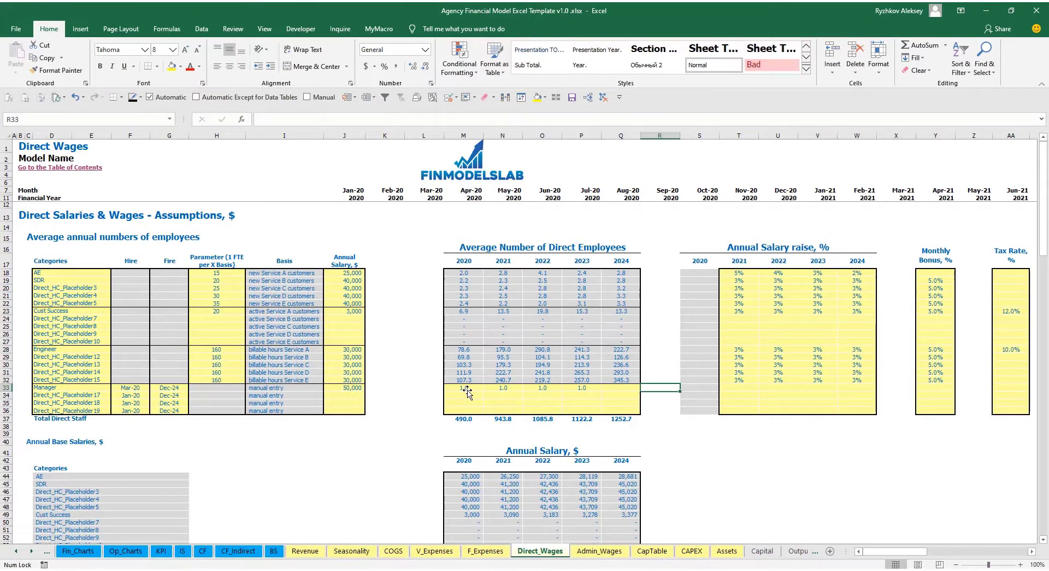
text(1)
key(Left)
- Set the average number of Managers to 2 in 2021, 3 in 2022, 4 in 2023 and 5 in 2024
key(Left)
key(Left)
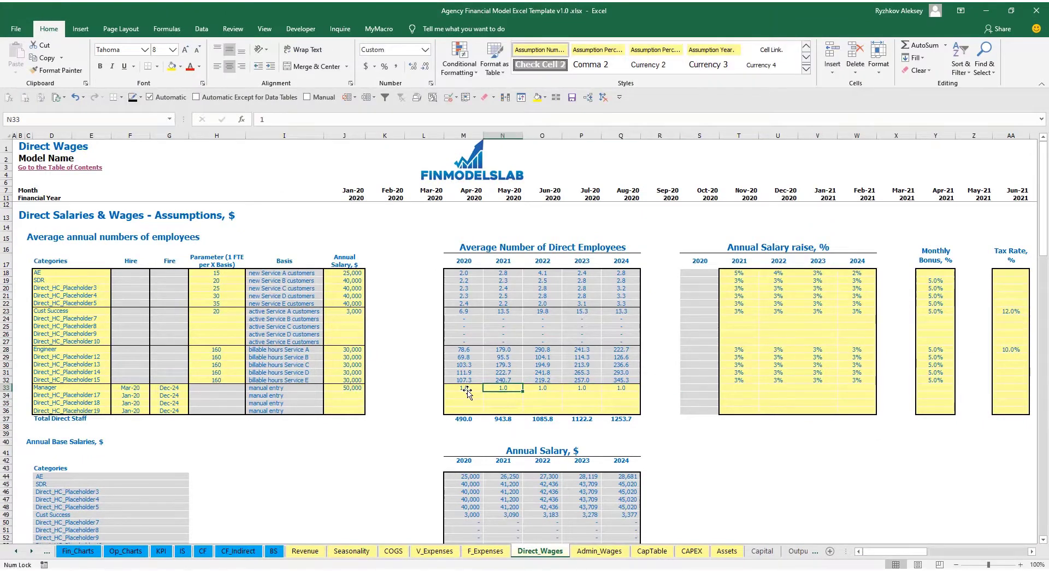
key(BackSpace)
text(2)
key(Tab)
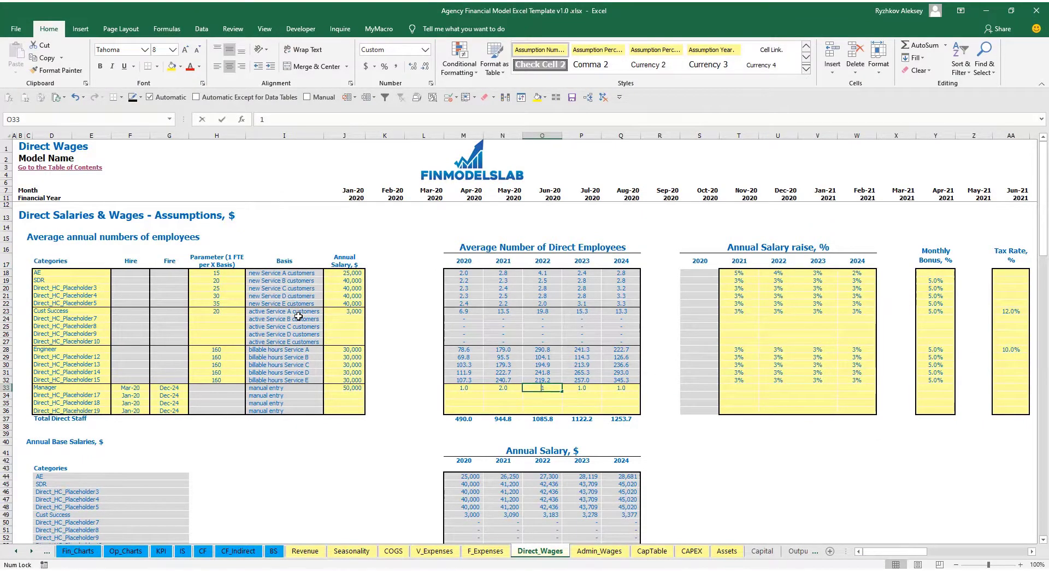
key(BackSpace)
text(3)
key(Tab)
text(4)
key(Tab)
text(5)
key(Tab)
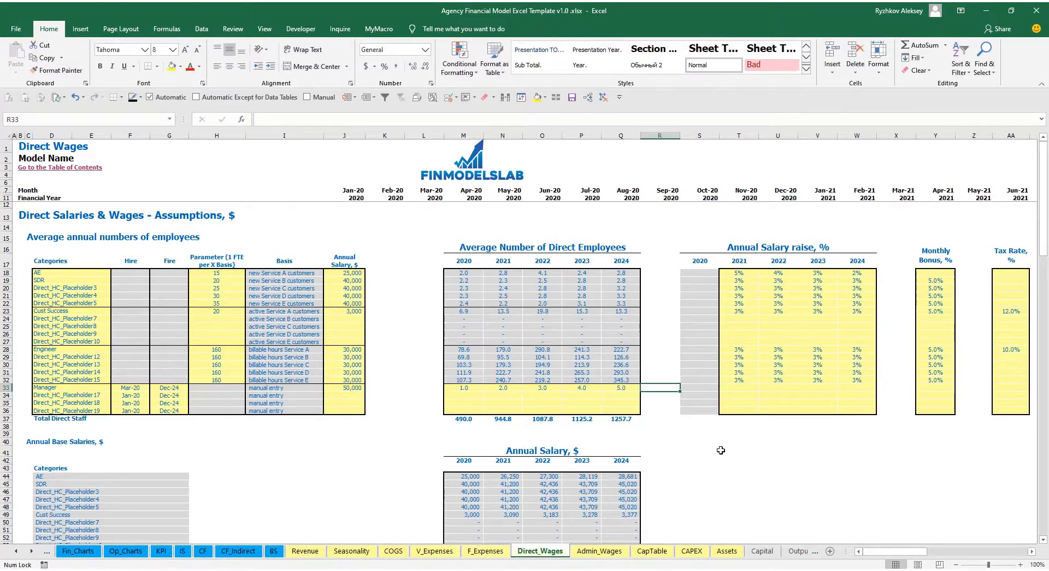
- Examine the Manager's monthly headcount across 2020 and the following years under Total Direct Staff Numbers
scroll(538, 414, down, 17)
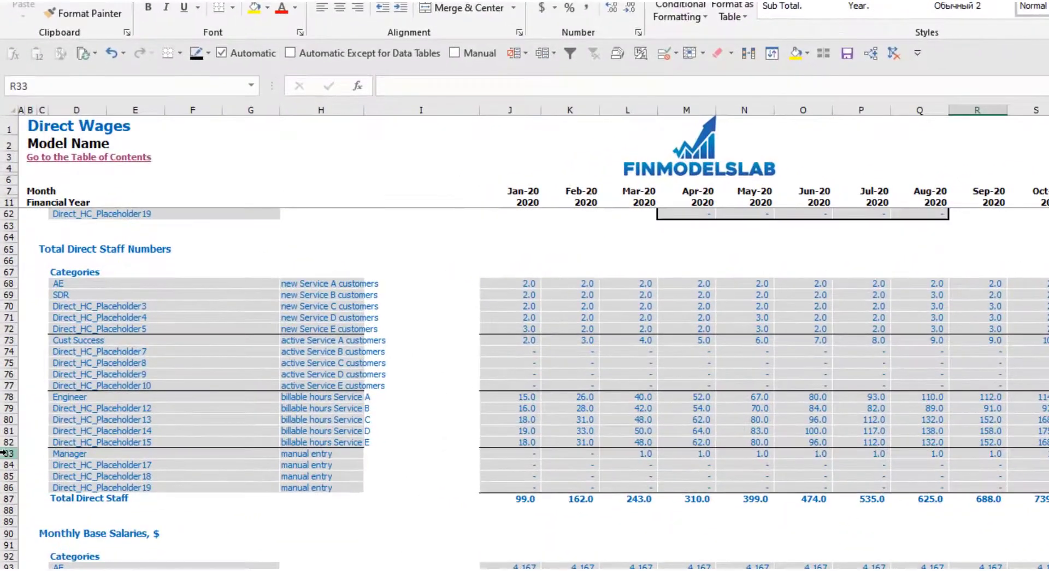
click(13, 439)
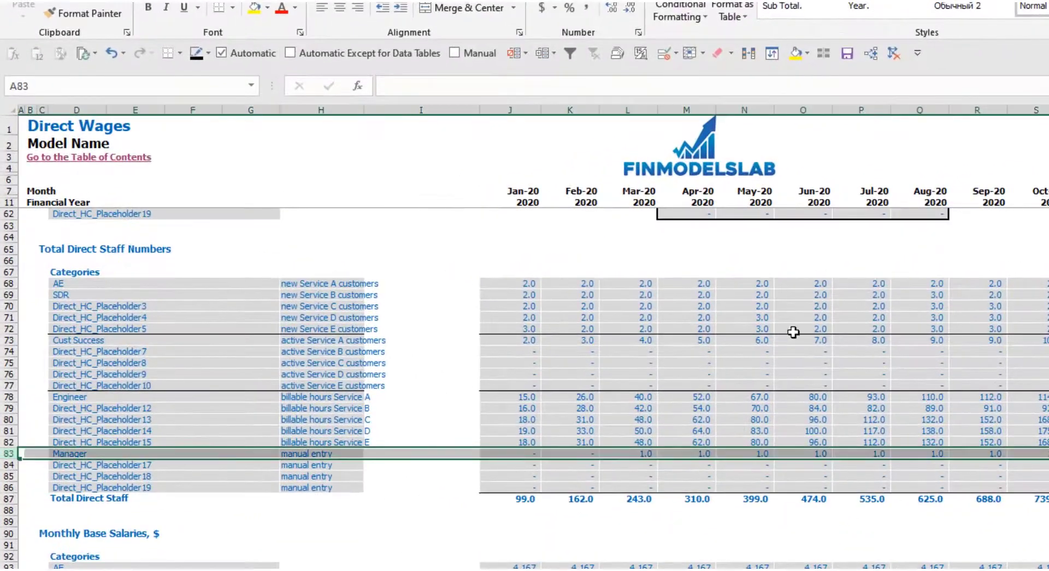
click(653, 453)
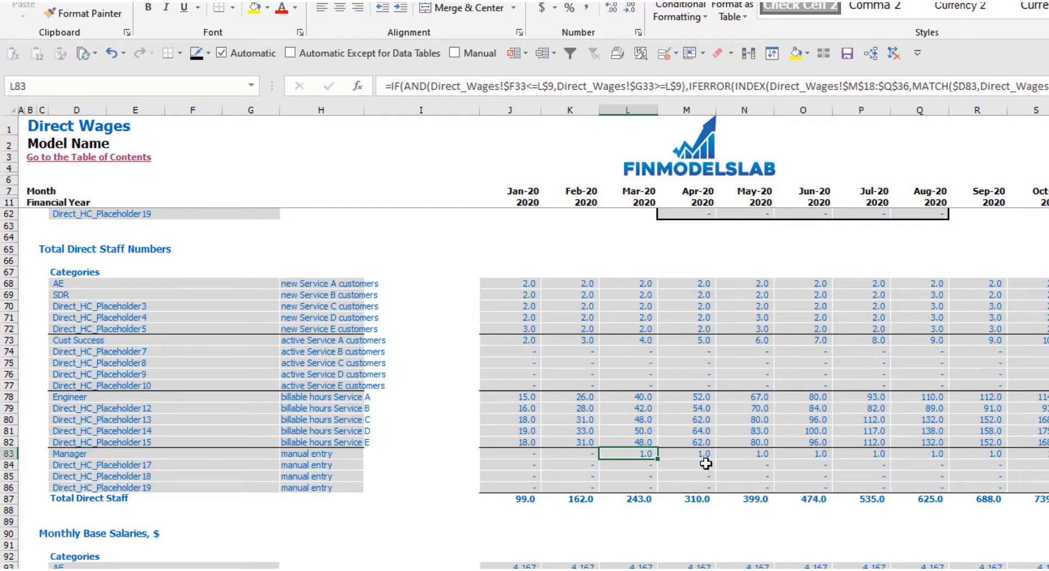
click(1048, 464)
click(1048, 454)
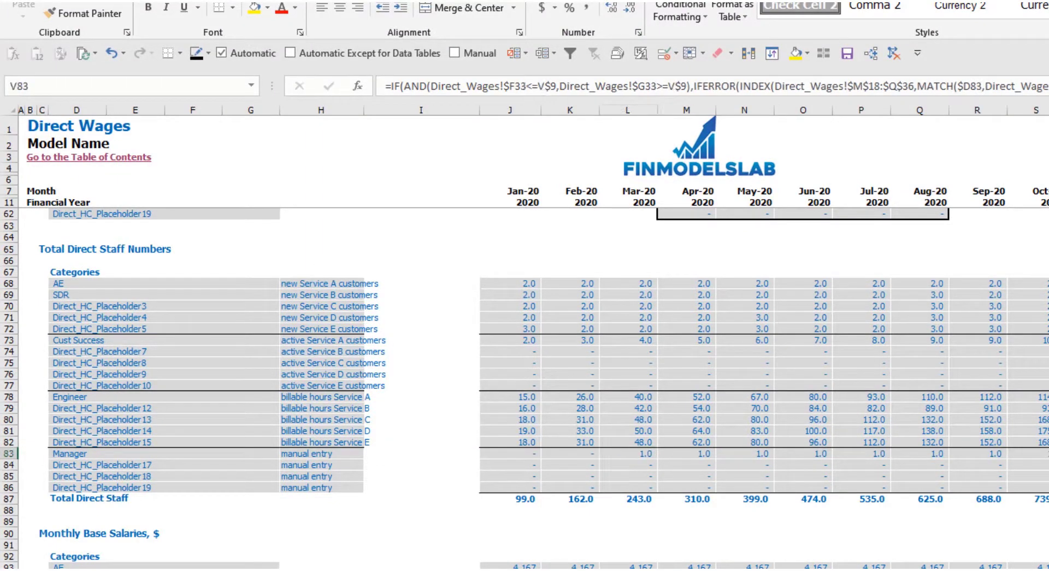
key(Right)
key(Right)
key(Right)
key(Right)
key(Right)
key(Right)
key(Right)
key(Right)
key(Right)
key(Right)
key(Right)
key(Right)
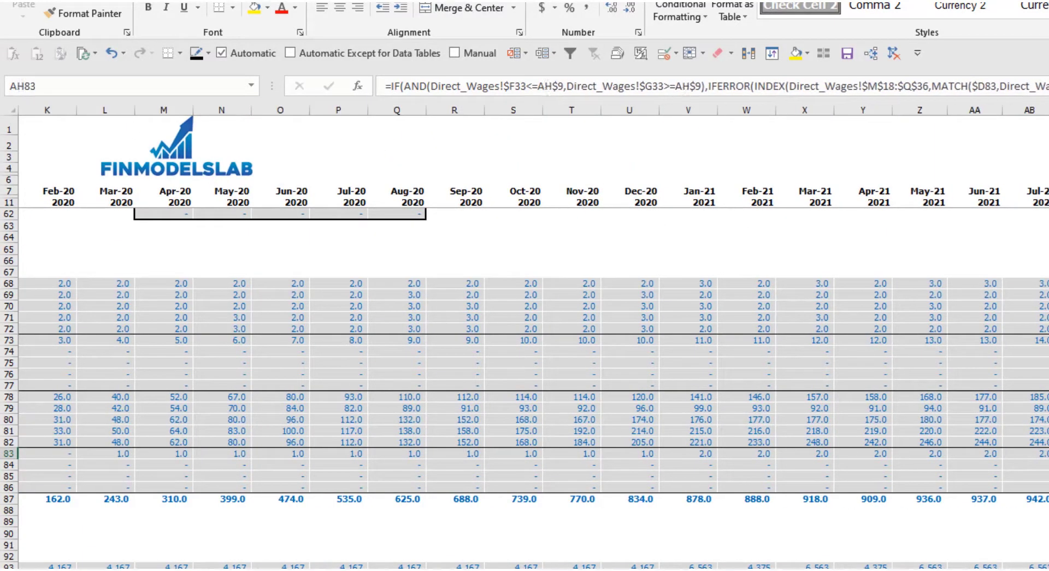
- Open the Income Statement sheet and inspect the Direct Salary and Wages row and its Jan-20 formula under COGS
key(ctrl+Page_Down)
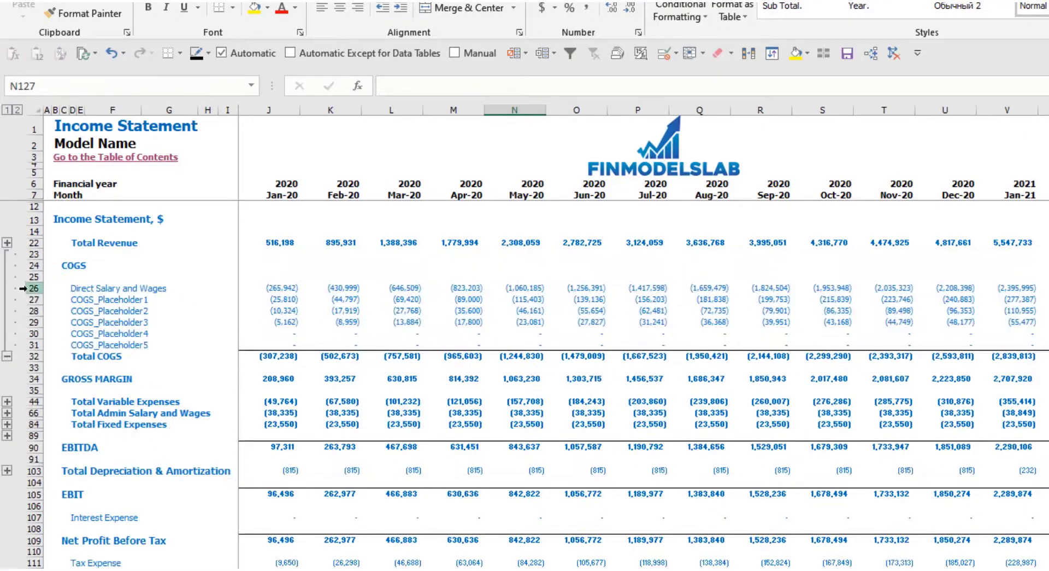
click(24, 289)
click(273, 289)
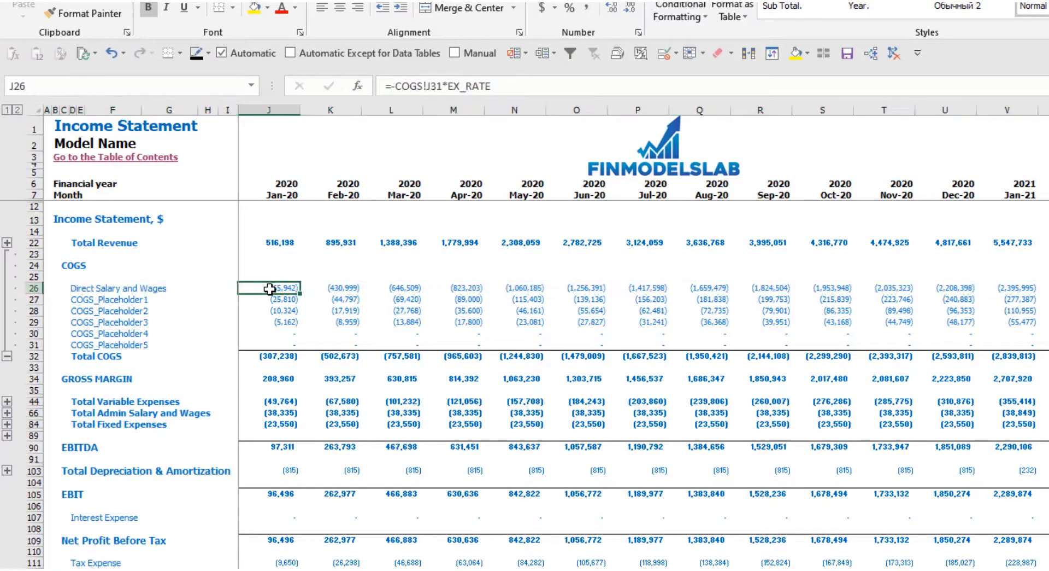
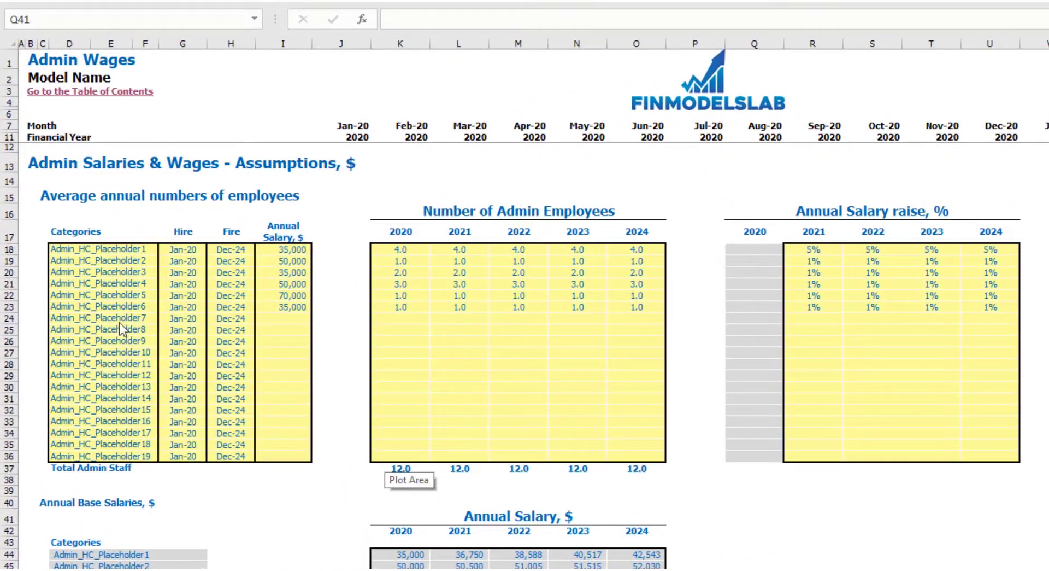
- Rename the first admin staff category, Admin_HC_Placeholder1, to managers
click(67, 253)
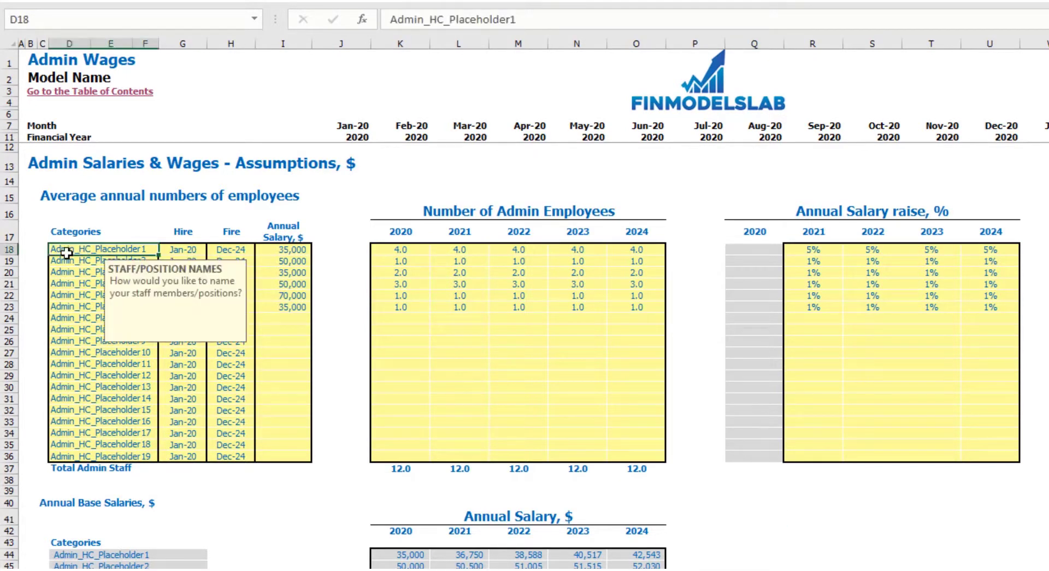
text(manage)
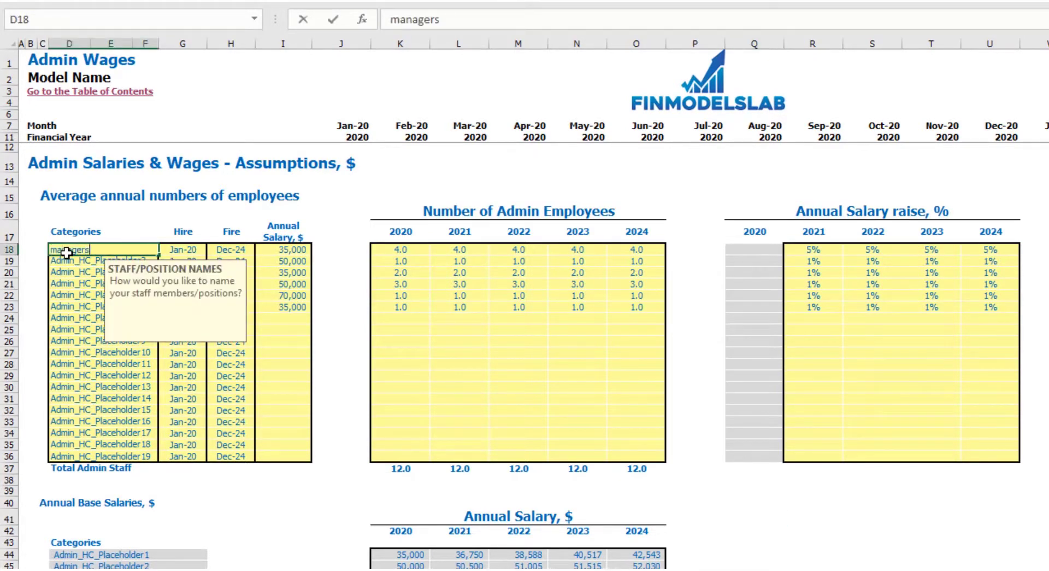
text(rs)
key(Return)
- Set the hire date of the managers category to Feb-20
click(206, 249)
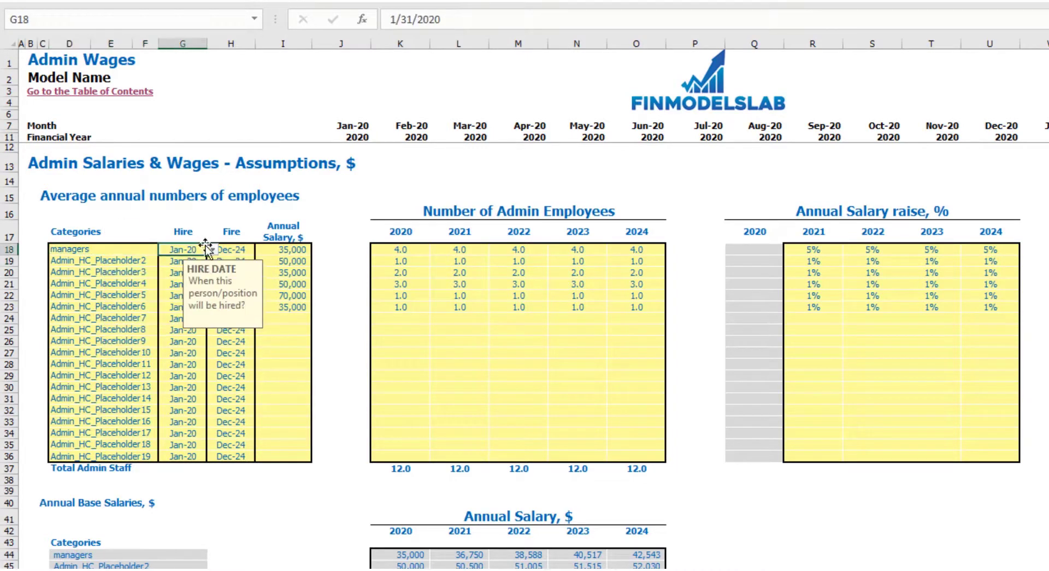
click(212, 249)
click(194, 272)
click(234, 248)
click(334, 206)
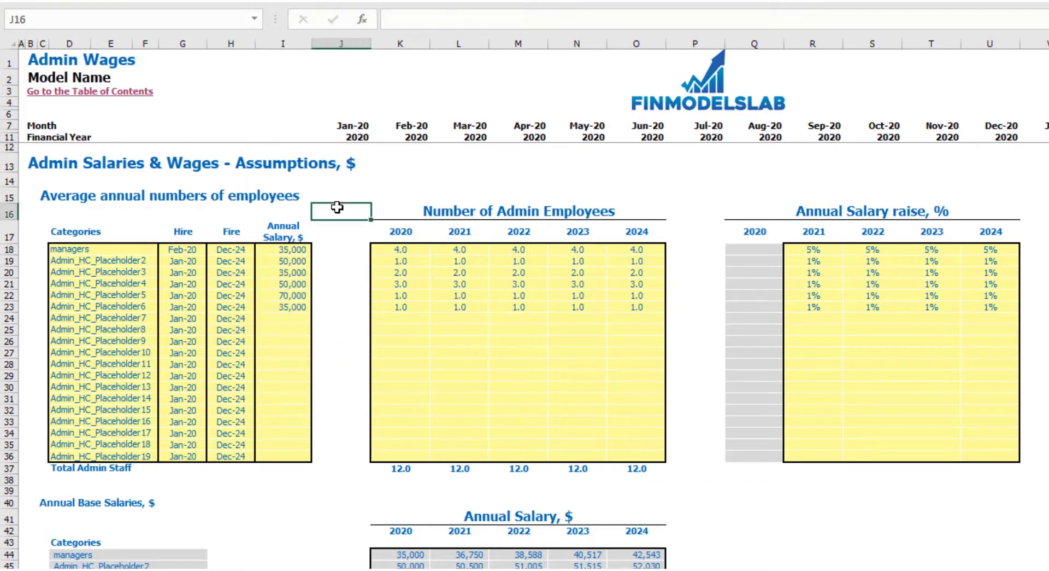
- Set the annual salary of the managers category to 40,000
click(295, 250)
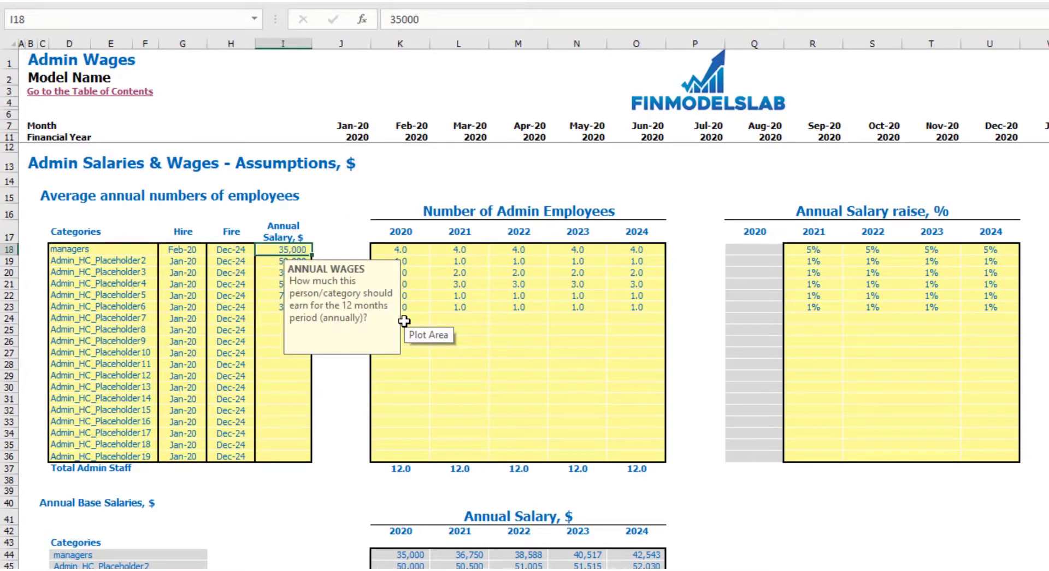
text(400)
key(Return)
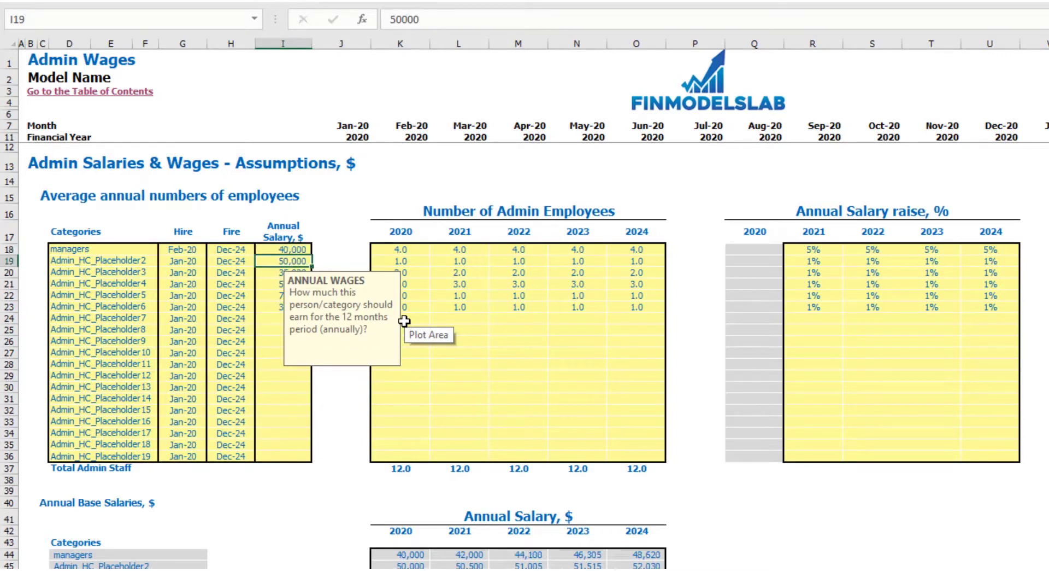
- Enter the number of managers for 2020 through 2024 as 1, 2, 3, 4 and 5
click(403, 249)
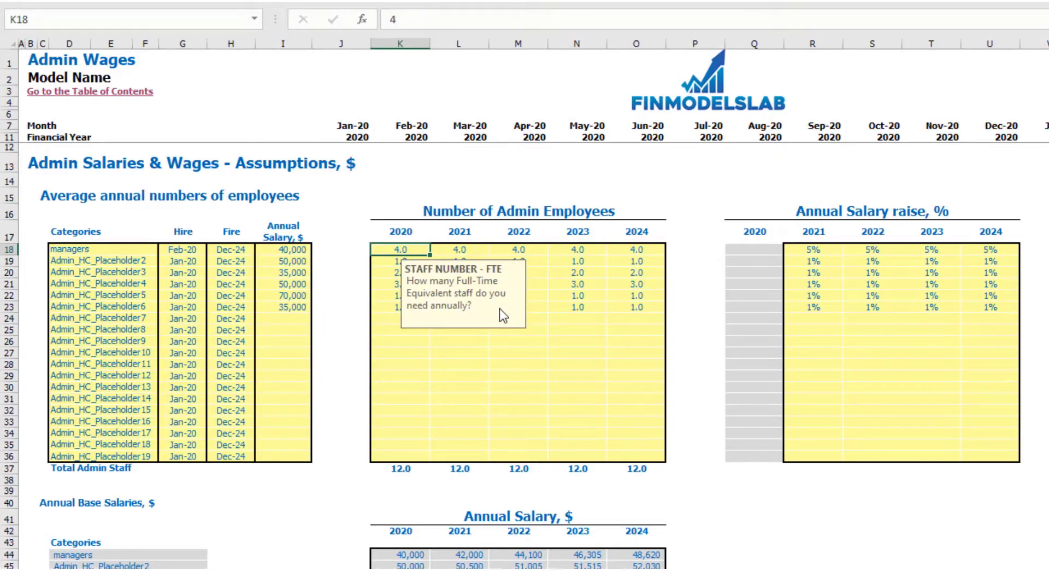
text(1)
key(Tab)
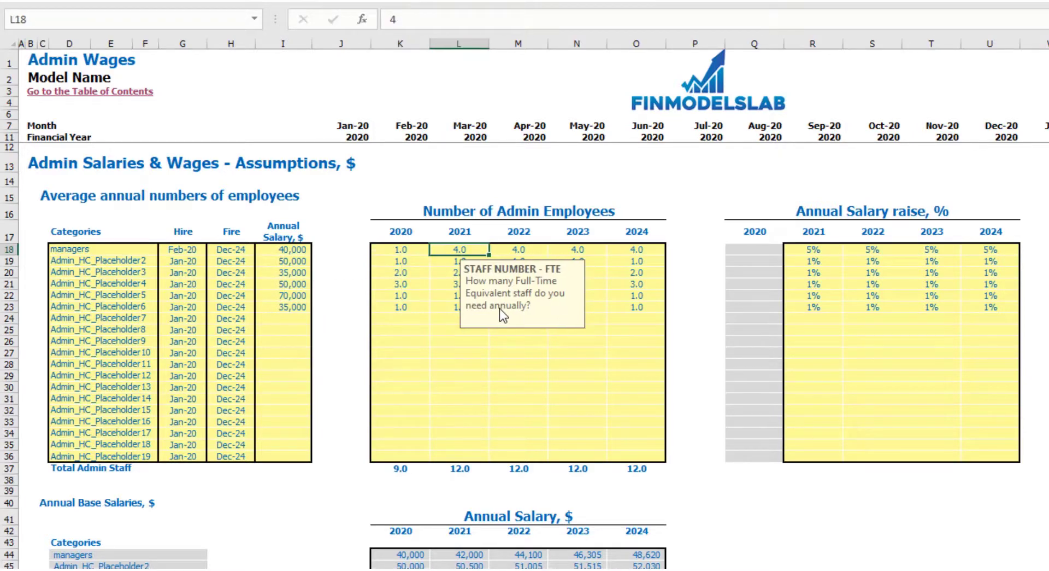
text(2)
key(Tab)
text(3)
key(Tab)
text(4)
key(Tab)
text(5)
- Set the managers' annual salary raise to 3%, 4%, 5% and 6% for 2021 through 2024
scroll(494, 308, right, 5)
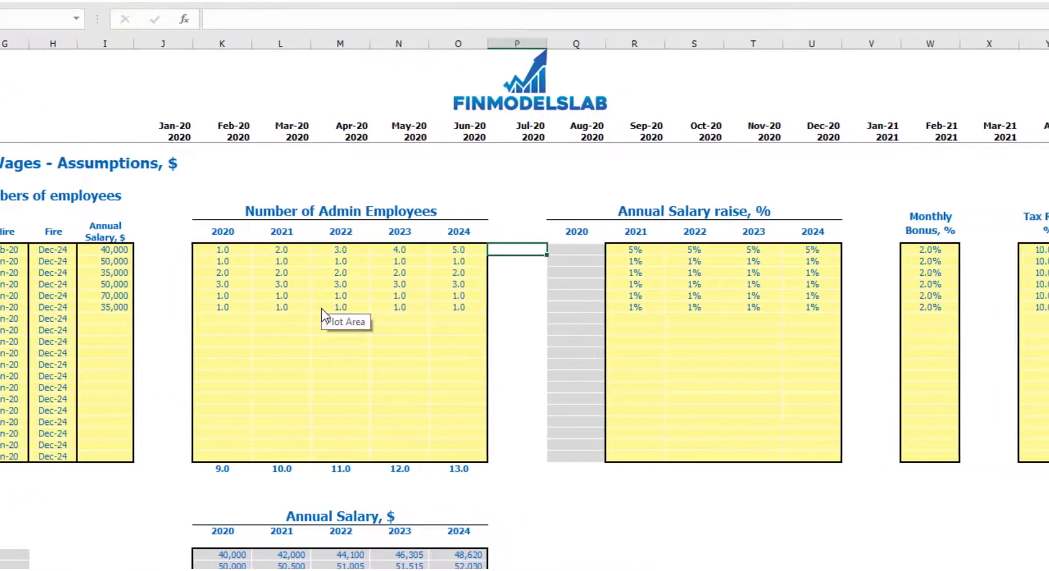
click(409, 194)
drag(553, 249, 733, 258)
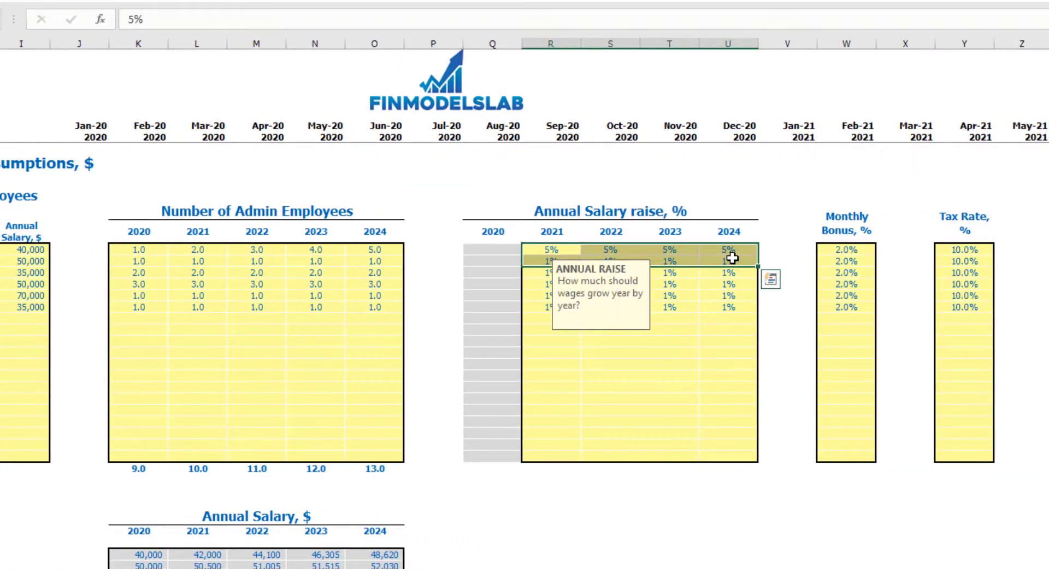
click(549, 246)
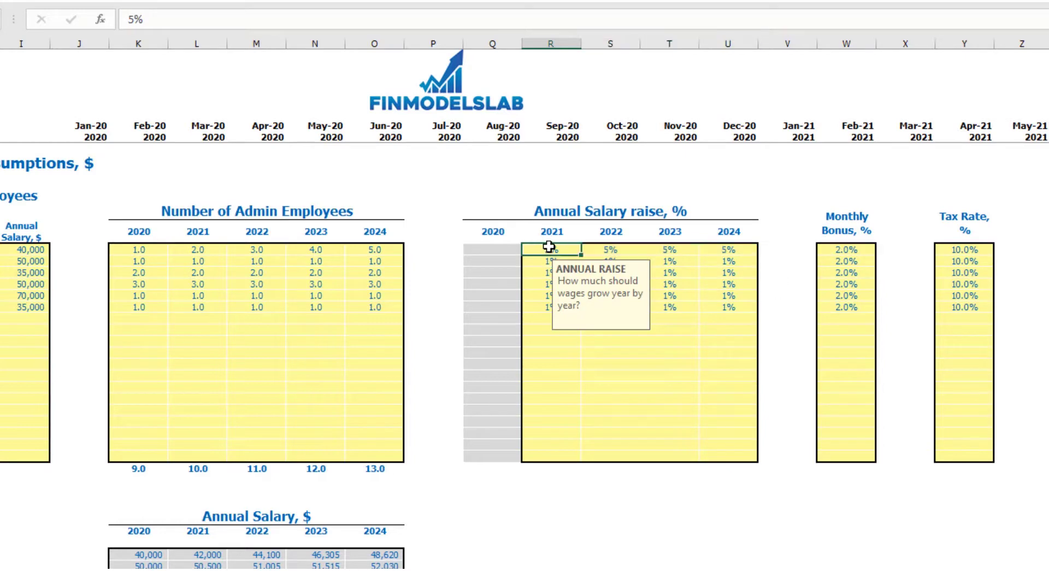
text(3)
key(Tab)
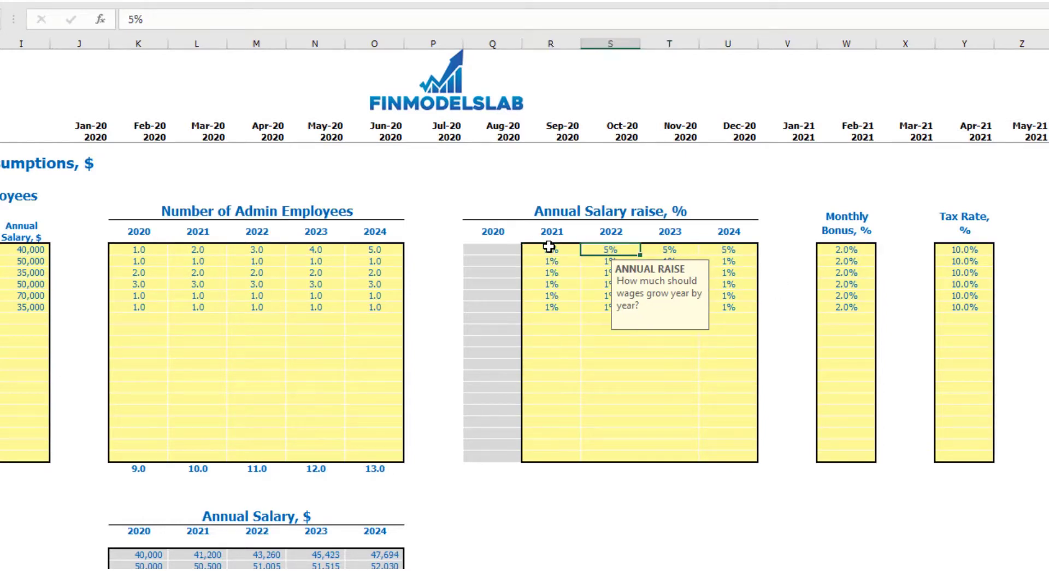
text(4)
key(Tab)
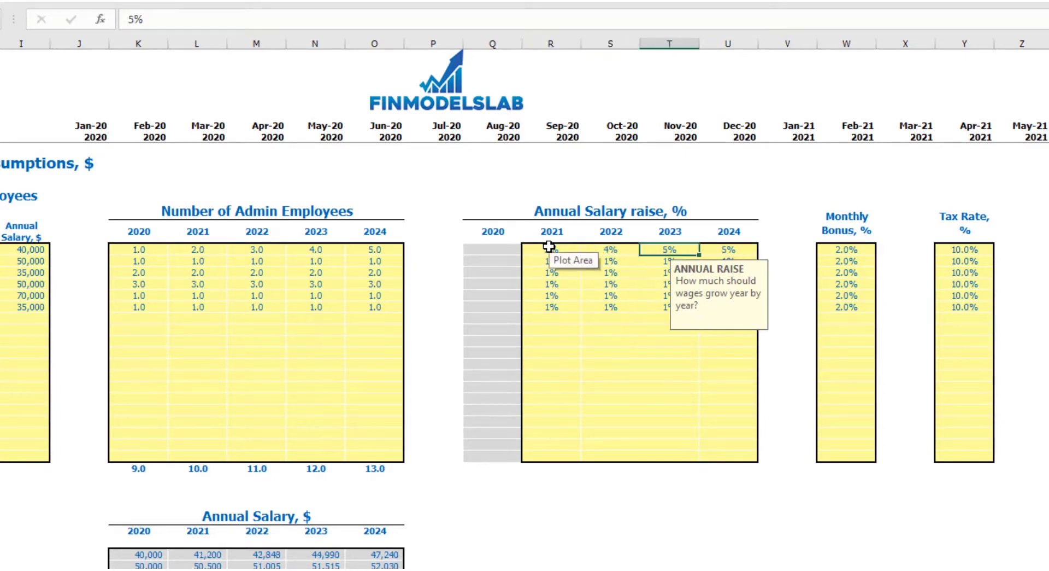
text(5)
key(Tab)
text(6)
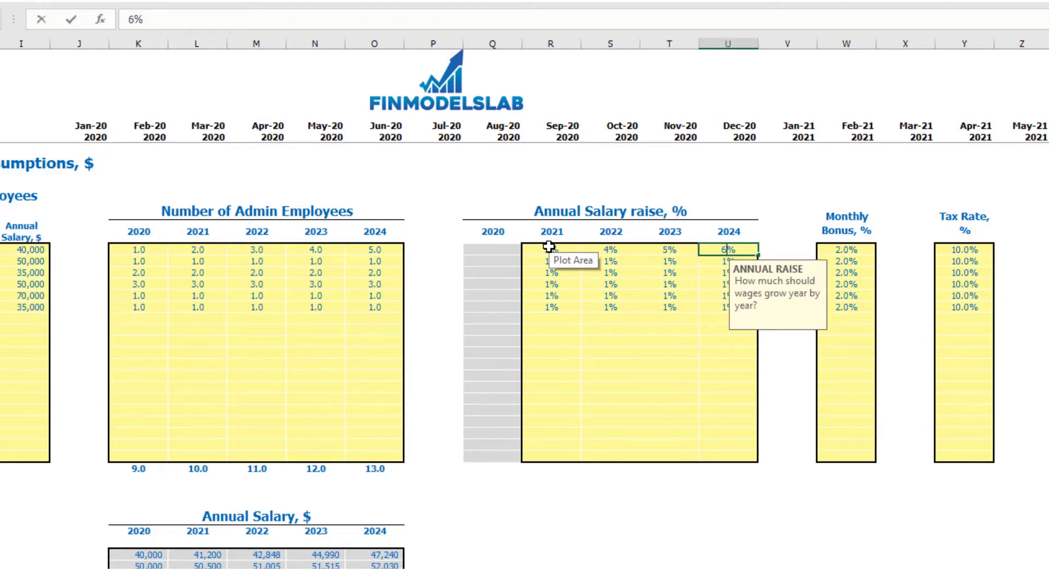
key(Return)
- Set the managers' monthly bonus to 5% and their tax rate to 12%
click(853, 249)
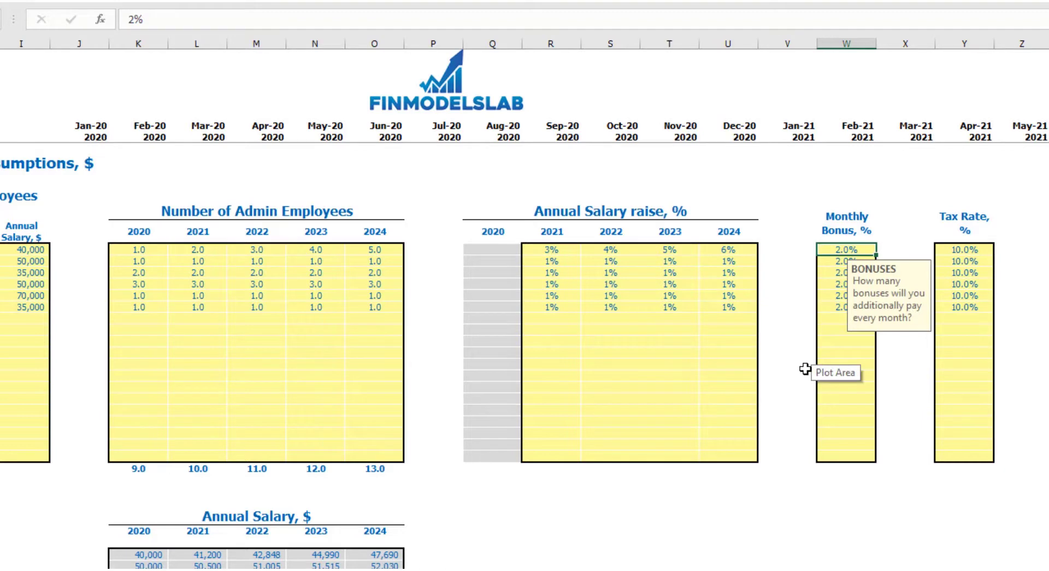
text(5)
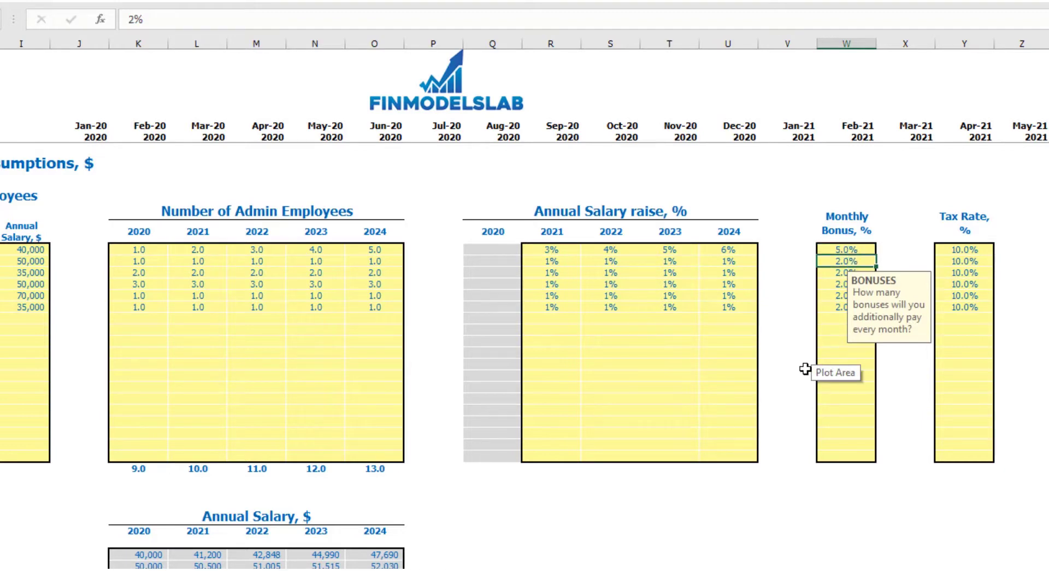
click(980, 251)
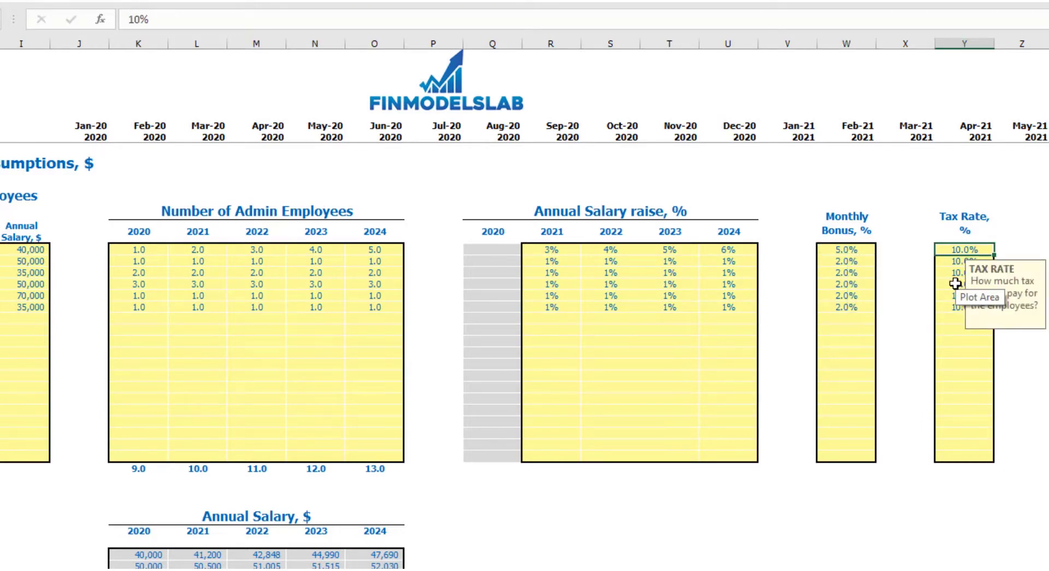
text(12)
key(Return)
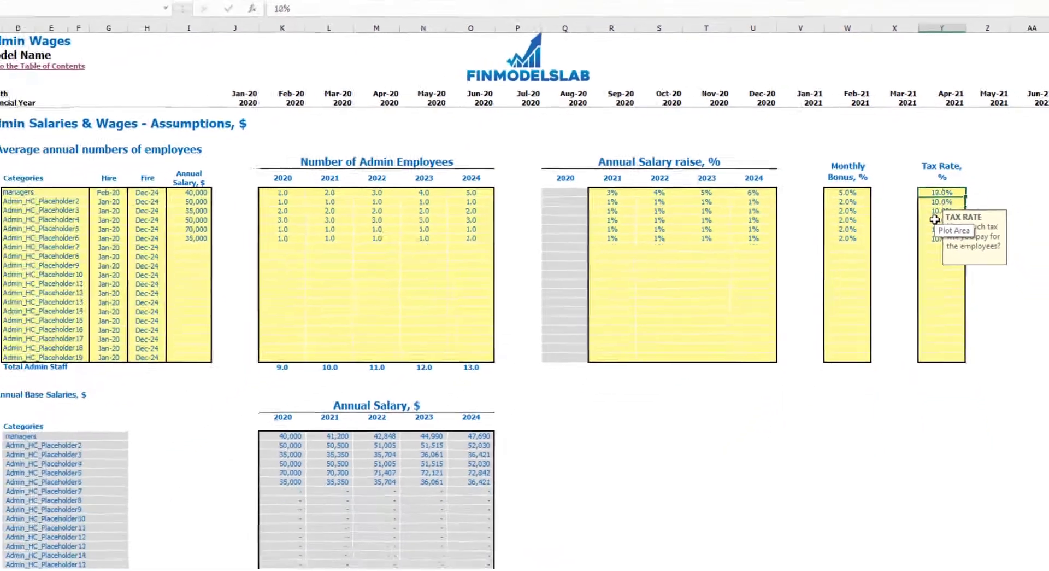
- Examine how the managers' assumptions feed the annual salary, staff number, monthly base salary, bonus and tax tables
scroll(311, 339, down, 3)
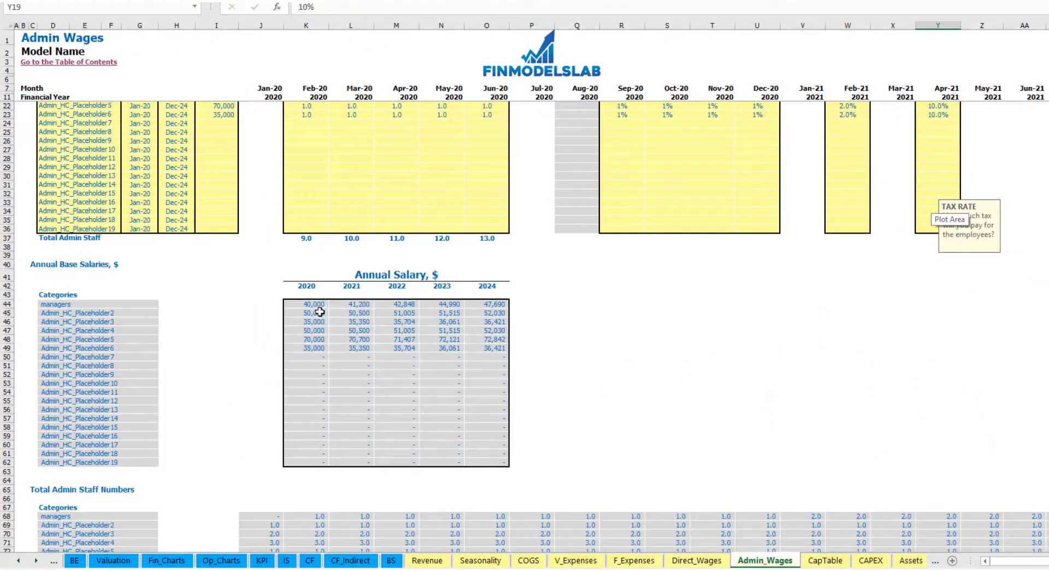
scroll(317, 311, up, 3)
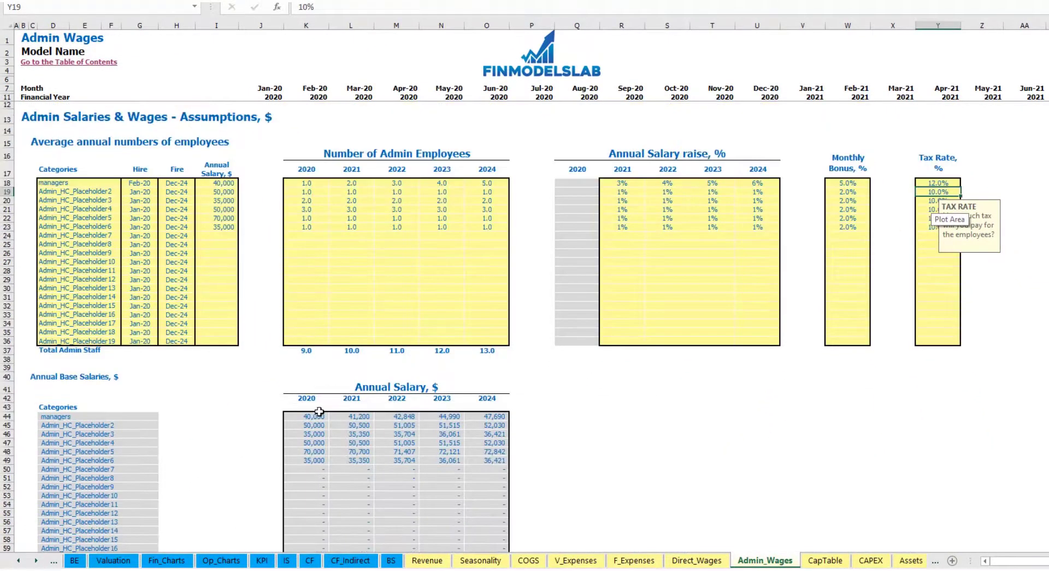
click(224, 184)
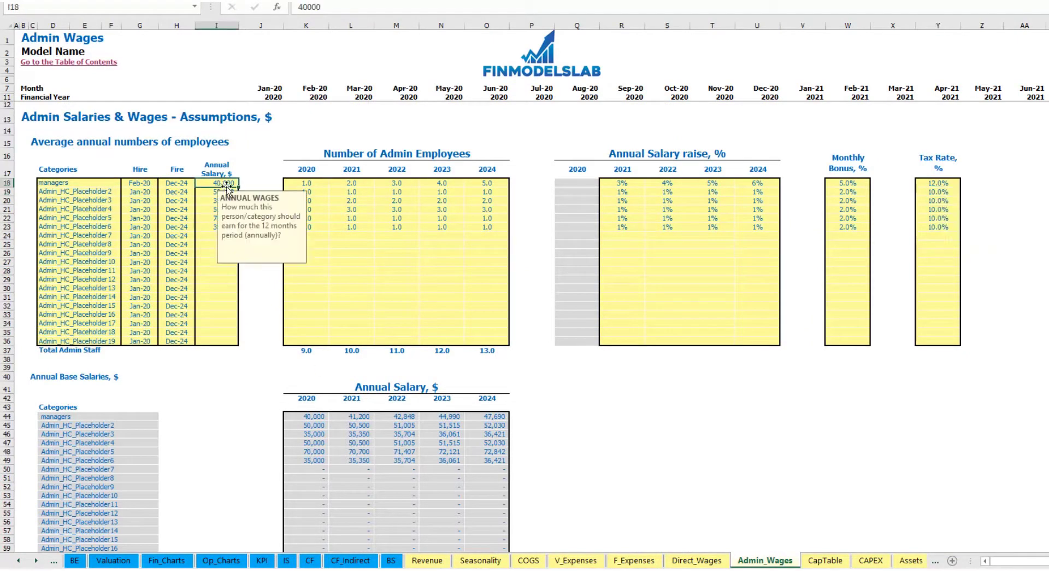
drag(607, 183, 757, 183)
scroll(330, 415, down, 13)
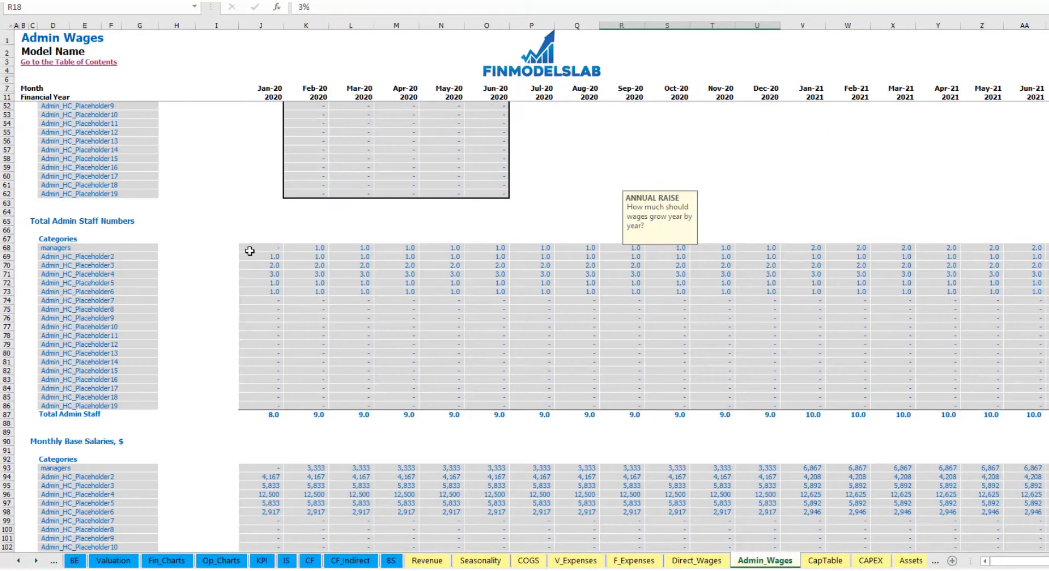
click(301, 246)
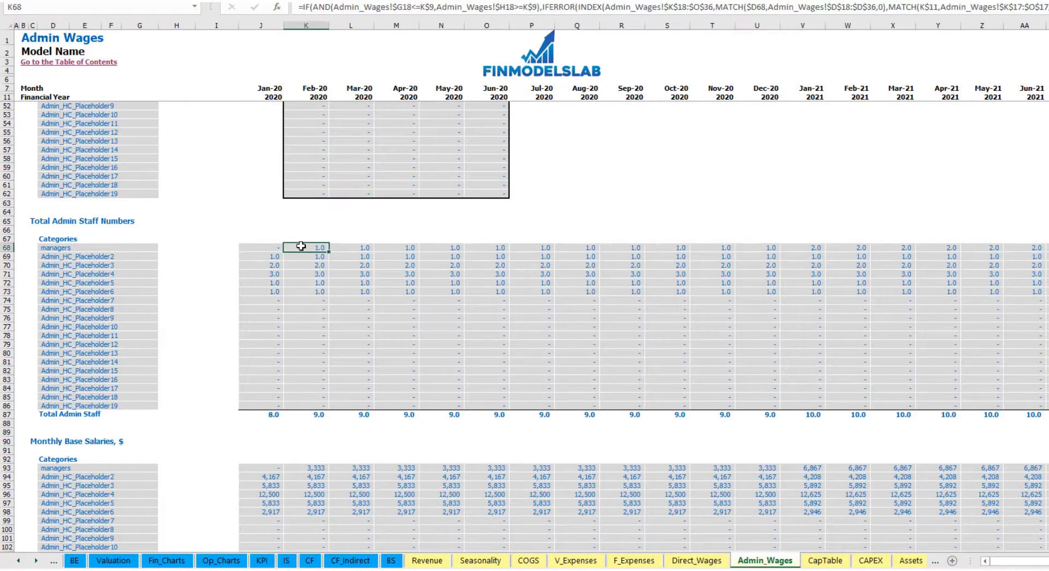
scroll(303, 221, up, 13)
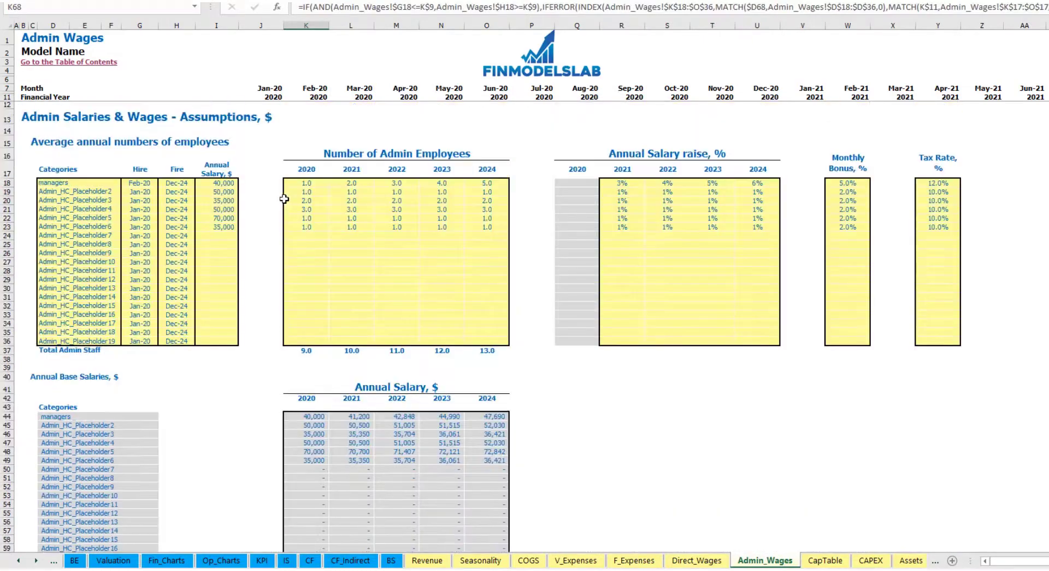
click(143, 182)
scroll(251, 248, down, 20)
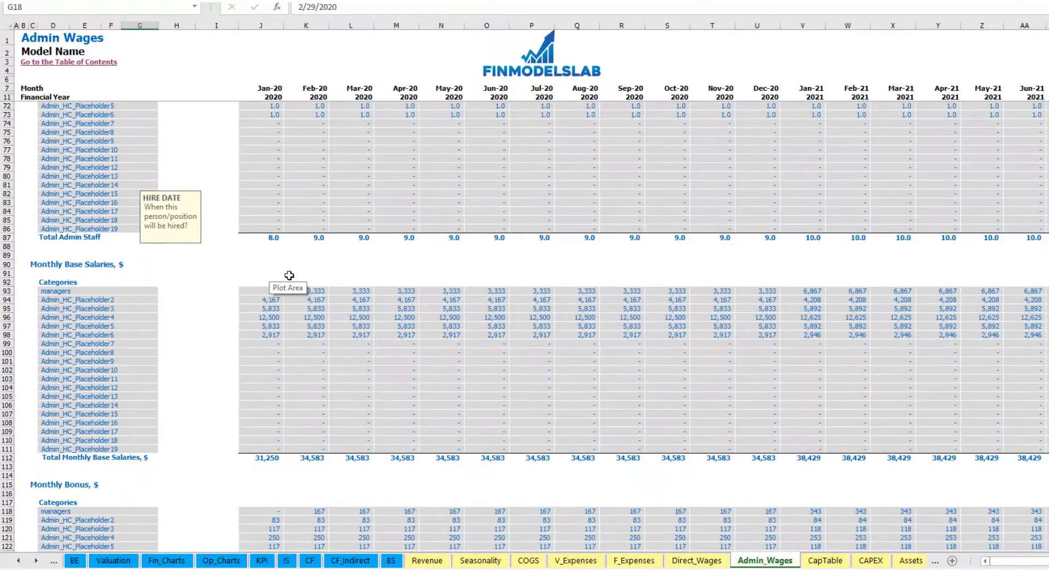
click(295, 264)
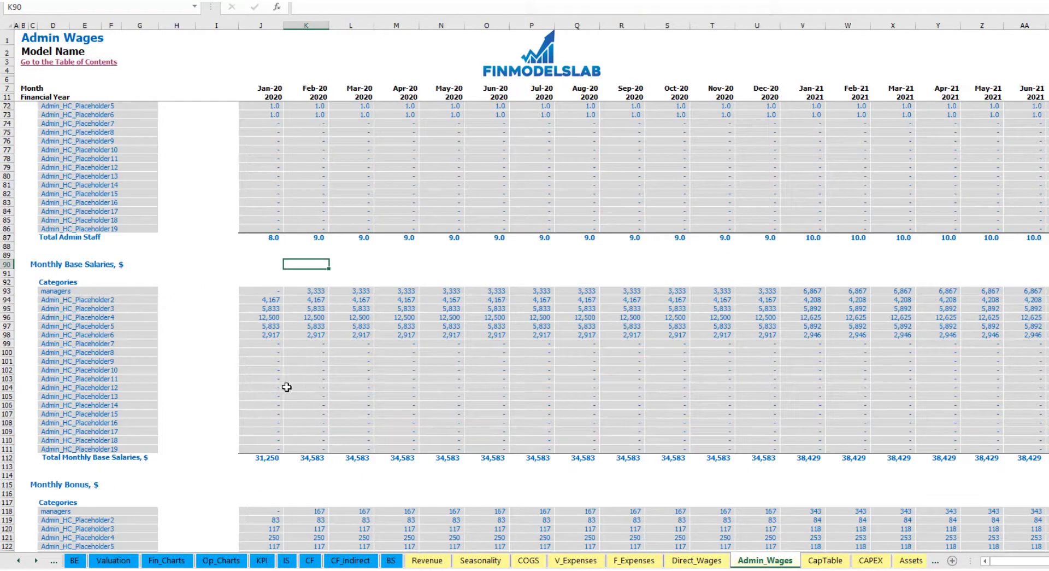
scroll(287, 387, down, 13)
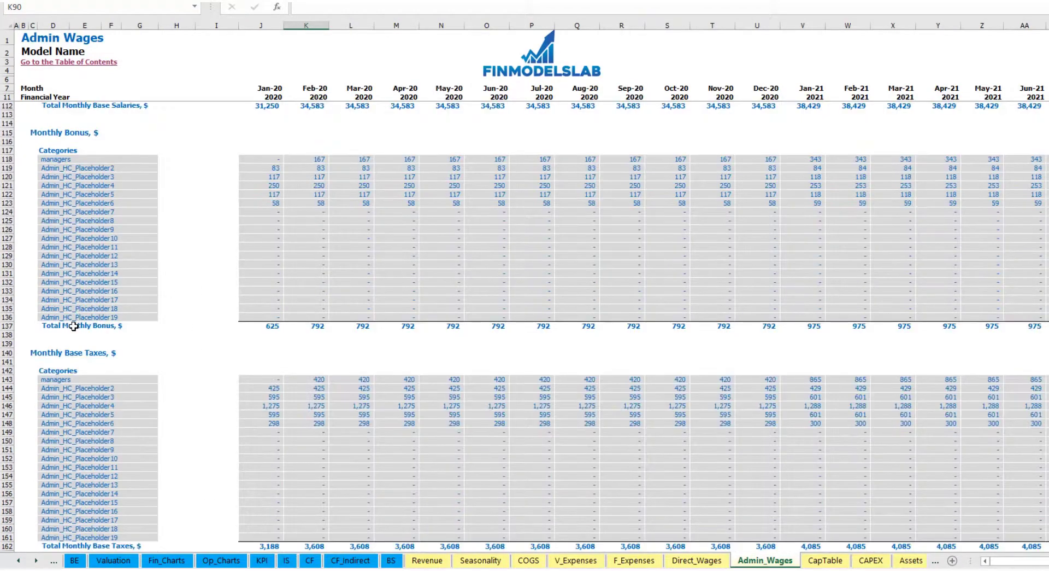
scroll(74, 326, down, 3)
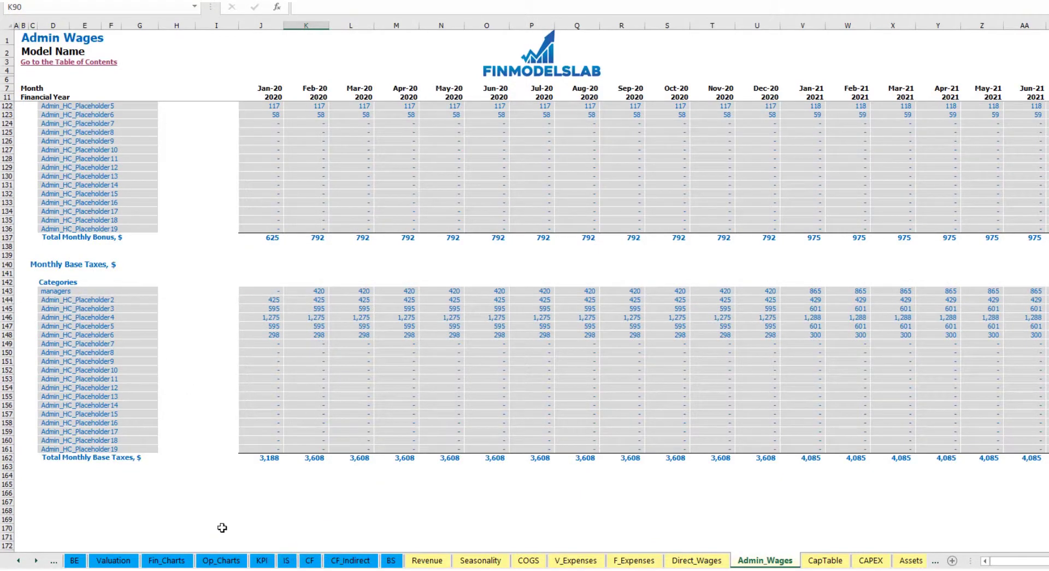
- Expand Total Admin Salary and Wages in the Income Statement and review the category names and their monthly amounts
click(287, 560)
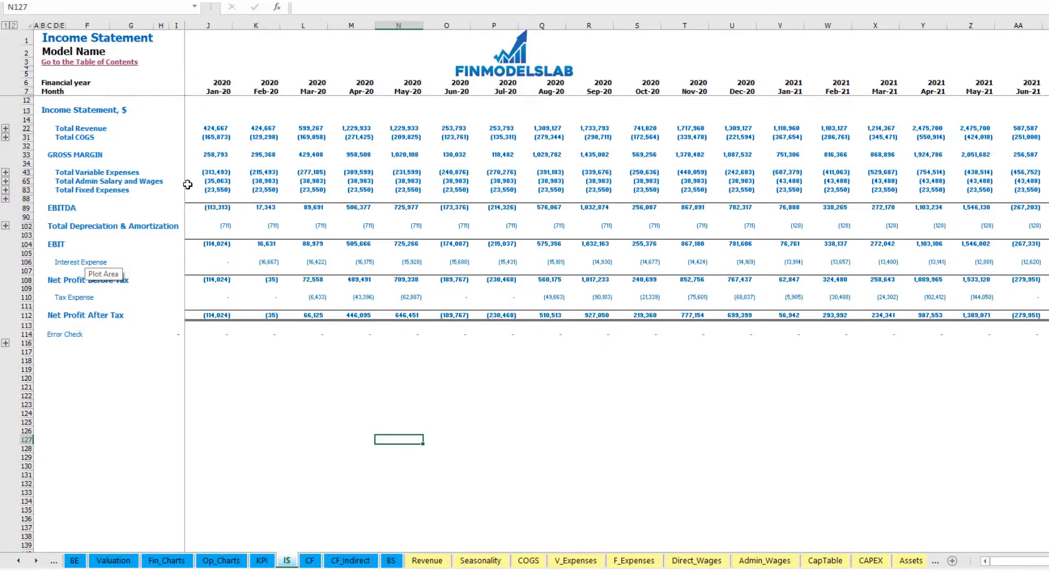
click(5, 181)
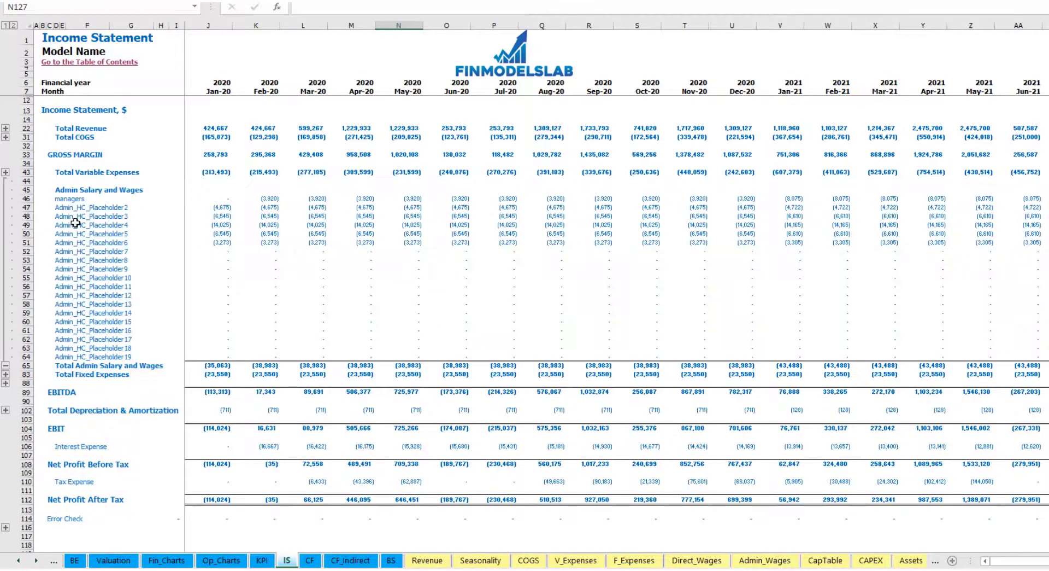
drag(58, 198, 55, 356)
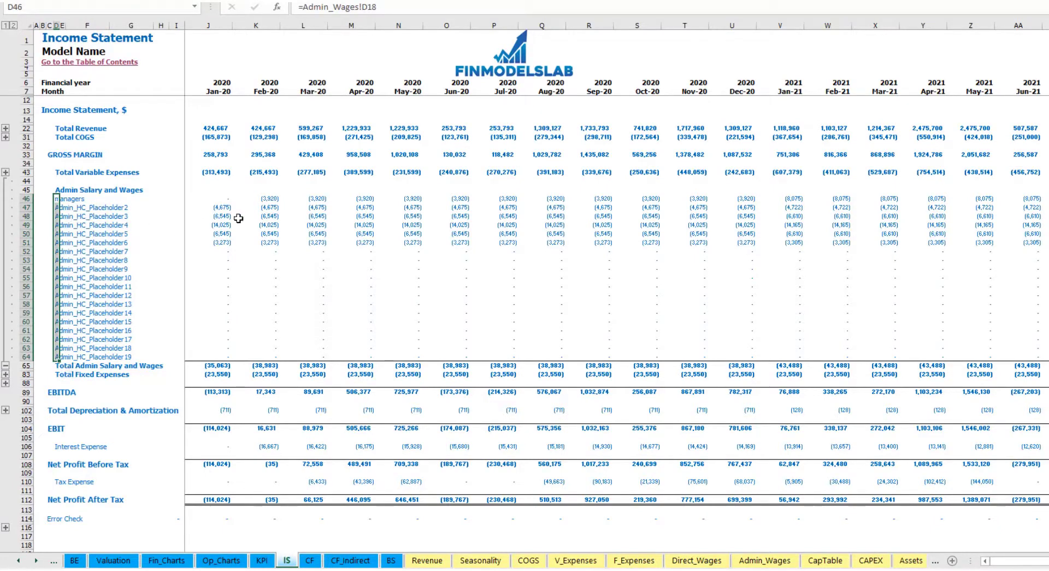
drag(211, 197, 930, 312)
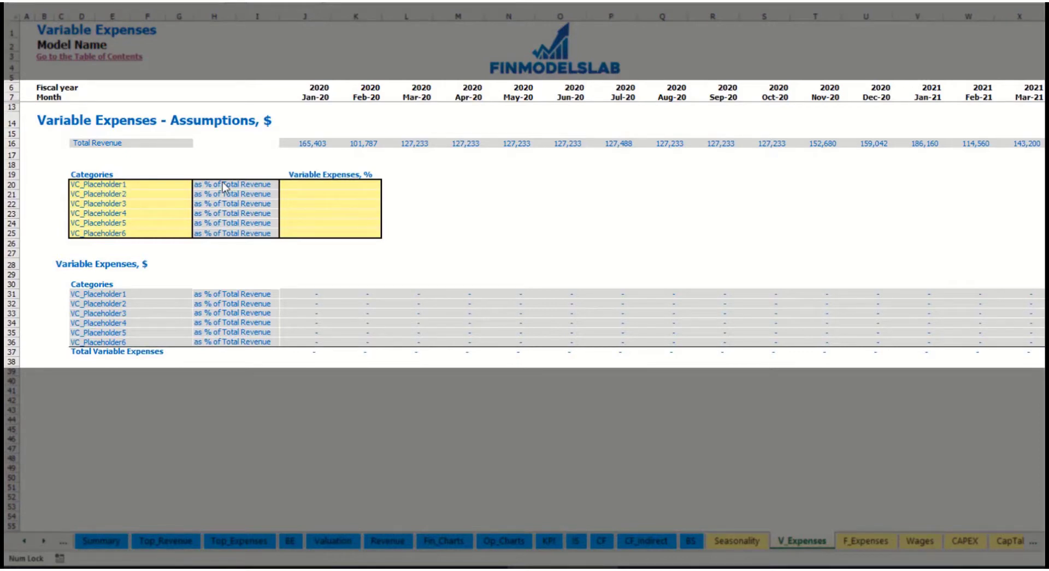
- Name the first variable expense category Bank fees and set its share of total revenue to 2.5%
click(117, 184)
text(Ba)
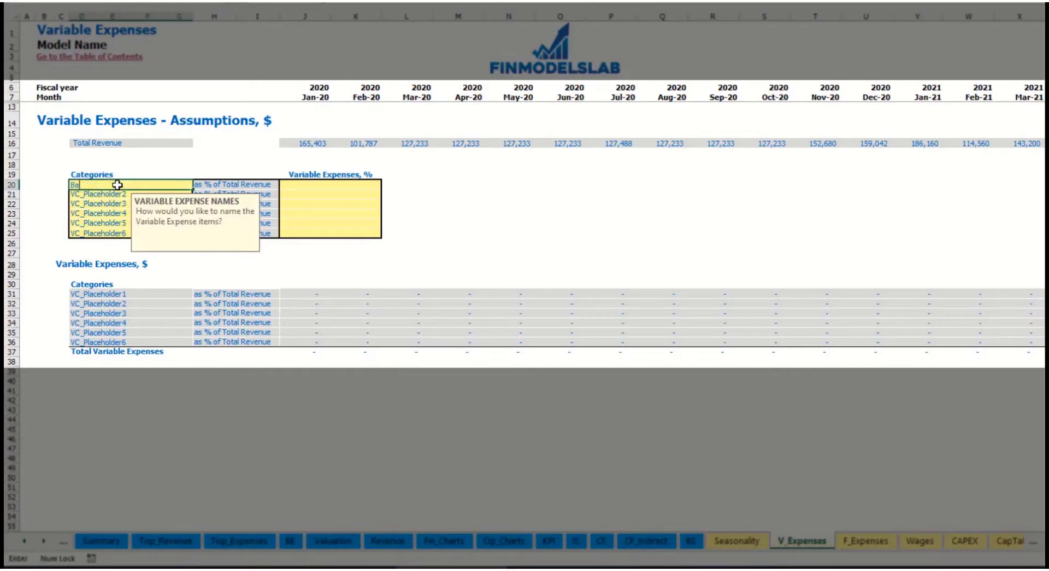
text(nk fees)
key(Return)
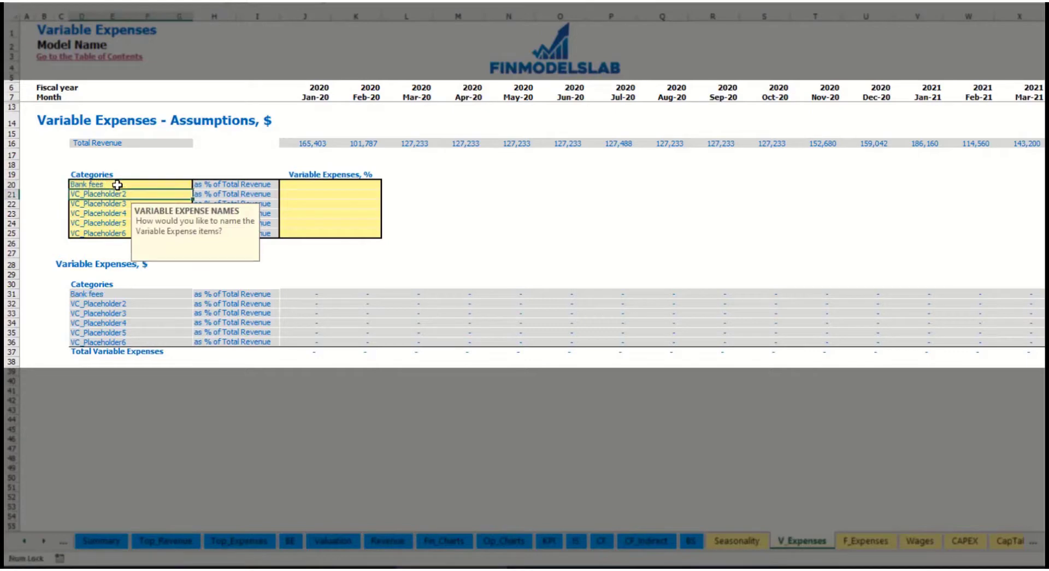
click(310, 184)
text(2.5)
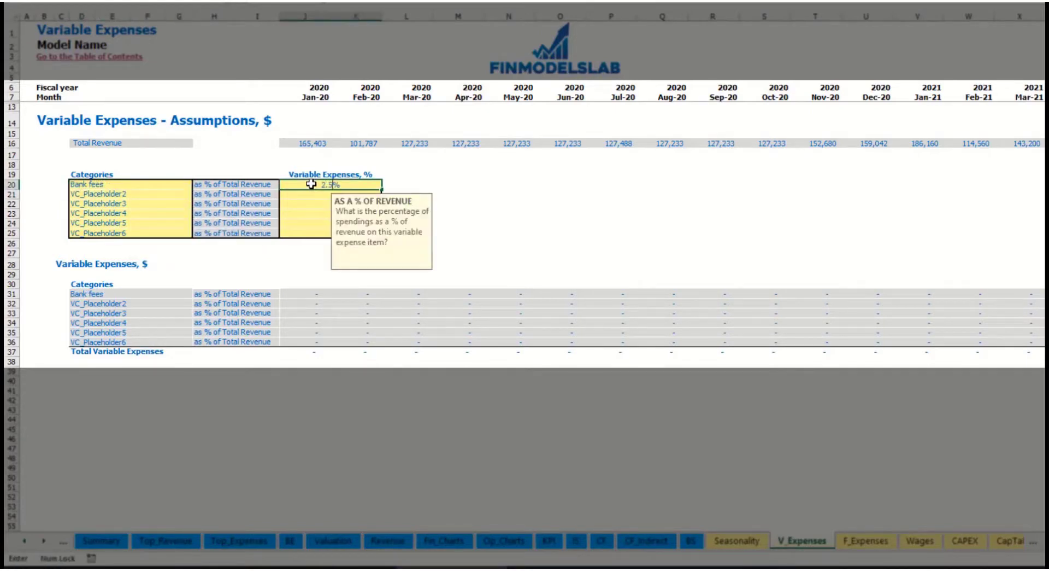
key(Return)
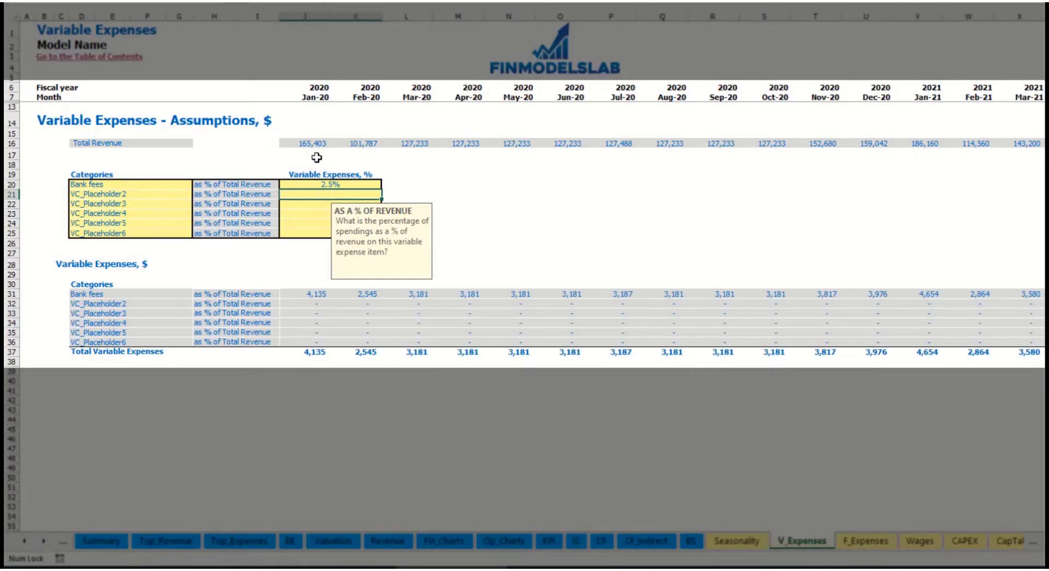
- Compare the monthly Total Revenue row with the resulting Bank fees amounts in the Variable Expenses table
drag(307, 143, 817, 145)
scroll(735, 421, right, 15)
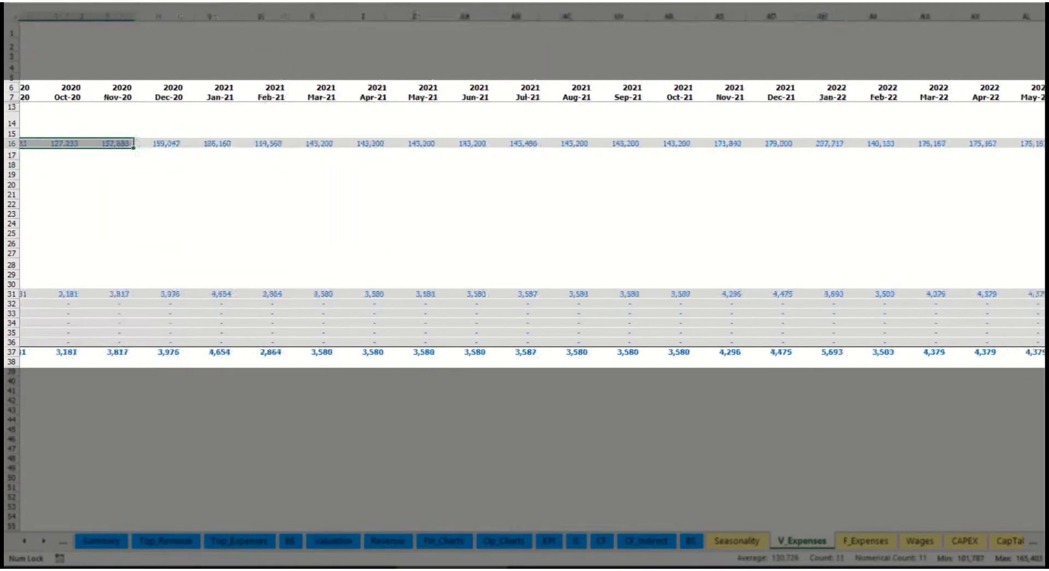
scroll(734, 422, left, 15)
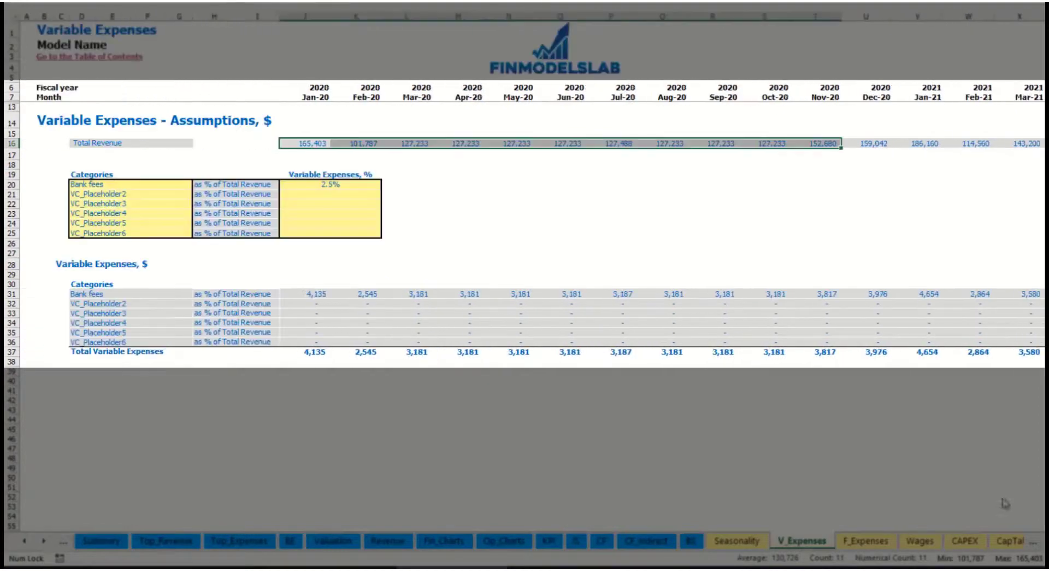
click(323, 294)
click(407, 296)
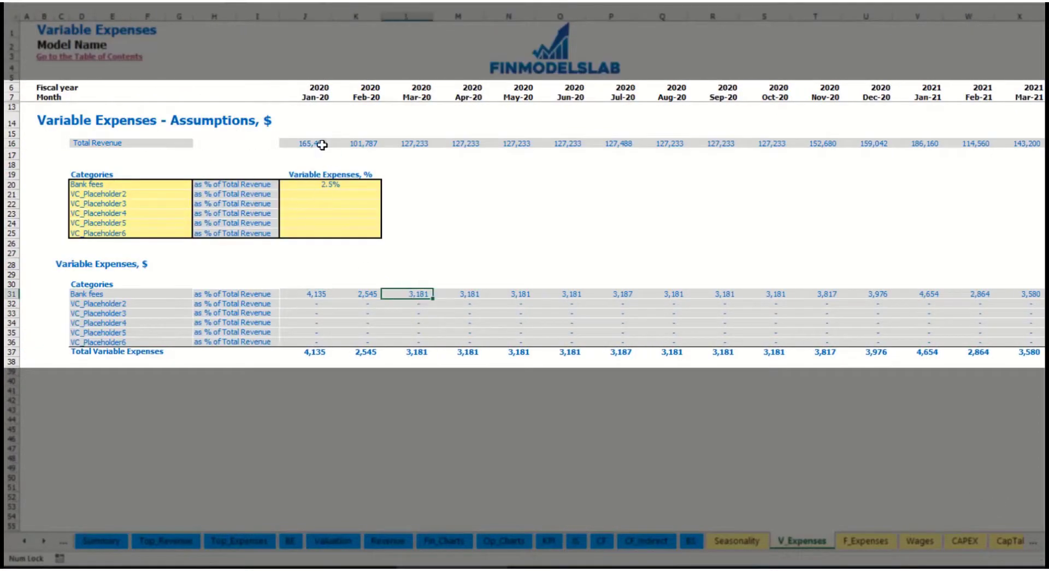
- Name the second variable expense category Other Var Exp and set it to 5% of total revenue
click(135, 195)
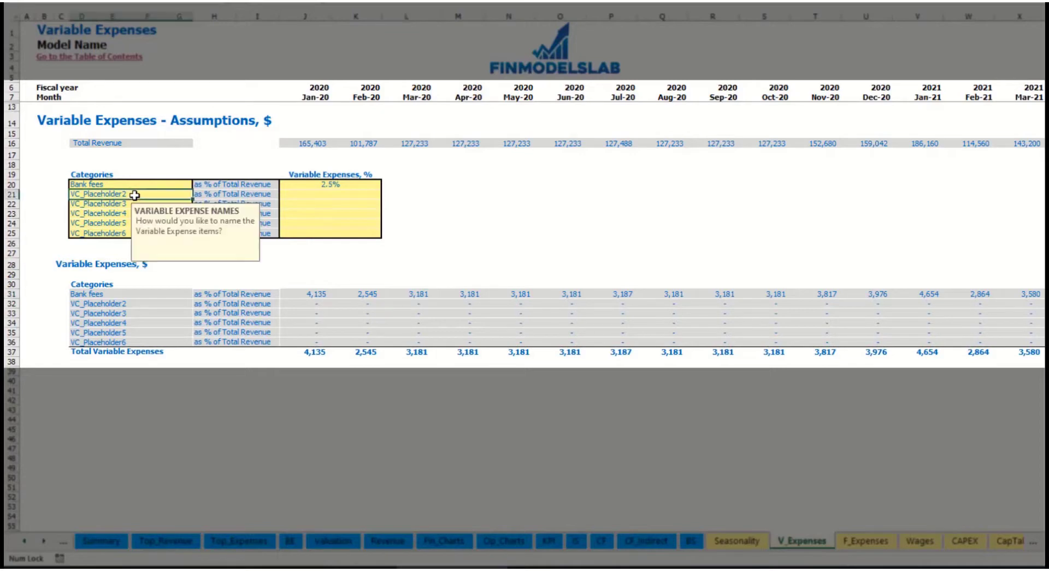
text(Other Var E)
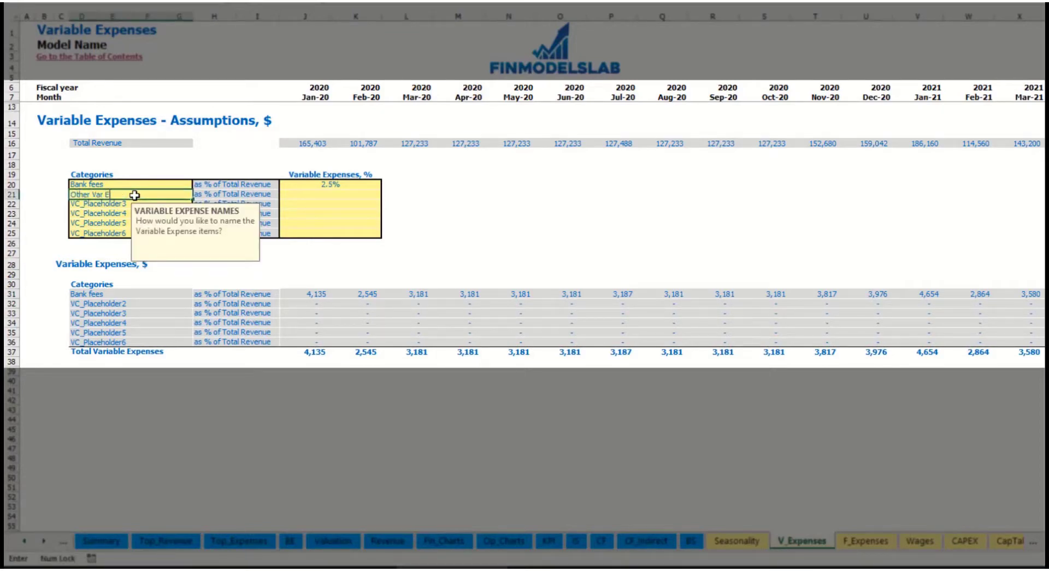
text(xp)
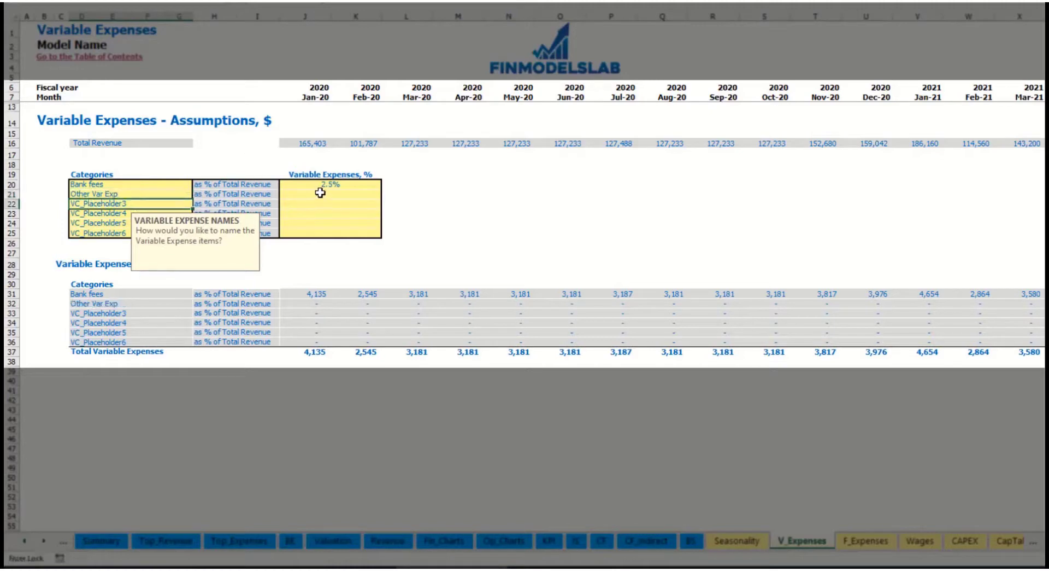
click(320, 193)
text(5)
key(Return)
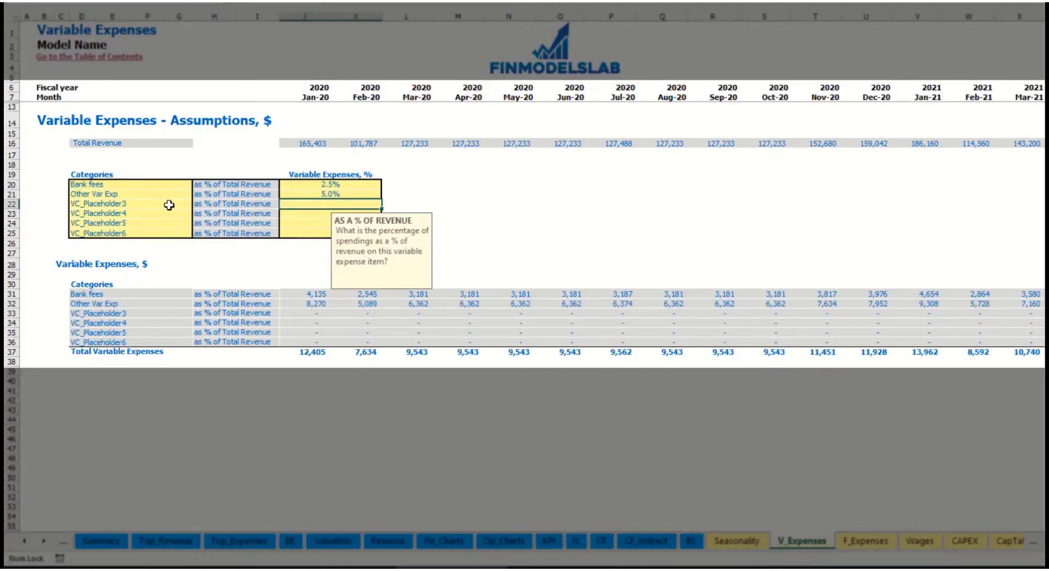
- Name the third variable expense category Direct Labor and set it to 15% of total revenue
click(169, 204)
text(Direct Labor)
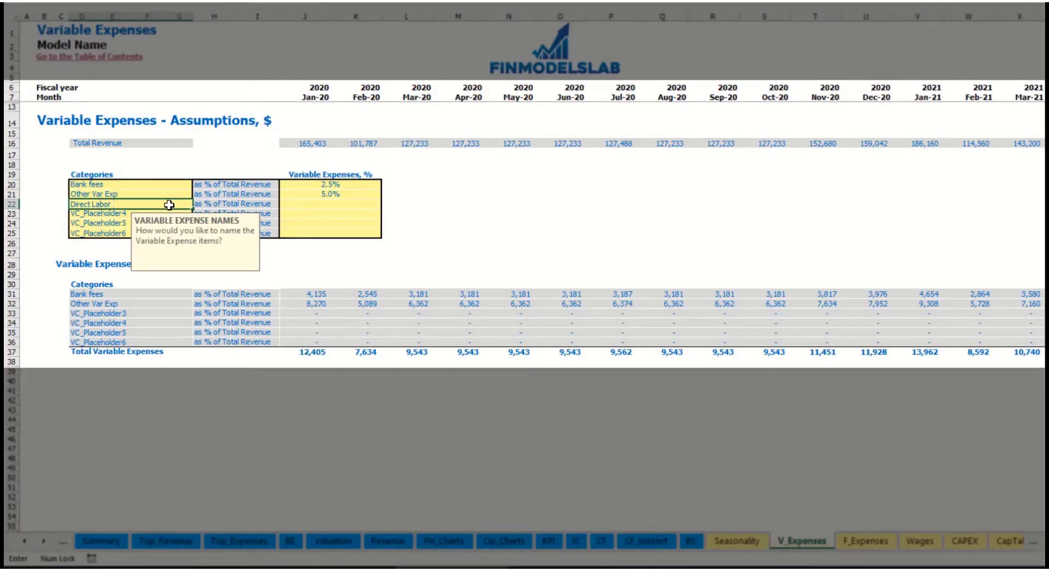
click(307, 205)
text(1)
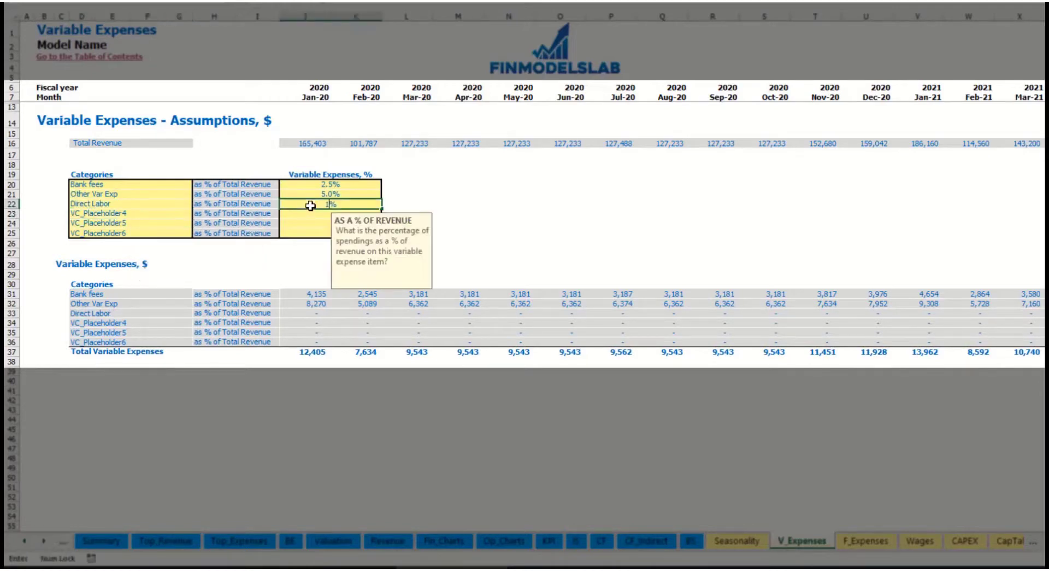
text(5)
key(Return)
- Expand Total Variable Expenses in the Income Statement and review the category names and their monthly amounts
click(312, 296)
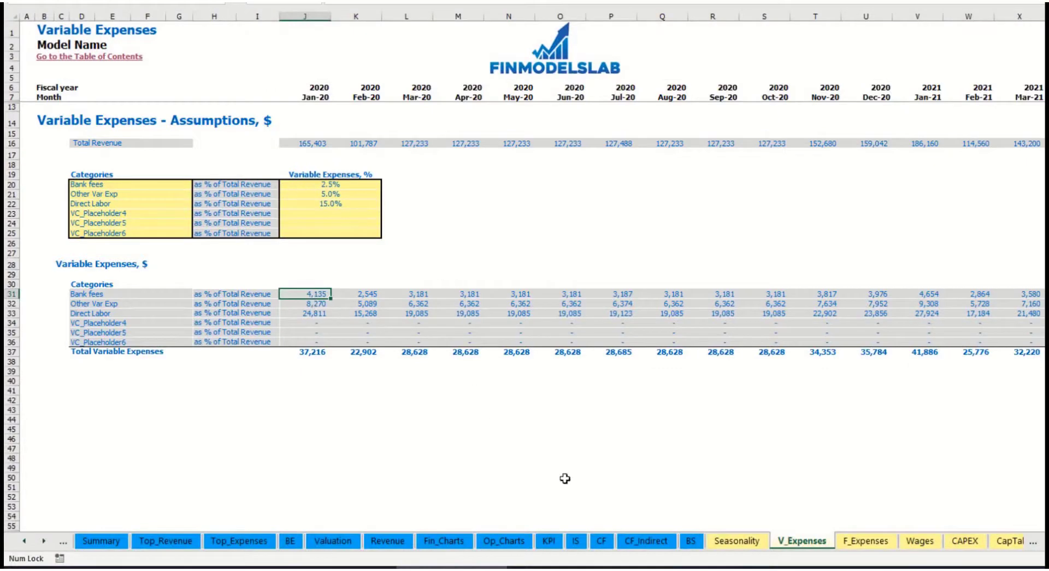
click(579, 543)
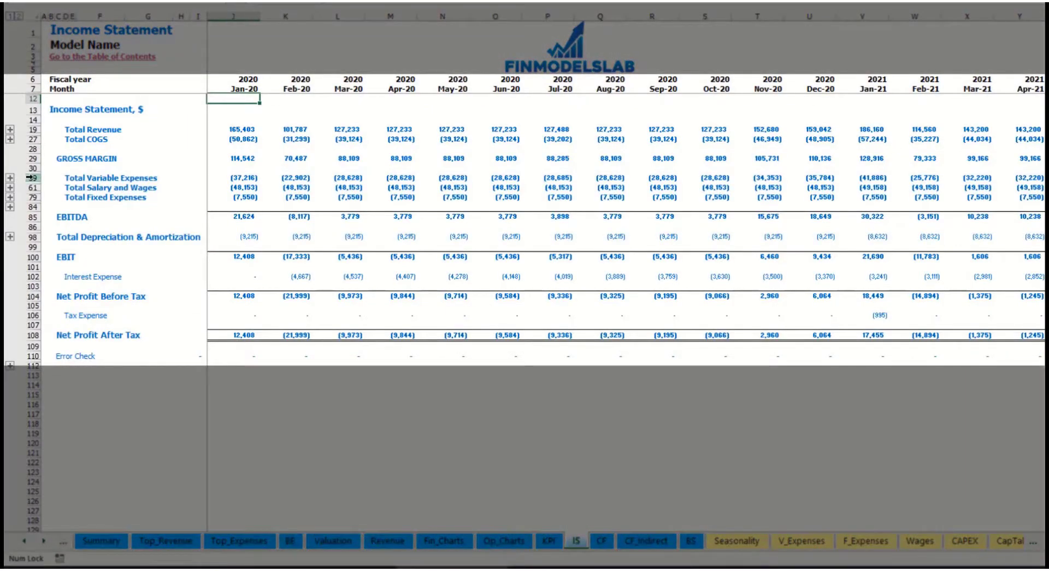
click(31, 177)
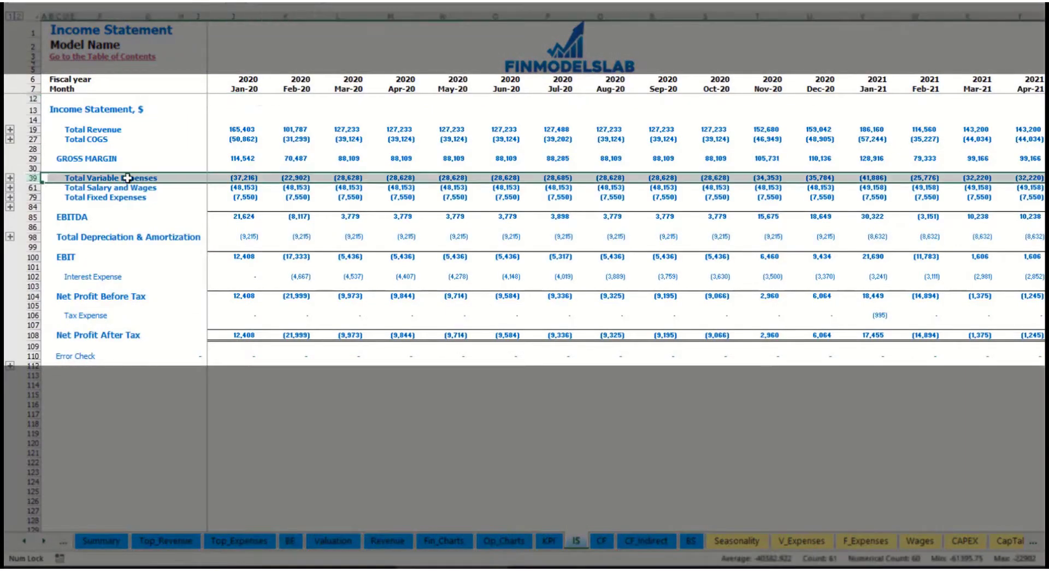
click(10, 178)
drag(33, 197, 42, 239)
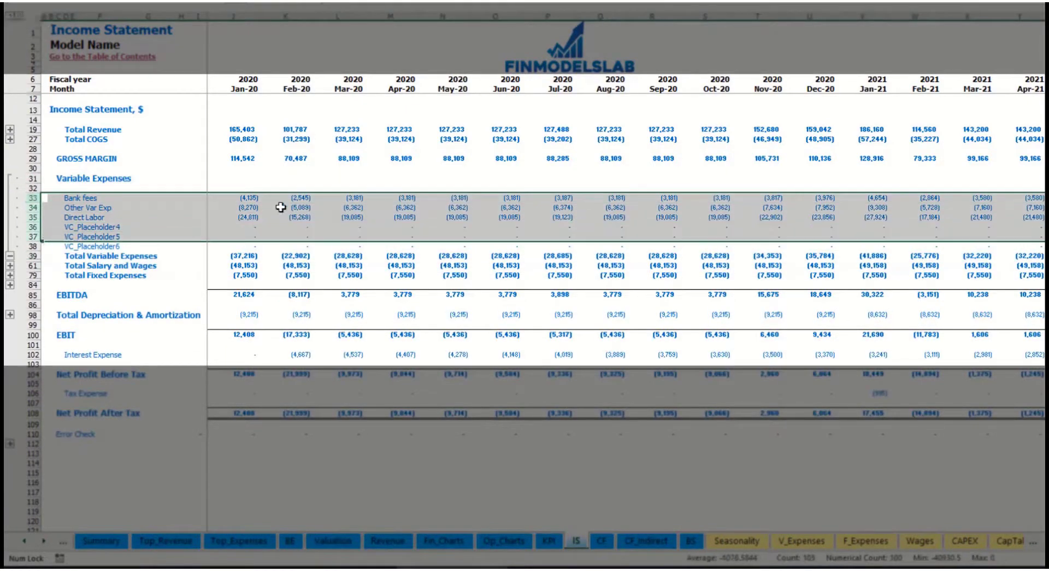
click(257, 197)
click(377, 198)
drag(69, 198, 69, 246)
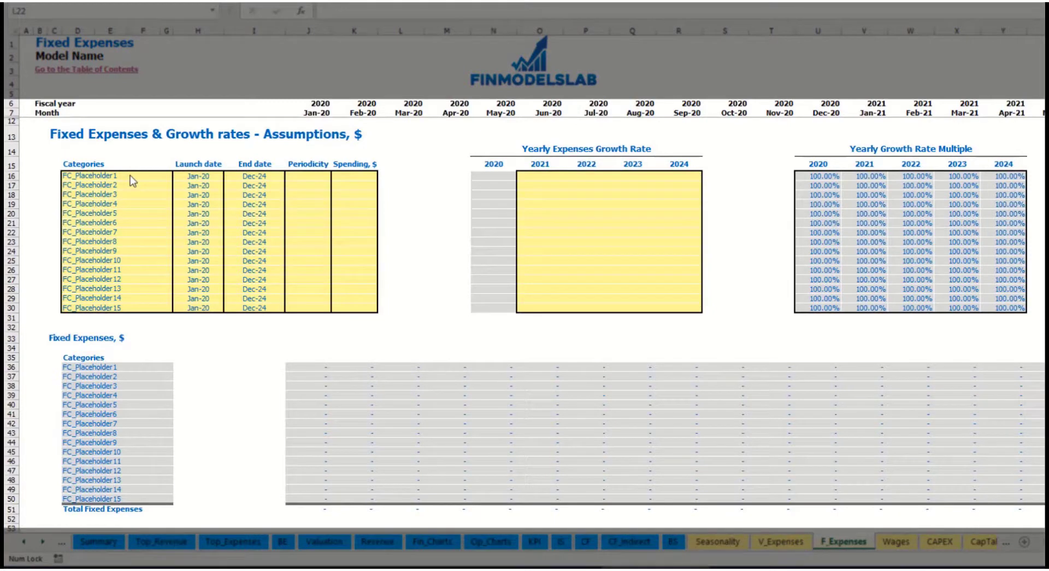
- Name the first fixed expense category Utilities and set its launch date to Mar-20
click(116, 178)
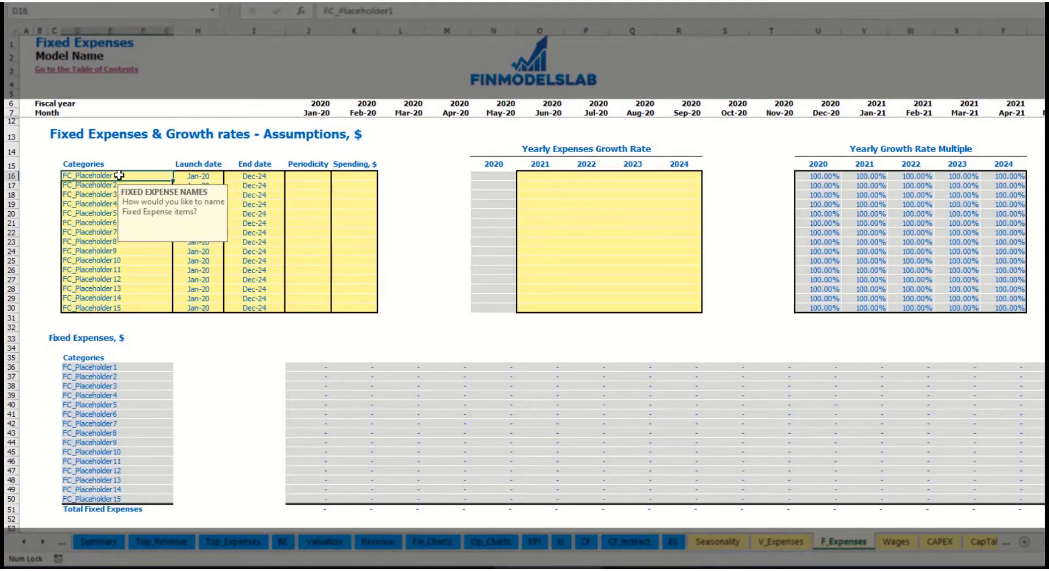
text(Utilities)
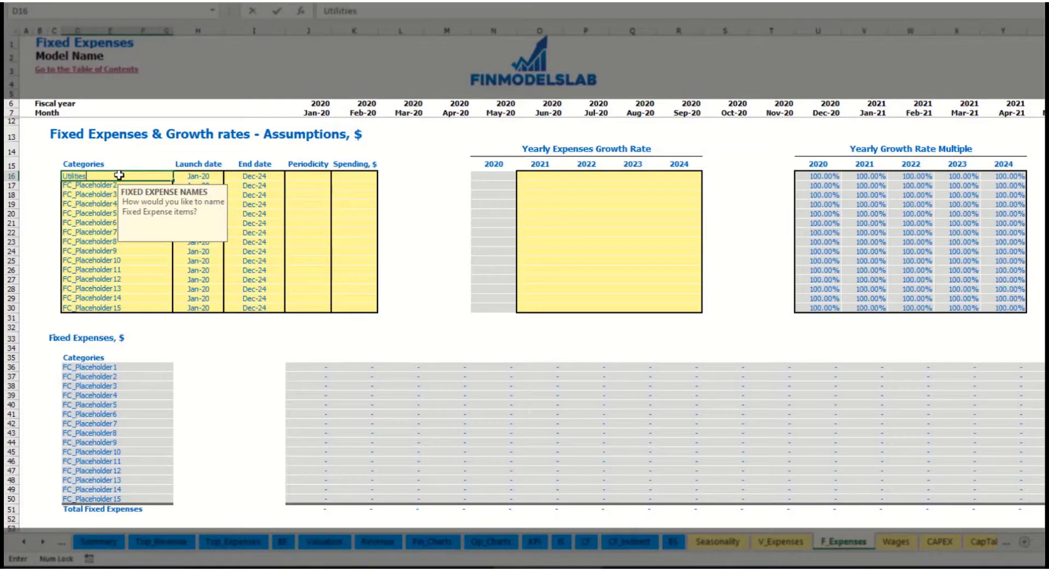
key(Return)
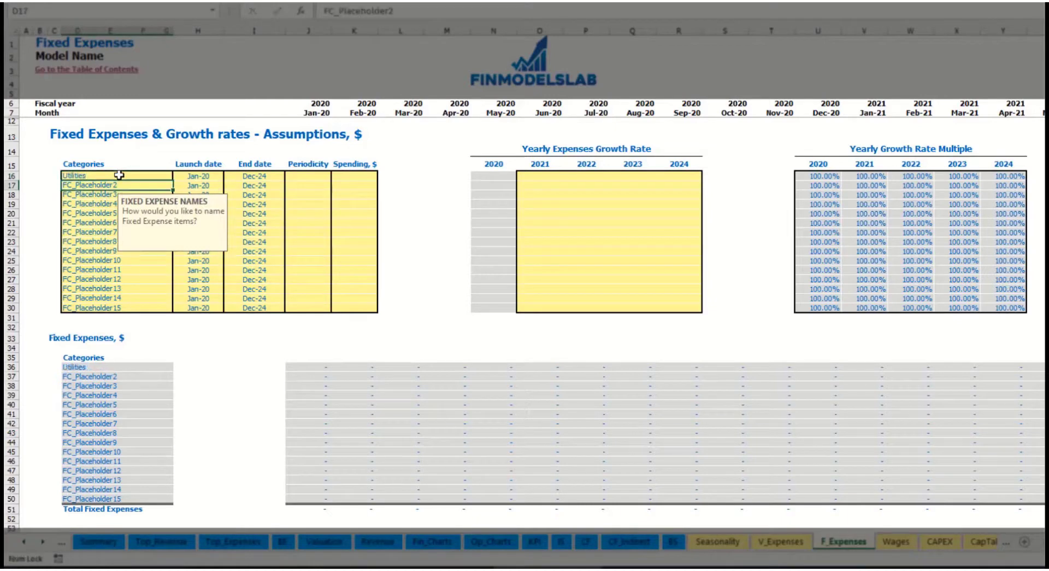
click(205, 176)
click(228, 176)
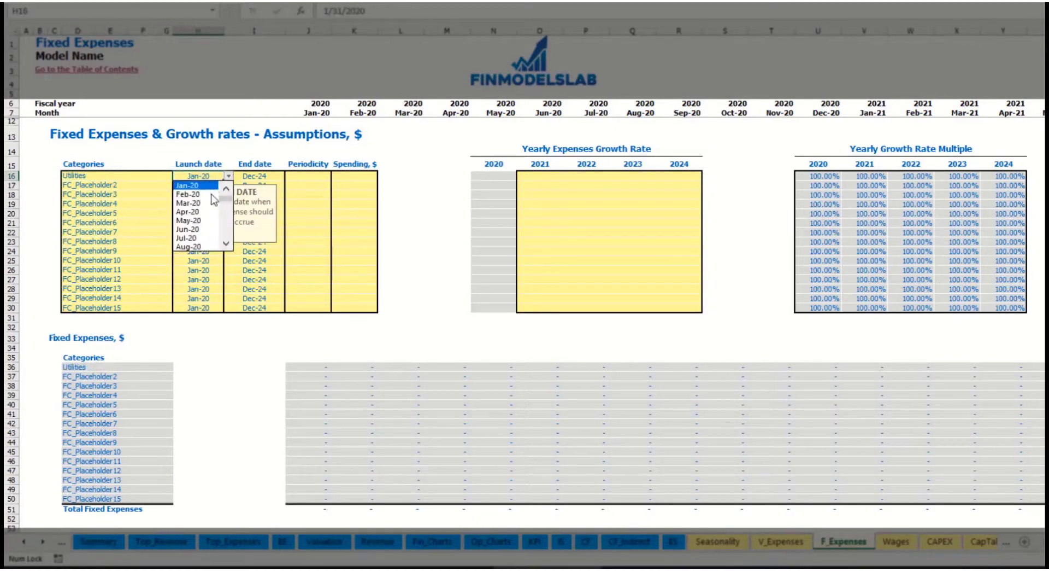
click(192, 206)
- Check the Utilities end date against the monthly timeline in the Fixed Expenses sheet's header row
click(274, 175)
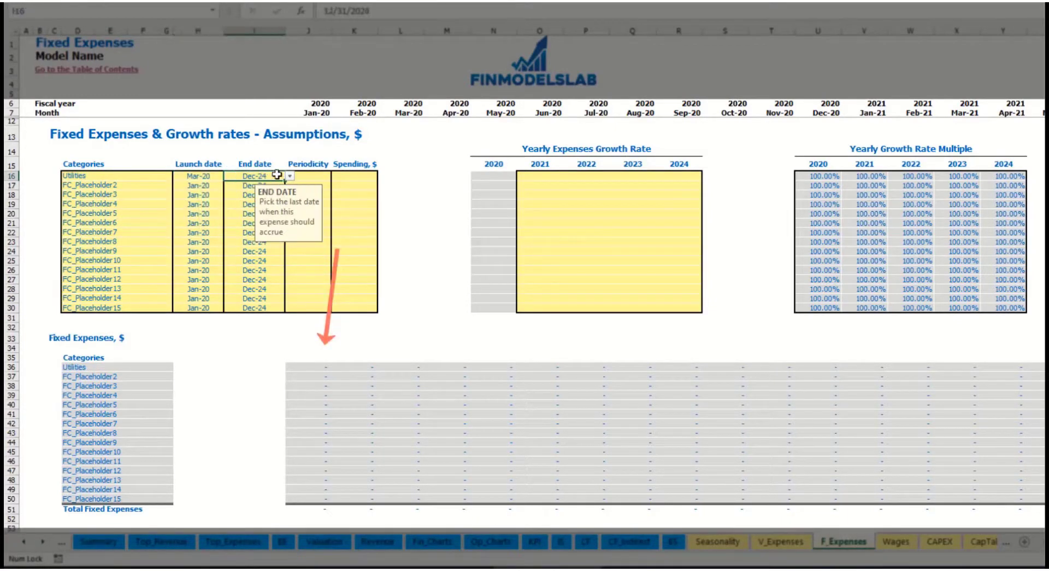
click(315, 114)
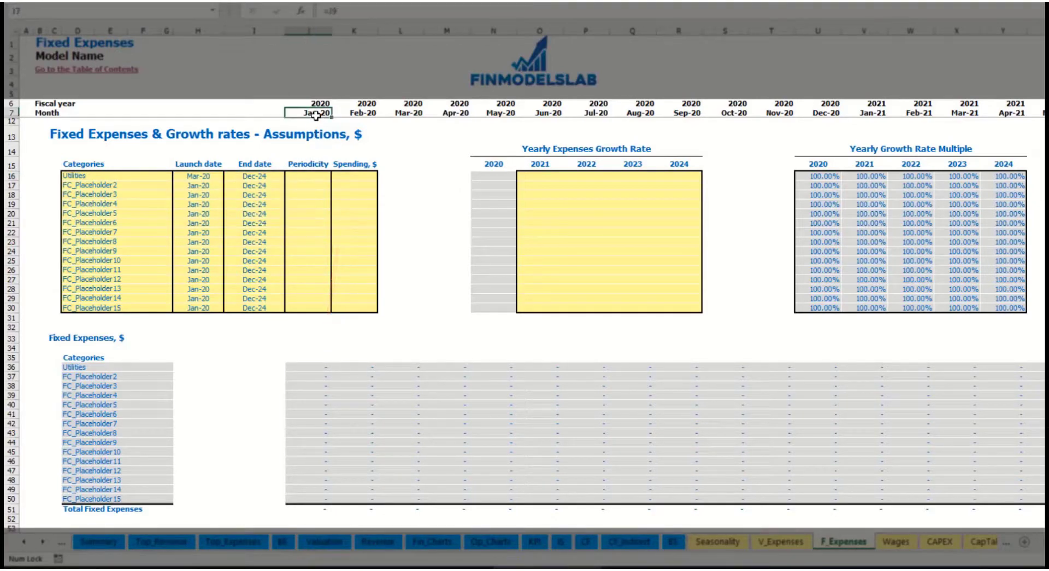
key(ctrl+Right)
key(ctrl+Left)
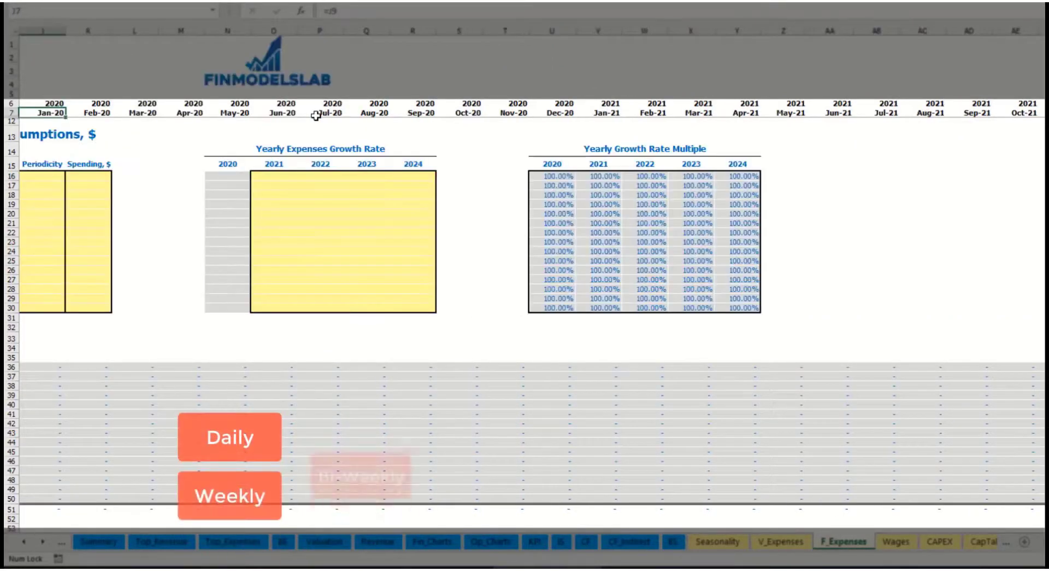
key(Left)
key(Left)
key(Left)
key(Home)
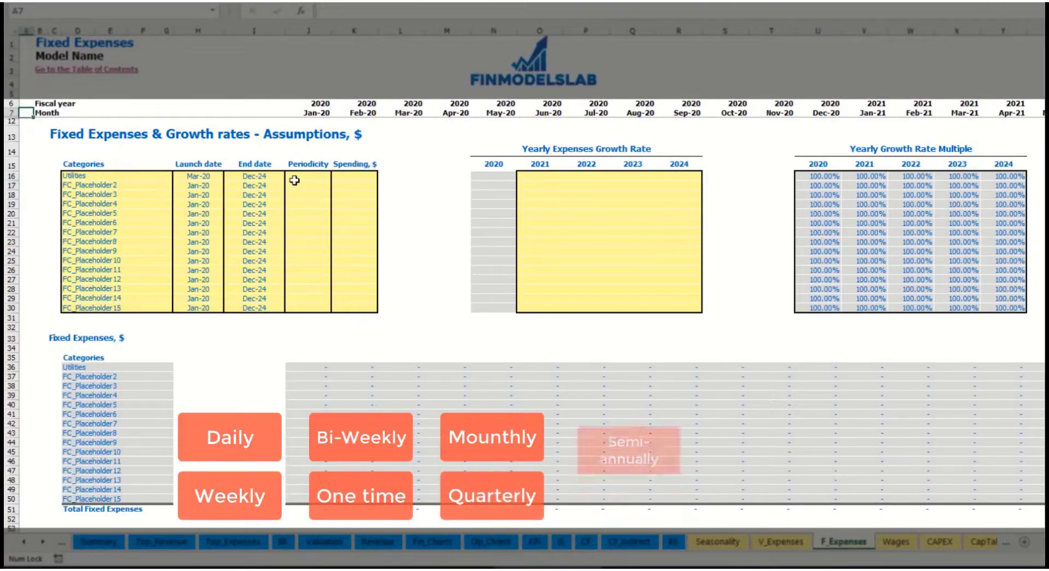
- Set the Utilities expense periodicity to Daily and its spending to $50
click(309, 176)
click(336, 176)
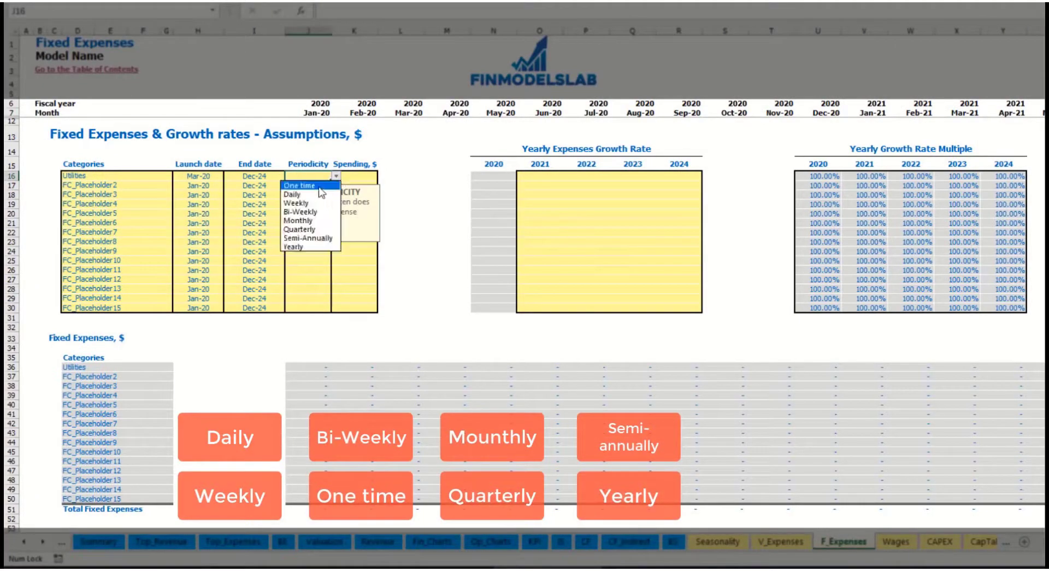
click(319, 194)
key(Right)
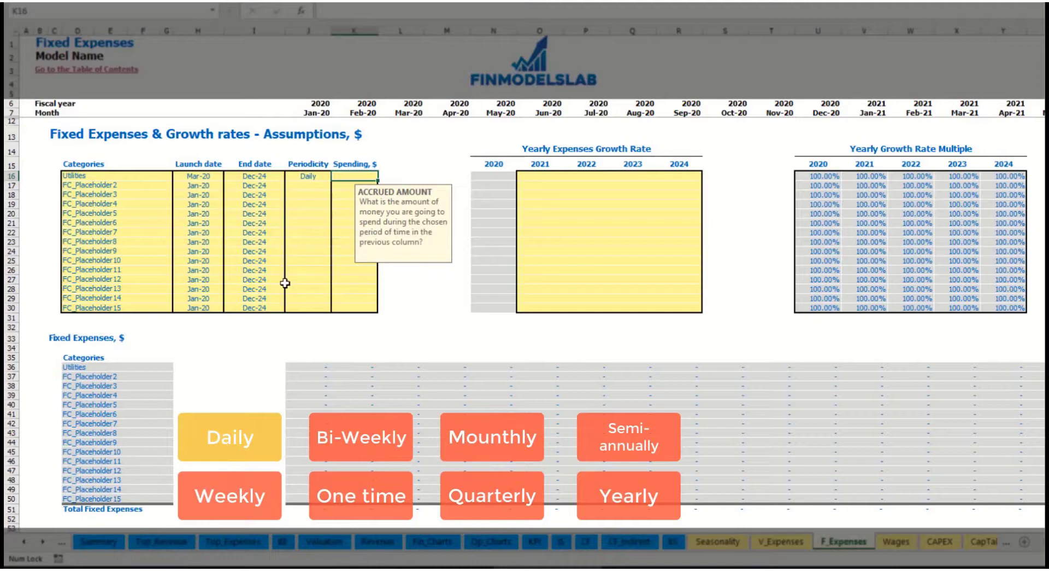
text(50)
key(Return)
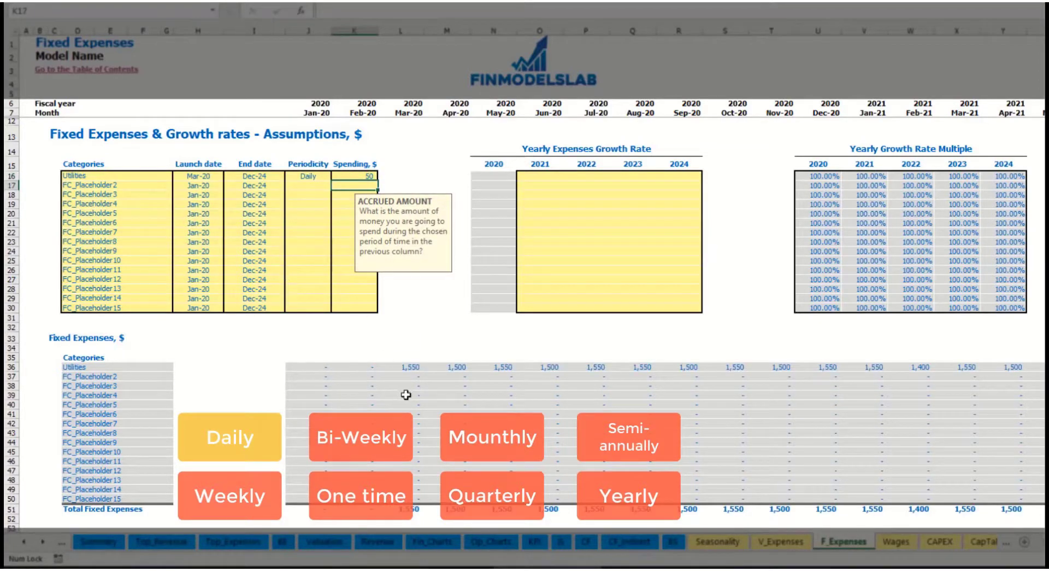
- Examine how the daily Utilities spending accrues in the March, April and May 2020 amounts of the Fixed Expenses table
click(413, 367)
click(454, 369)
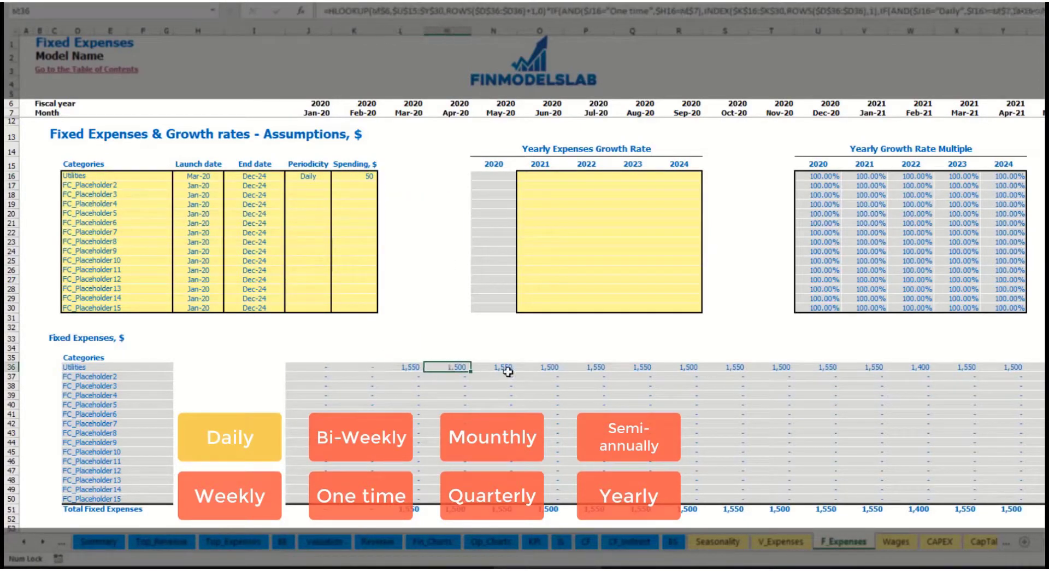
click(508, 369)
click(418, 360)
click(421, 371)
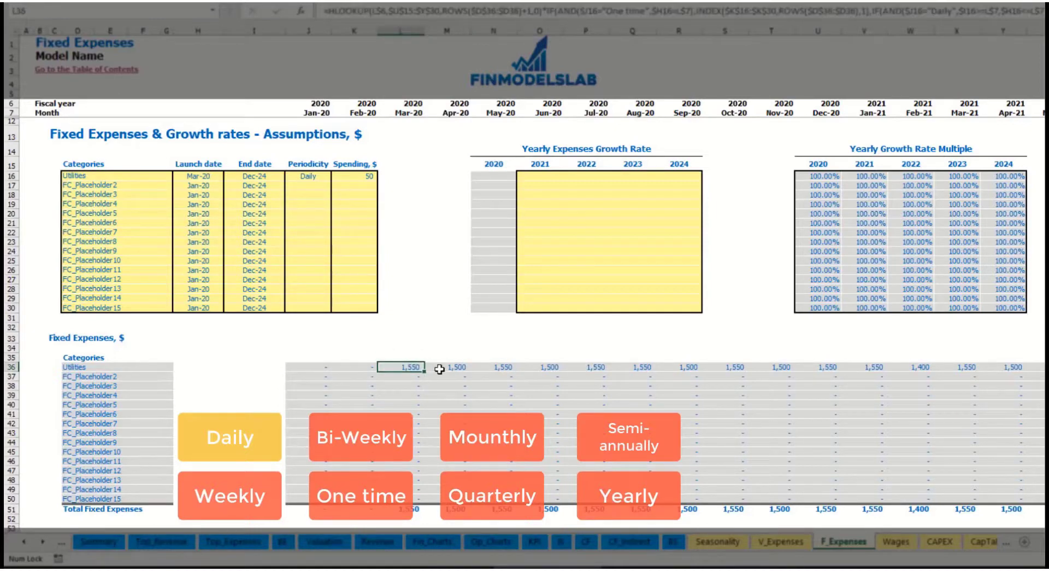
click(440, 368)
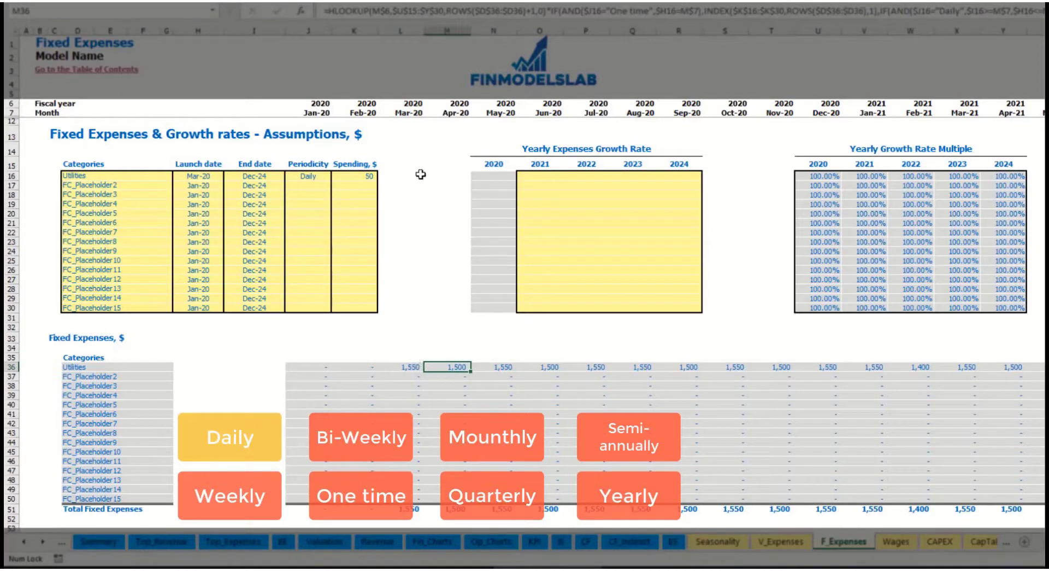
click(404, 111)
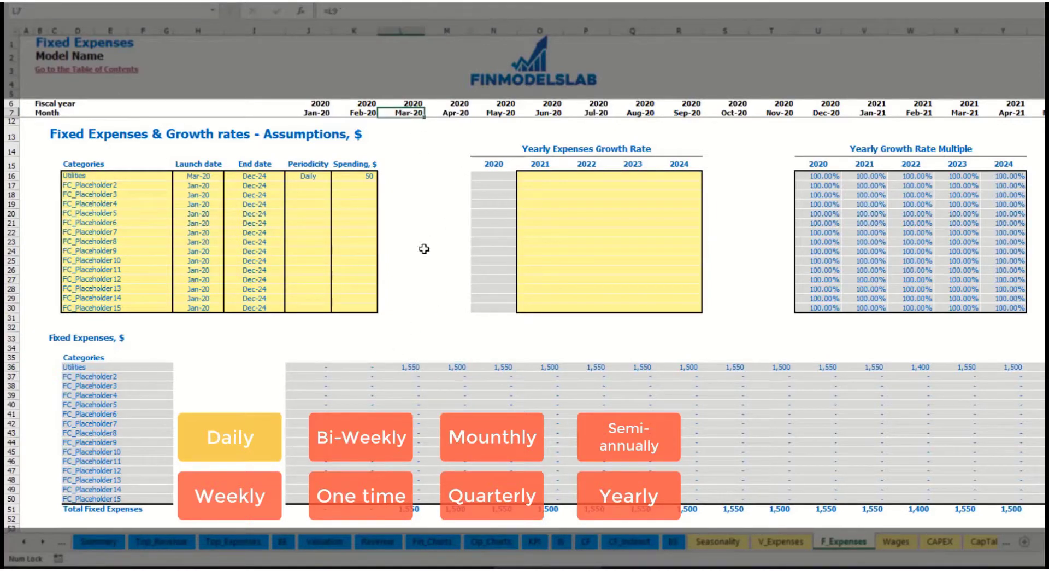
click(414, 367)
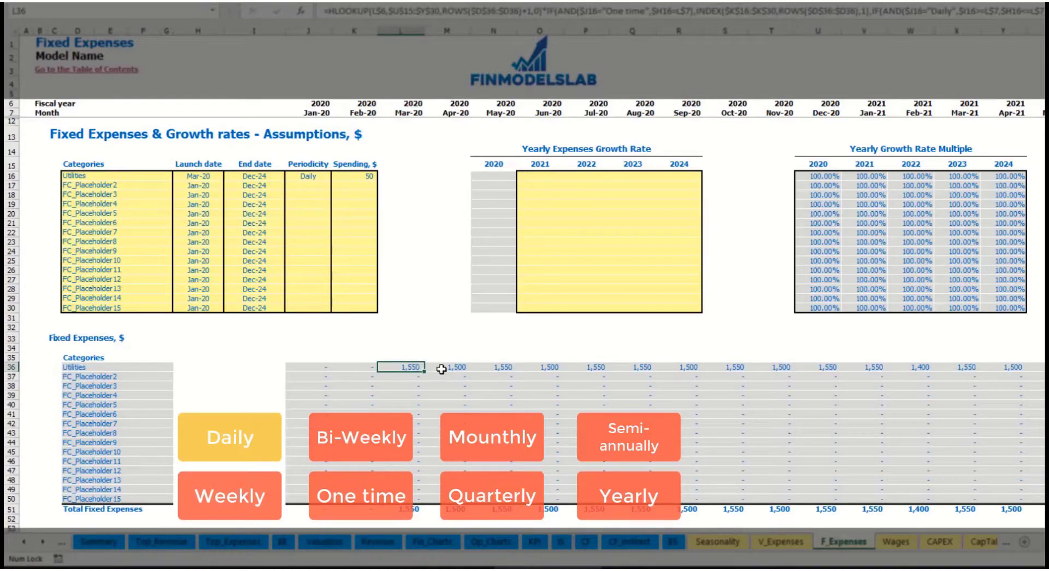
click(459, 366)
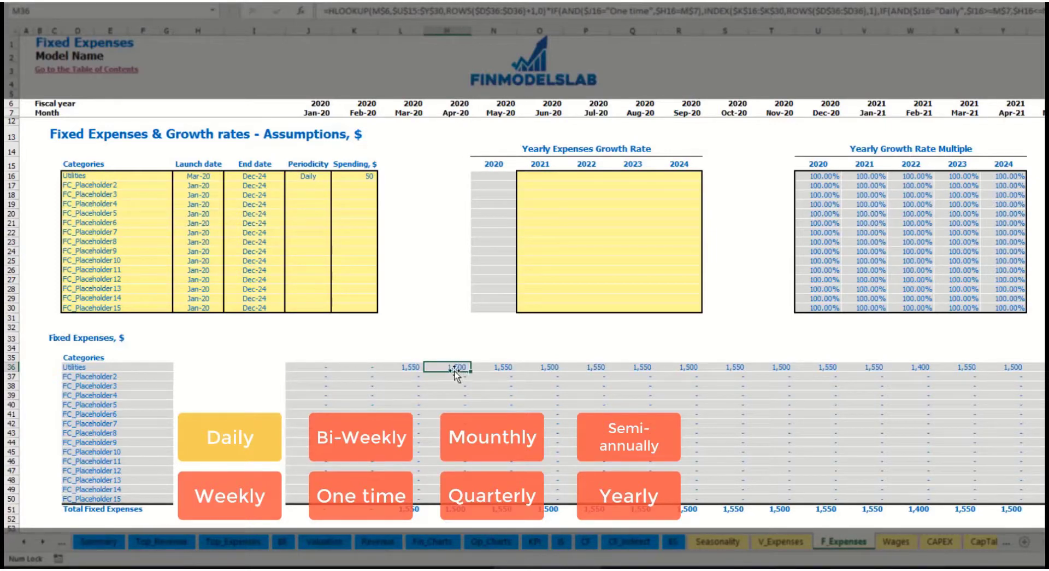
- Set the Utilities yearly expenses growth rate to 5% for every year from 2021 to 2024
click(547, 178)
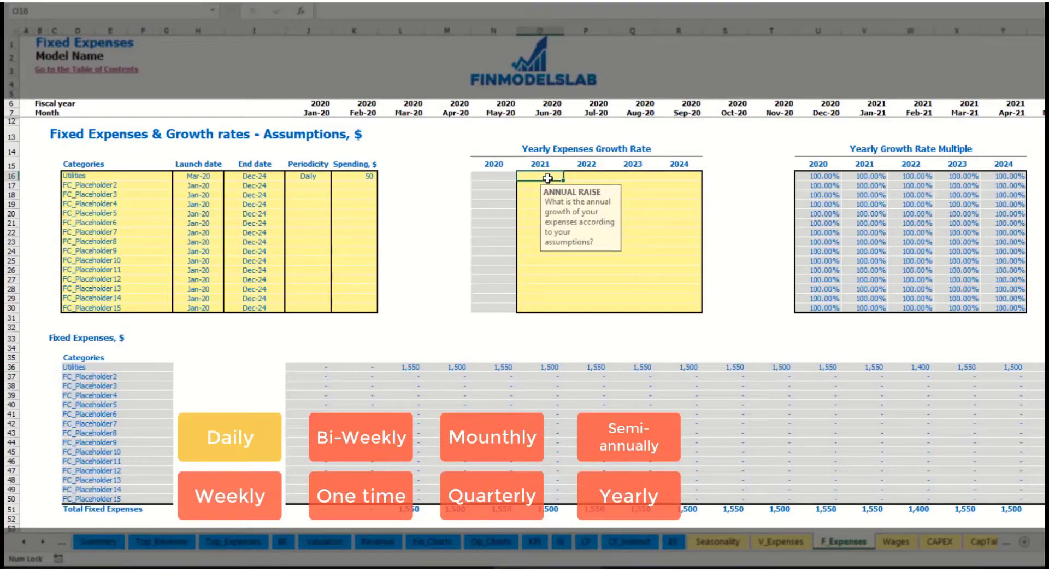
text(5%)
key(ctrl+Return)
key(ctrl+c)
key(Right)
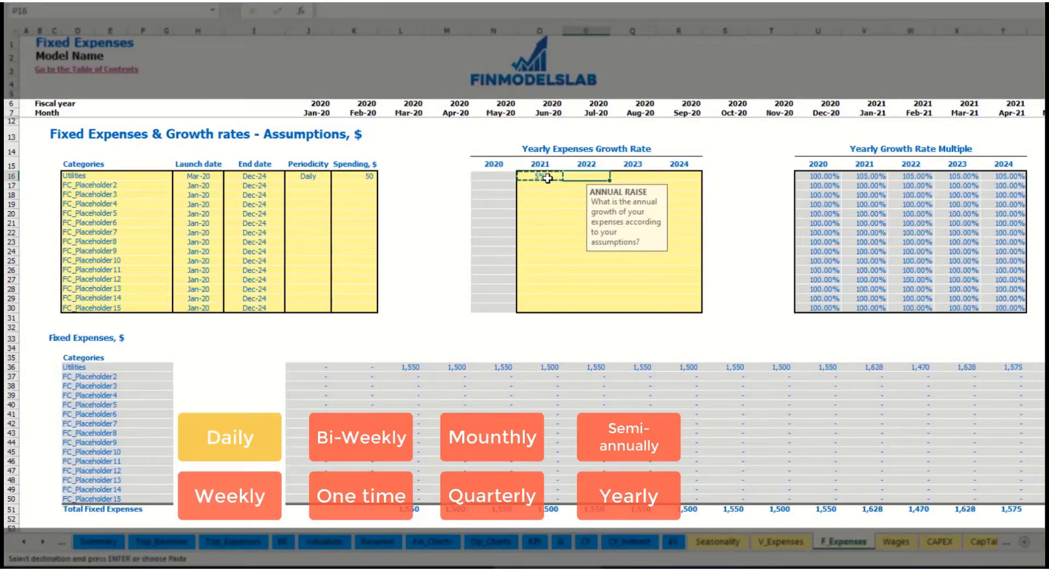
key(shift+Right)
key(shift+Right)
key(shift+Right)
key(ctrl+v)
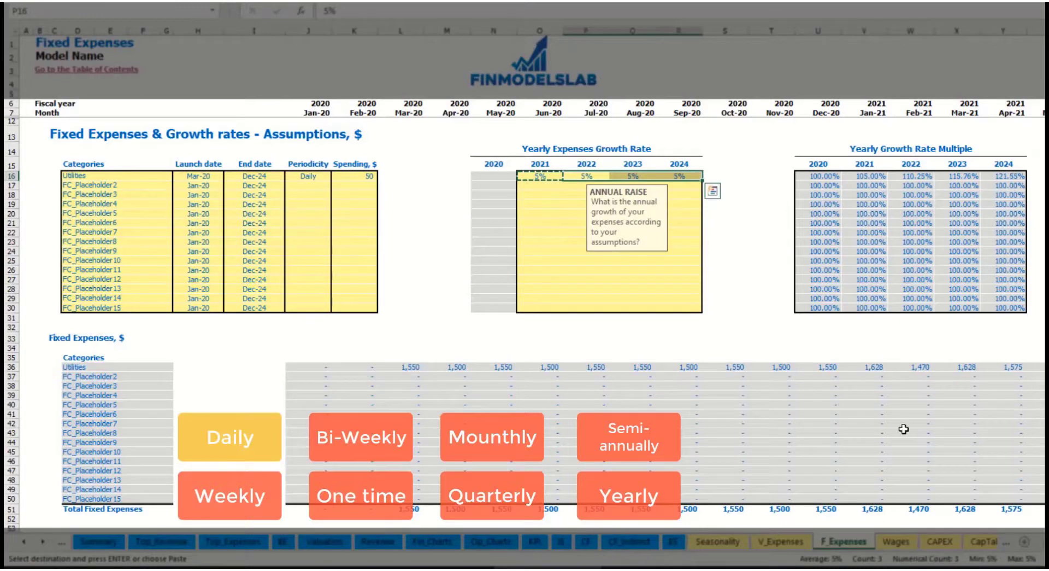
drag(548, 179, 678, 176)
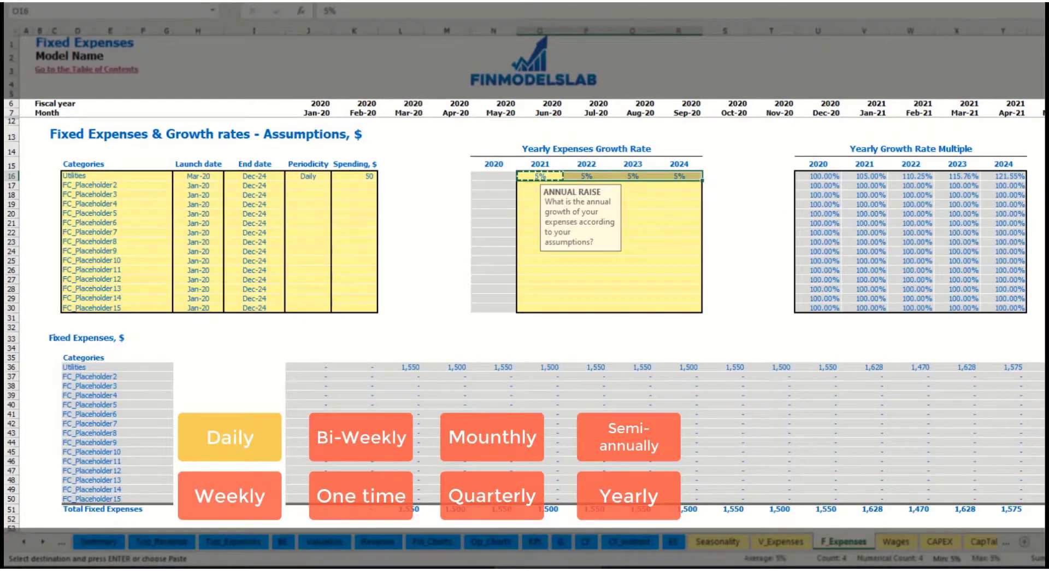
drag(1043, 541, 954, 528)
- Name the second fixed expense category Advertising
click(126, 182)
key(Escape)
text(Adver)
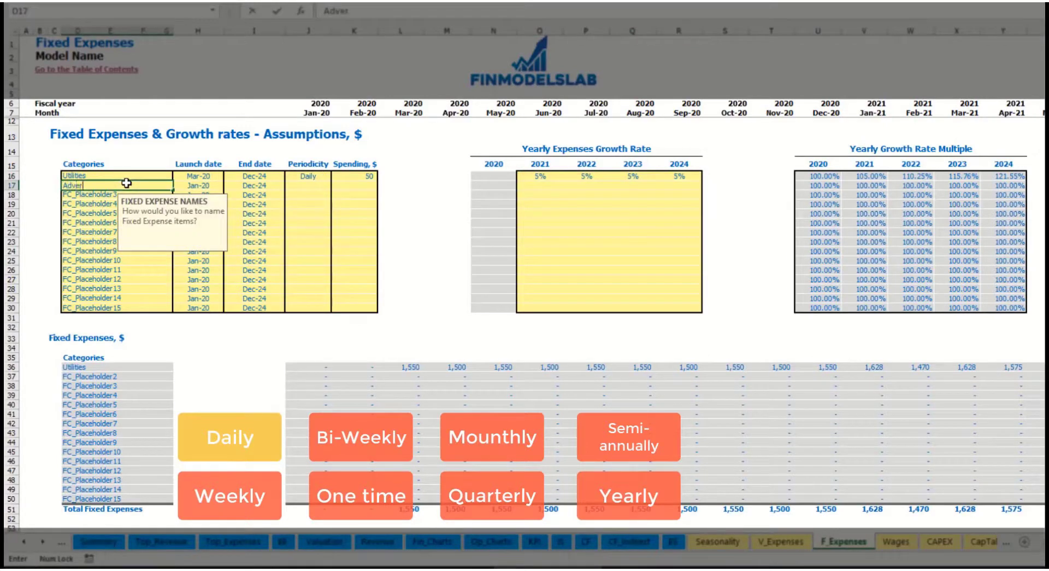
text(tising)
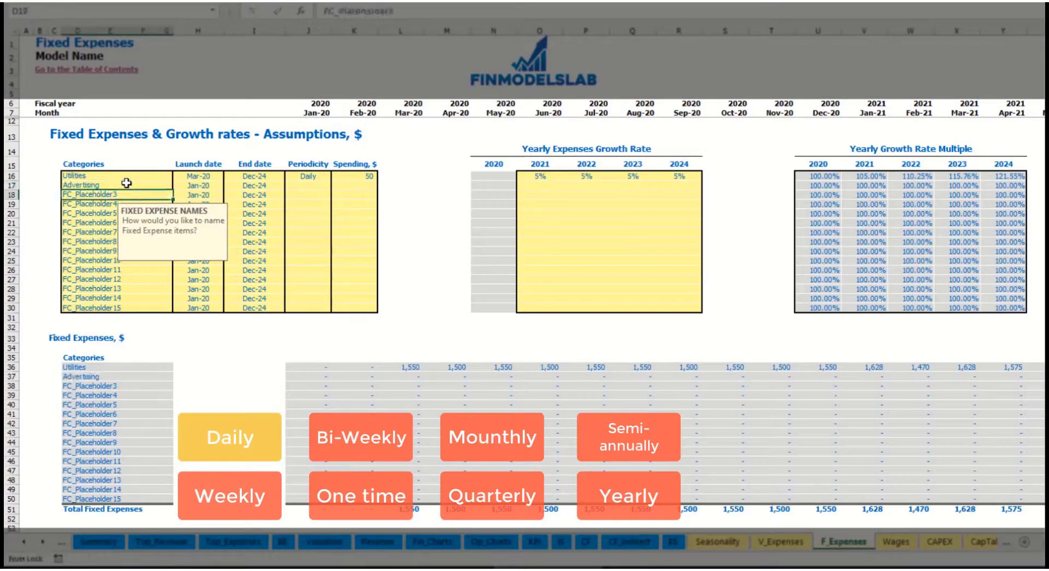
- Set the Advertising launch date to Mar-20 and its end date to Aug-24
click(199, 187)
click(229, 186)
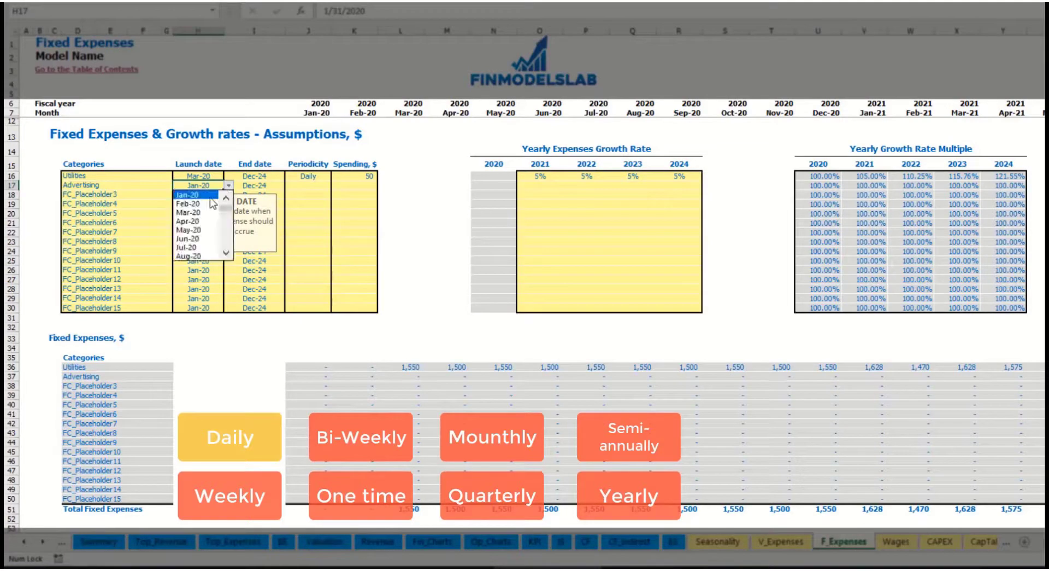
click(204, 214)
click(254, 187)
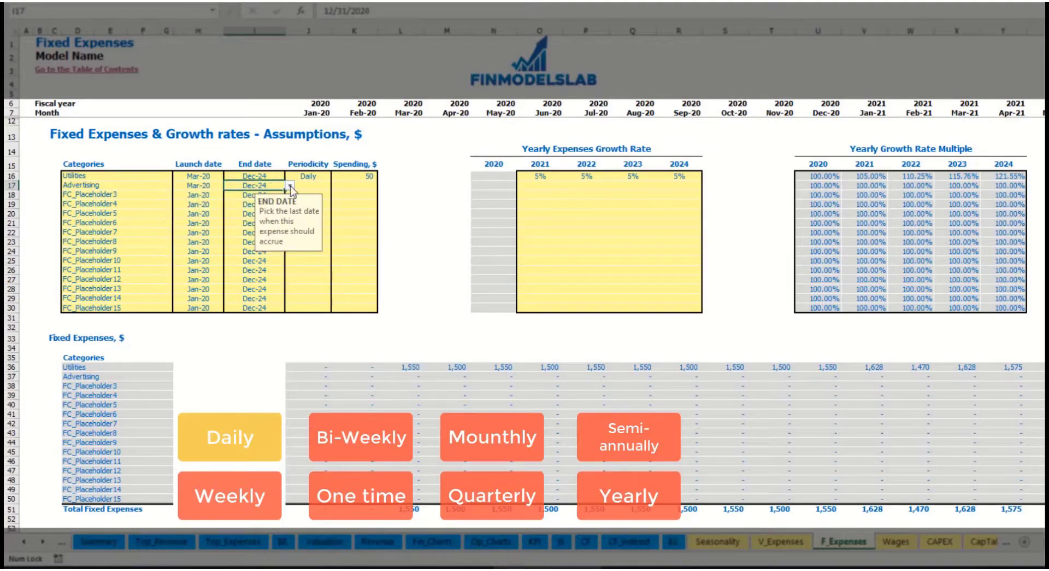
click(289, 186)
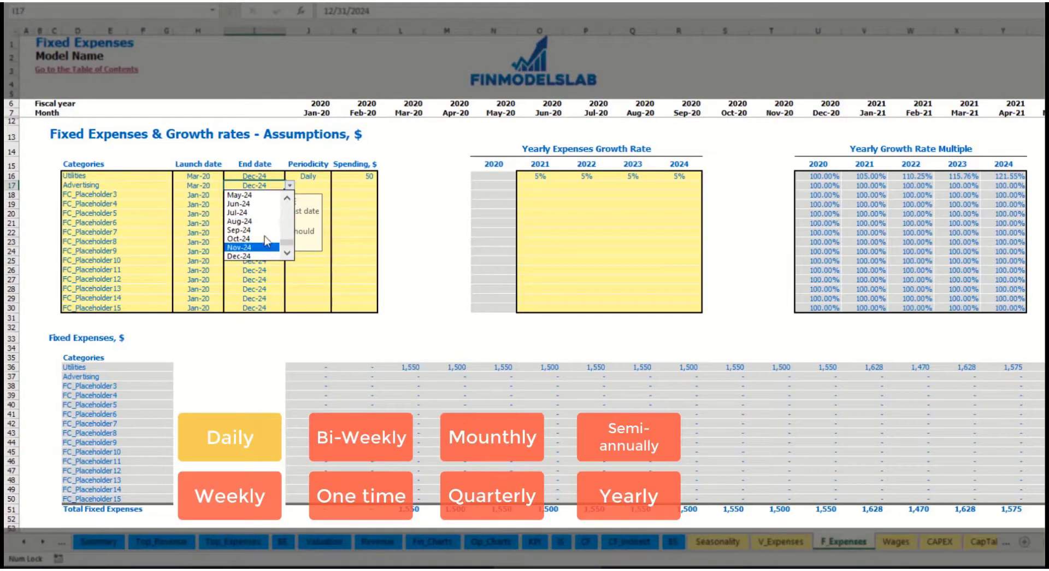
click(259, 221)
- Set the Advertising periodicity to Weekly and its spending to $100
click(307, 185)
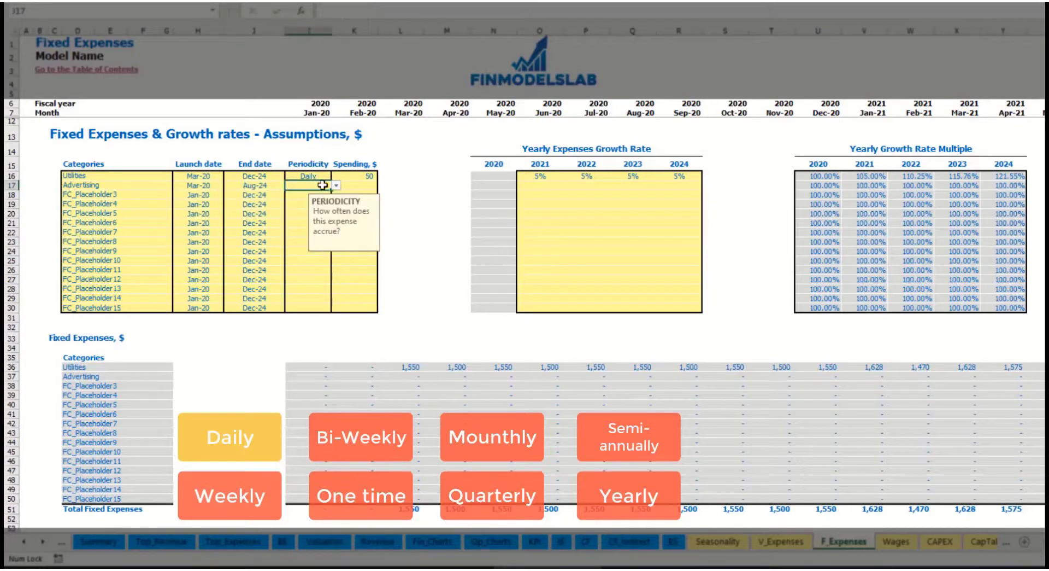
click(336, 186)
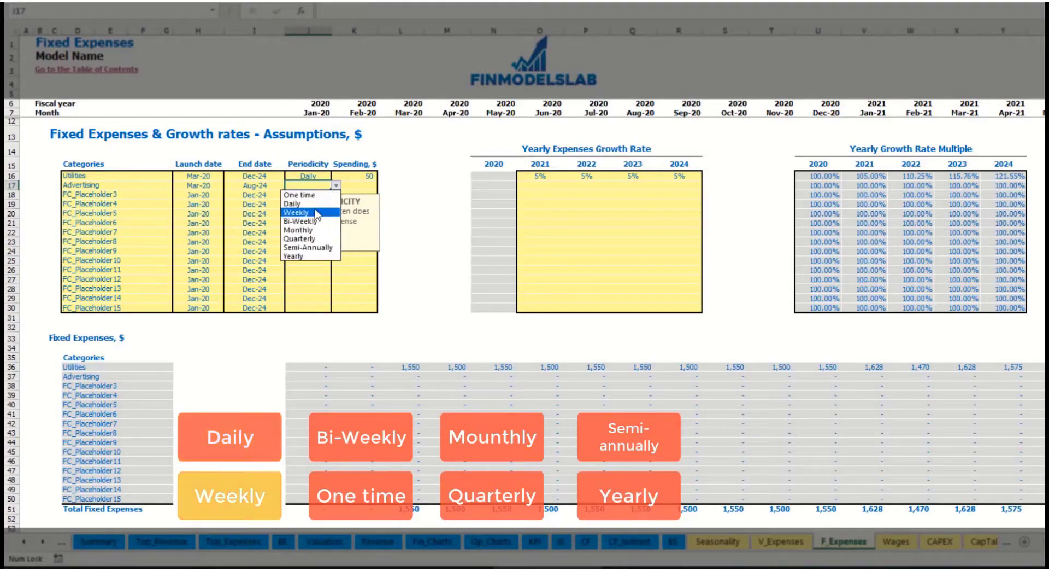
click(316, 212)
click(352, 188)
text(100)
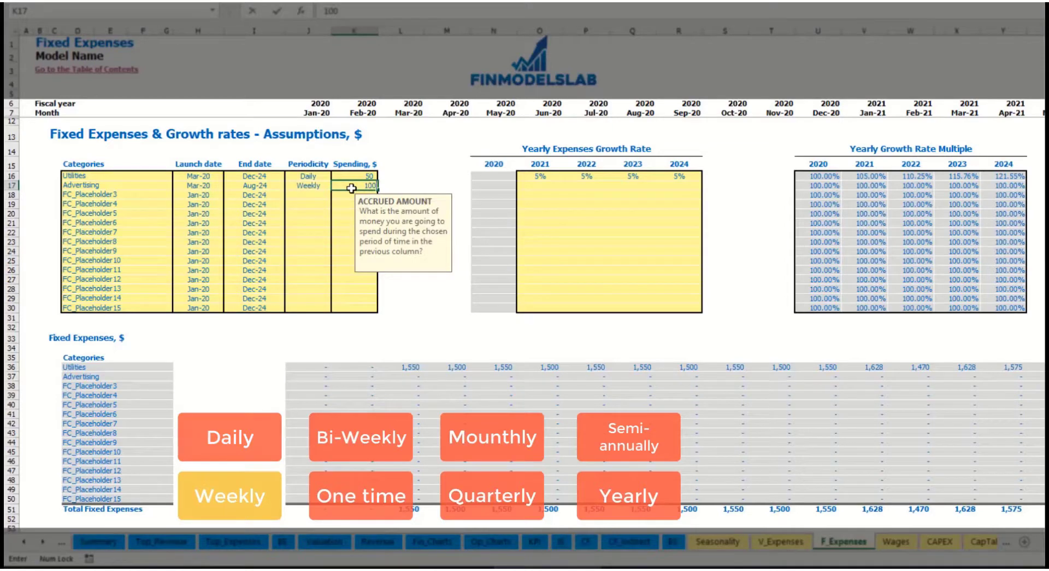
key(Return)
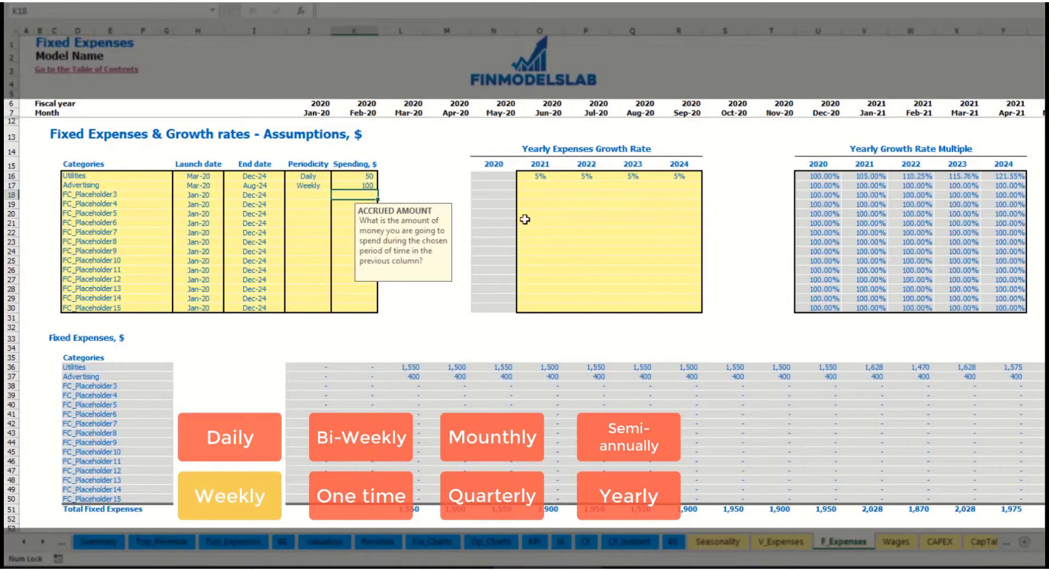
- Check the weekly-based Advertising amounts in the Fixed Expenses table from March 2020 through the August 2024 end date
click(413, 376)
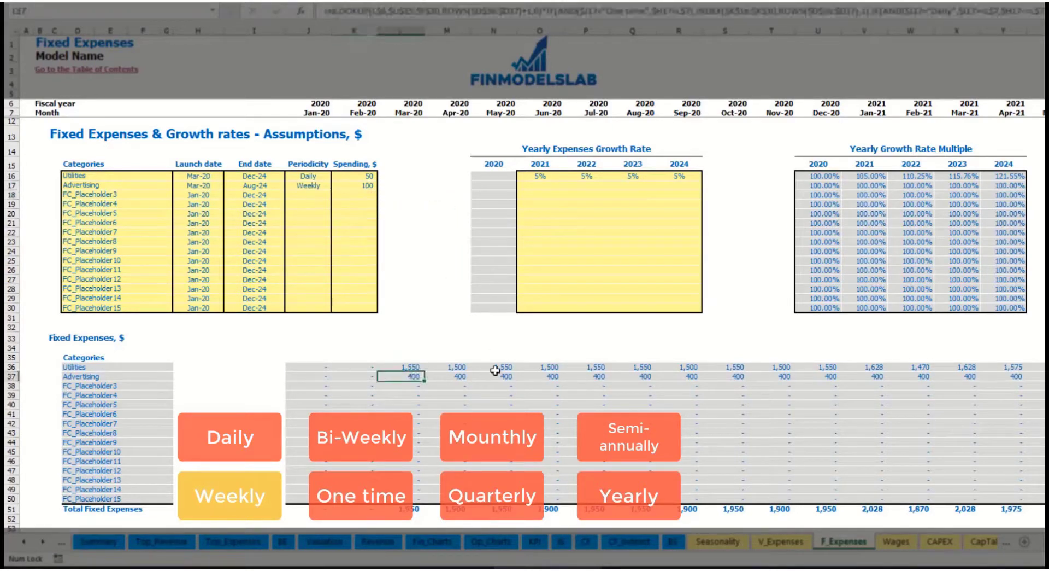
scroll(524, 273, right, 10)
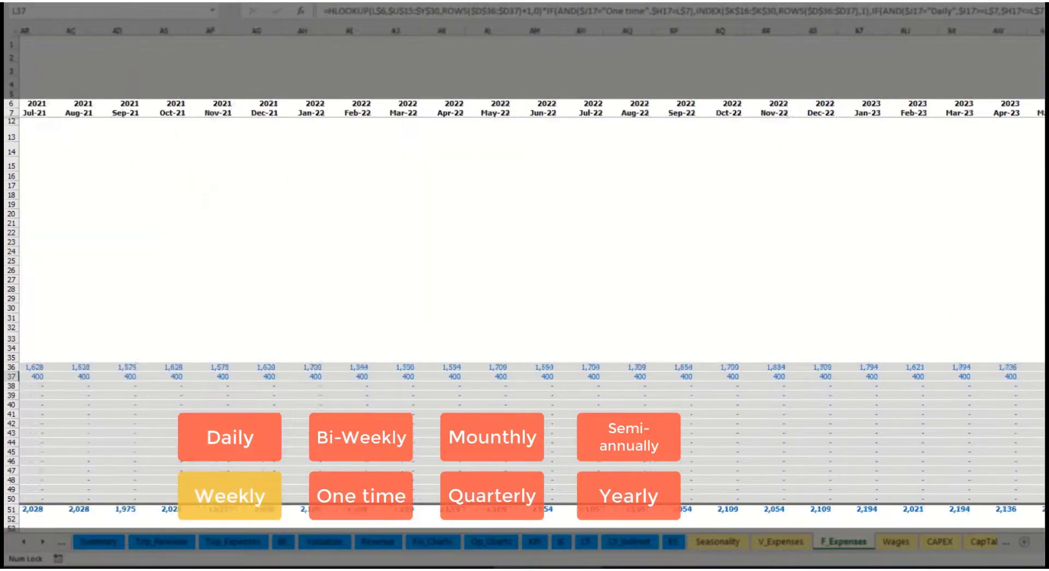
click(1042, 31)
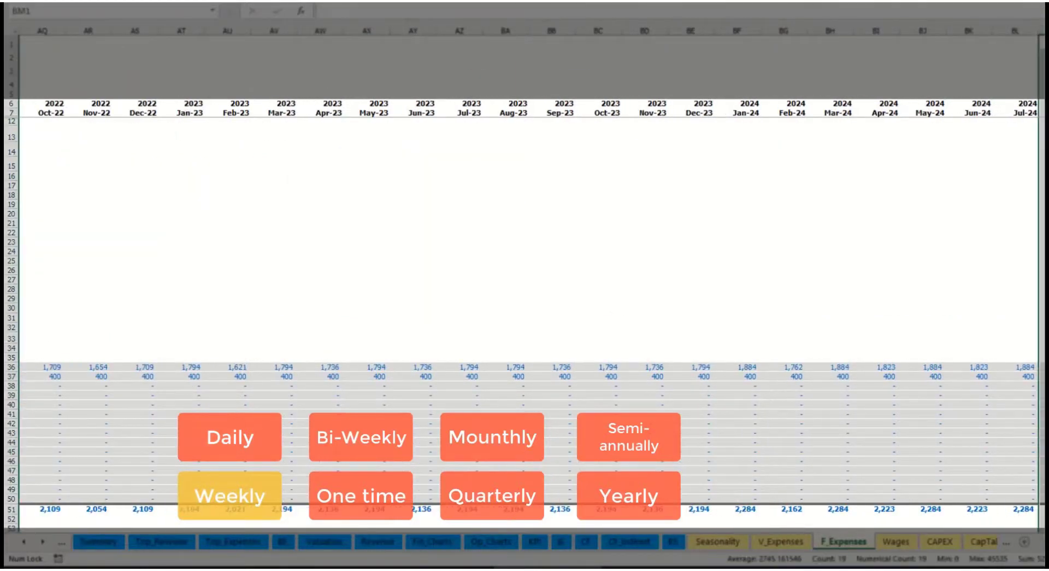
click(1042, 376)
scroll(525, 273, left, 10)
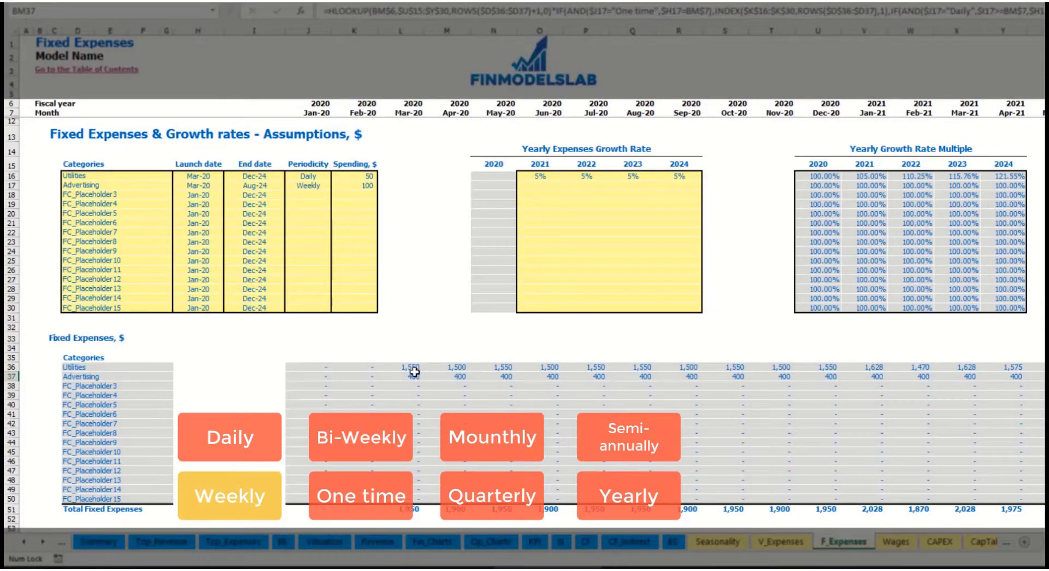
- Set the Advertising periodicity to Bi-Weekly and its spending to $500
click(310, 185)
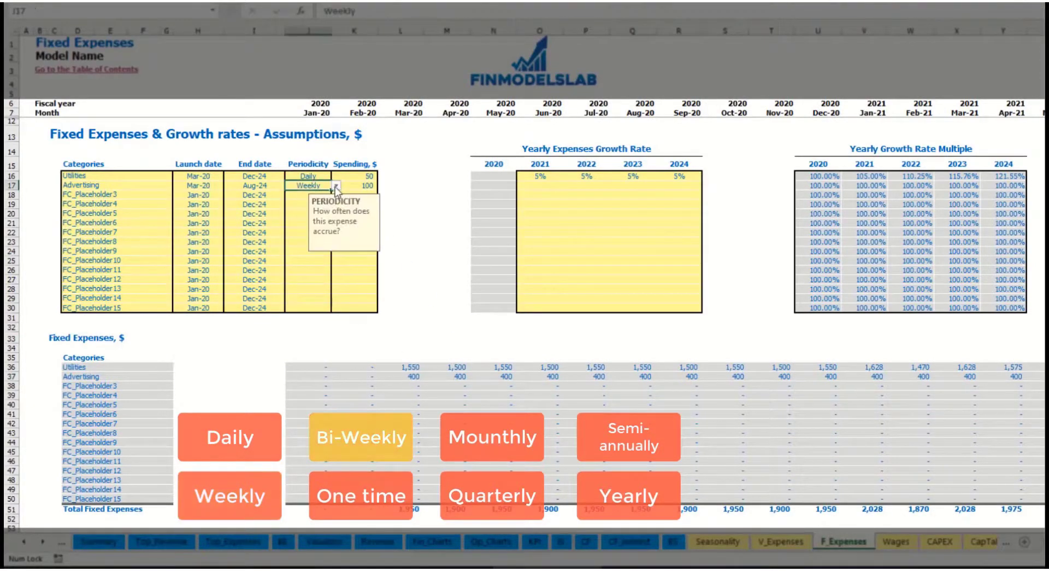
click(336, 186)
click(319, 221)
click(353, 187)
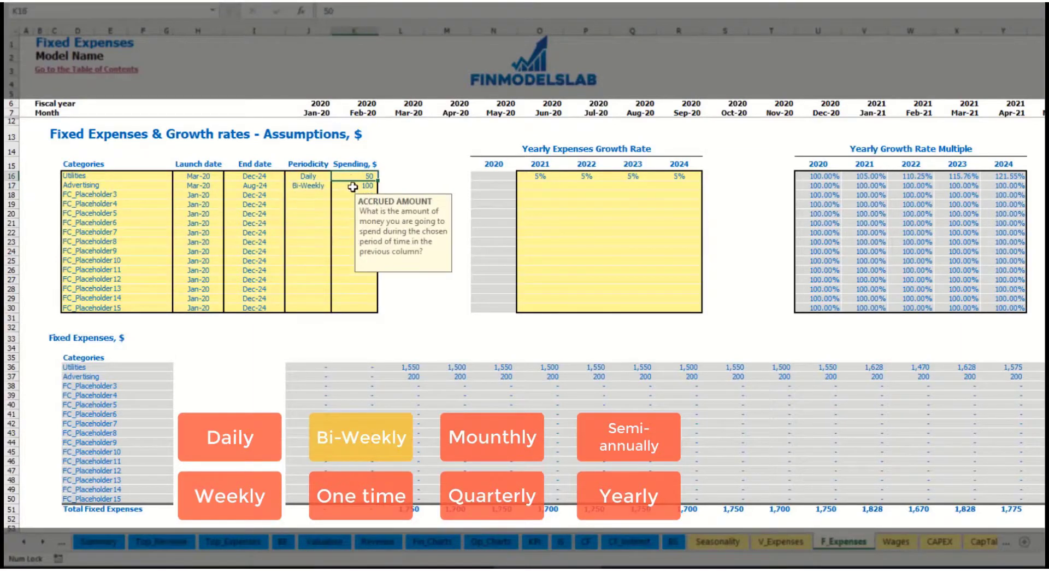
text(500)
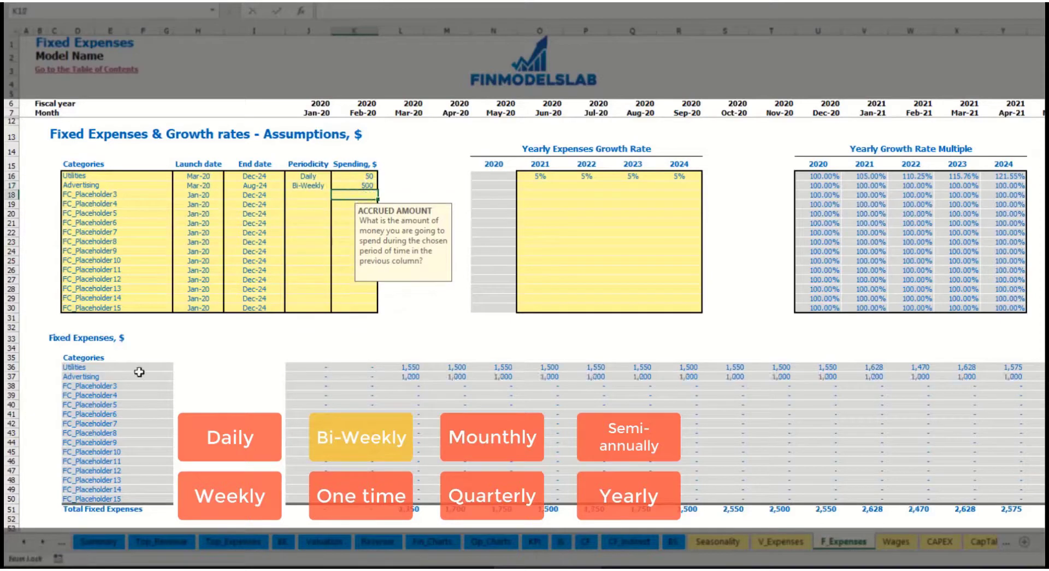
- Set the Advertising launch date to Jul-20
click(200, 176)
click(201, 185)
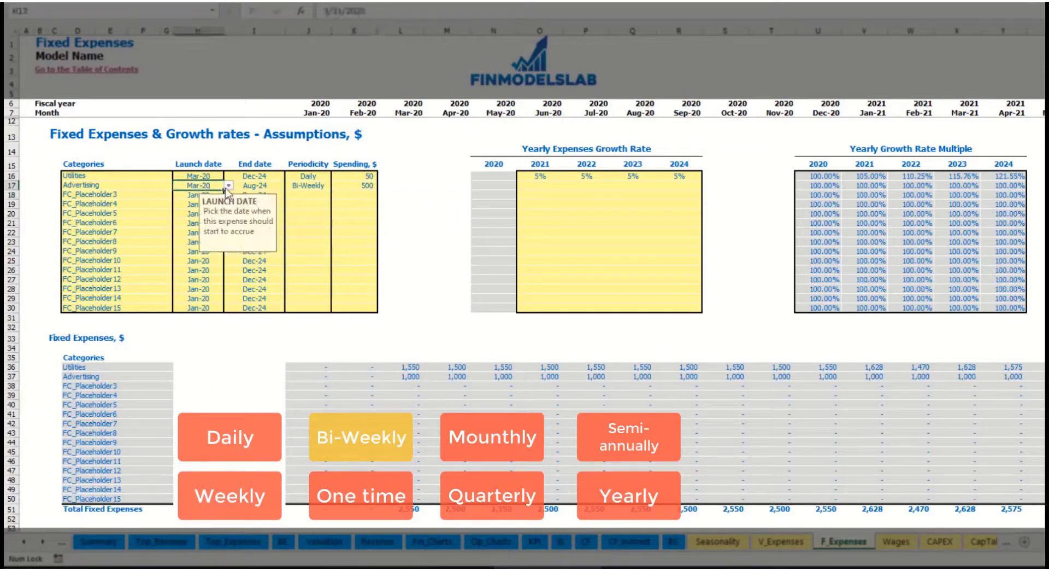
click(229, 190)
click(217, 187)
click(228, 186)
click(213, 230)
- Examine the monthly Advertising amounts in the Fixed Expenses table from July 2020 onward
click(595, 376)
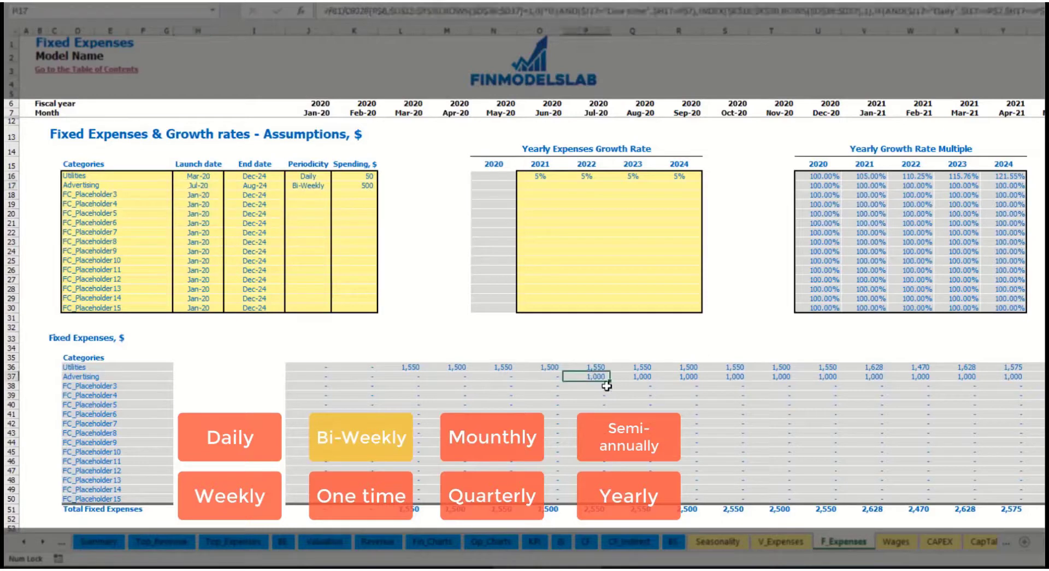
key(Right)
key(Right)
key(Right)
key(Right)
key(Right)
key(Right)
key(Right)
key(Right)
key(Right)
key(Right)
key(Right)
key(Right)
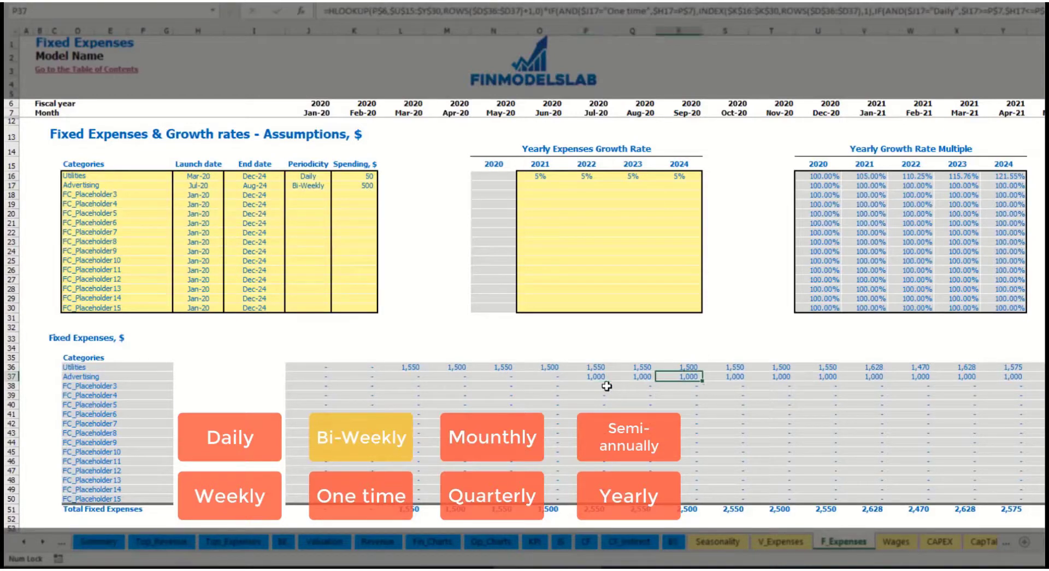
key(Right)
key(Right)
key(Right)
key(Right)
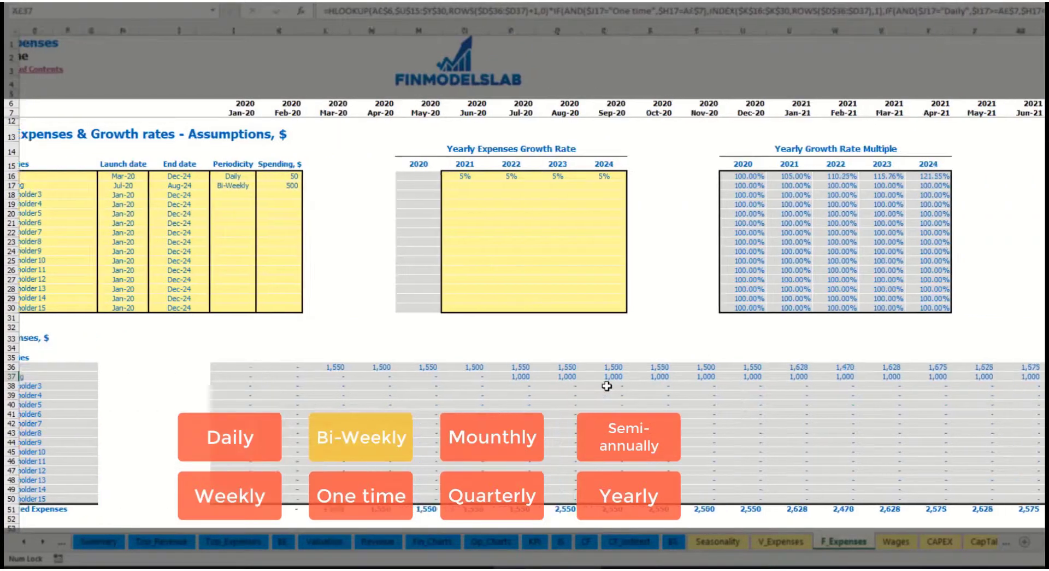
key(ctrl+Left)
key(ctrl+Left)
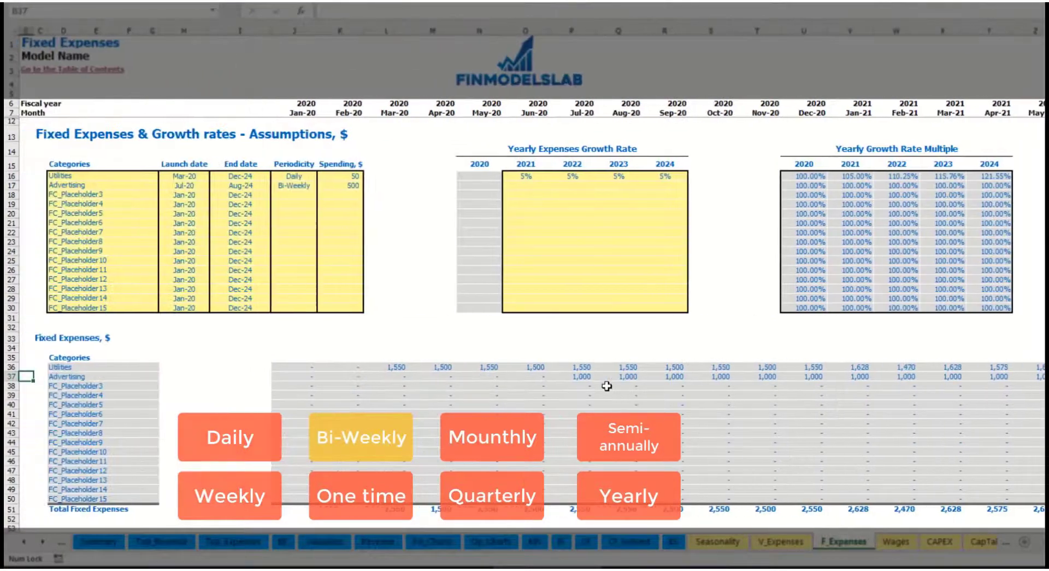
click(572, 376)
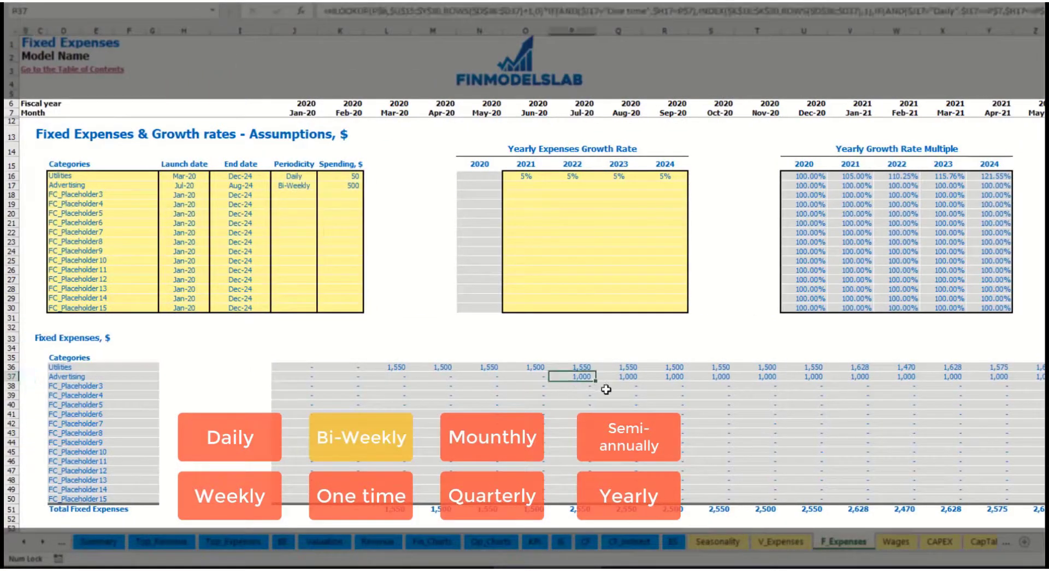
- Set the Advertising yearly expenses growth rate to 3% for every year from 2021 to 2024
click(524, 186)
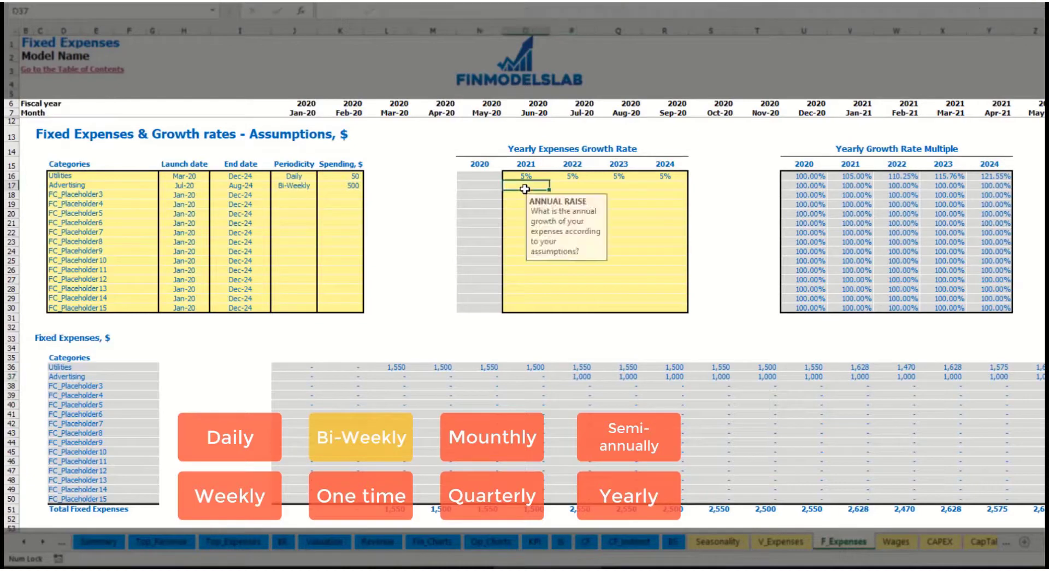
text(5)
key(Return)
key(Up)
key(ctrl+c)
key(Right)
key(shift+Right)
key(shift+Right)
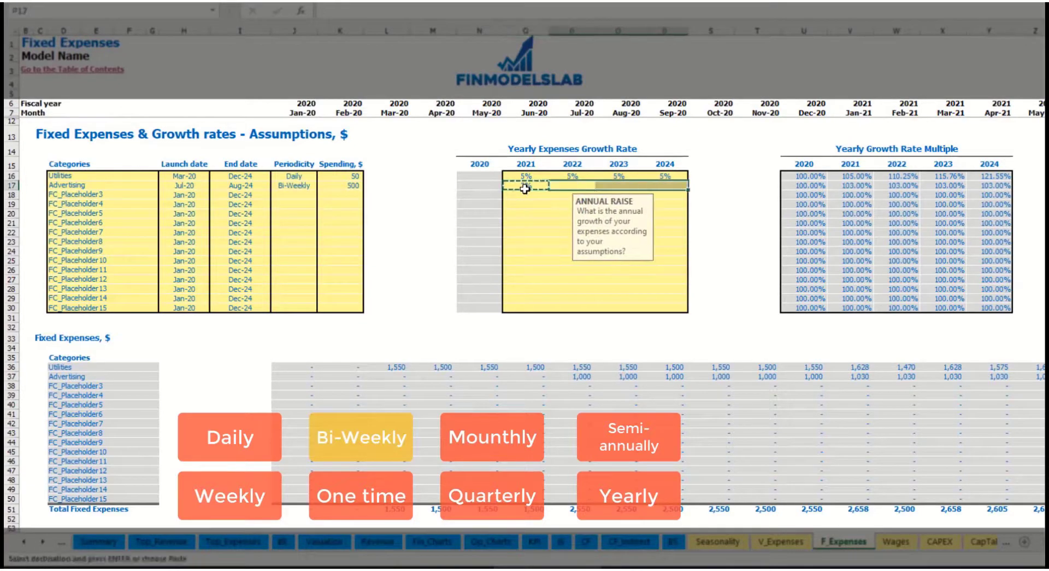
key(ctrl+v)
- Examine how the yearly growth rate changes the monthly Advertising amounts from January 2021 up to its end date
click(1045, 386)
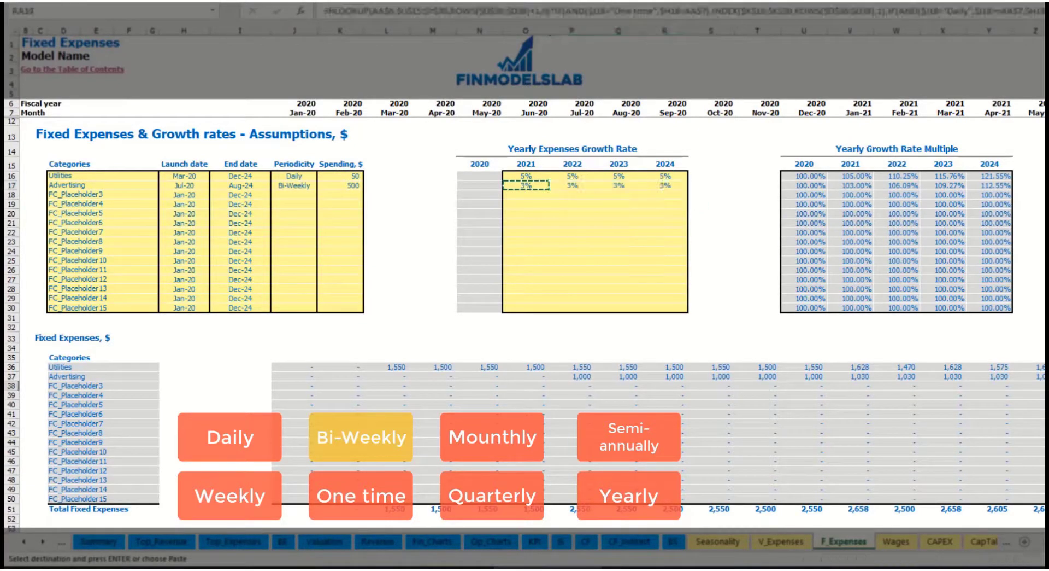
click(1005, 375)
click(880, 376)
click(840, 376)
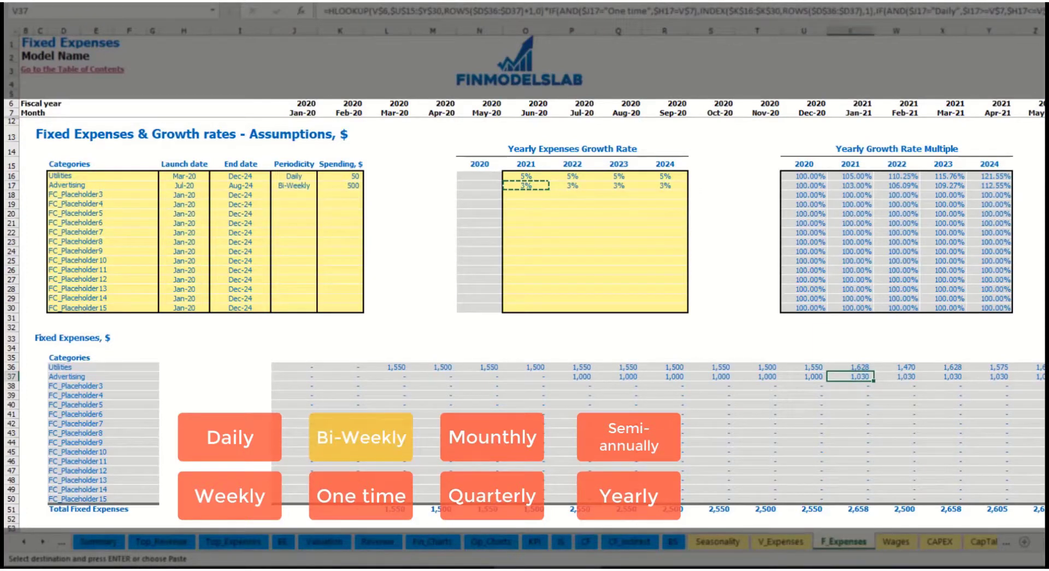
scroll(532, 269, right, 10)
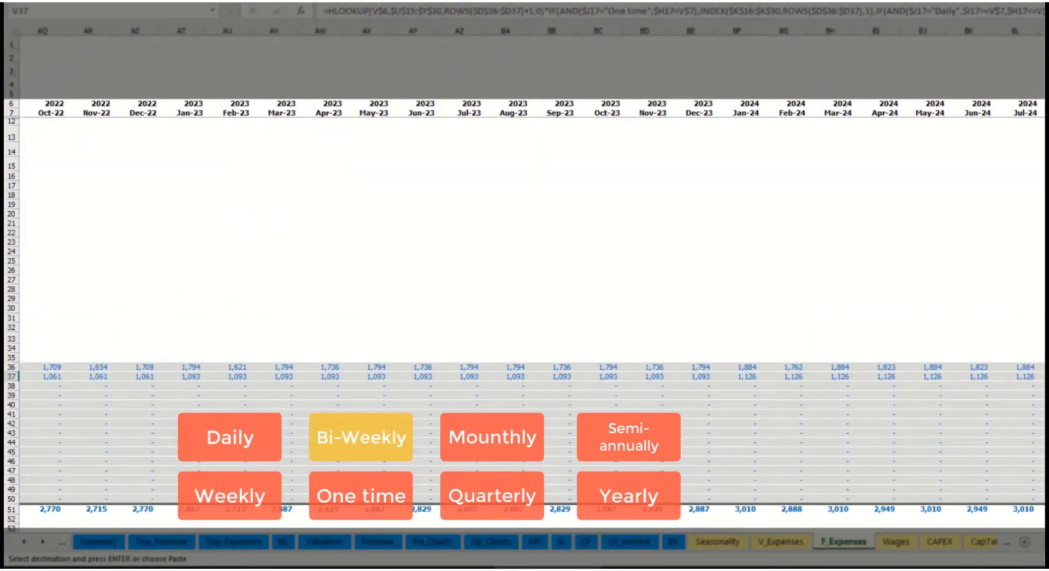
click(1041, 31)
scroll(1017, 520, left, 10)
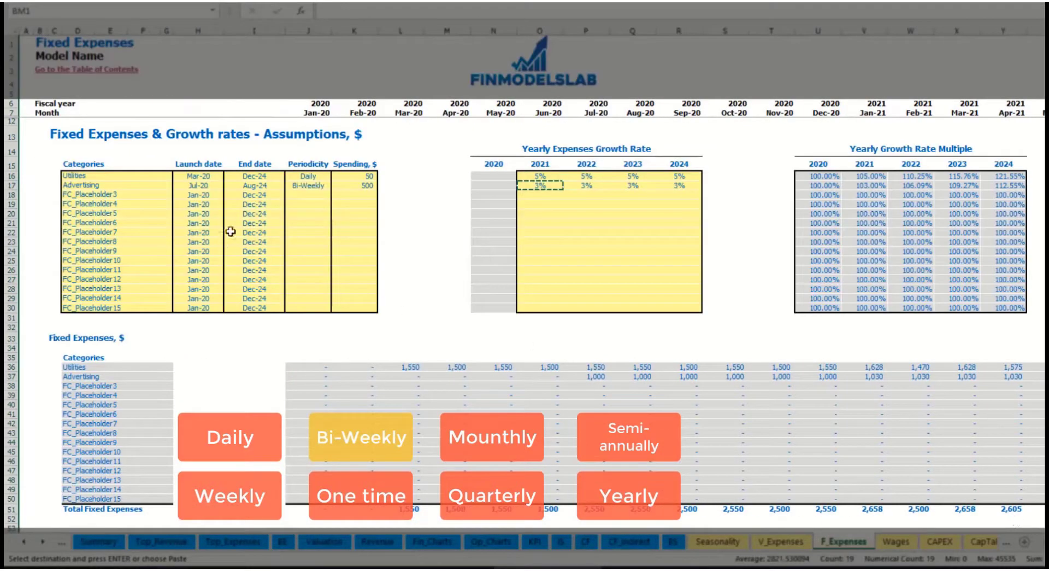
click(258, 186)
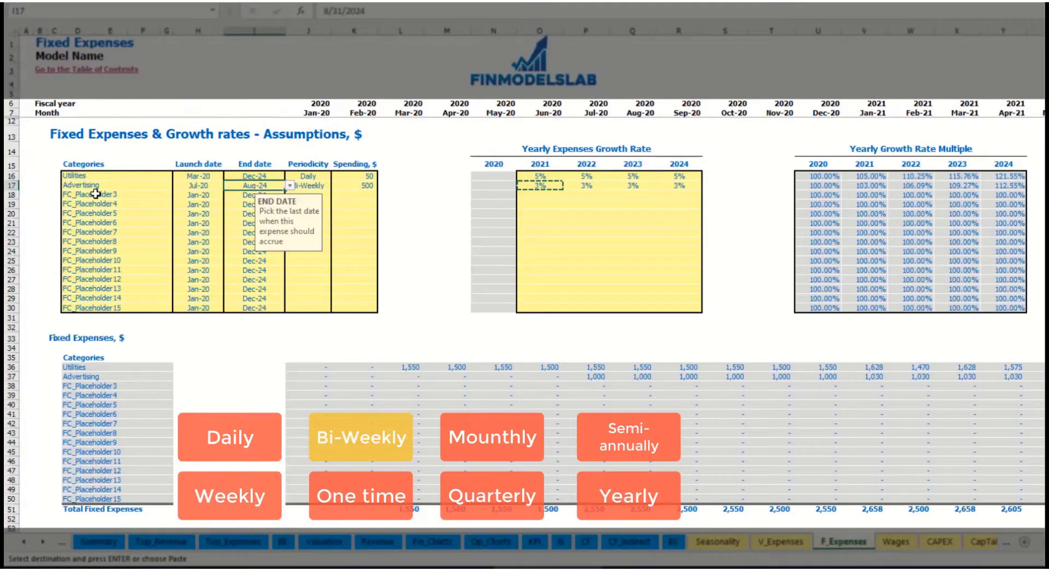
- Rename the third fixed expense category as Office Setup
click(96, 194)
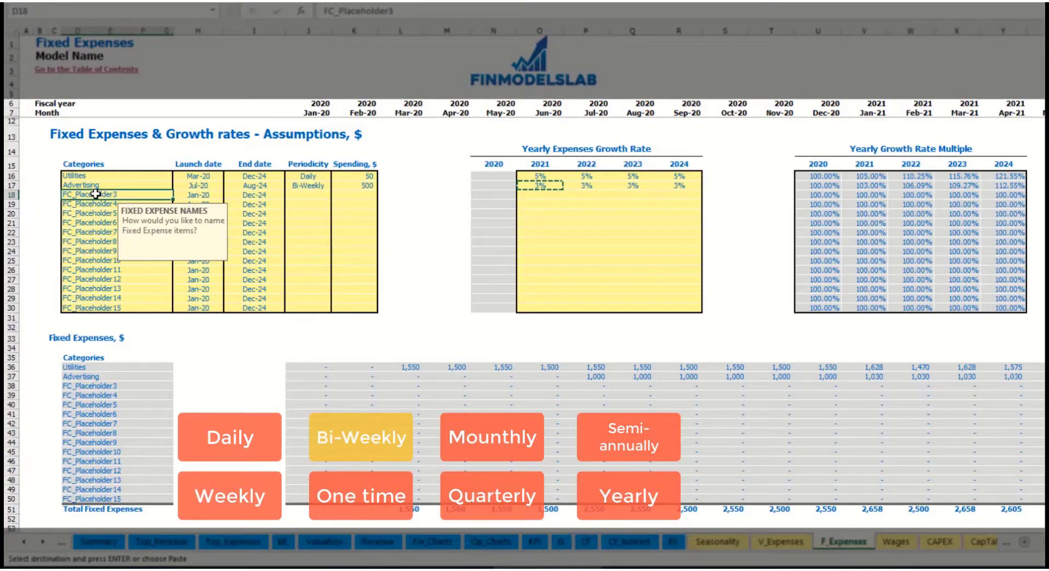
text(Set)
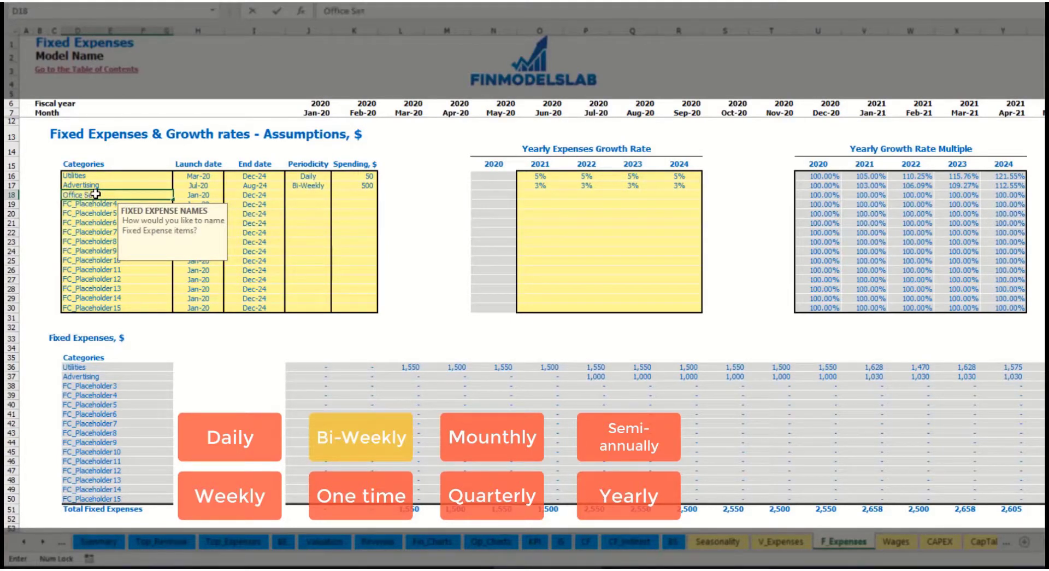
text(ffice Setup)
key(Return)
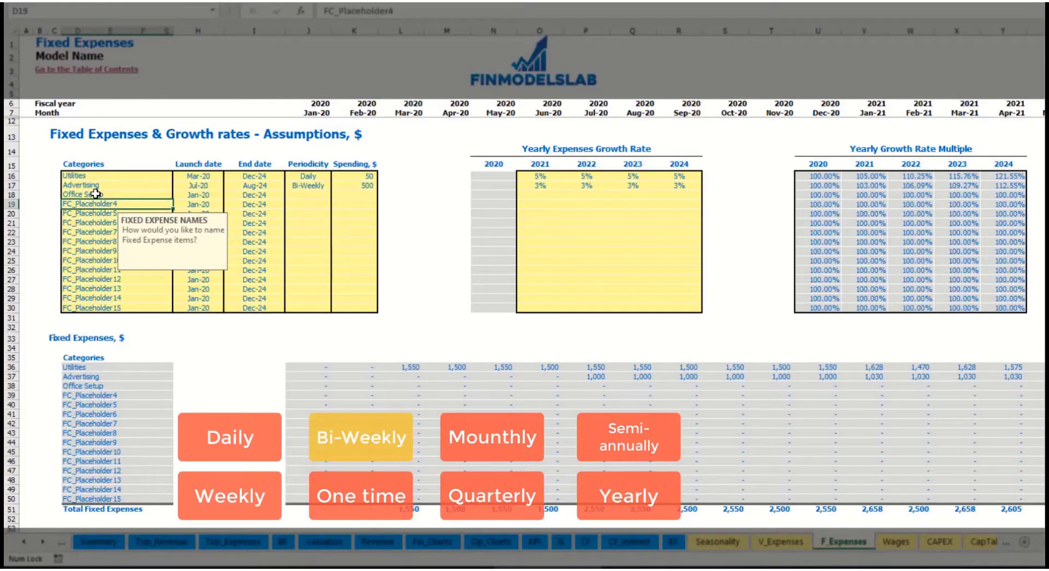
- Set the Office Setup periodicity to One time and its launch date to Feb-20
click(311, 195)
click(336, 195)
click(322, 203)
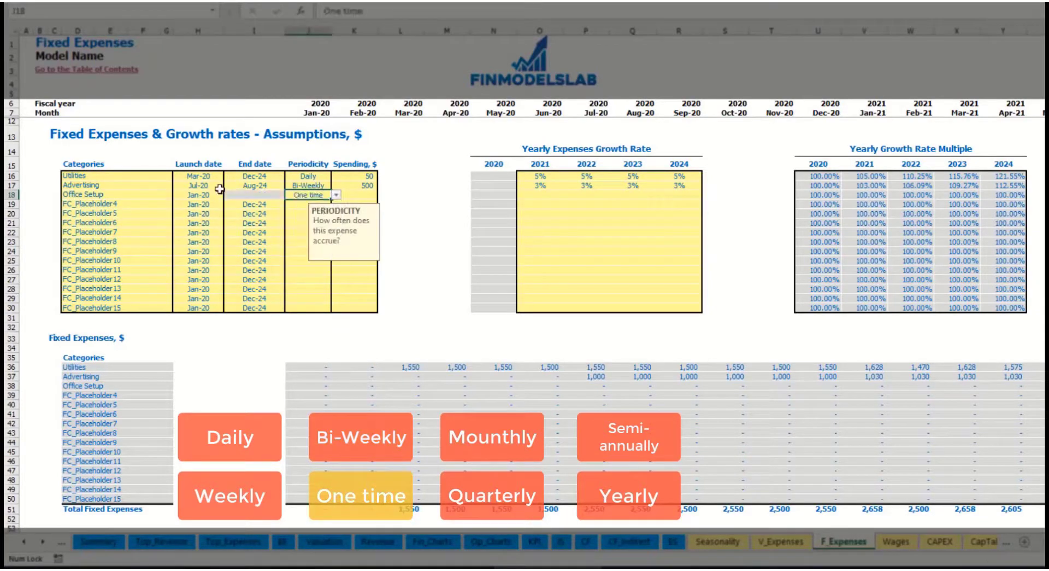
click(213, 195)
click(229, 195)
click(210, 211)
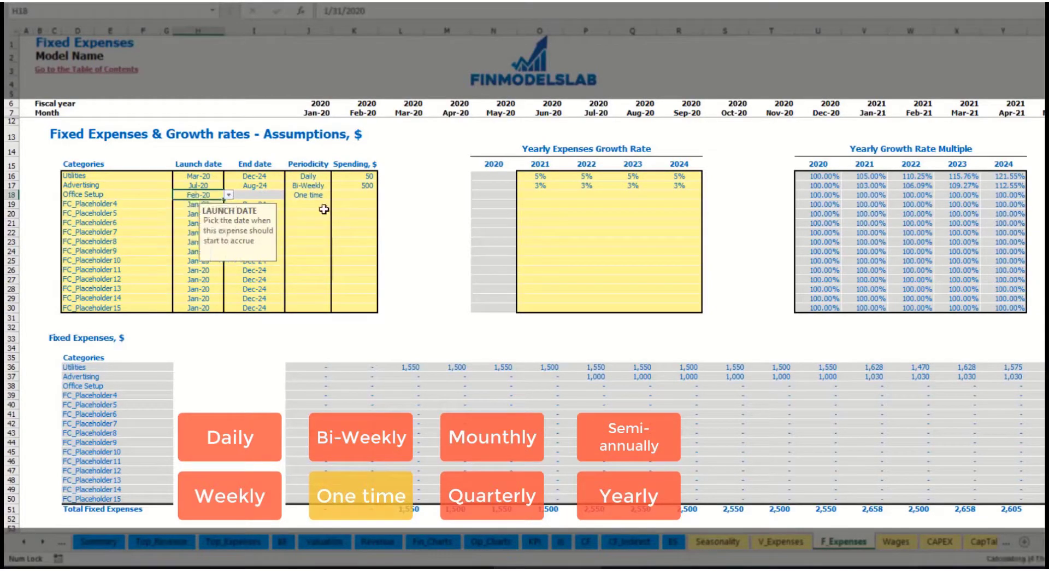
- Set the Office Setup spending to 5000 and check its February 2020 amount in the monthly Fixed Expenses table
click(345, 194)
text(5000)
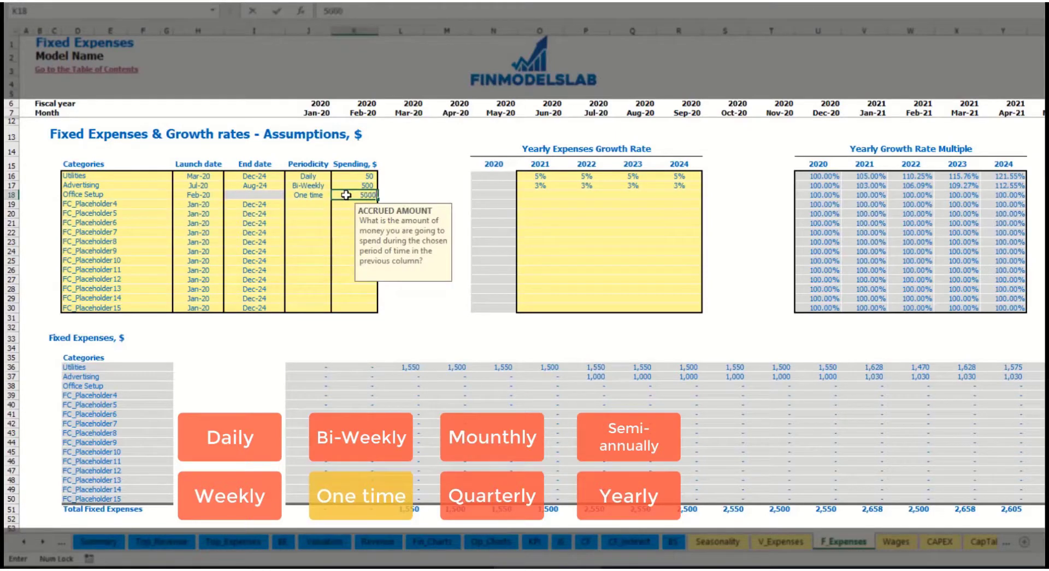
key(Return)
drag(540, 195, 668, 196)
click(371, 385)
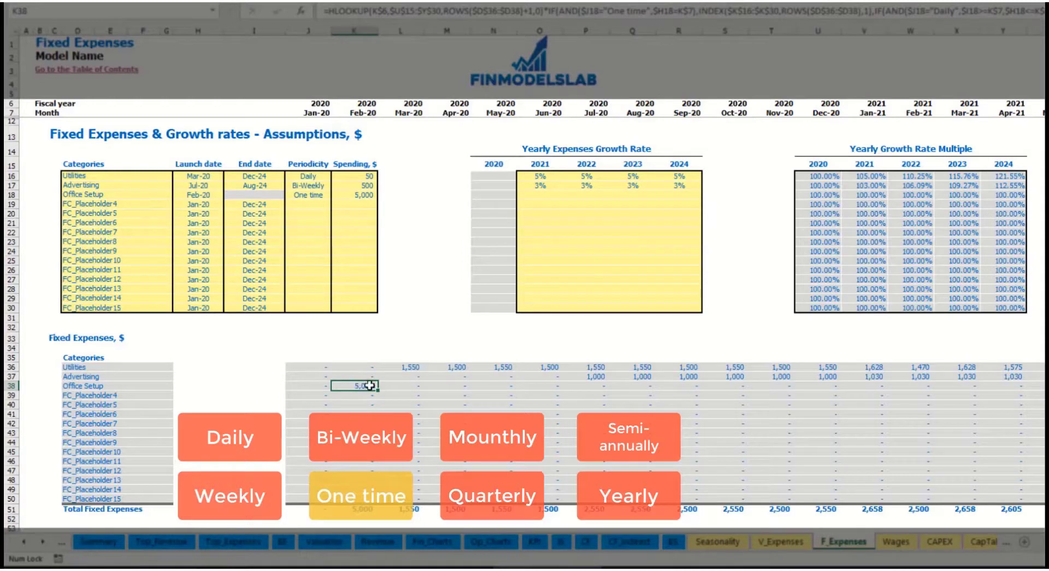
- Rename the fourth fixed expense category as Insurance
click(147, 207)
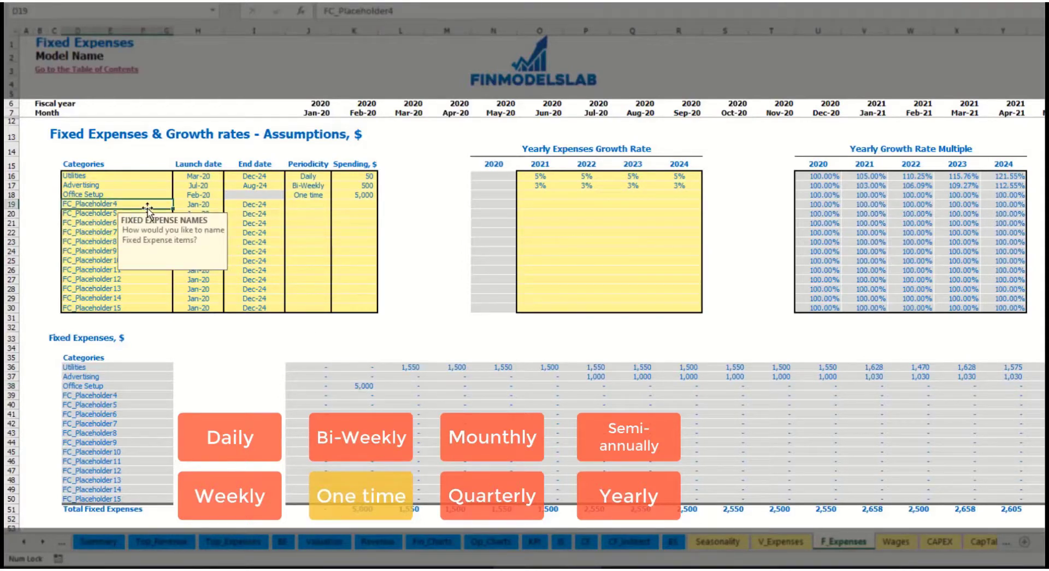
text(Insura)
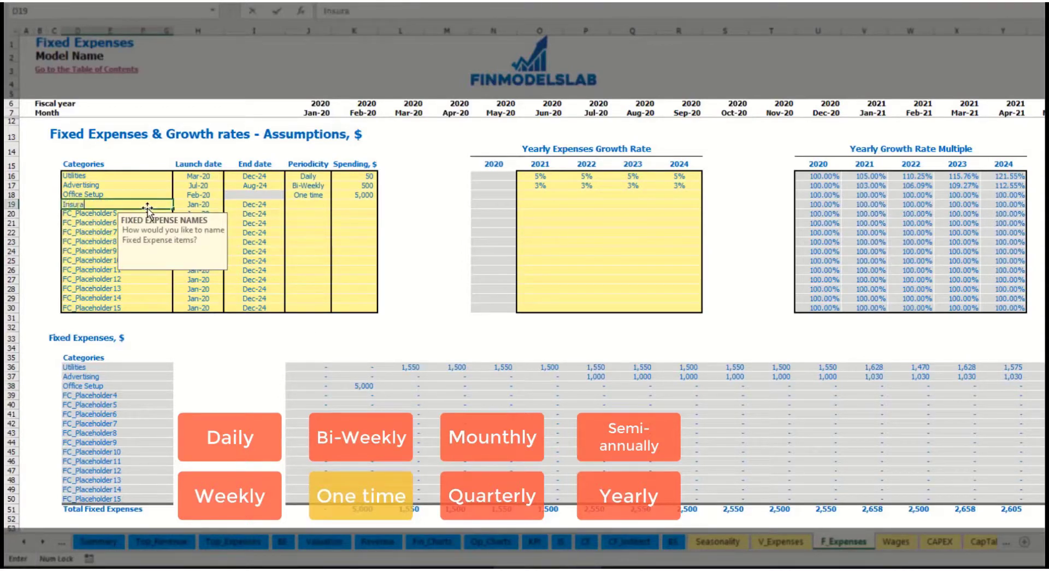
text(nce)
key(Return)
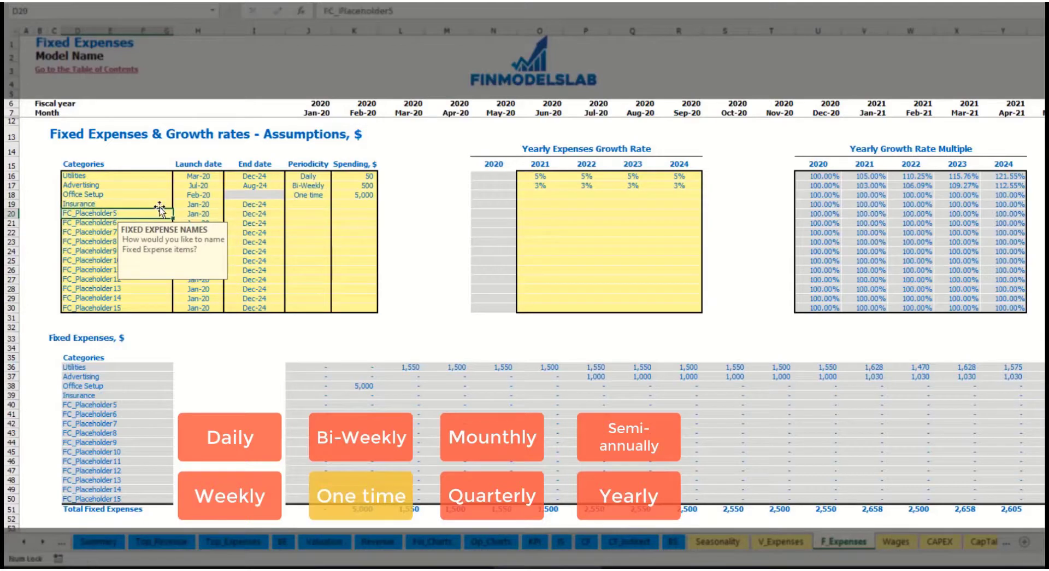
- Set the Insurance periodicity to Monthly and its spending to 1,000
click(198, 206)
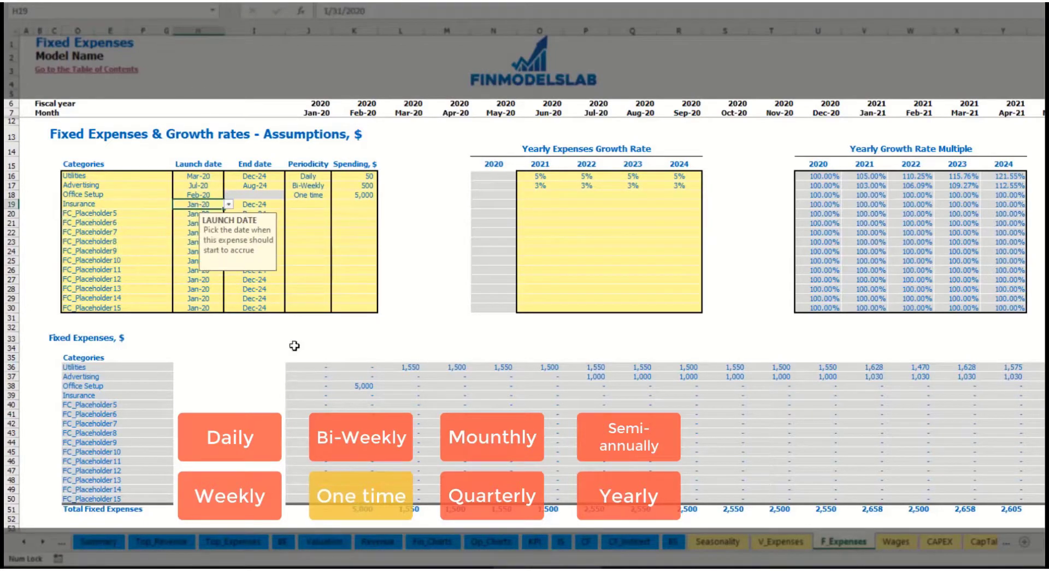
click(265, 204)
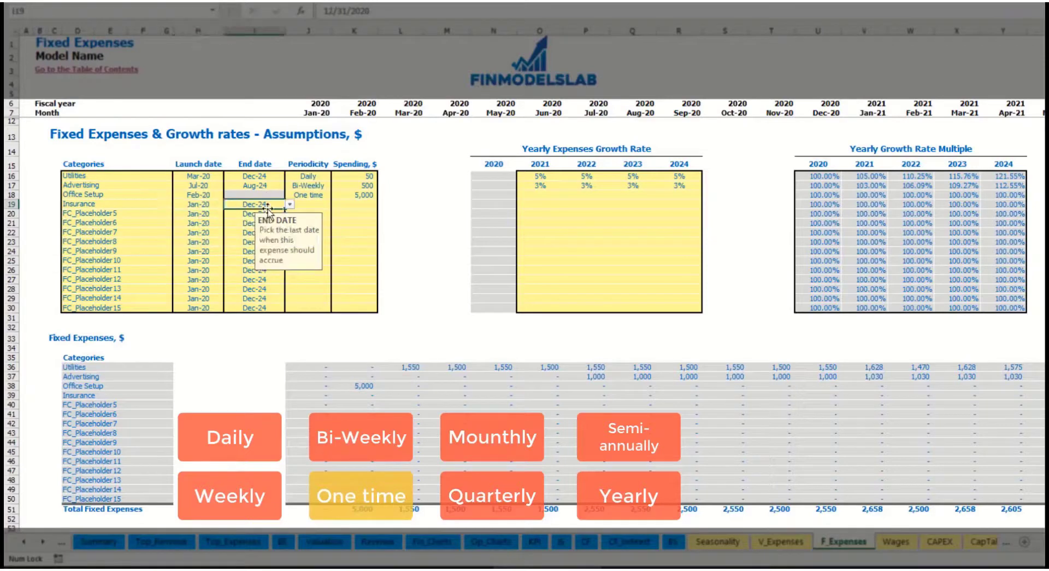
click(317, 205)
click(335, 204)
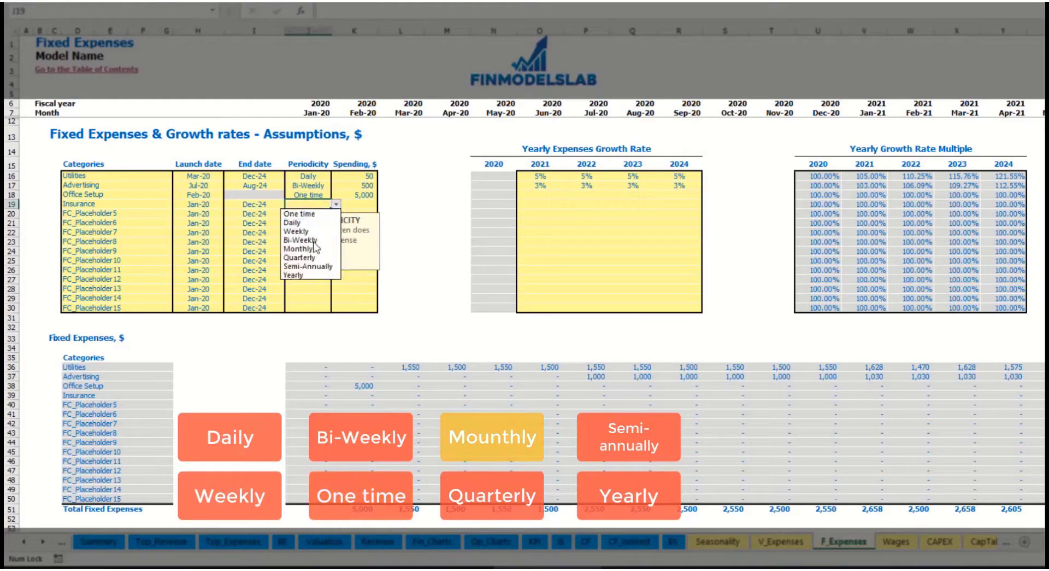
click(298, 249)
click(361, 204)
text(10)
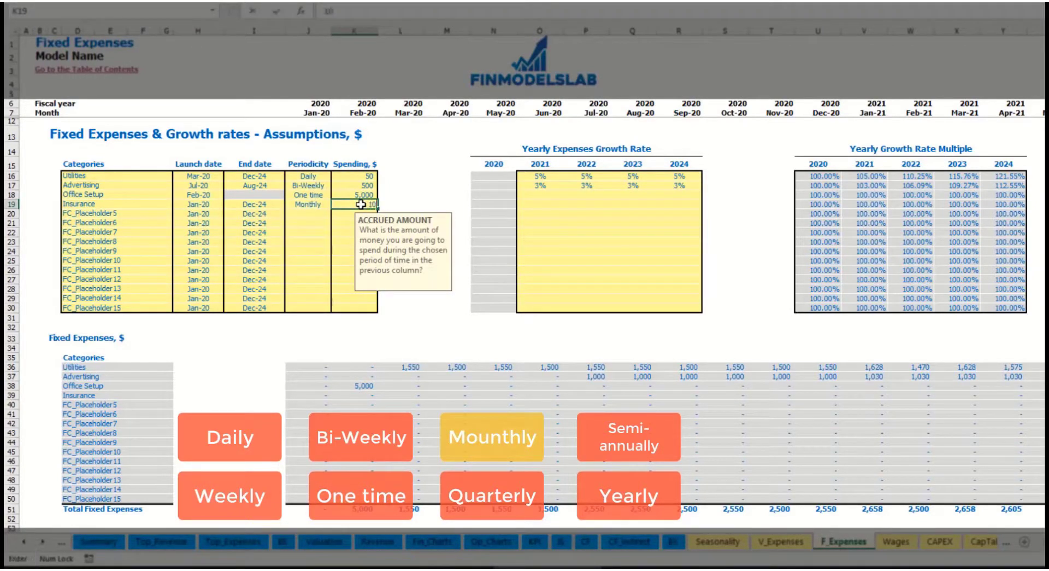
- Set the Insurance yearly expenses growth rates to 5% for 2021, 3% for 2022, 2% for 2023 and 1% for 2024
click(541, 205)
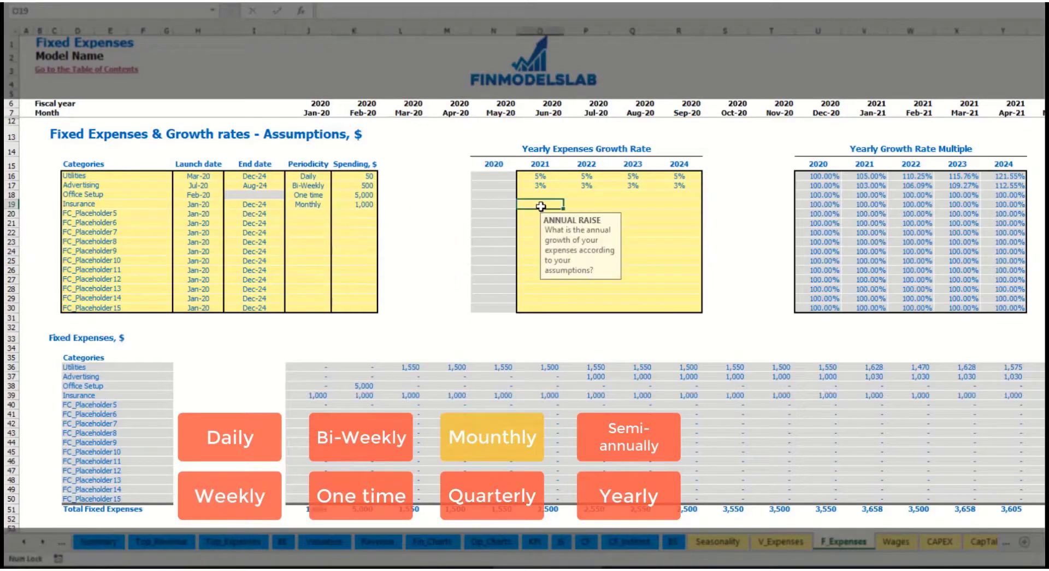
text(5)
key(ctrl+Return)
key(Right)
text(3)
key(Right)
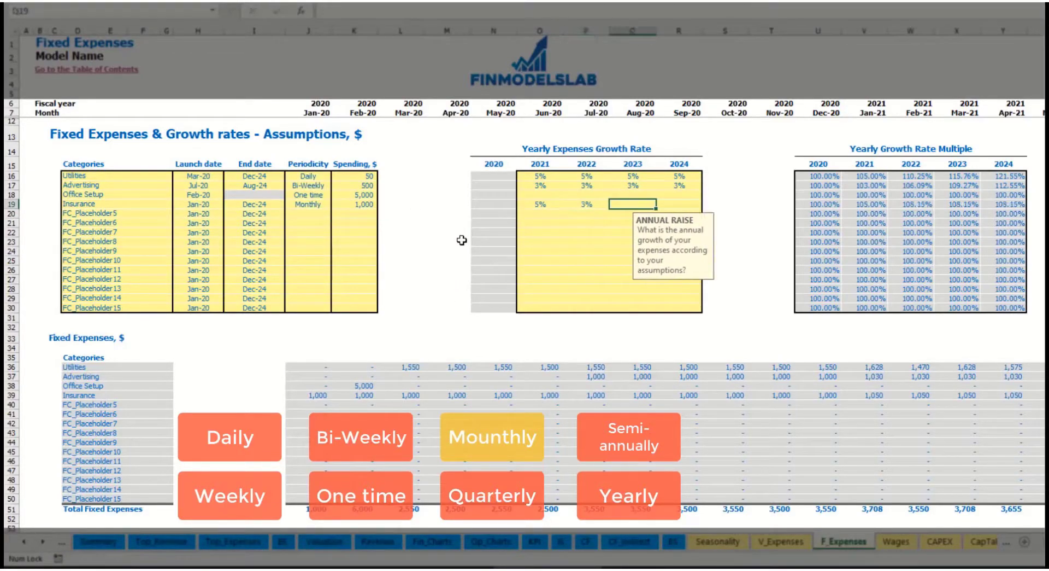
text(2)
key(Right)
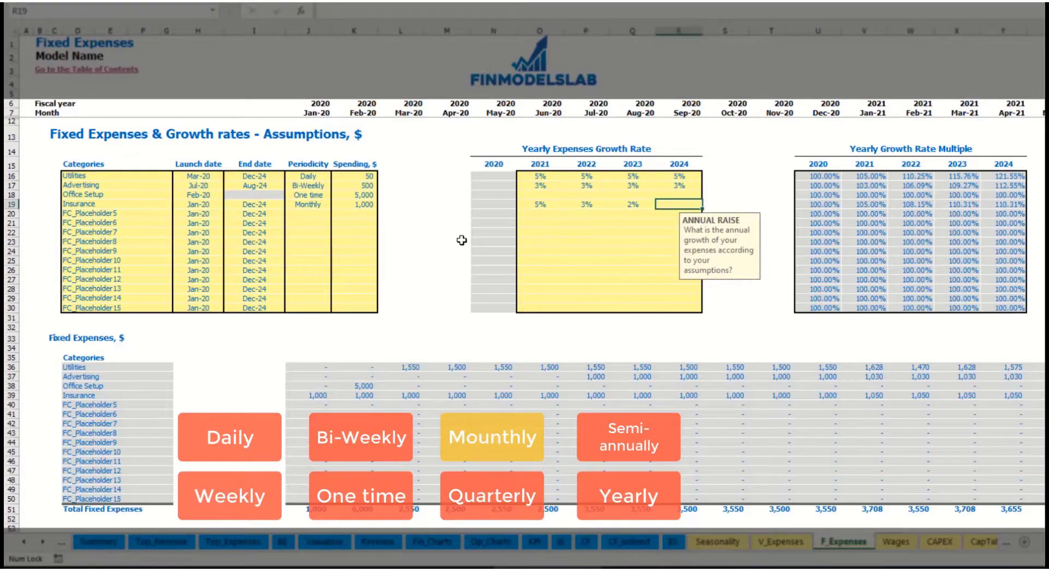
text(1)
key(Return)
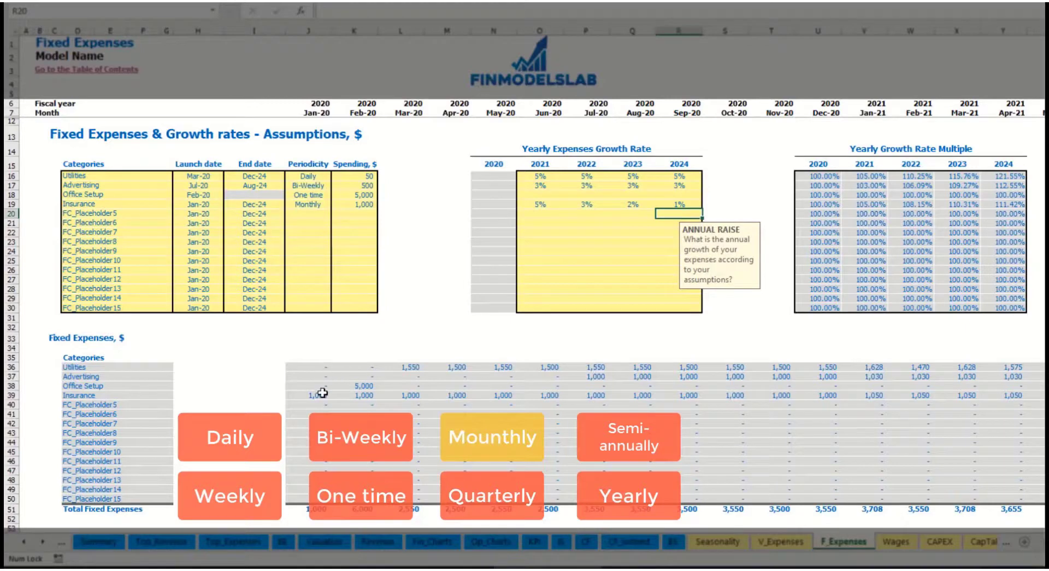
- Examine the monthly Insurance amounts from January 2020 through 2021 to see how the yearly growth rate applies
drag(324, 399, 779, 399)
shift+click(850, 396)
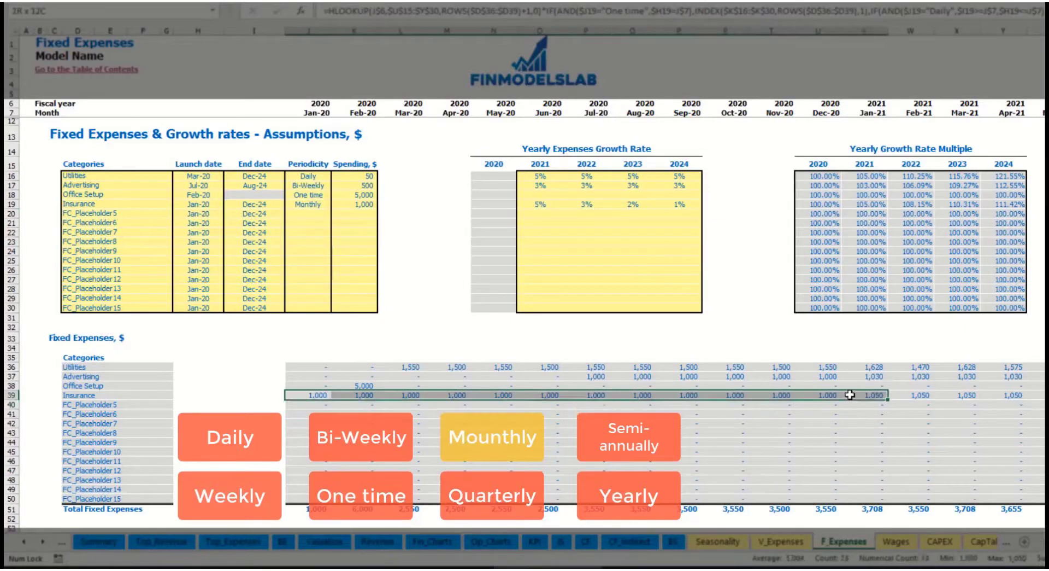
click(850, 396)
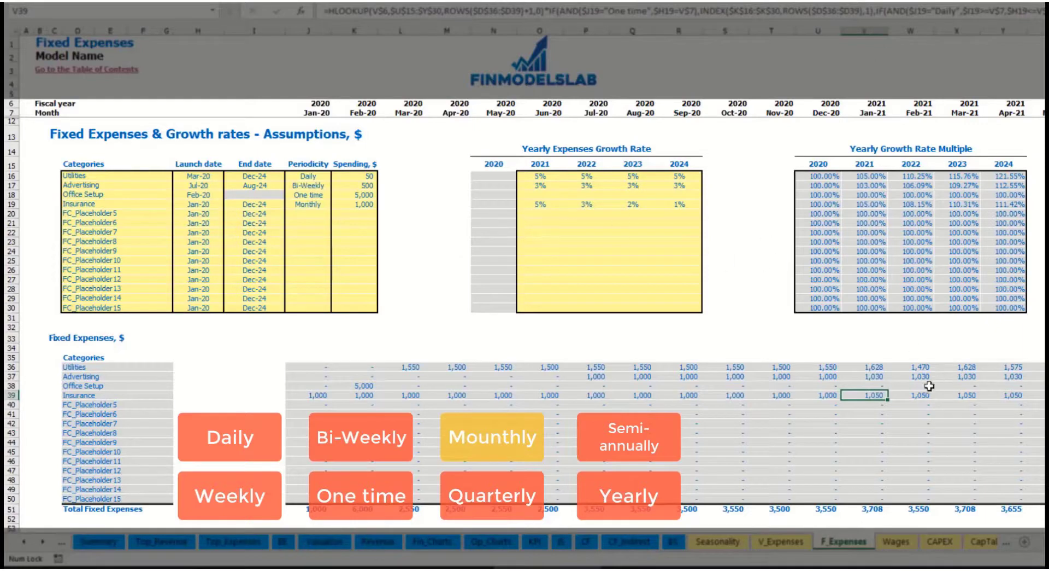
scroll(525, 274, right, 5)
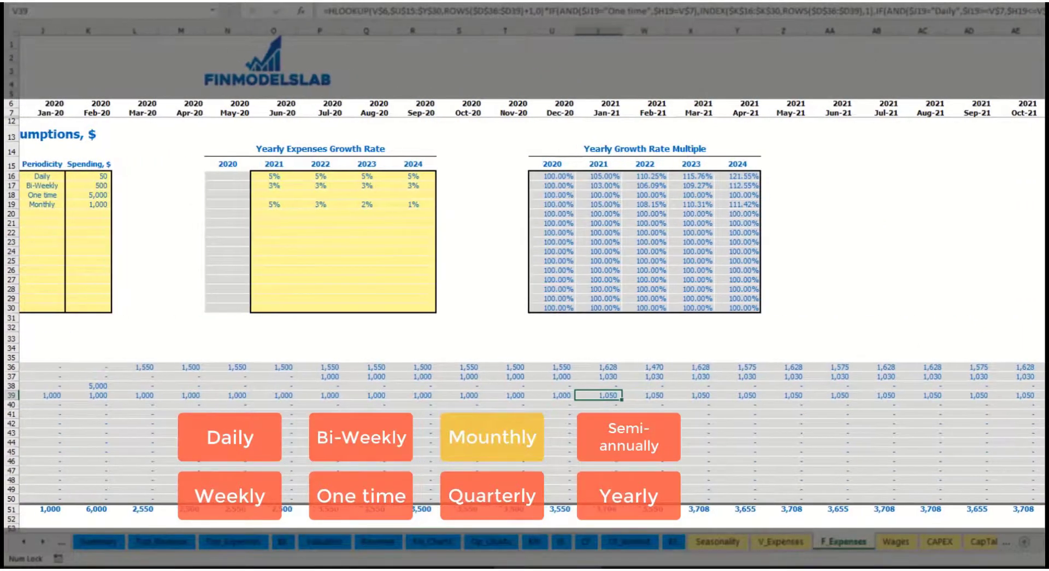
click(1045, 31)
click(1045, 395)
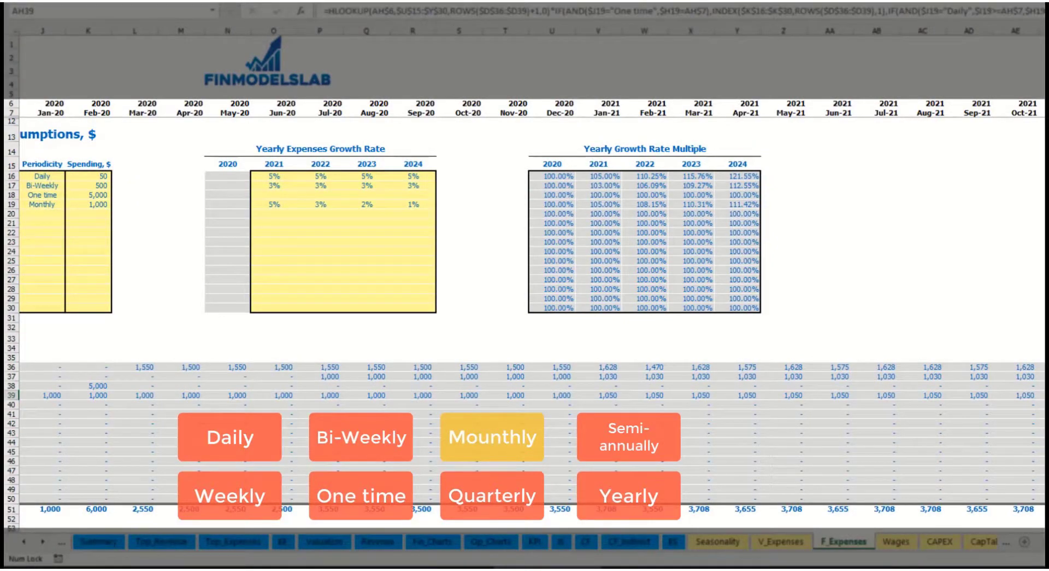
scroll(524, 274, left, 5)
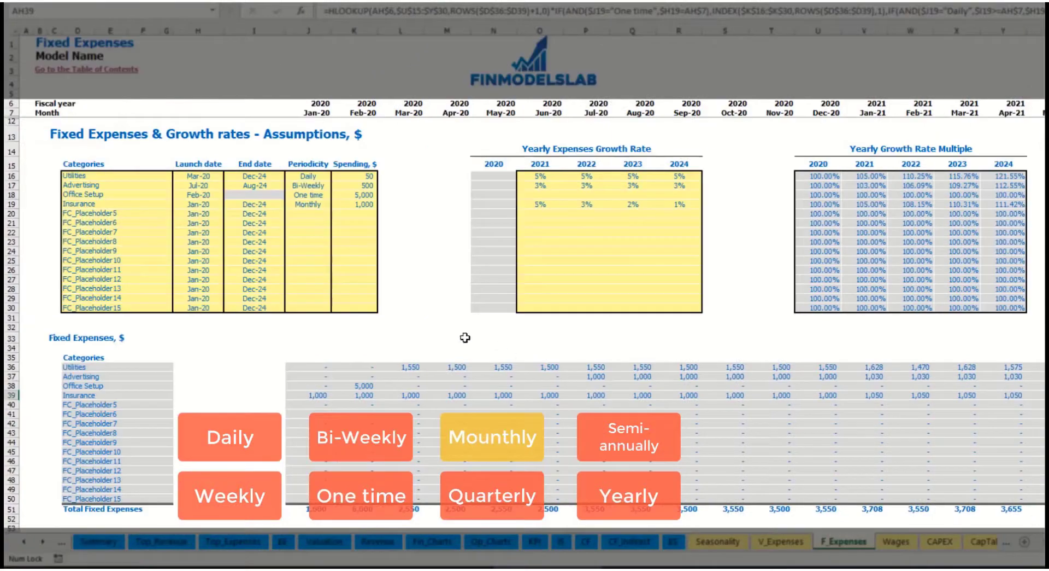
- Set the Insurance periodicity to Quarterly and check in which months the expense accrues
click(320, 204)
click(336, 203)
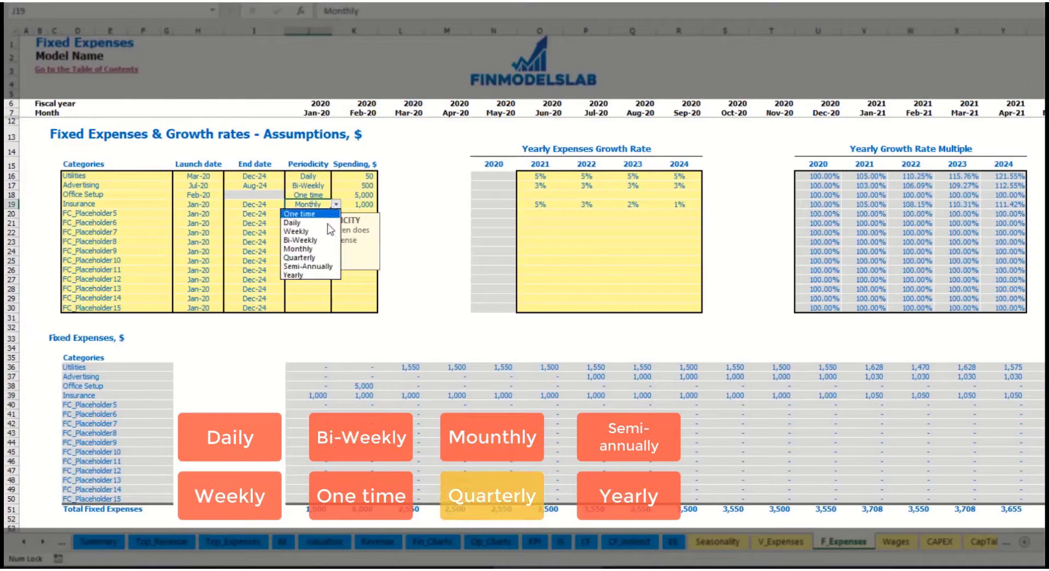
click(335, 261)
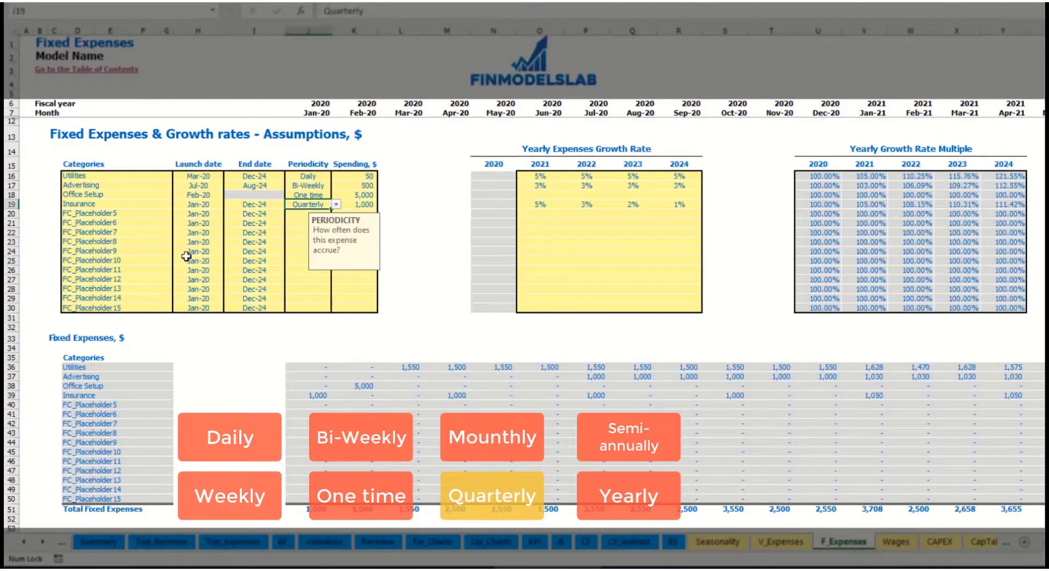
click(305, 396)
click(453, 391)
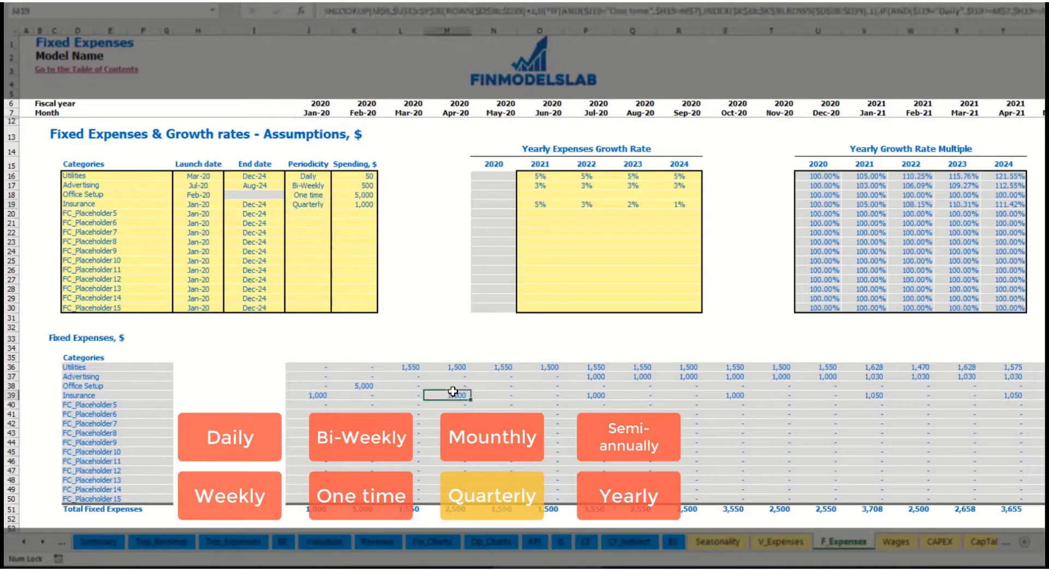
- Set the Insurance launch date to Feb-20 and check how the accrual months shift in the Fixed Expenses table
click(209, 202)
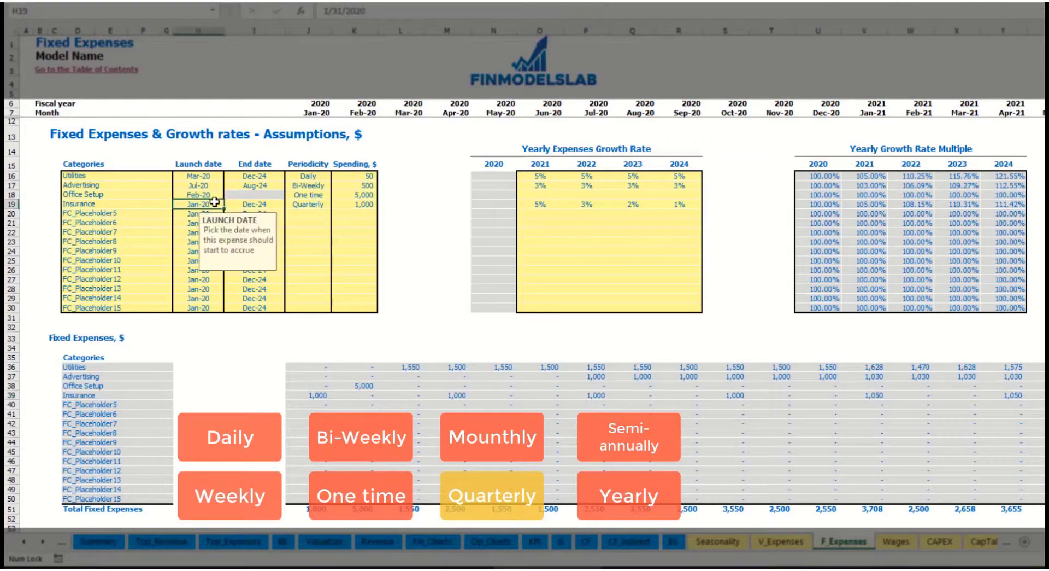
click(227, 205)
click(198, 222)
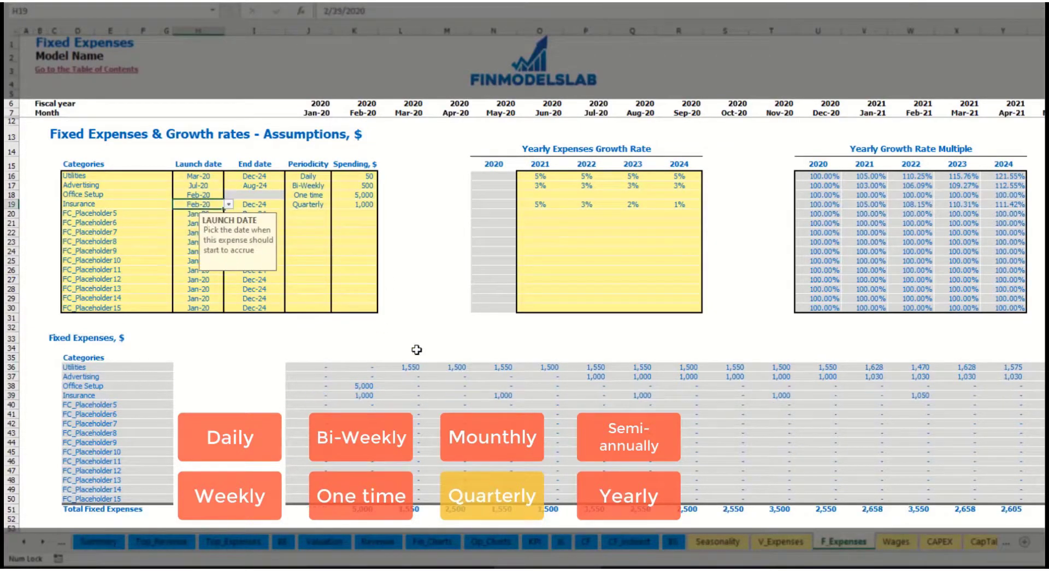
click(368, 391)
click(499, 396)
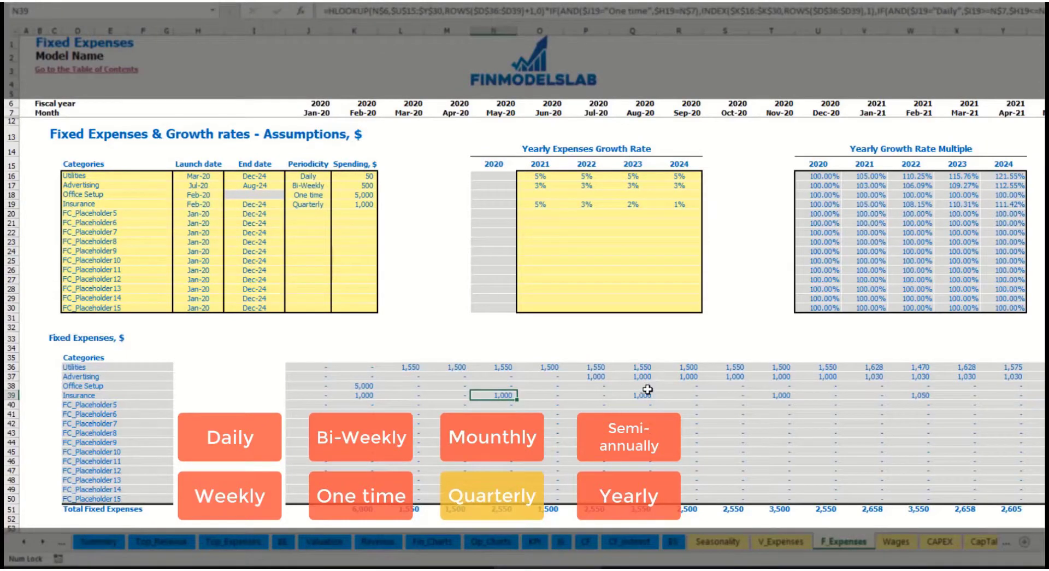
click(353, 396)
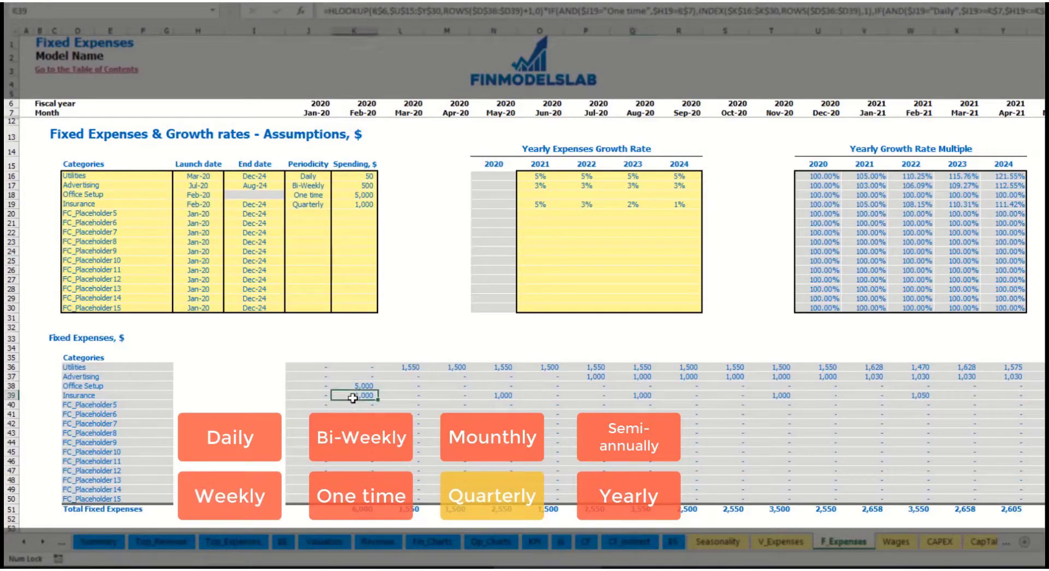
click(507, 395)
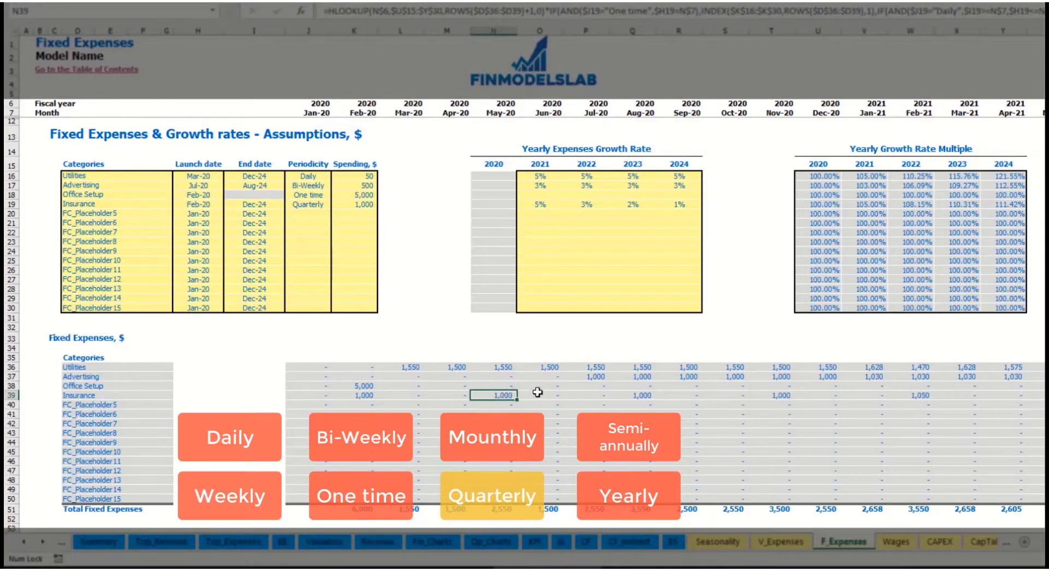
- Set the Insurance periodicity to Semi-Annually and check its accrual months through February 2021
click(327, 205)
click(337, 204)
click(324, 269)
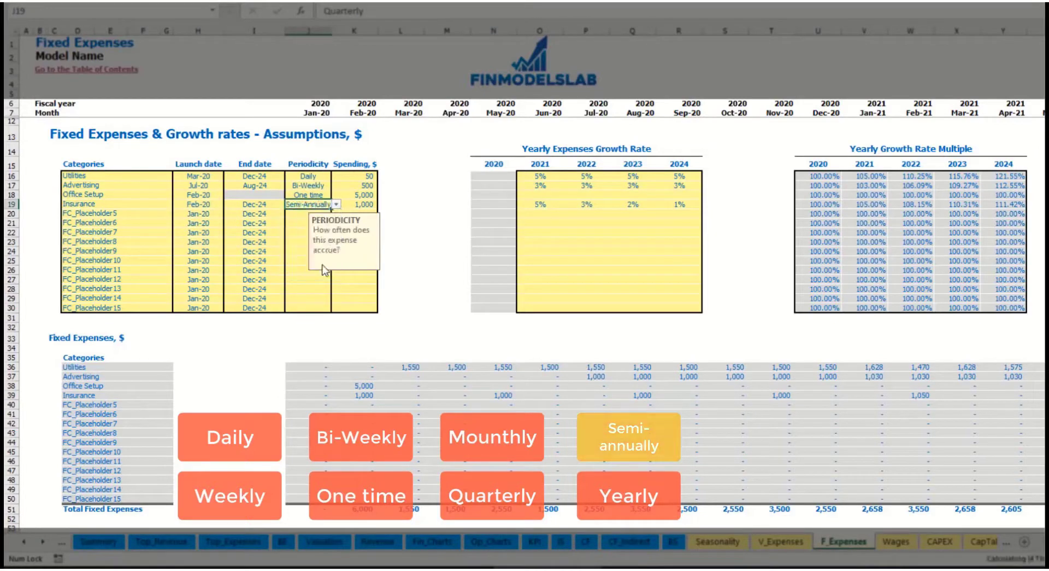
drag(355, 386, 885, 398)
click(910, 404)
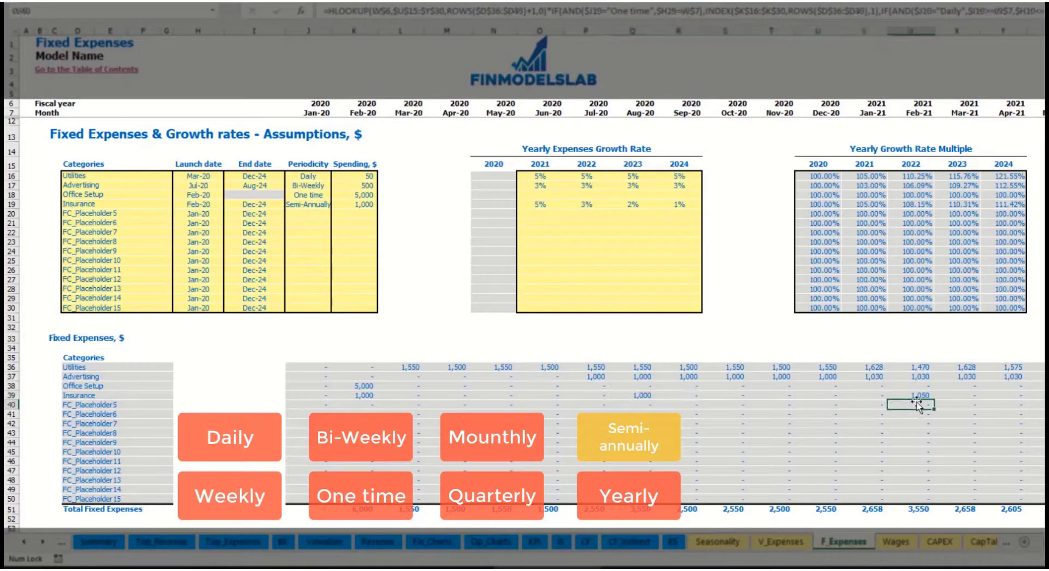
- Set the Insurance periodicity to Yearly
click(323, 205)
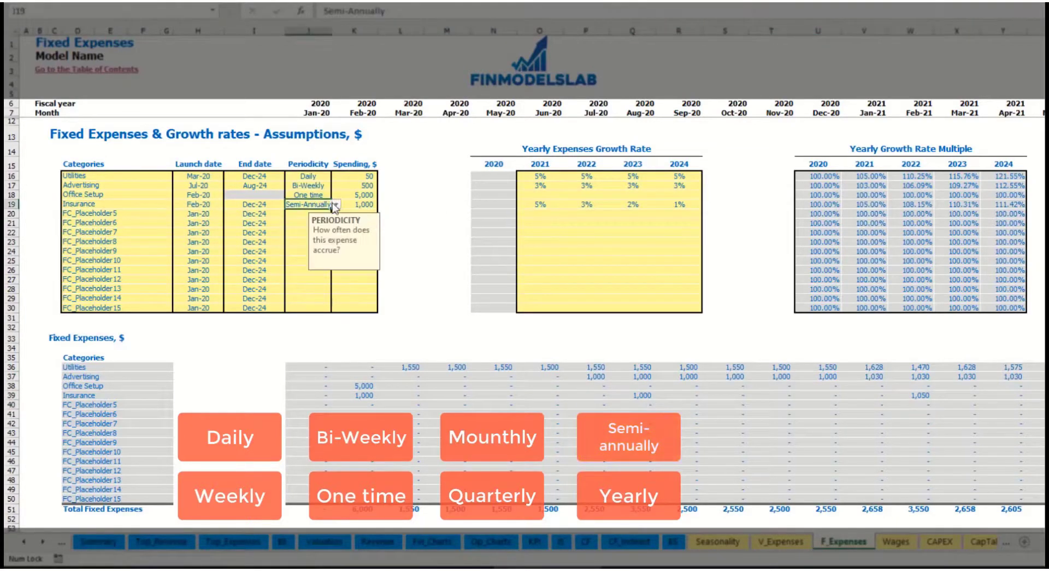
click(336, 204)
click(300, 275)
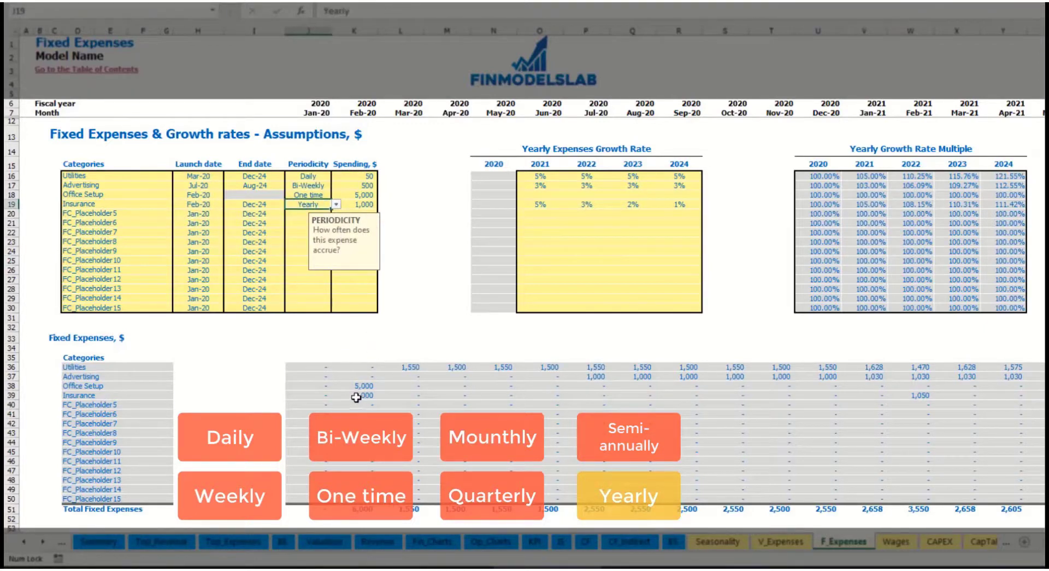
- Check the yearly Insurance accruals against its launch and end dates, and review the monthly Fixed Expenses table
drag(355, 397, 1041, 396)
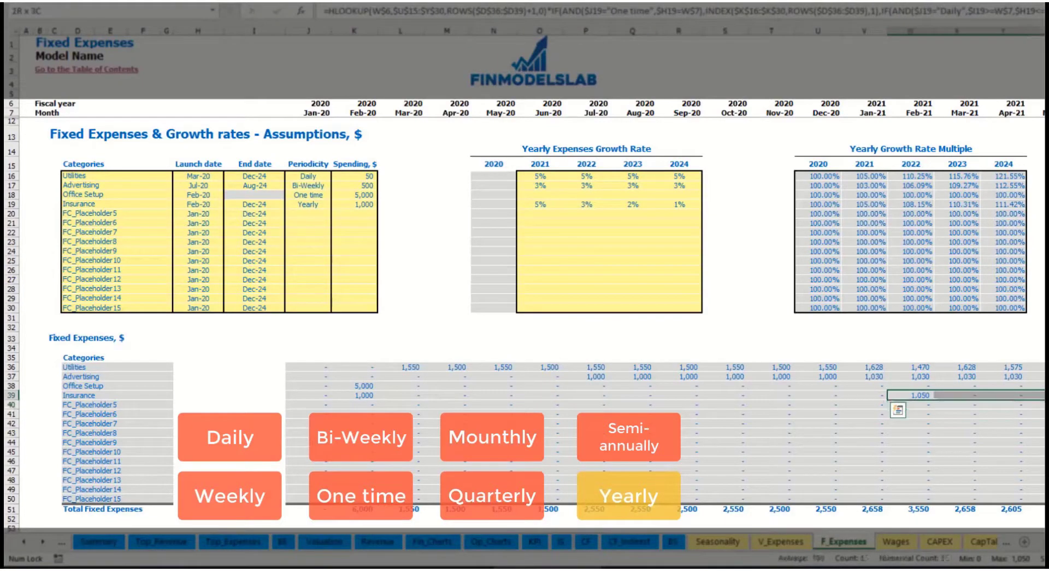
click(206, 205)
click(254, 202)
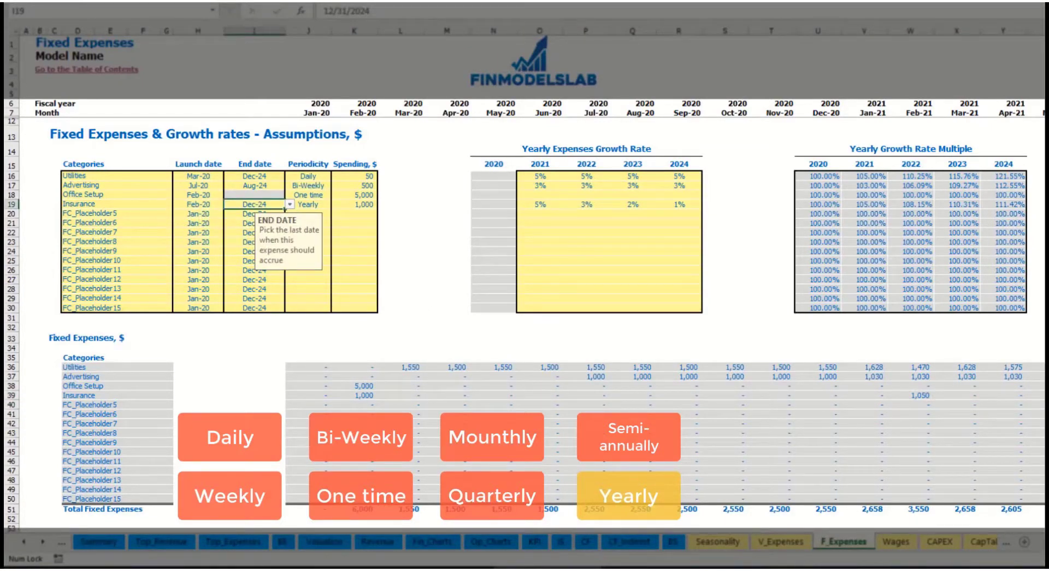
click(733, 308)
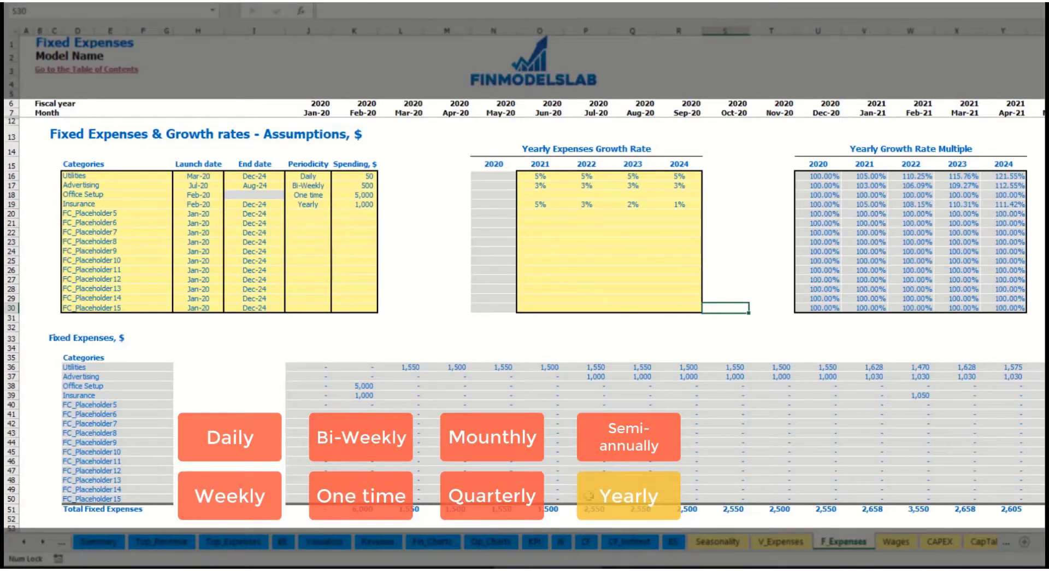
click(306, 366)
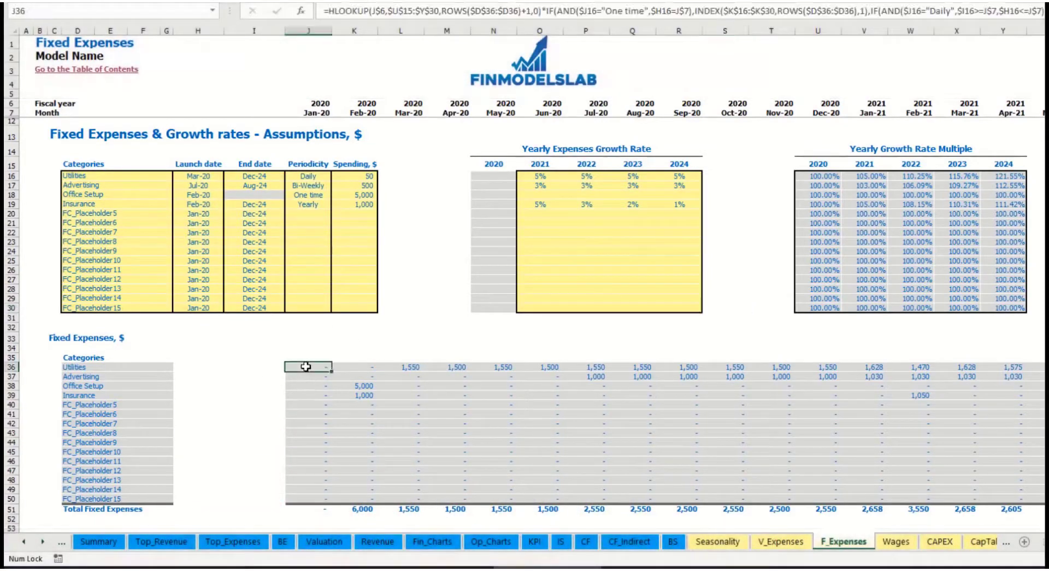
drag(306, 366, 958, 494)
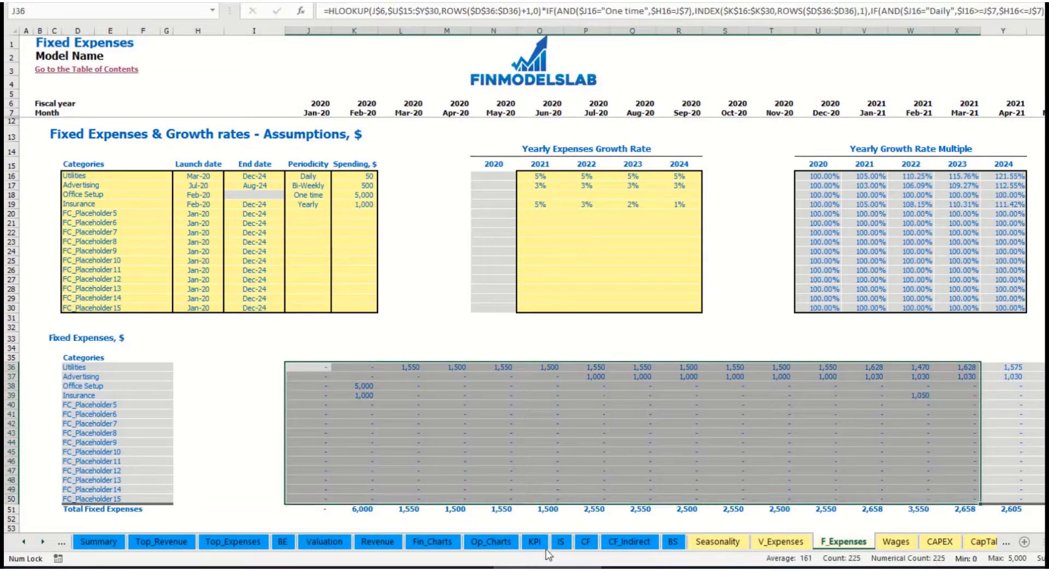
- Expand the fixed expenses group in the income statement and examine how each category flows into the monthly columns
click(560, 541)
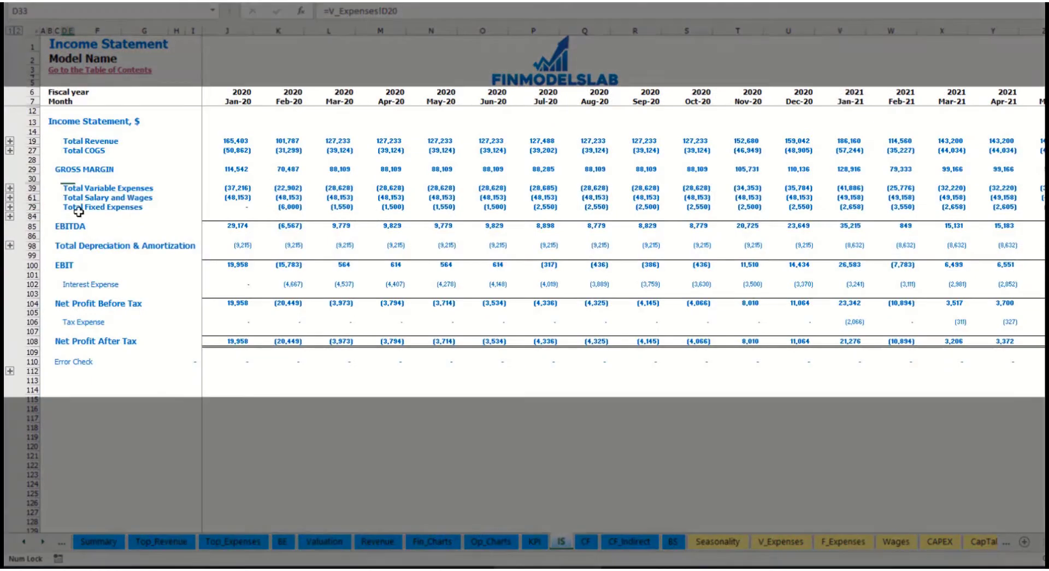
click(65, 208)
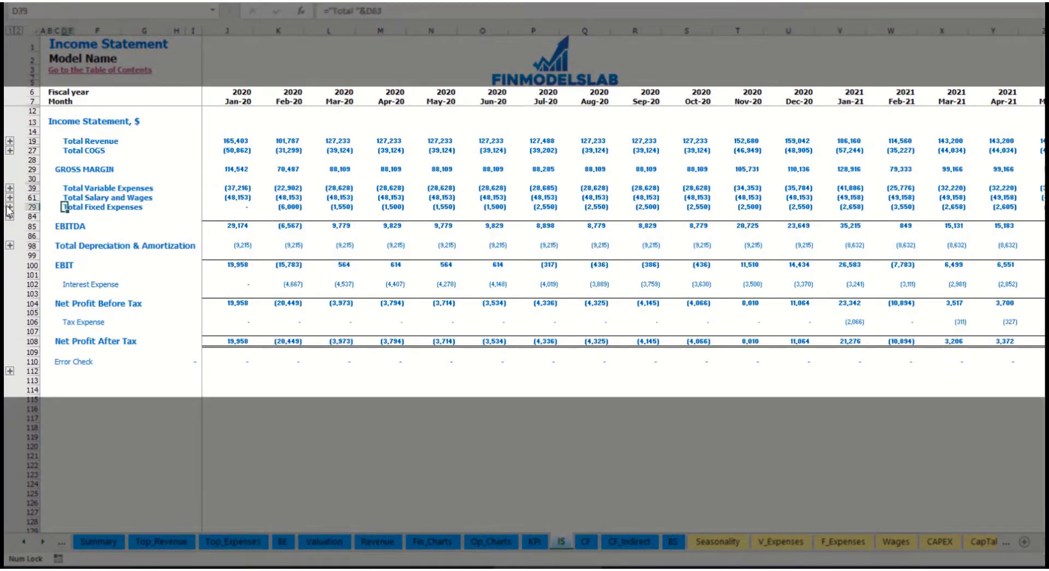
click(10, 207)
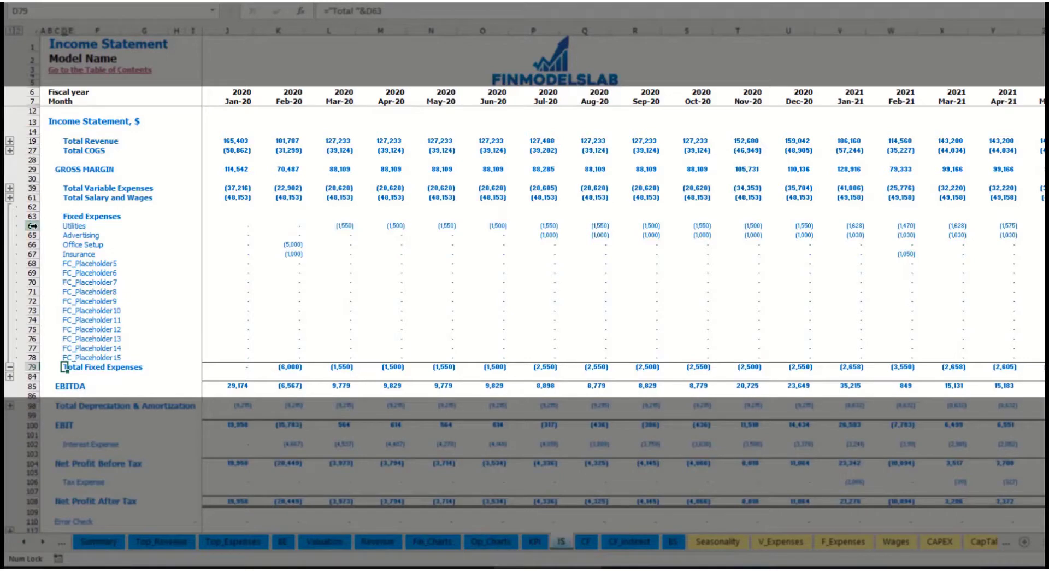
drag(32, 225, 36, 241)
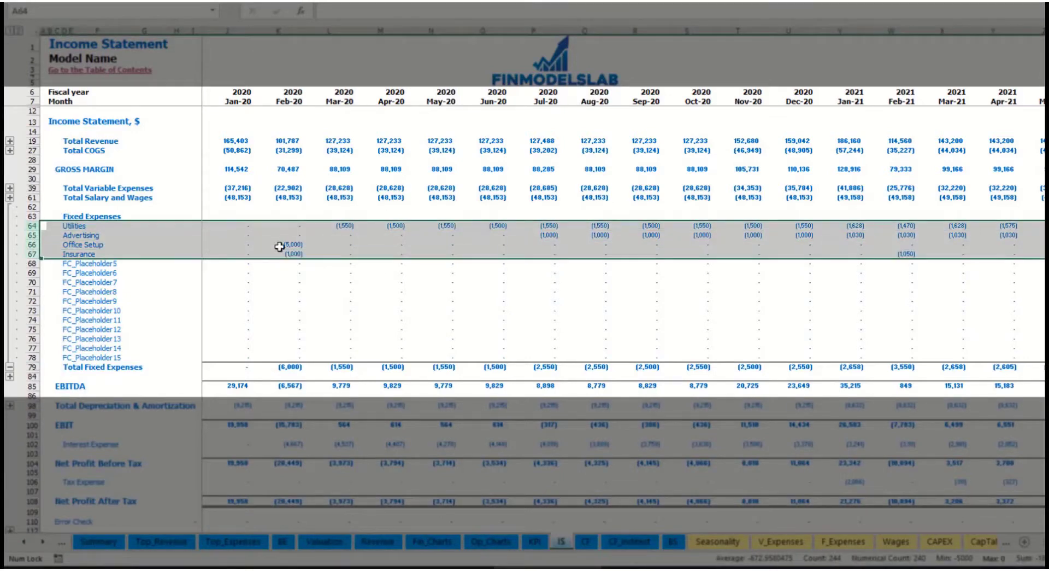
click(69, 224)
drag(68, 224, 73, 358)
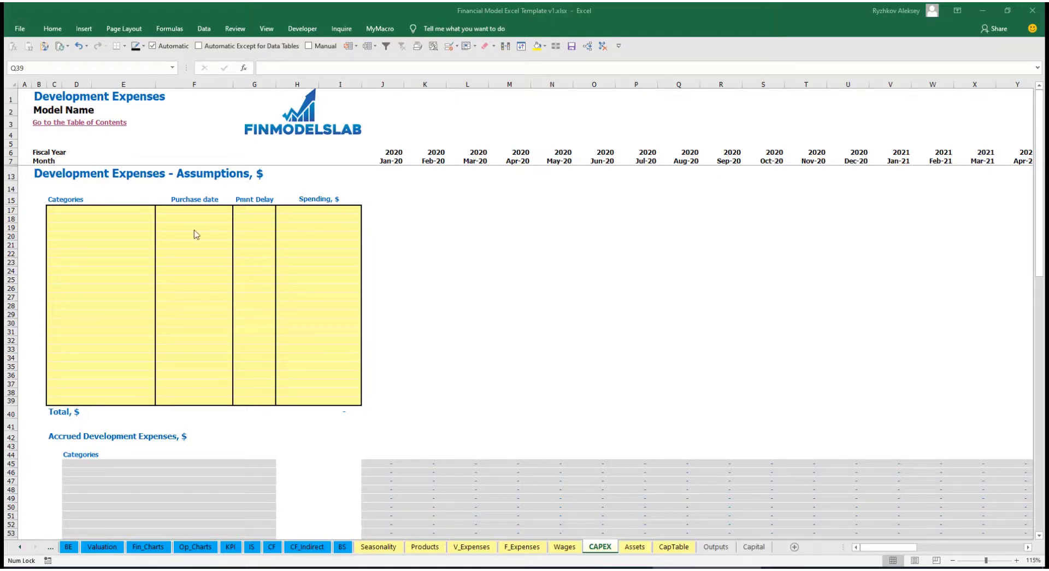
- Add an "Office dev" category to the development expenses assumptions with purchase date Feb-20 and spending of 10,000
click(127, 210)
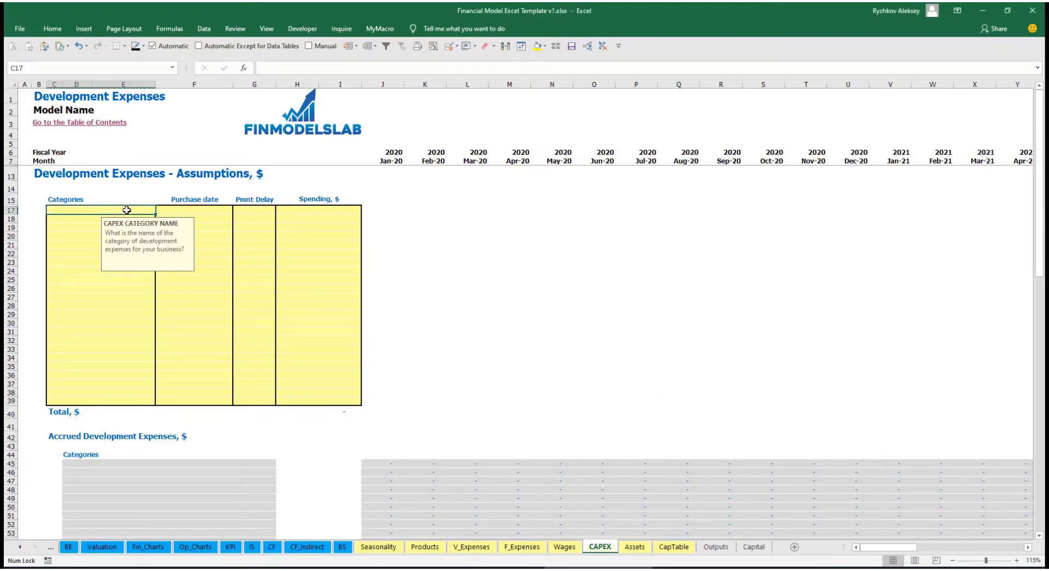
text(Office dev)
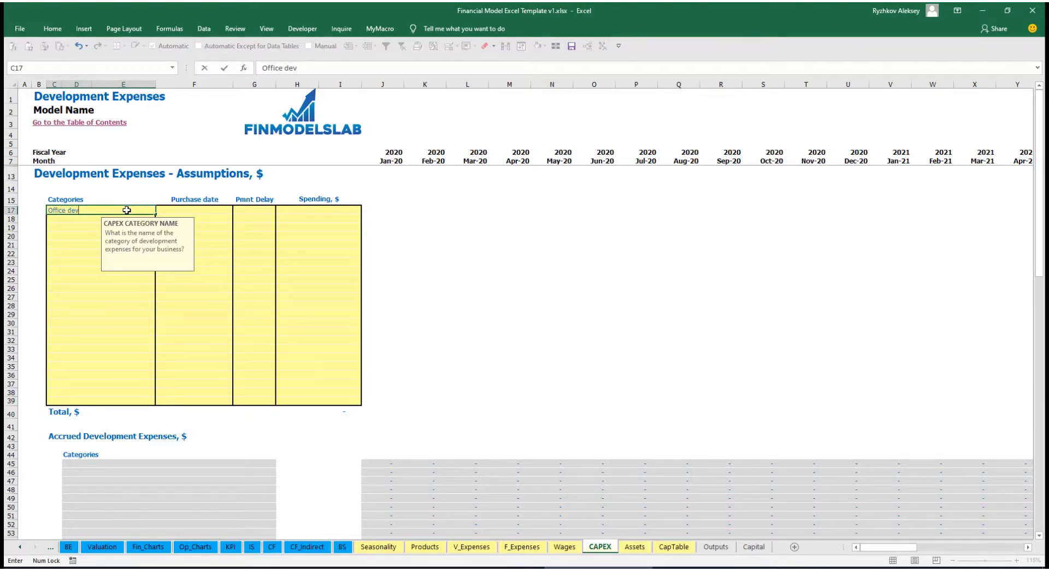
key(Return)
click(237, 210)
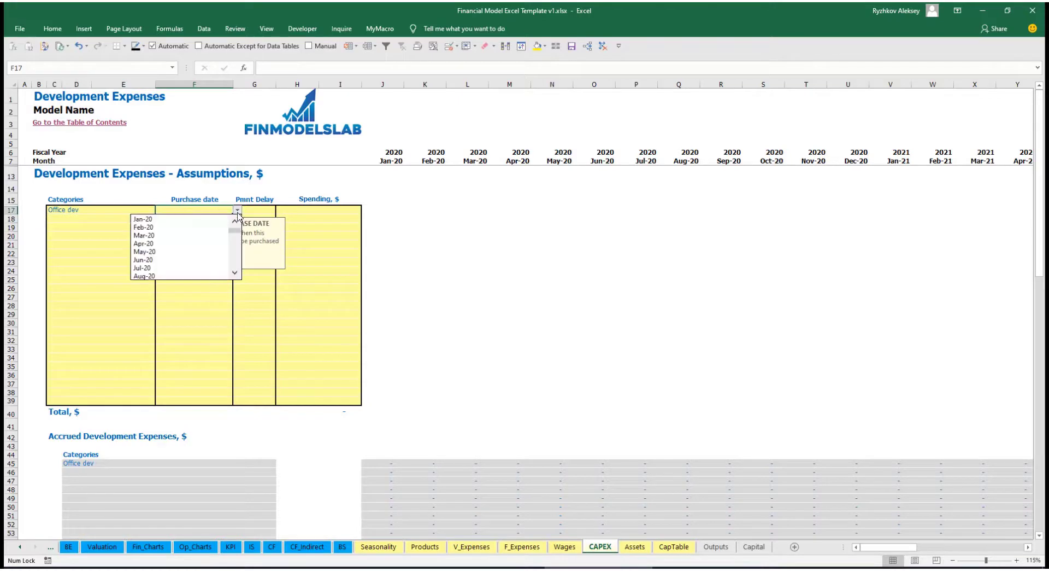
click(221, 227)
click(306, 207)
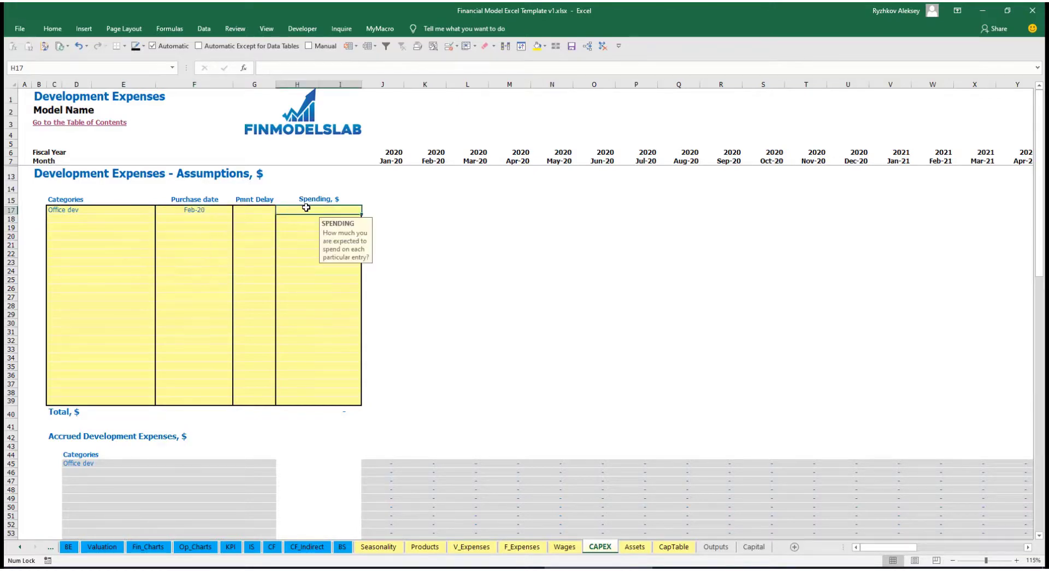
text(10000)
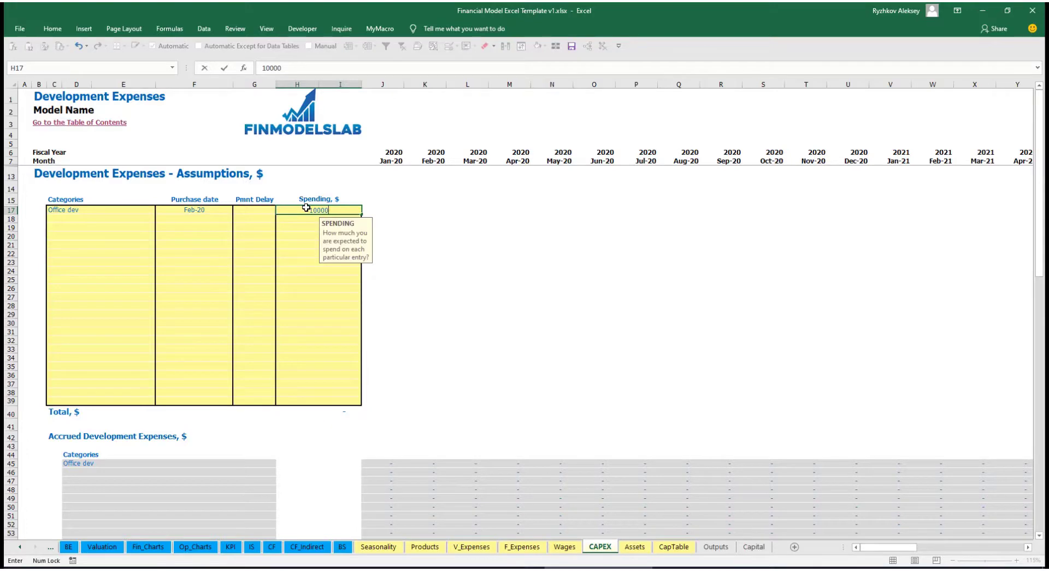
key(Return)
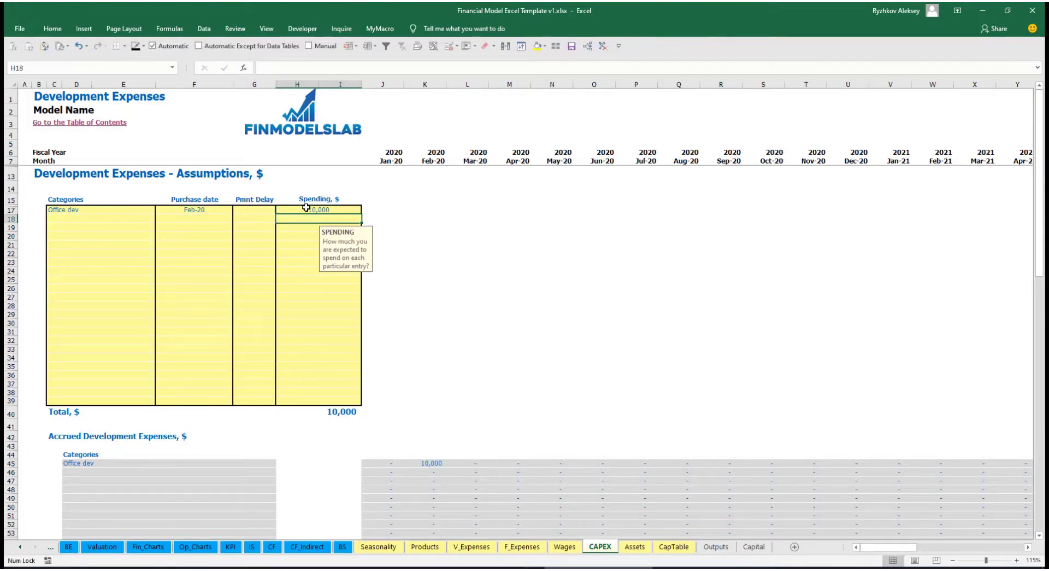
- Set the payment delay of the Office dev expense to 2M
click(260, 209)
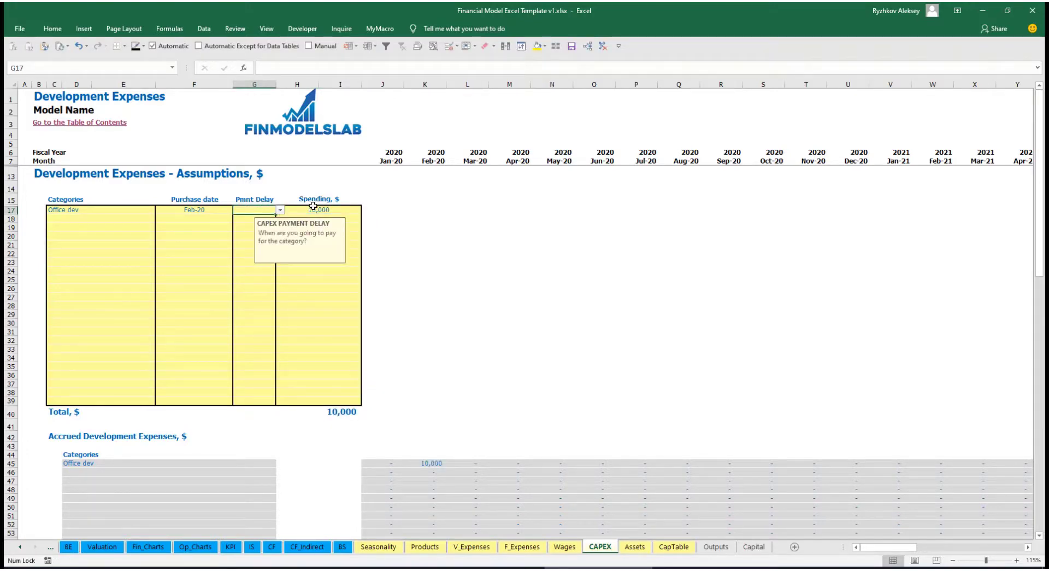
click(281, 210)
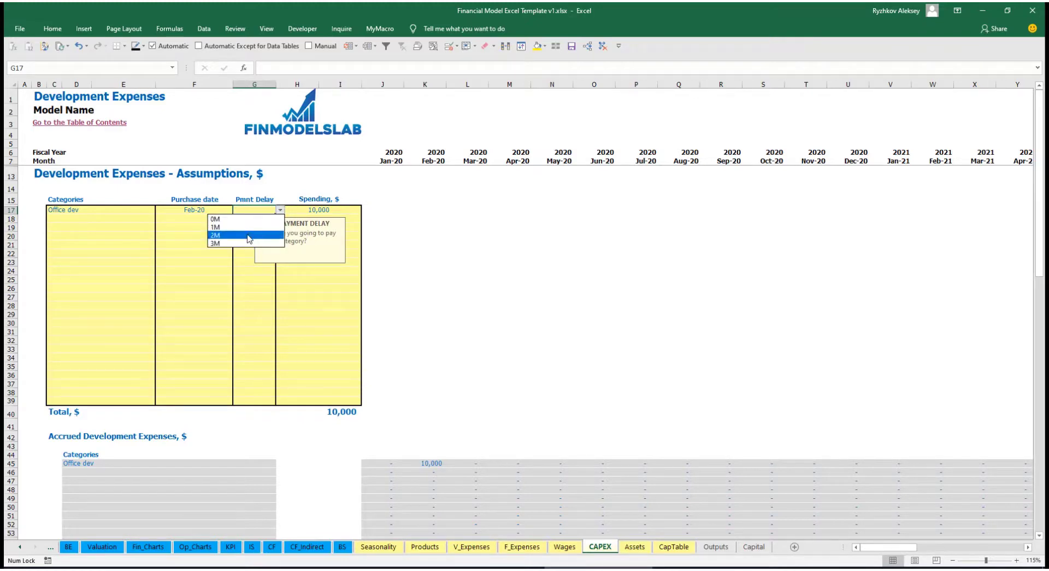
click(253, 235)
click(454, 239)
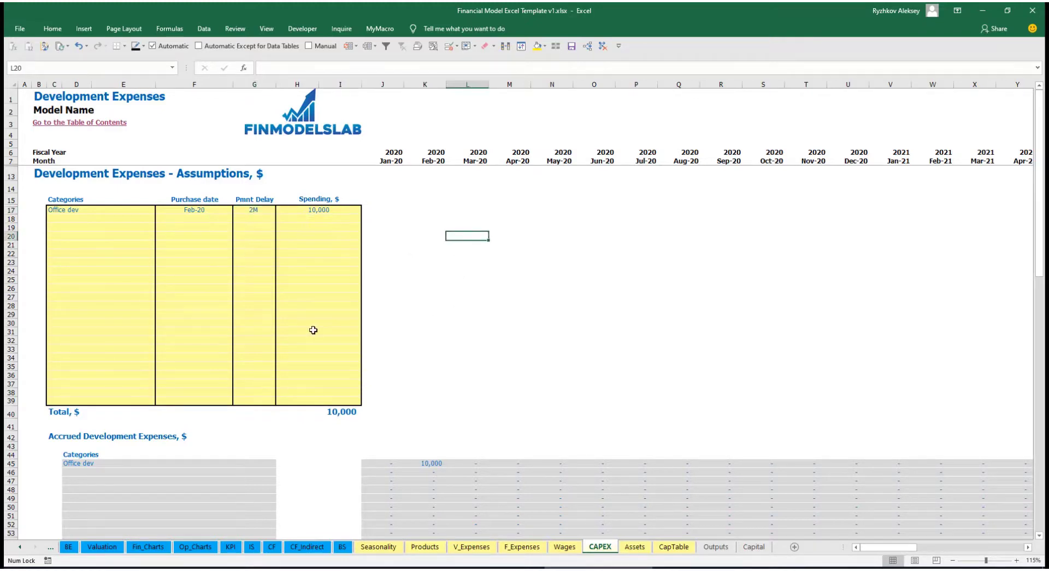
- Check in which months the Office dev expense is accrued and paid, and review the CAPEX summary balances
click(431, 464)
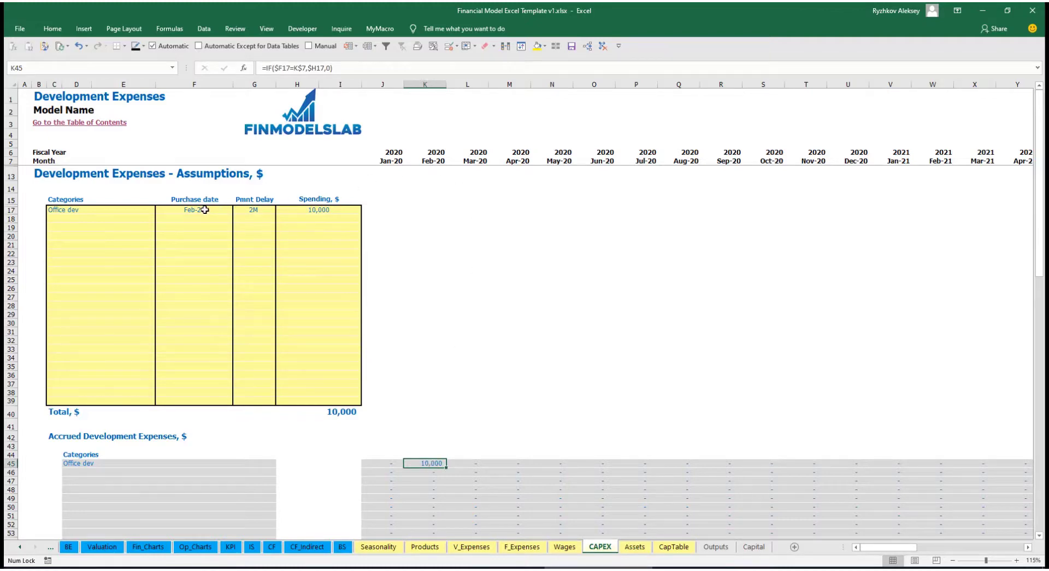
scroll(431, 276, down, 10)
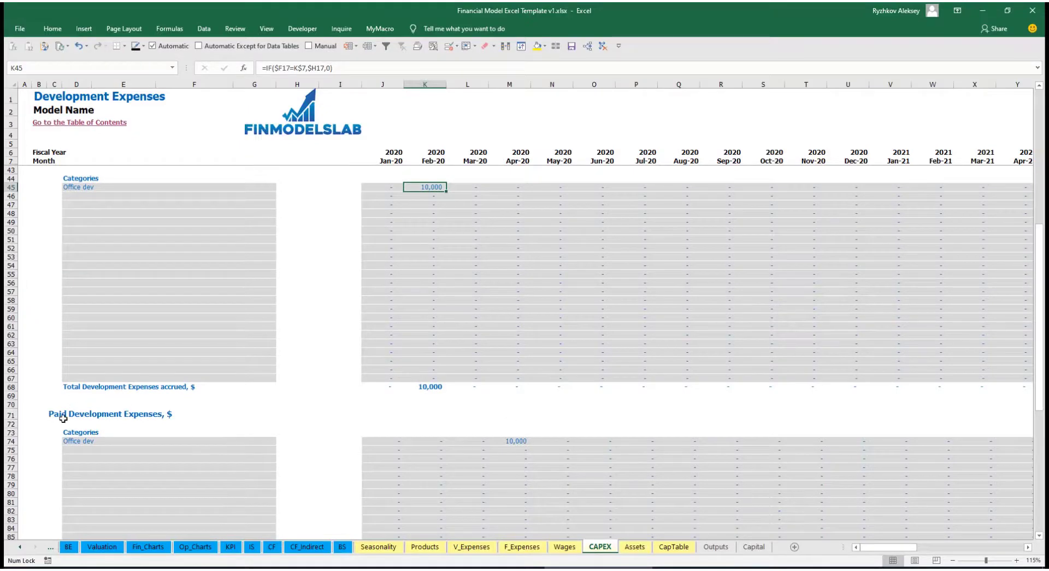
click(510, 443)
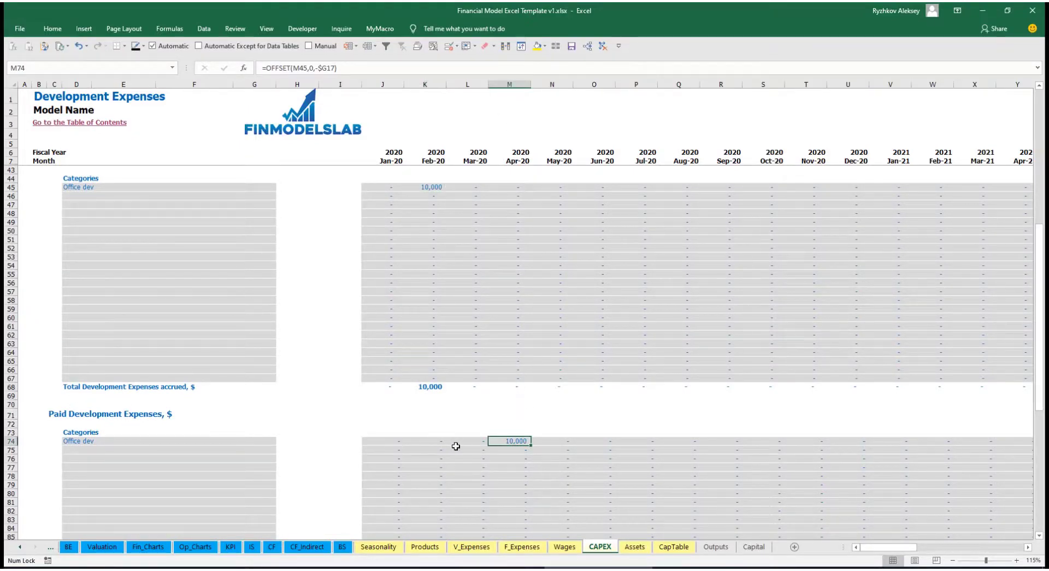
scroll(490, 440, down, 13)
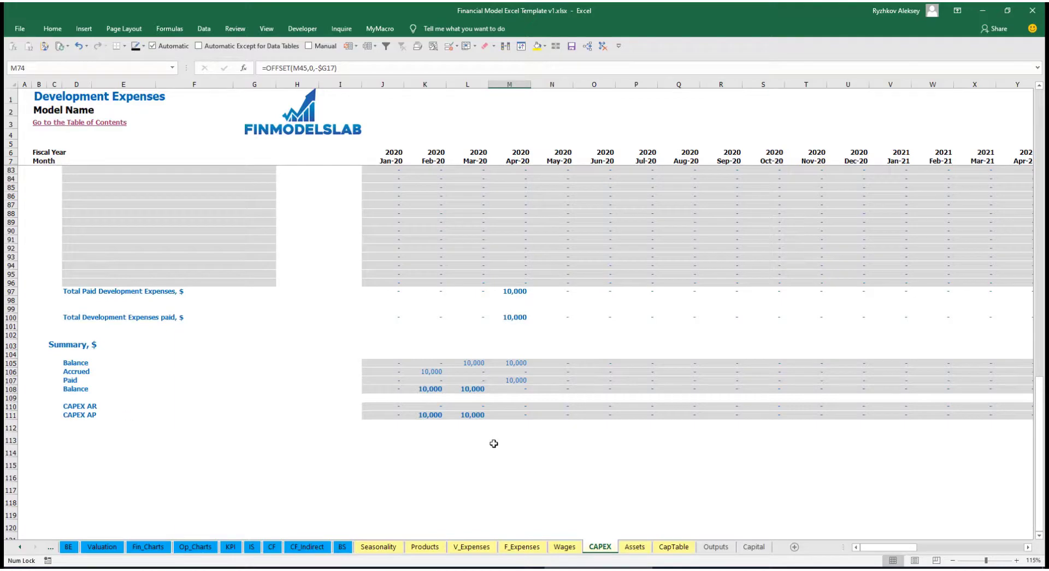
scroll(466, 353, up, 20)
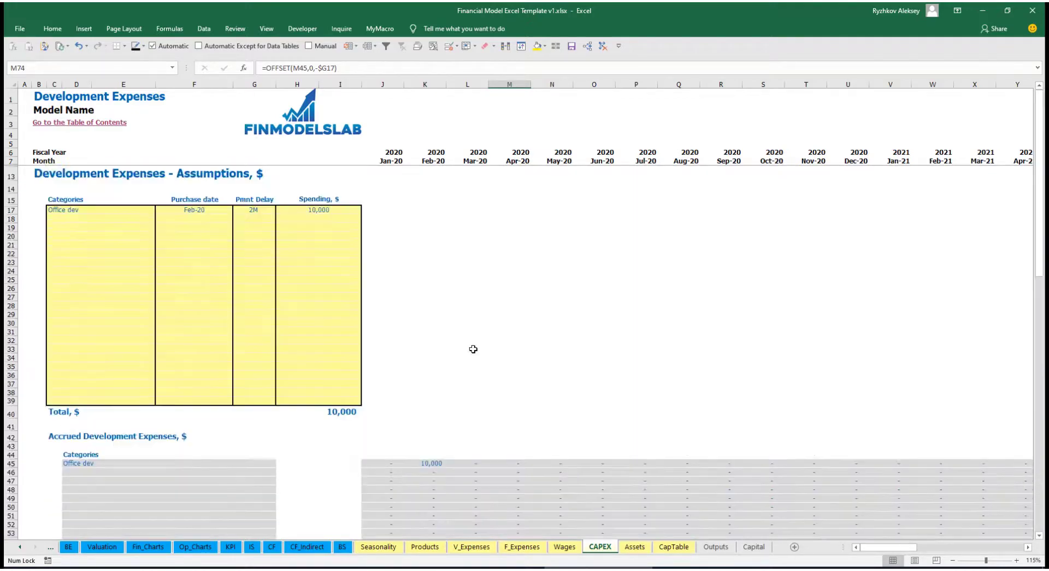
- Add an "Other dev exp" category below Office dev with purchase date Mar-20 and spending of 5,000
click(85, 217)
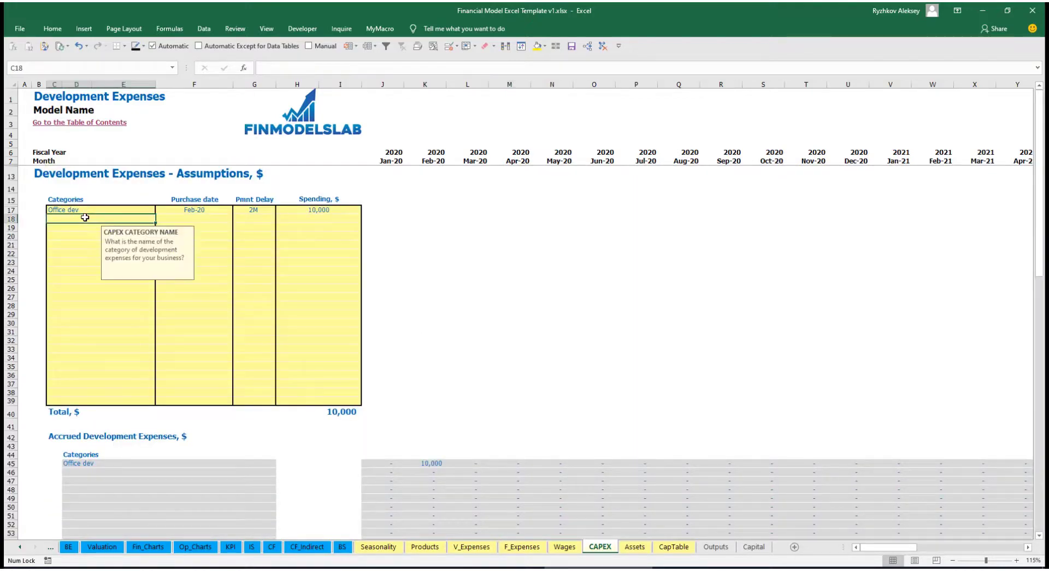
text(Other dev exp)
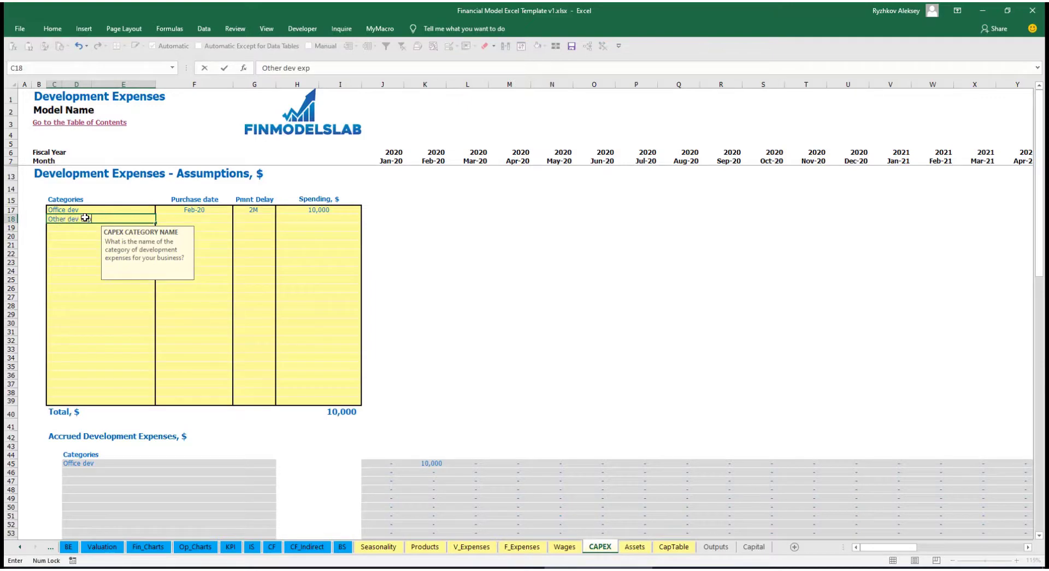
key(Return)
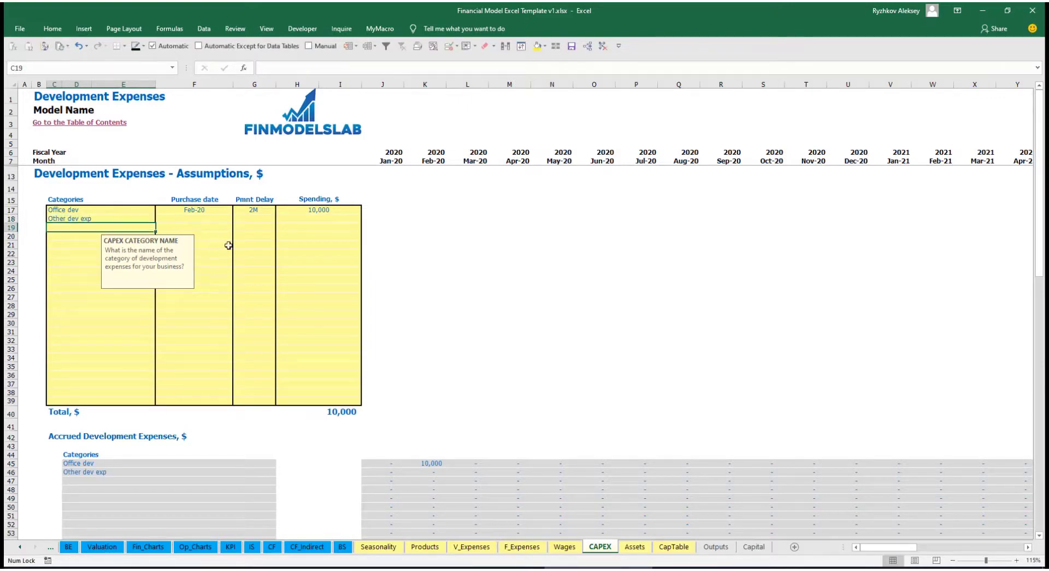
click(216, 218)
click(237, 218)
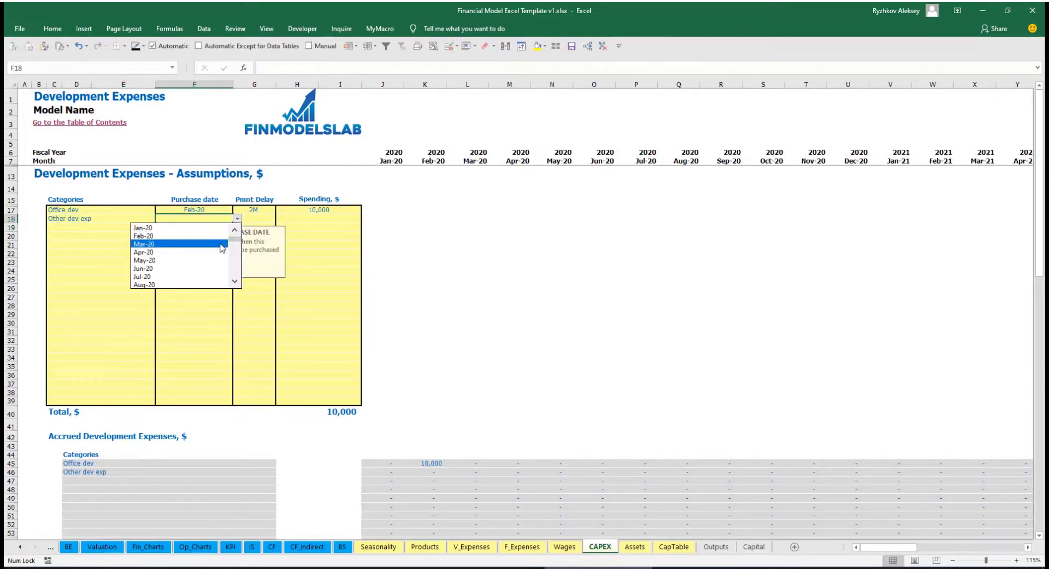
click(221, 241)
click(305, 219)
text(5,00)
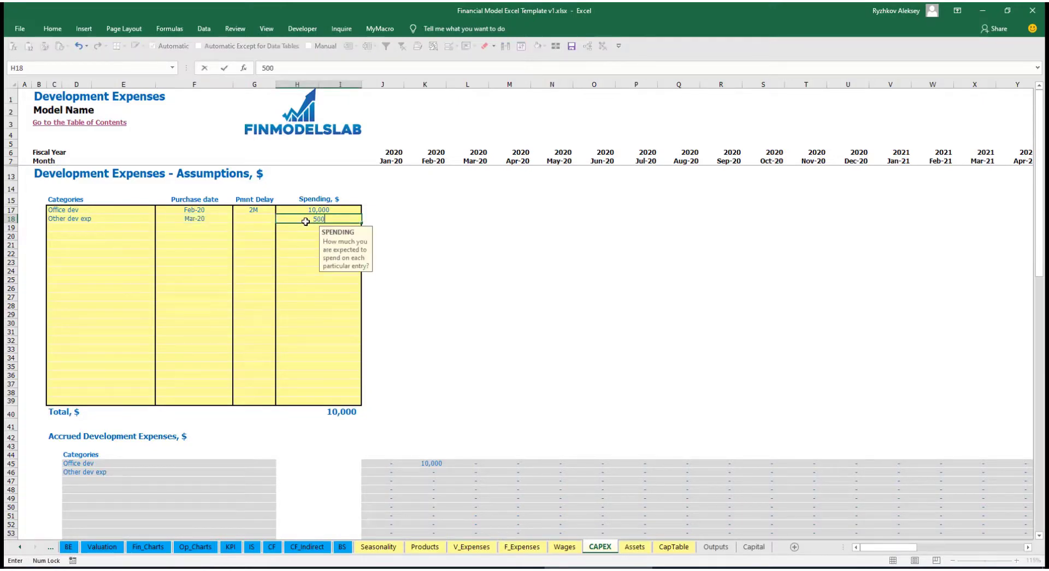
text(0)
key(Return)
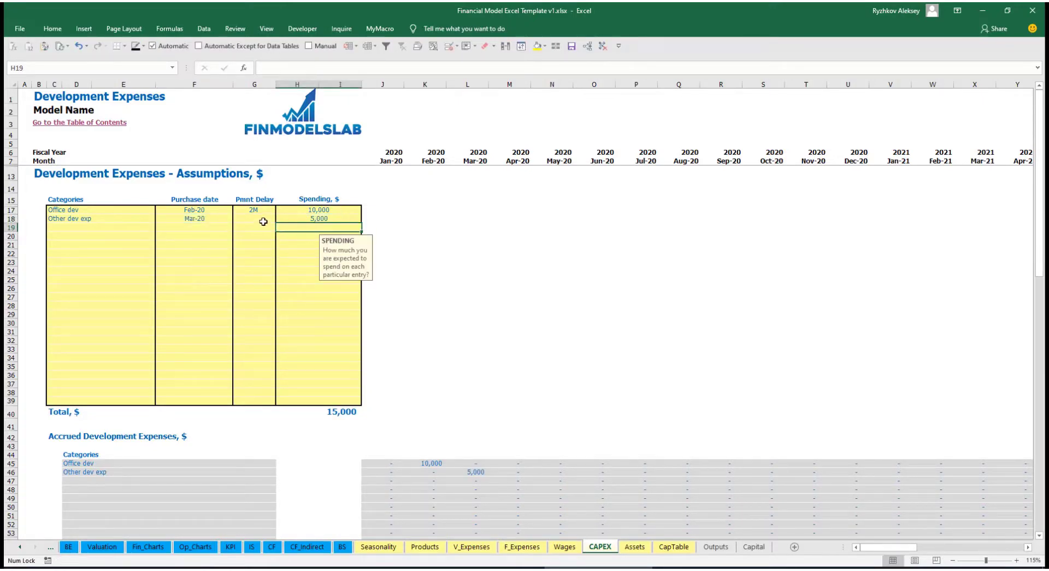
- Set the payment delay of the Other dev exp category to 0M
click(263, 222)
click(280, 218)
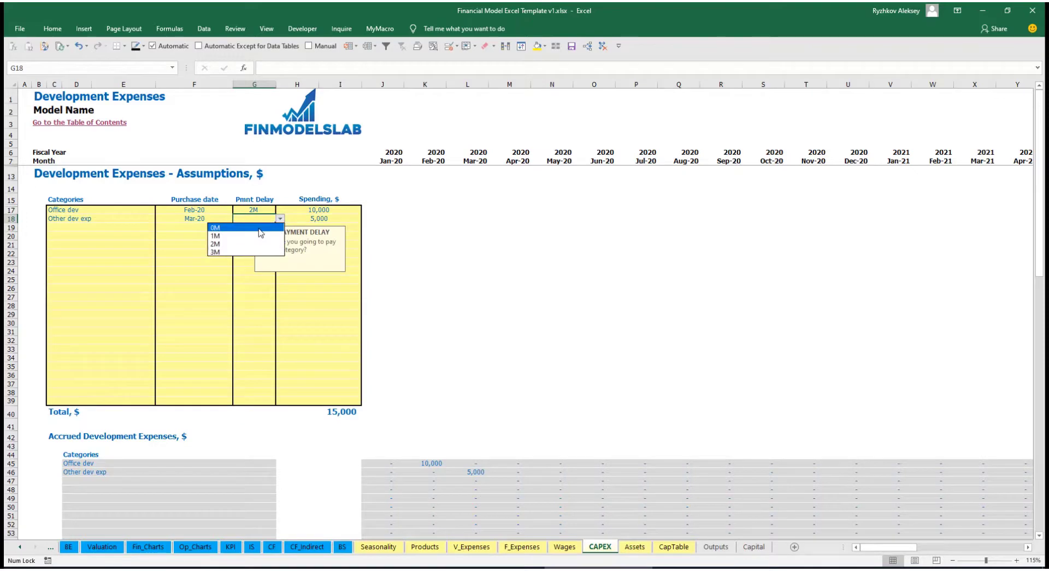
click(261, 228)
- Compare the months in which Other dev exp appears in the accrued and paid development expenses tables
scroll(455, 436, down, 3)
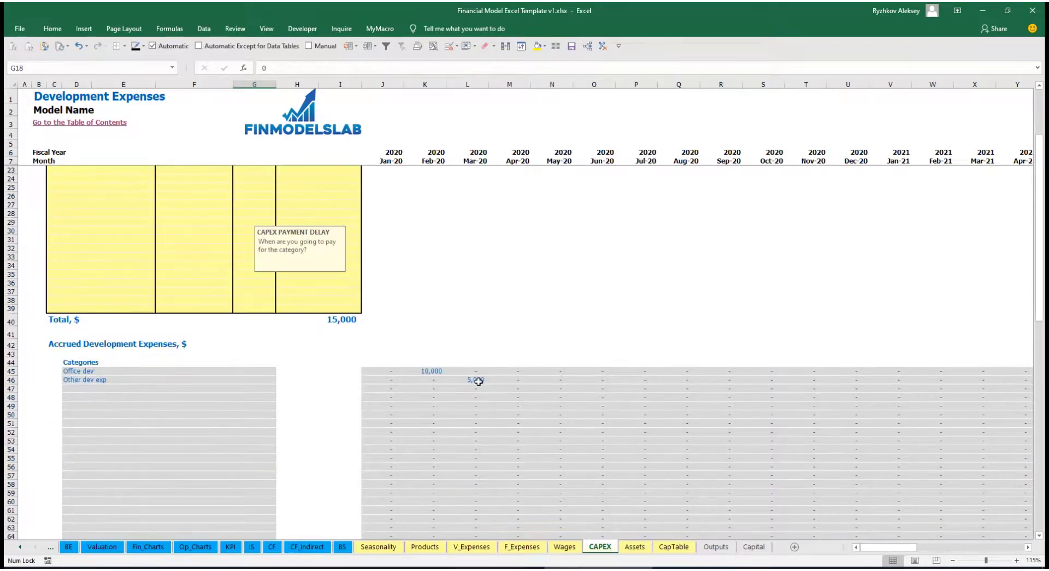
click(475, 380)
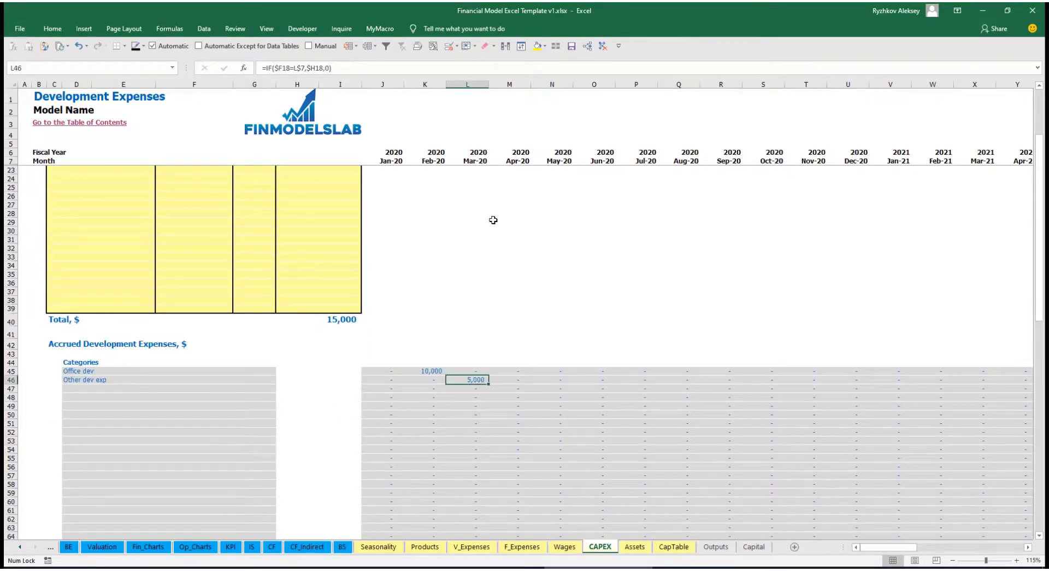
scroll(468, 380, down, 10)
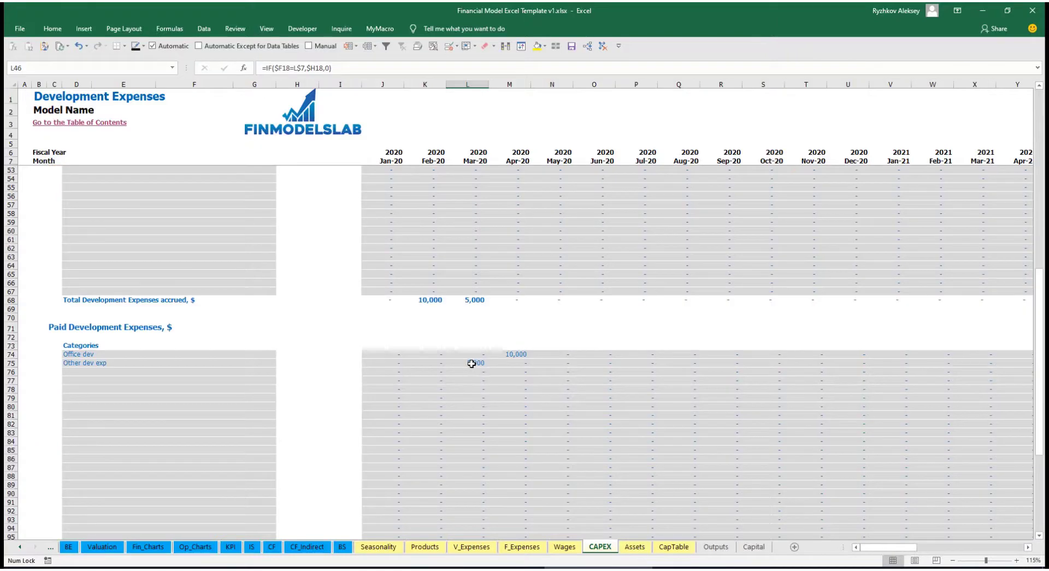
scroll(472, 364, up, 13)
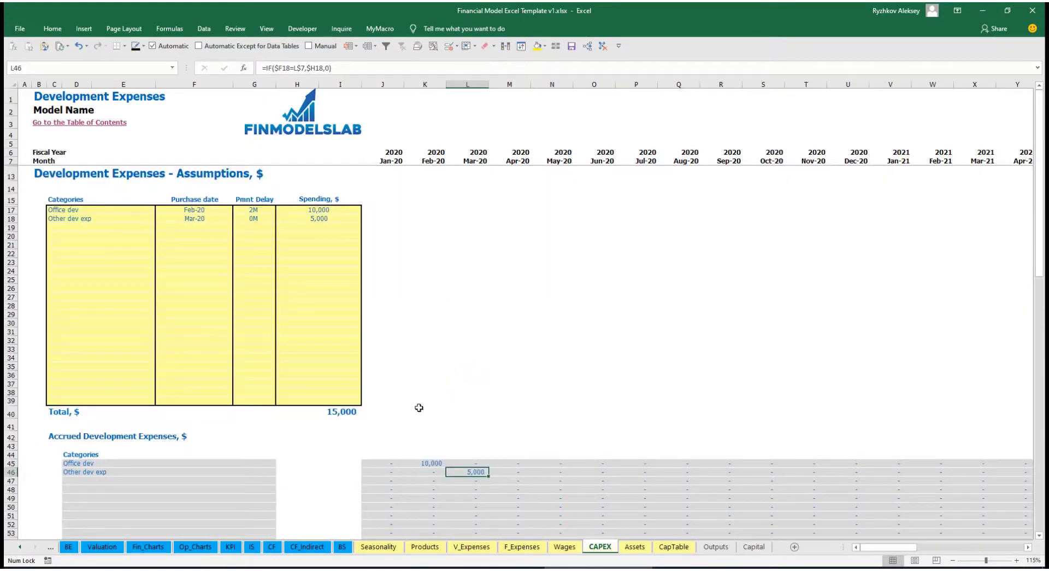
- Review the monthly depreciation, capital expenditure and closing net book value of Development Expenses on the Assets sheet
click(633, 547)
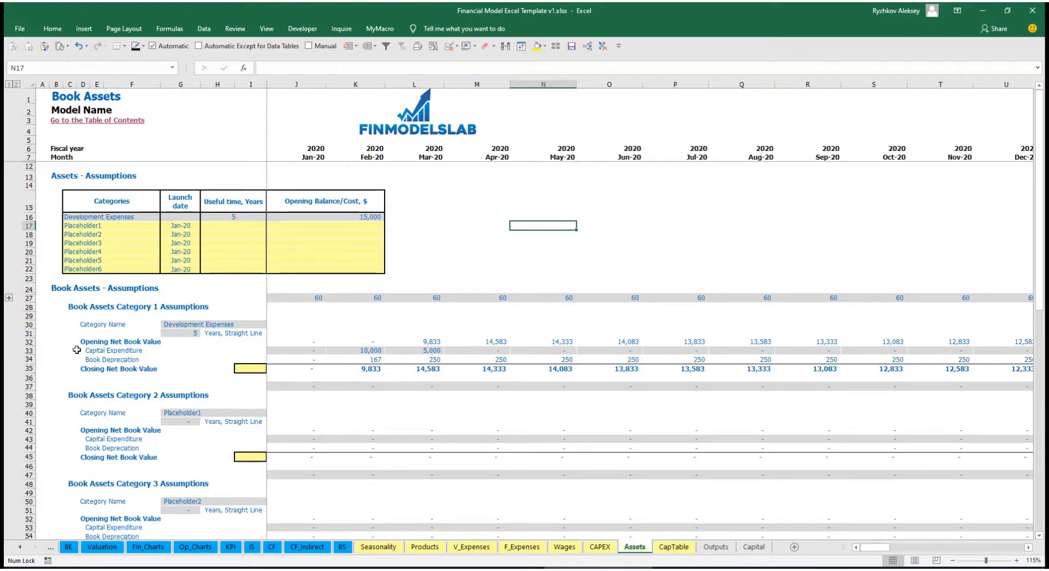
click(26, 359)
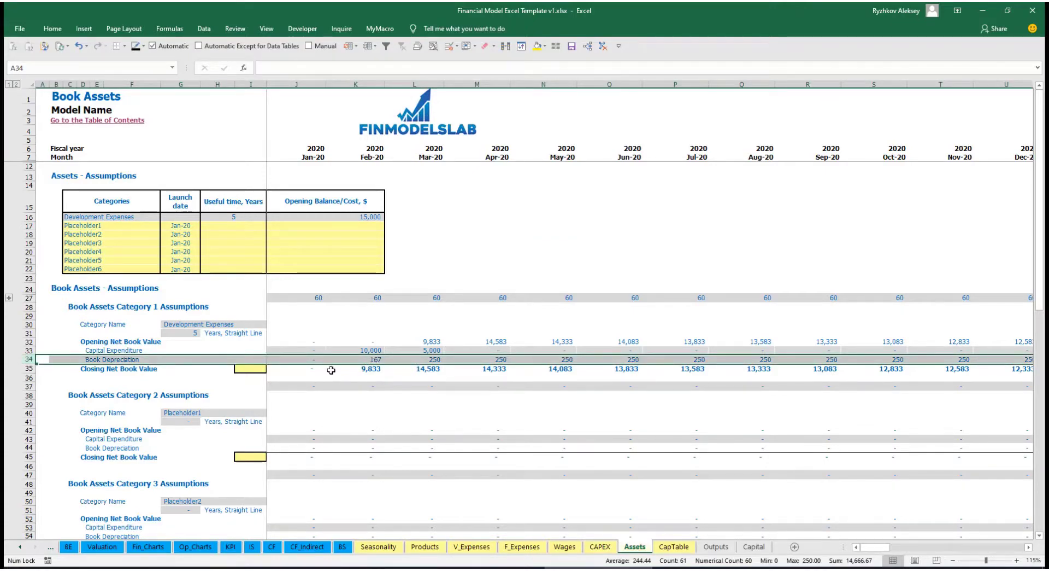
click(296, 350)
drag(297, 350, 547, 351)
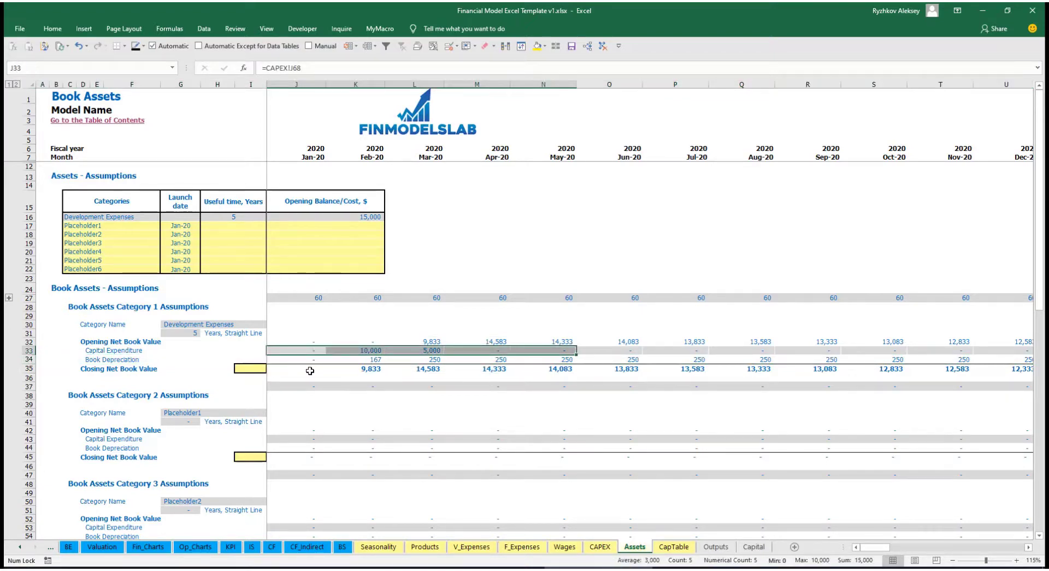
drag(304, 369, 584, 372)
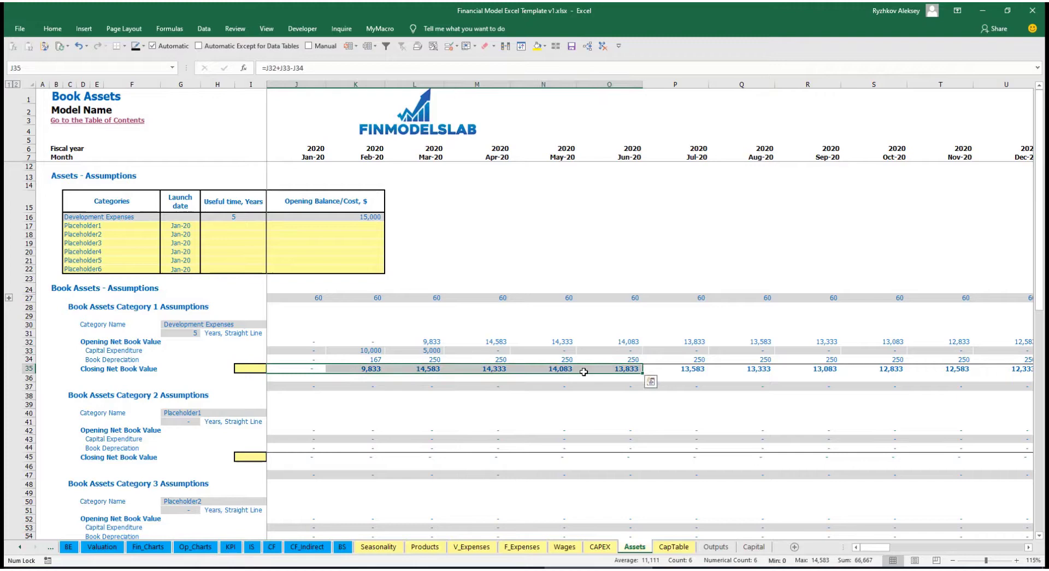
- Replace Placeholder1 with an asset category named Other assets, with a useful time of 10 years and cost of 25,000
click(126, 223)
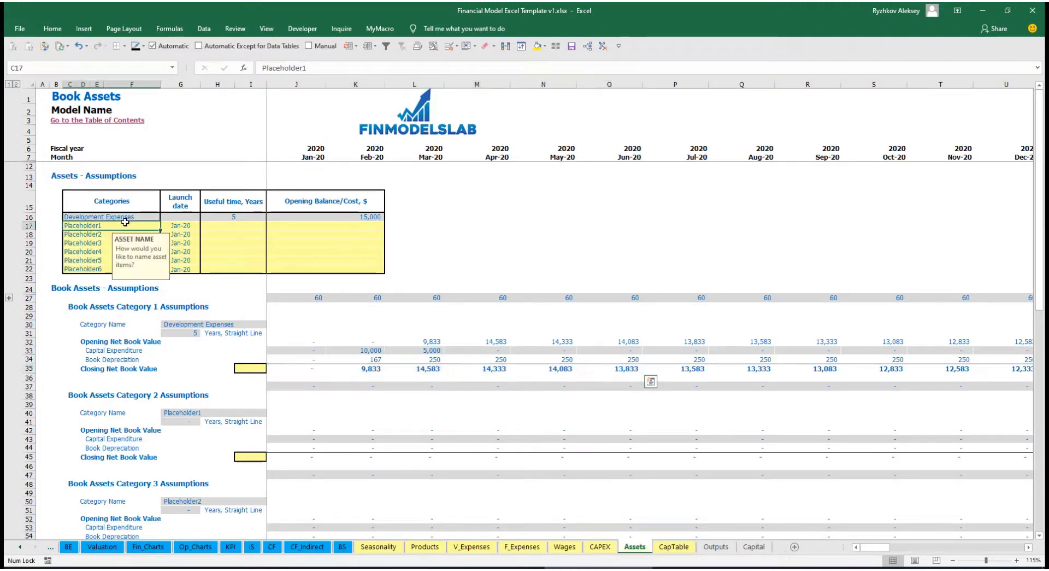
text(Other a)
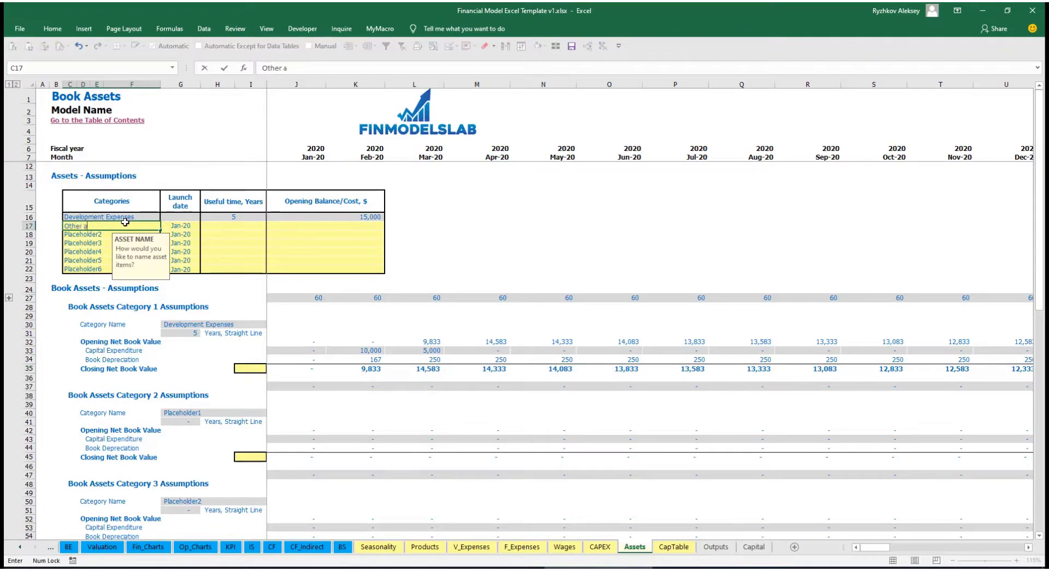
text(sses)
key(Return)
click(257, 224)
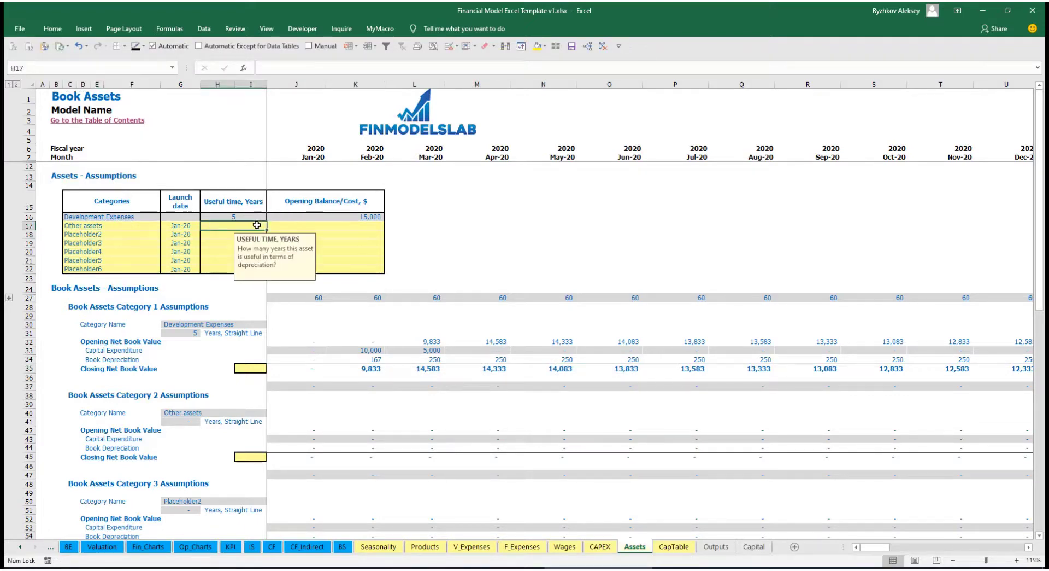
text(10)
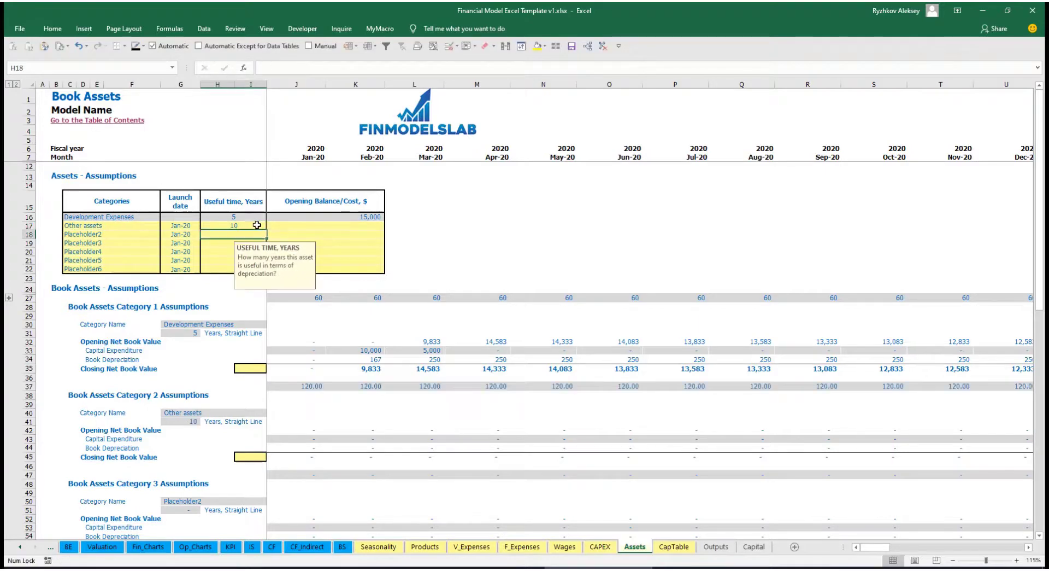
click(328, 226)
text(25)
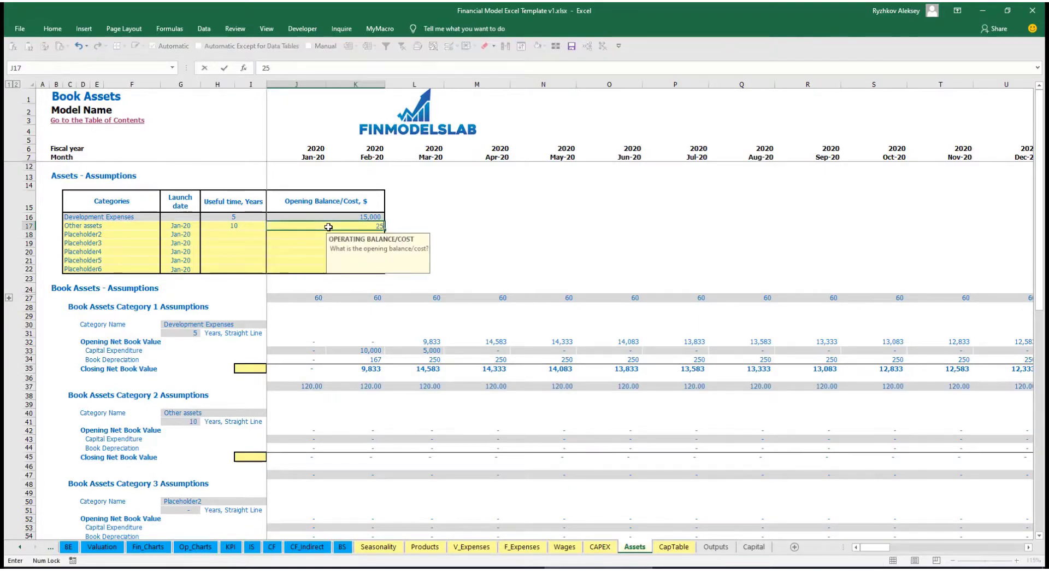
text(,000)
key(Return)
- Set the launch date of the Other assets category to Apr-20
click(197, 225)
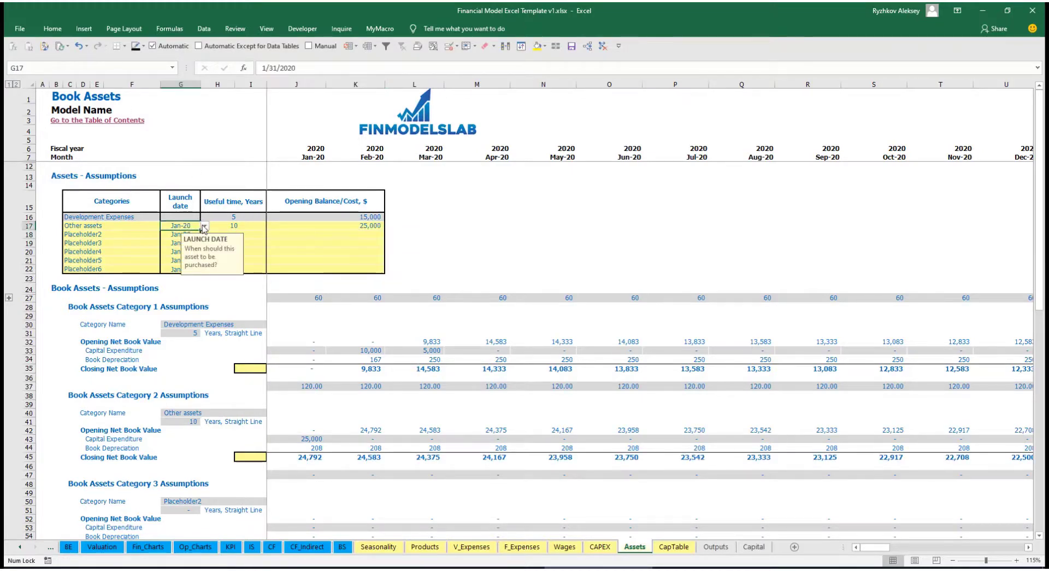
click(203, 226)
click(182, 260)
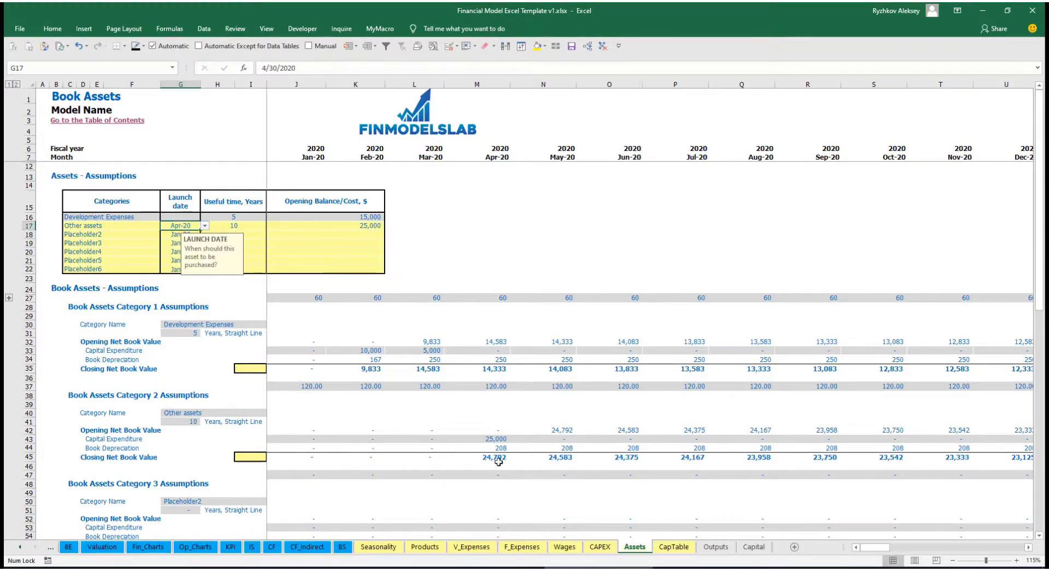
- Check the Other assets capital expenditure, book depreciation and closing net book value from Apr-20 onward
click(496, 439)
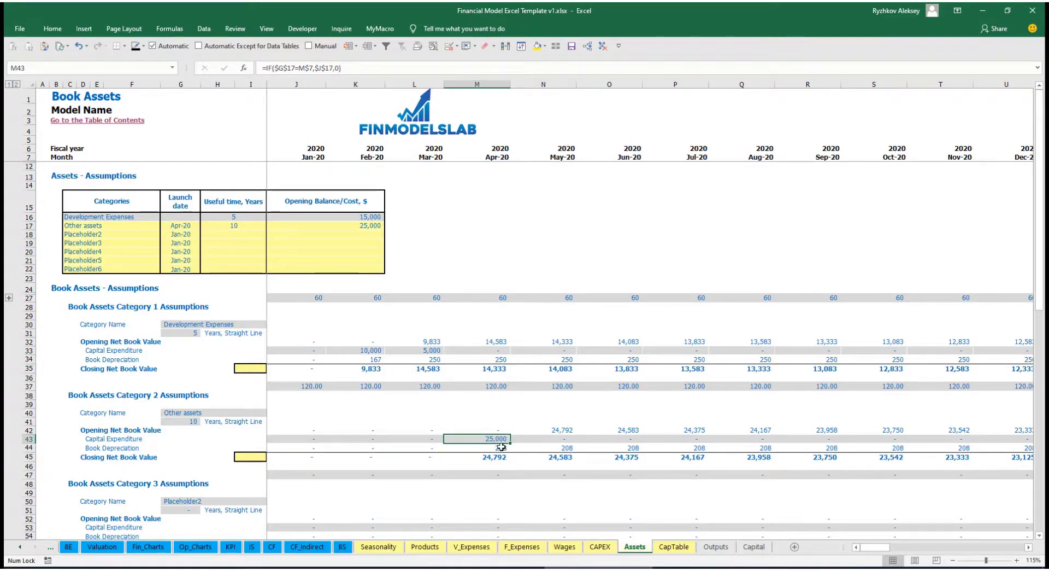
drag(500, 447, 678, 446)
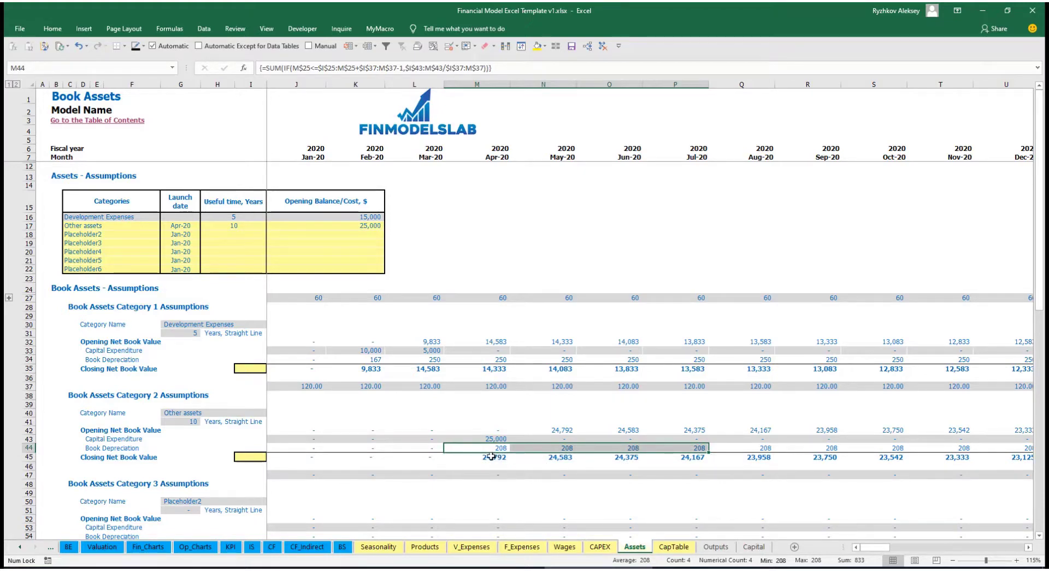
drag(491, 460, 719, 455)
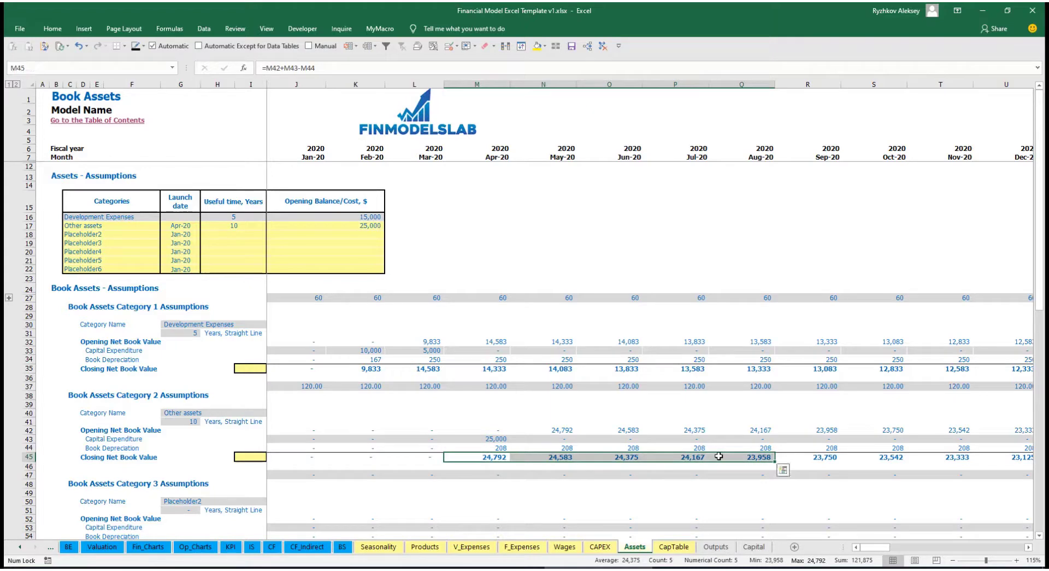
- Check how the assets flow into the income statement, cash flow statement and the balance sheet's Fixed Assets, CAPEX Prepayment and CAPEX Payable rows
click(252, 546)
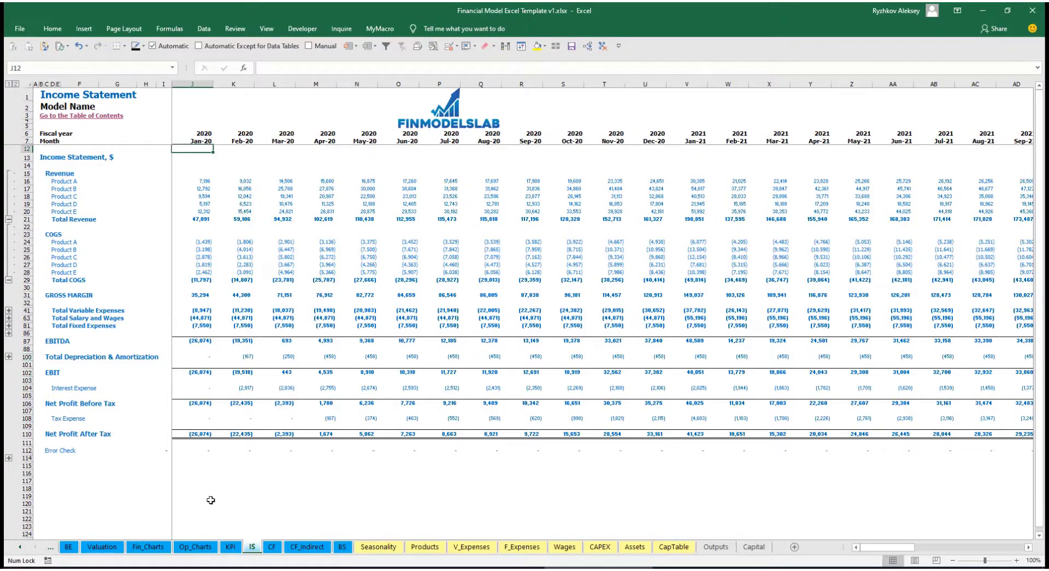
click(266, 548)
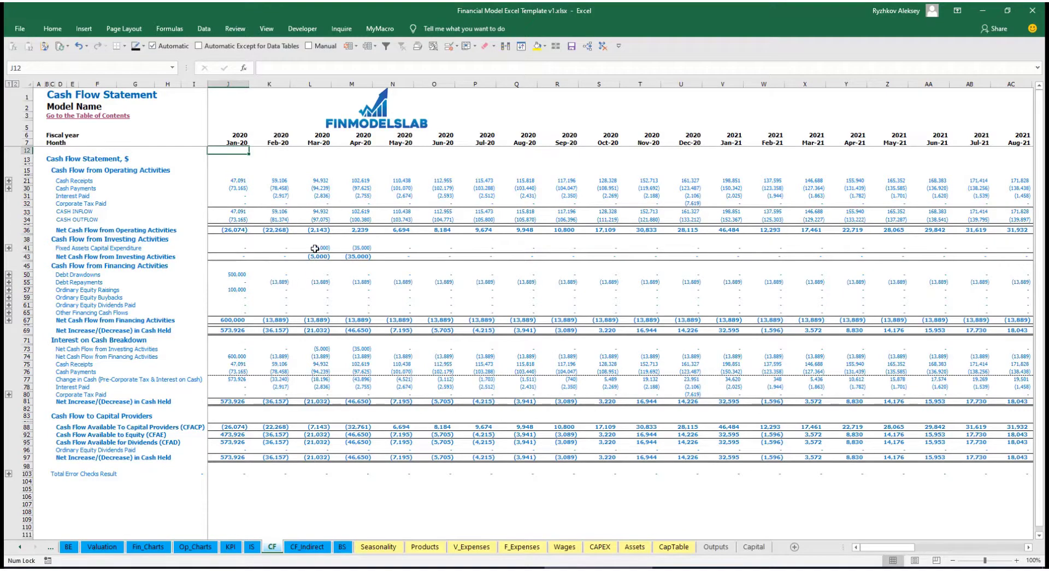
click(342, 547)
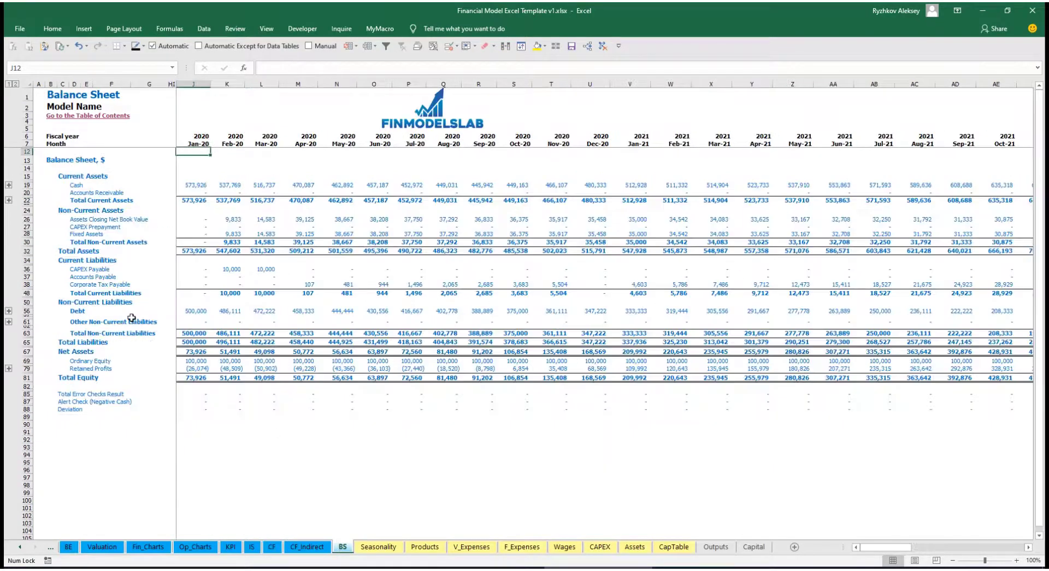
click(27, 233)
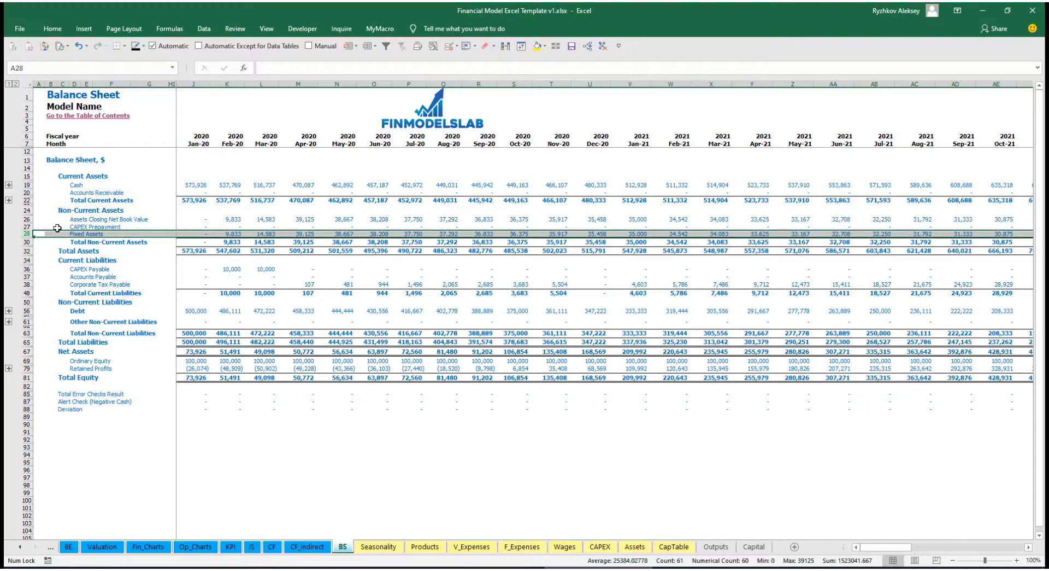
click(25, 226)
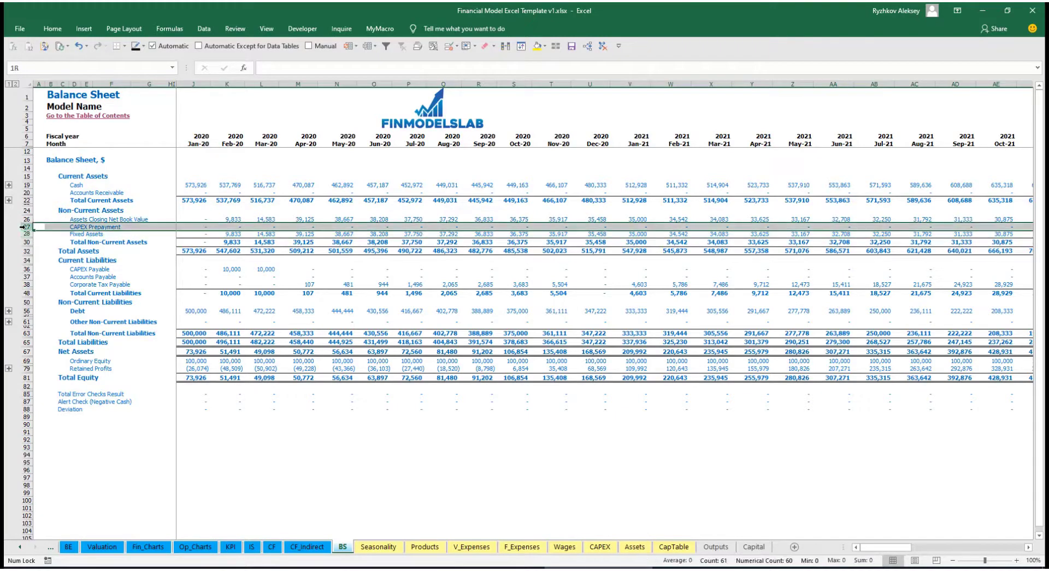
click(29, 269)
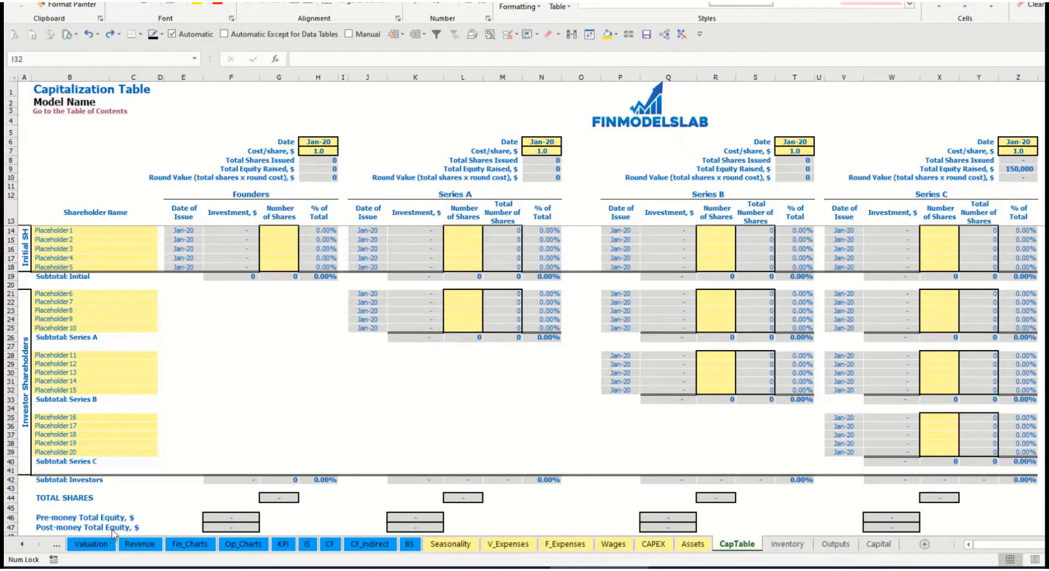
- Name the first two initial shareholders in the capitalization table Founder 1 and Founder 2
click(56, 229)
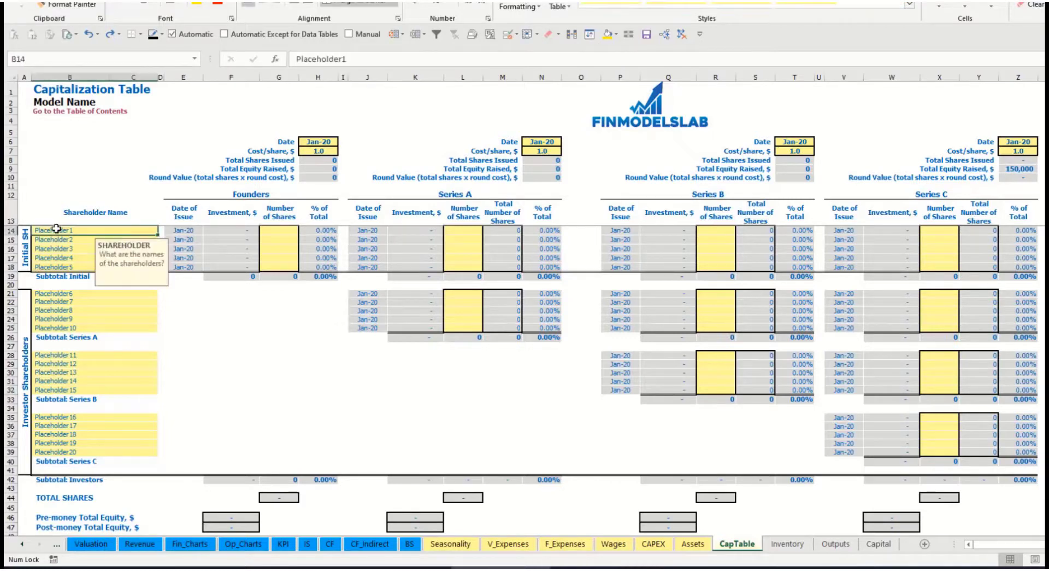
text(Foun)
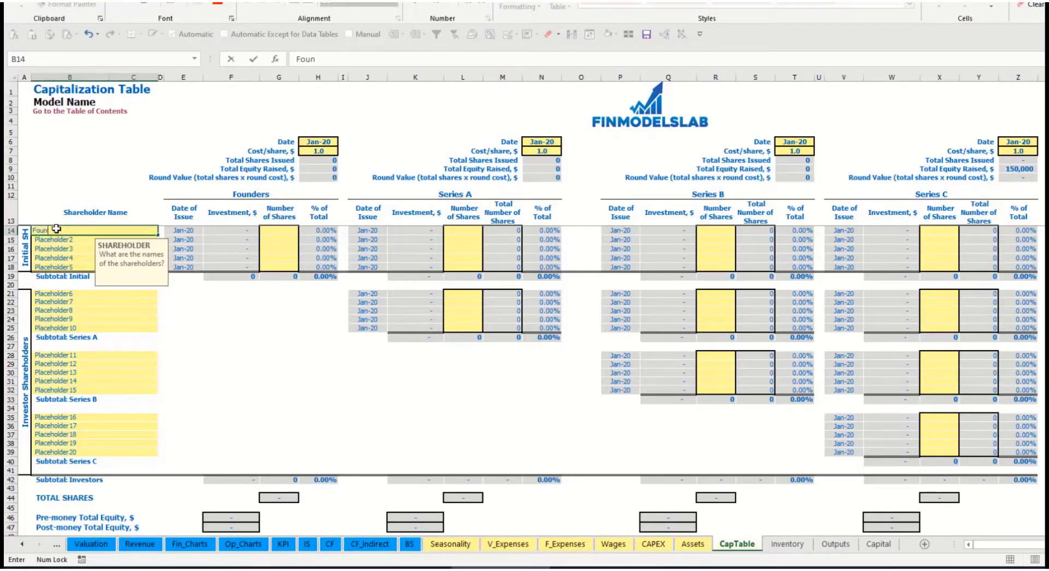
text(der 1)
key(Return)
key(Up)
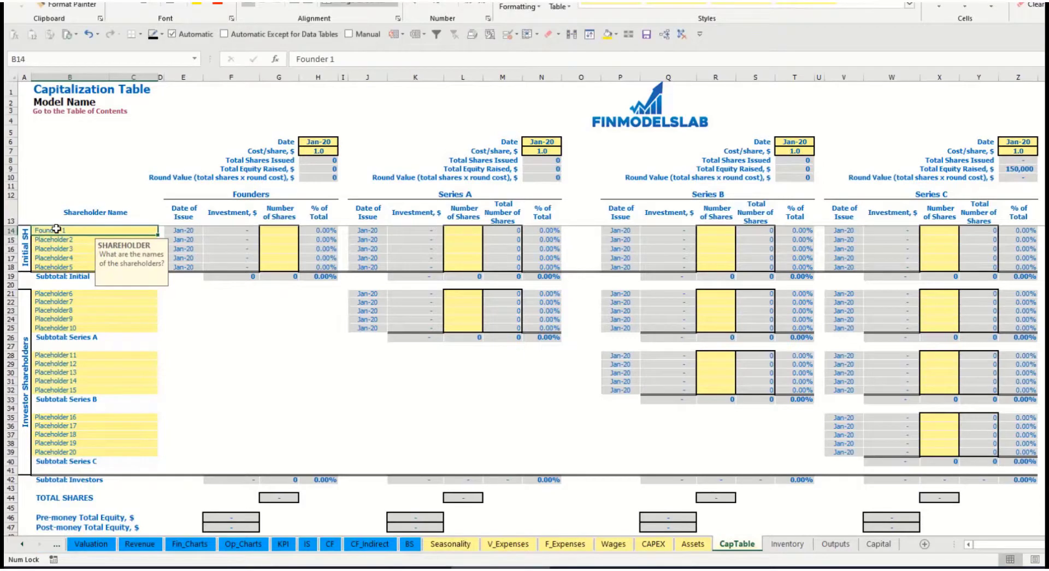
key(ctrl+c)
key(Down)
key(ctrl+v)
key(F2)
key(BackSpace)
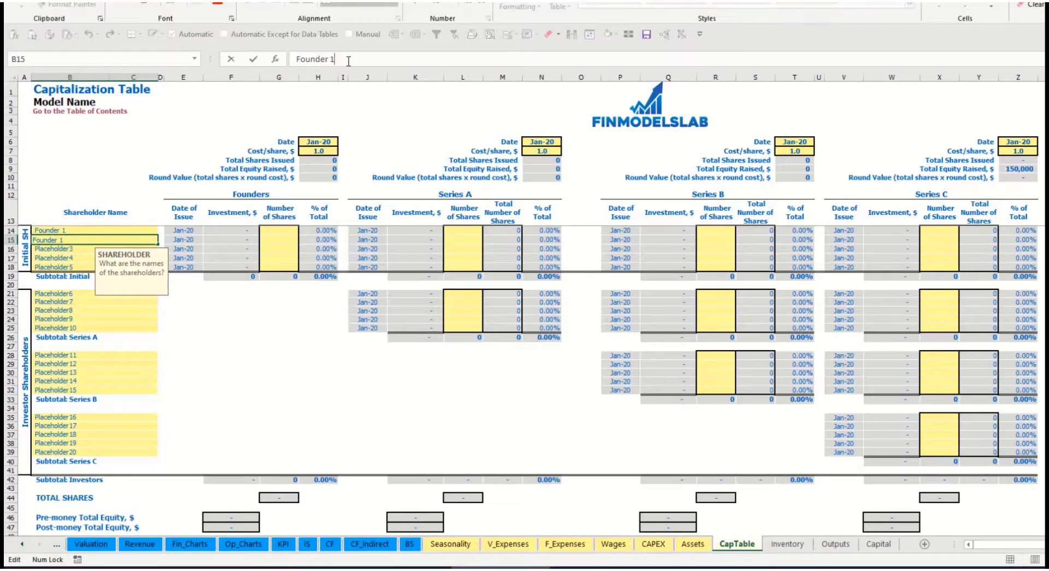
text(2)
key(Return)
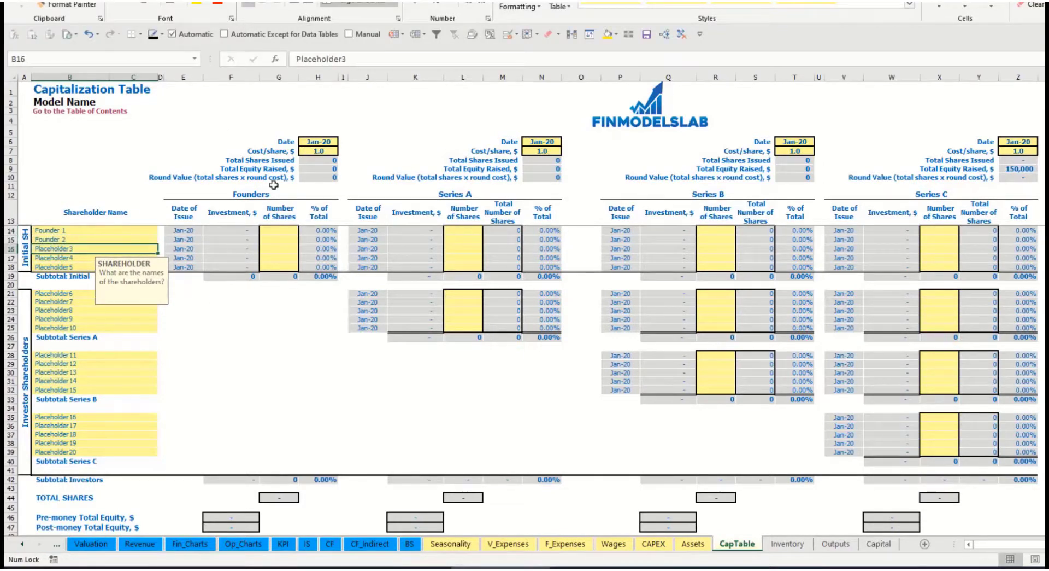
- Enter 10,000 founders-round shares for Founder 1 and 20,000 for Founder 2
click(112, 230)
click(281, 230)
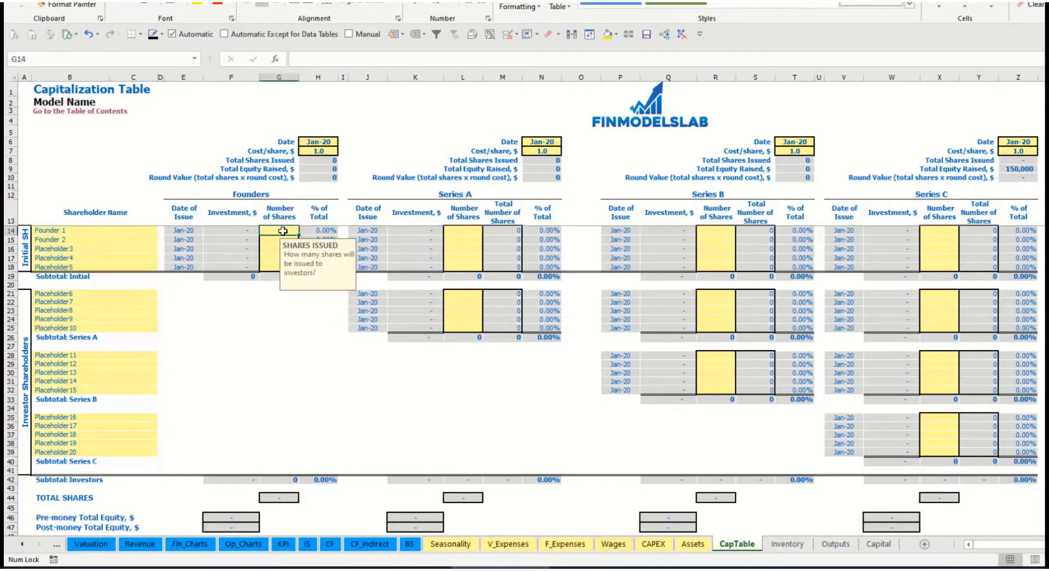
text(10000)
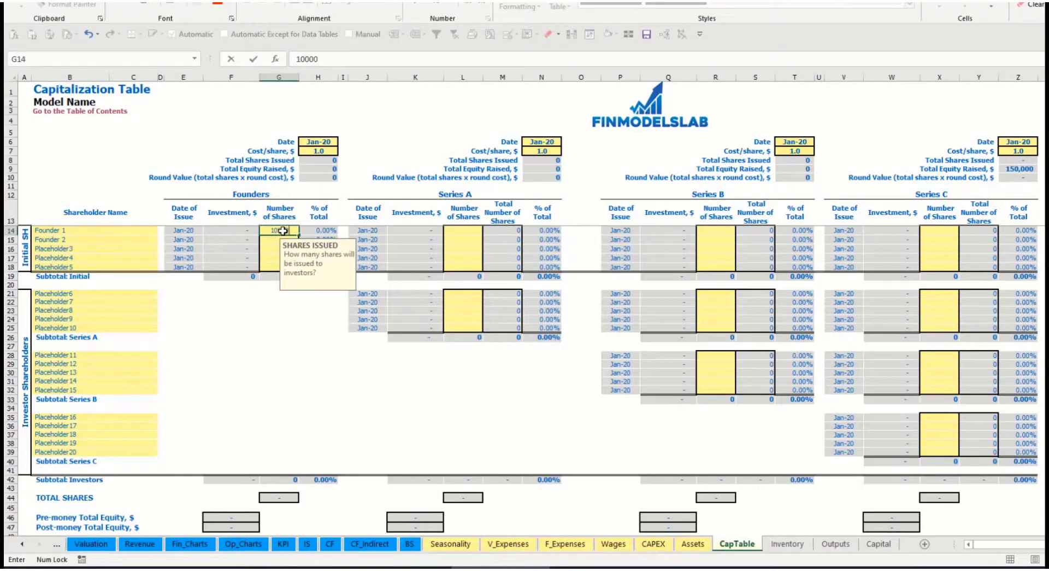
key(Return)
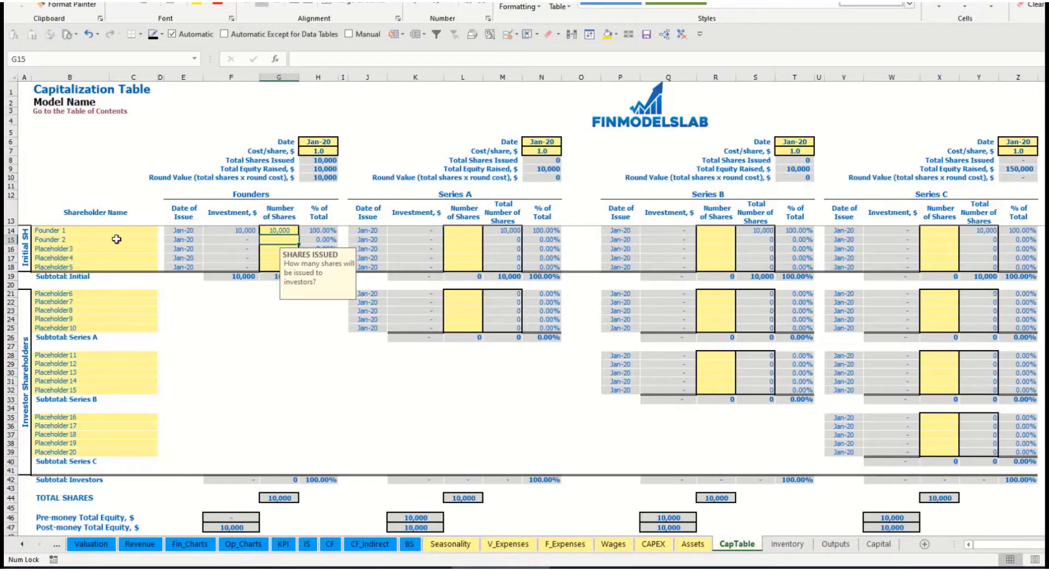
text(20000)
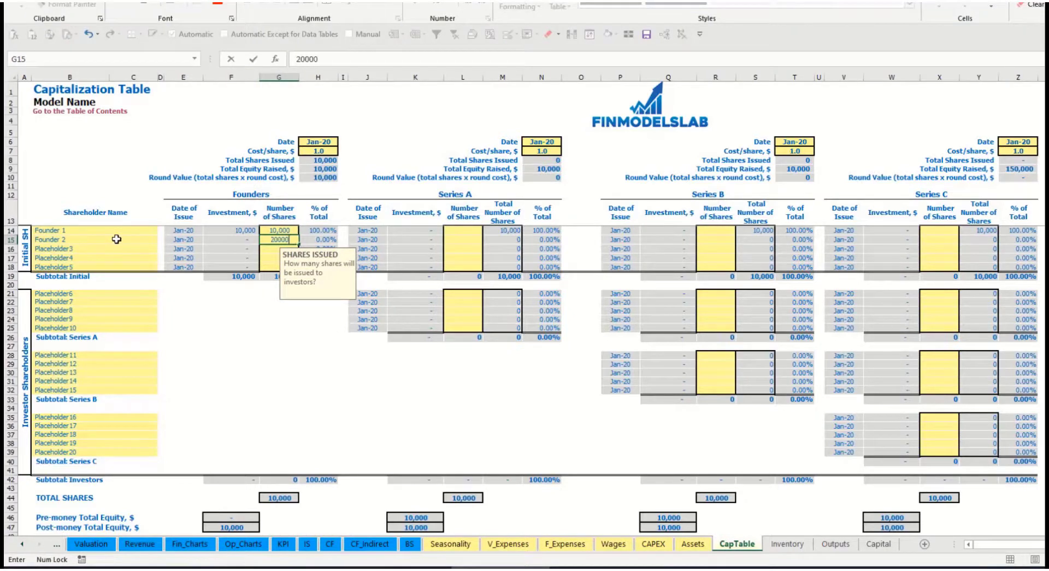
key(Return)
- Set the founders round's cost per share to 2 and its close date to Feb-20
click(314, 144)
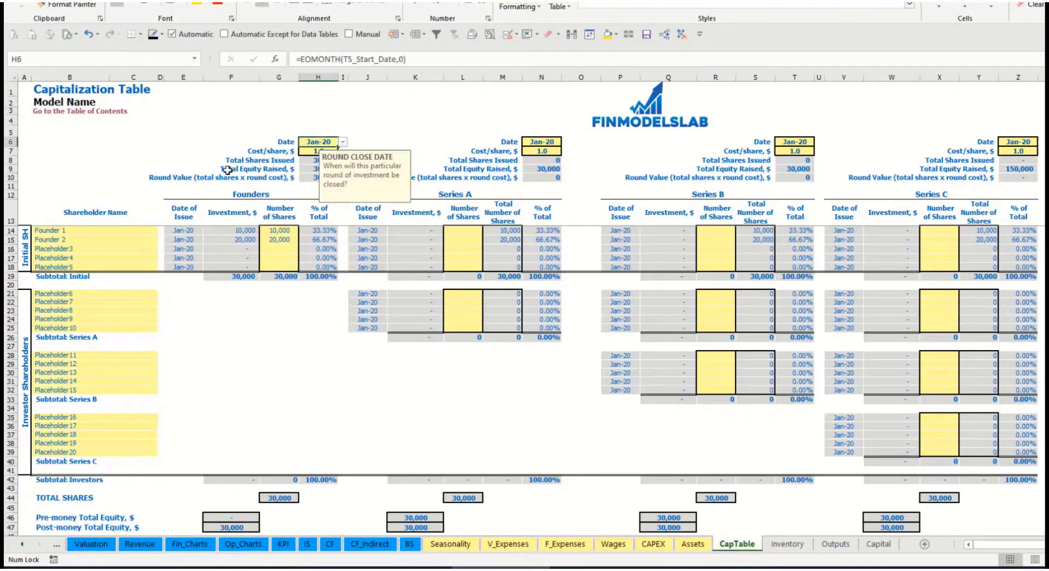
click(308, 152)
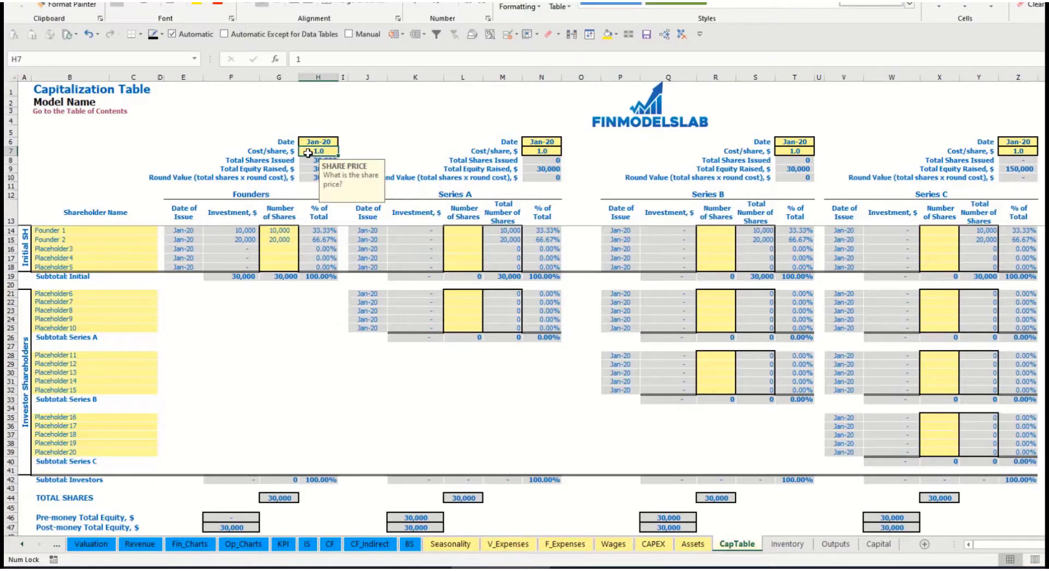
text(2)
click(315, 143)
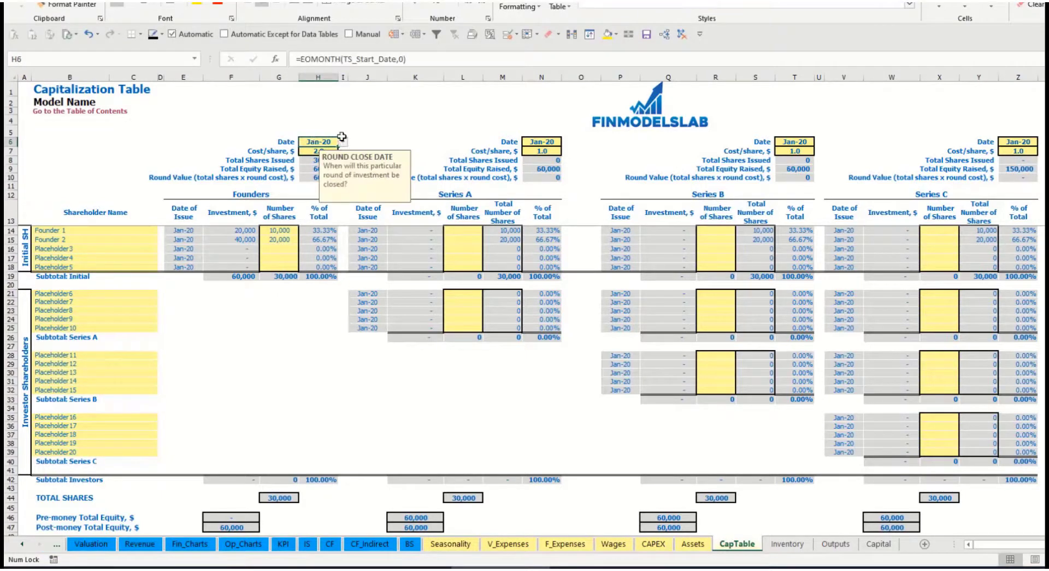
click(343, 142)
click(315, 158)
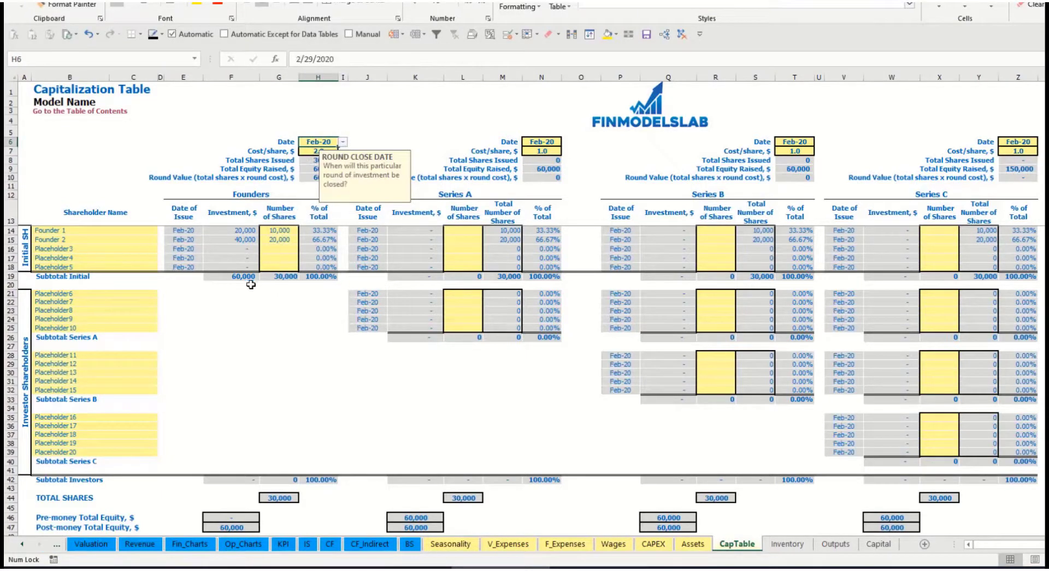
- Check the founders round's investment amounts, initial subtotal, post-money total equity and Founder 1's ownership percentage
click(238, 231)
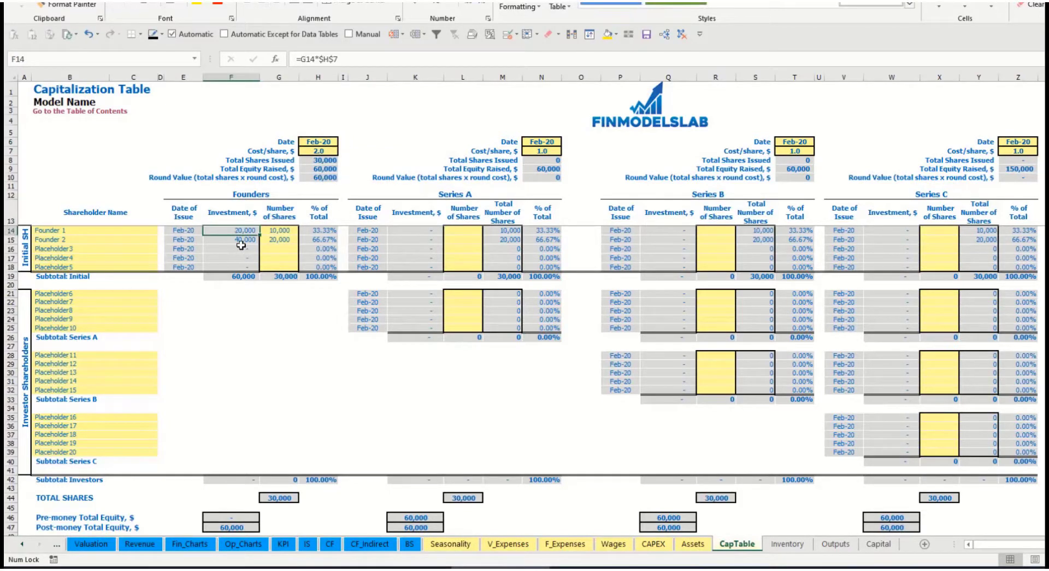
click(236, 240)
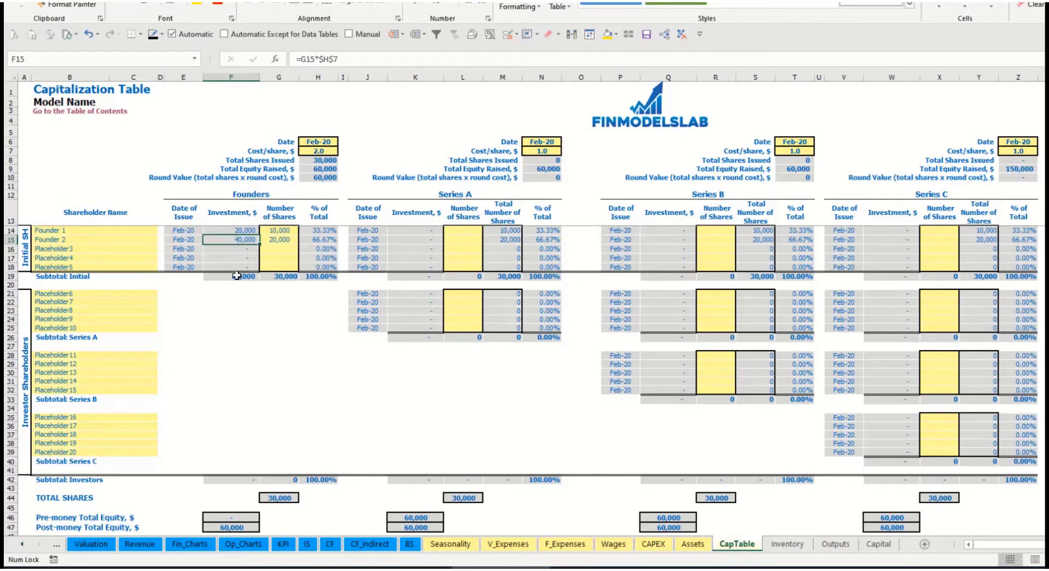
click(237, 276)
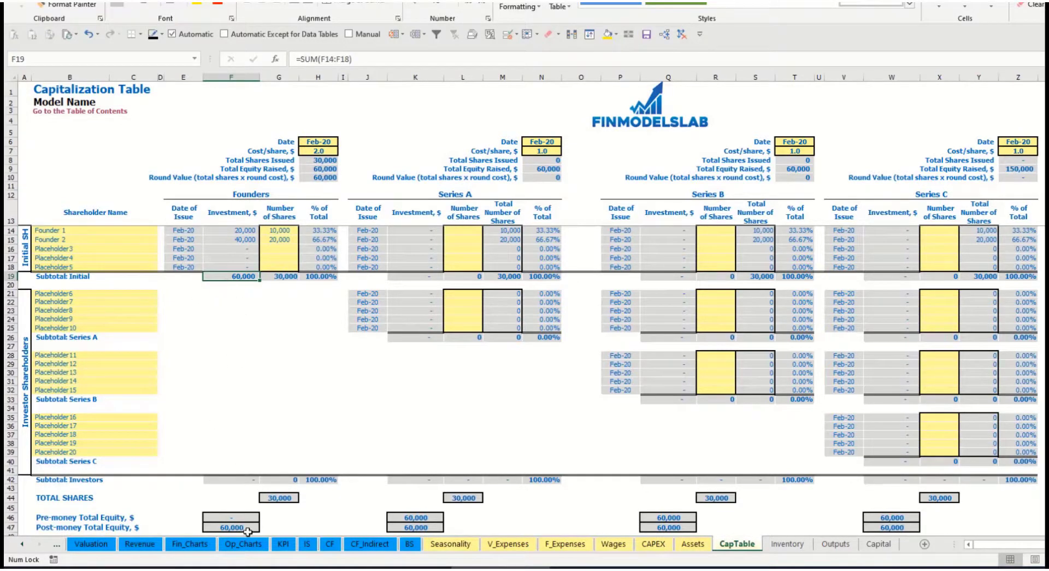
click(17, 528)
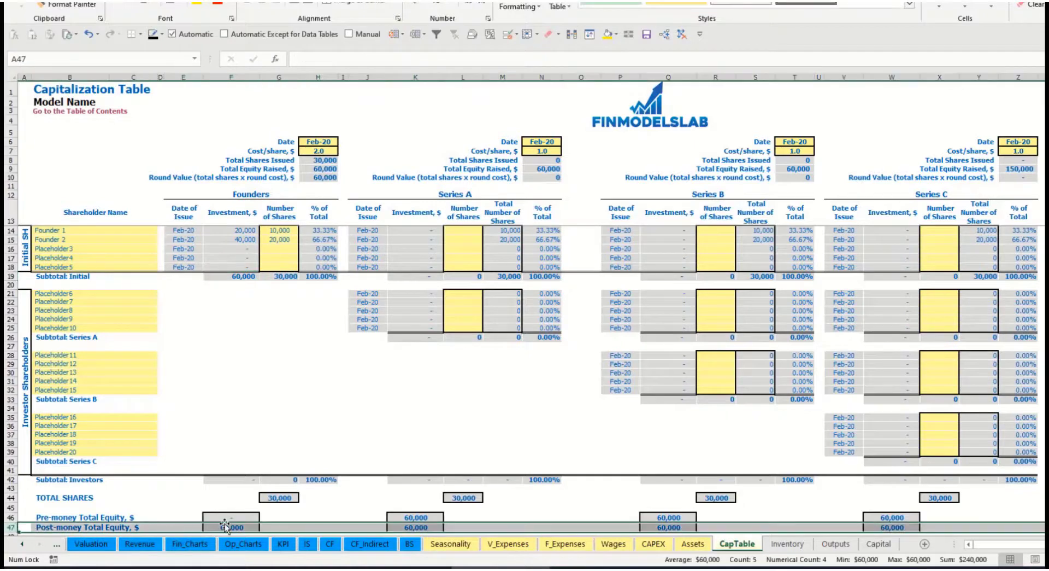
click(325, 231)
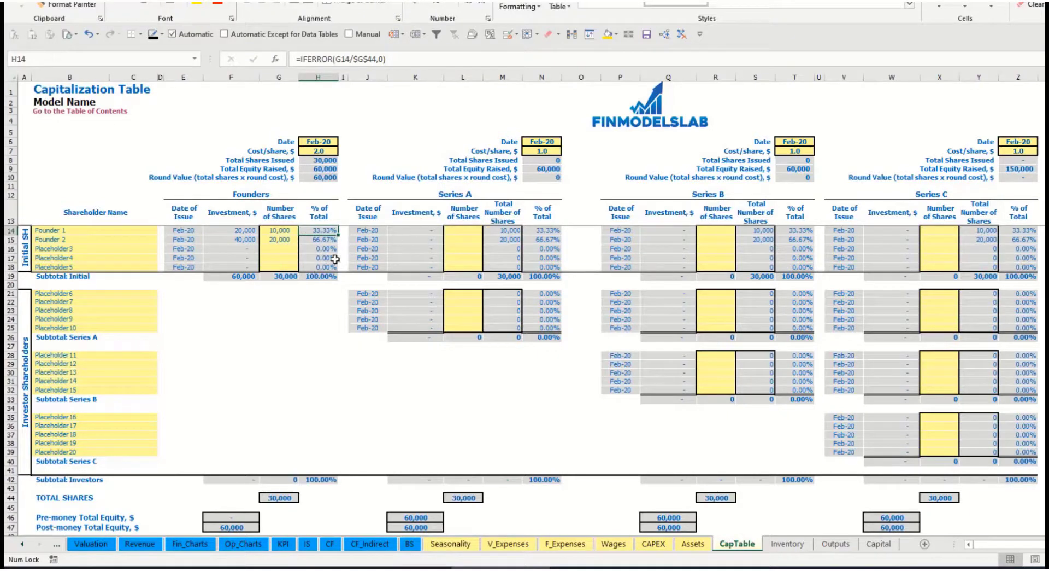
- Name the first Series A investor shareholder in the capitalization table Investor 1
click(129, 295)
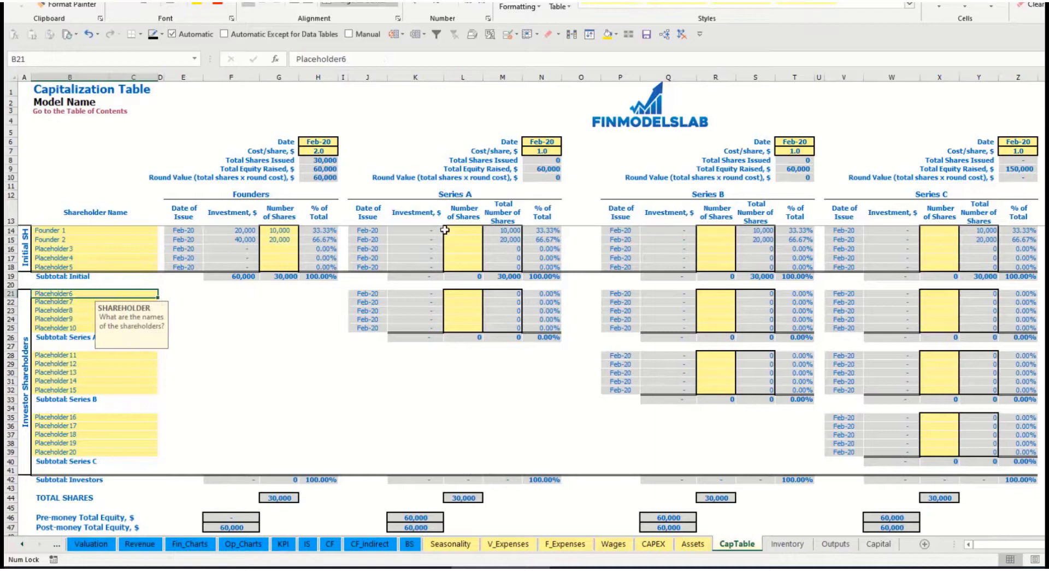
click(474, 198)
click(77, 295)
text(Inves)
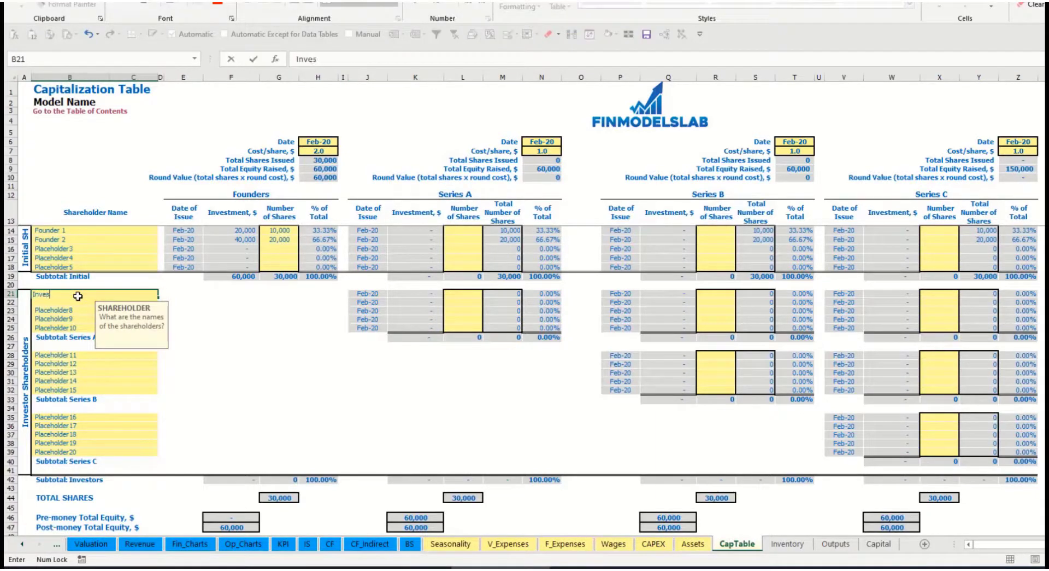
text(tor 1)
key(Return)
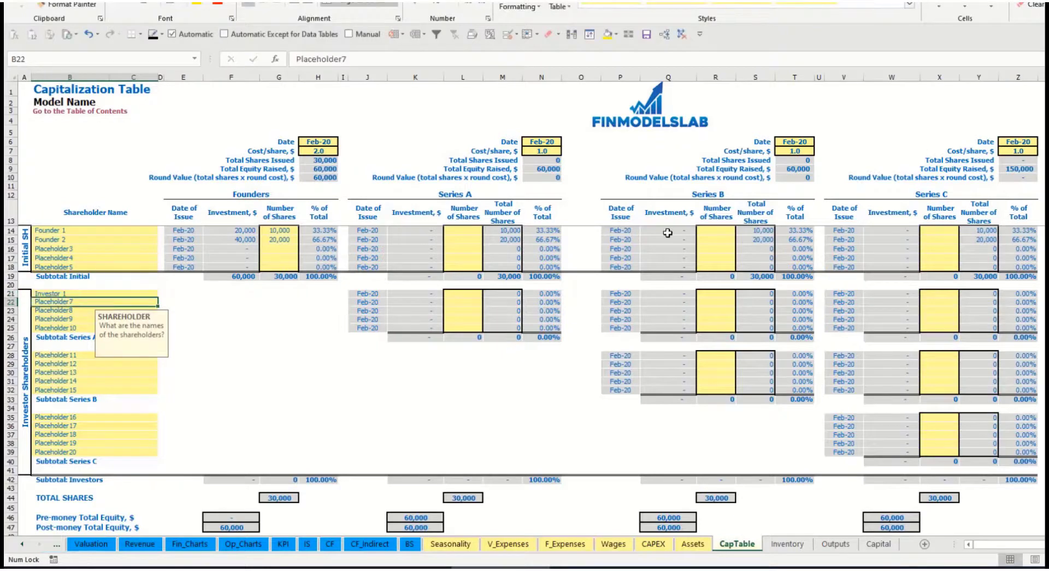
- Set the Series A round's close date to May-20 and its cost per share to 5
click(546, 142)
click(567, 141)
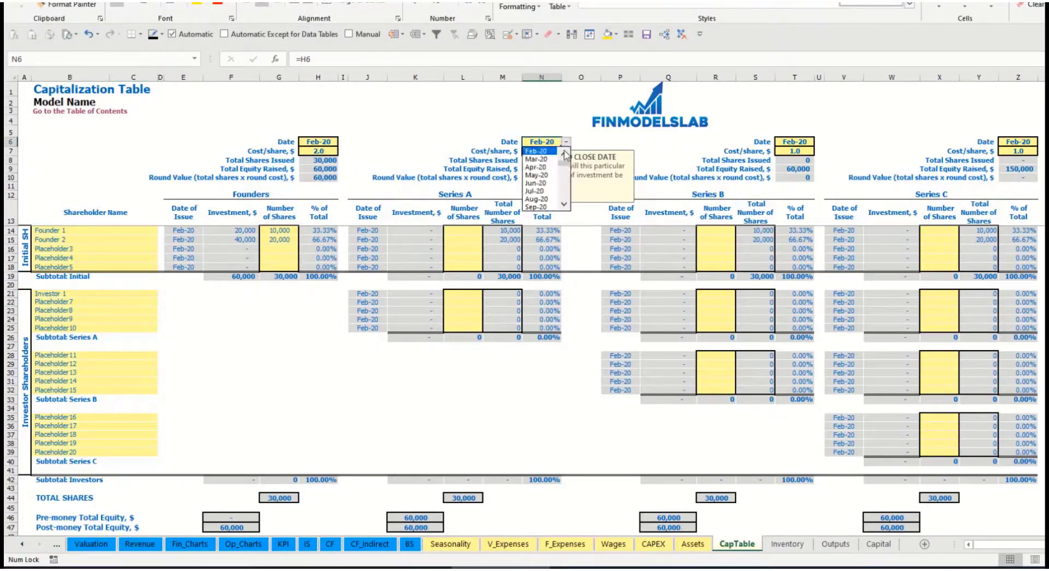
click(553, 175)
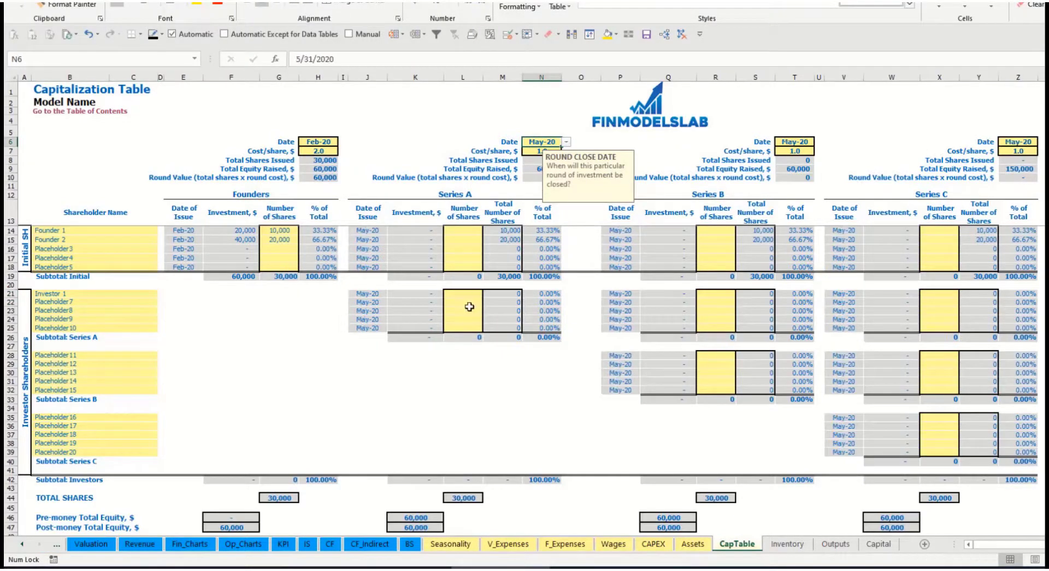
click(537, 149)
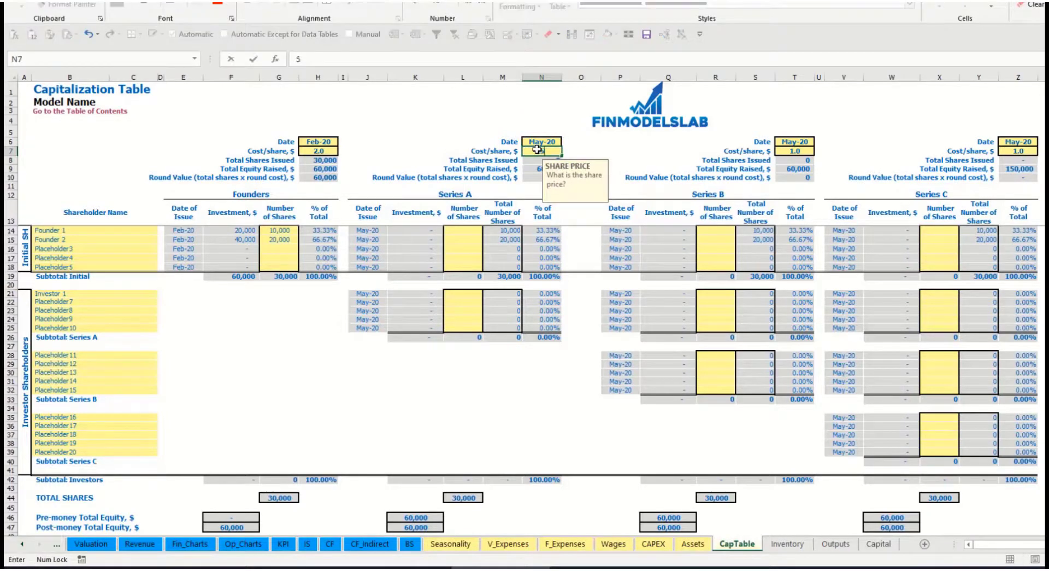
key(Return)
- Enter 1,000 Series A shares for Investor 1
click(463, 292)
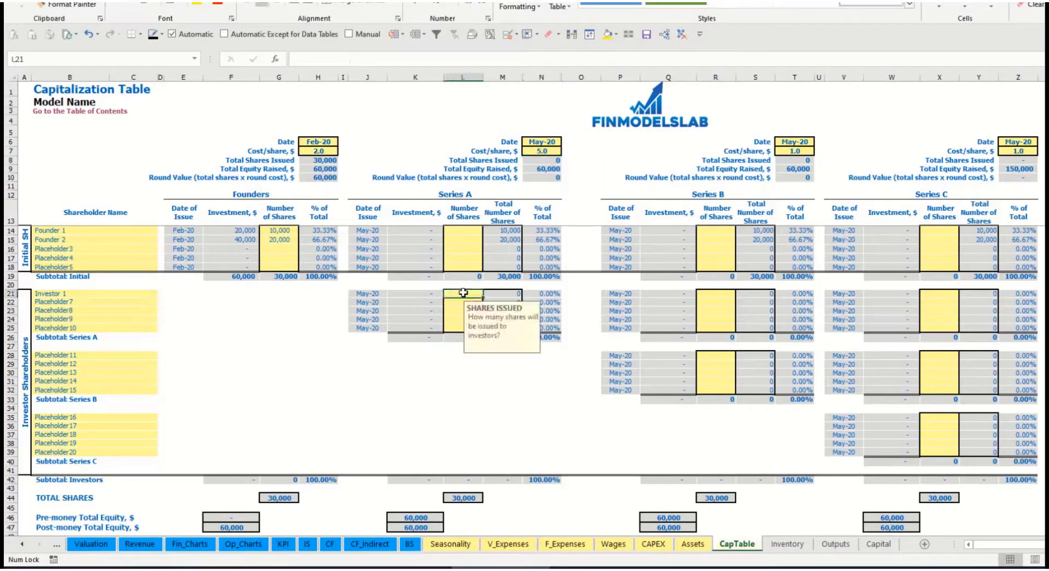
text(1000)
key(Return)
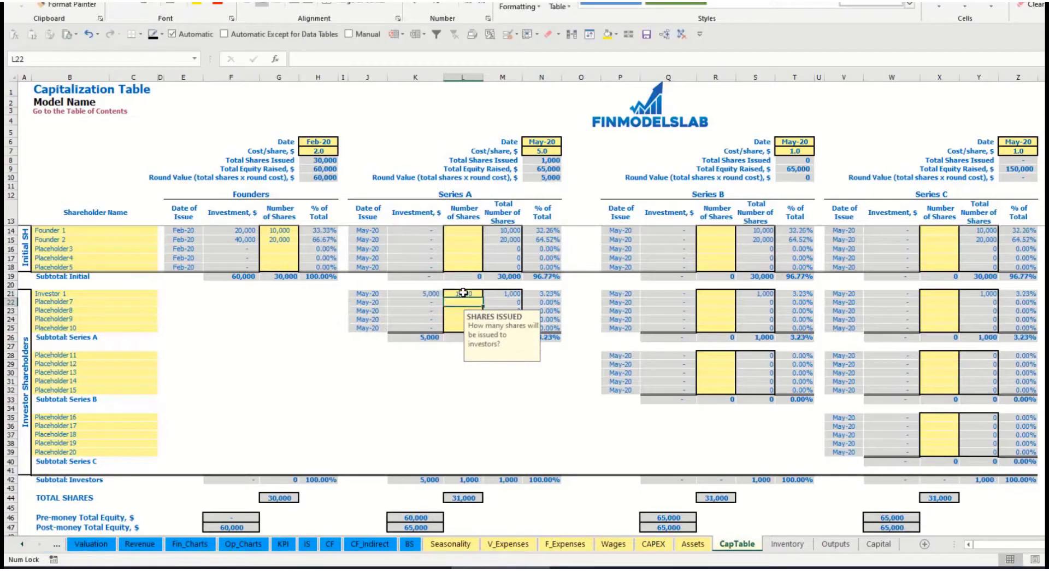
- Check Investor 1's Series A investment, the round's pre-money and post-money total equity, and the ownership percentages of Investor 1 and both founders
click(418, 378)
click(424, 293)
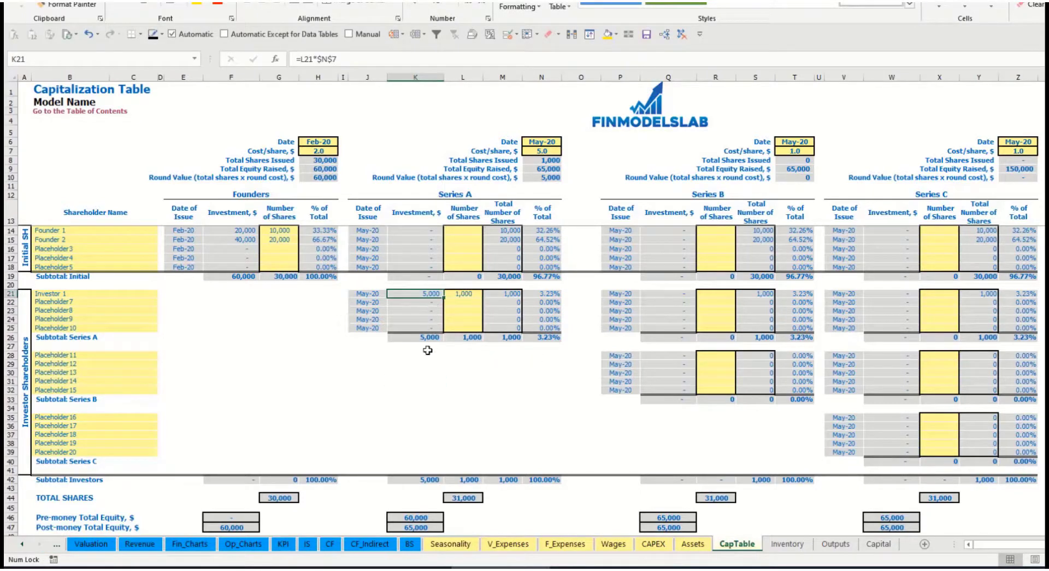
click(411, 517)
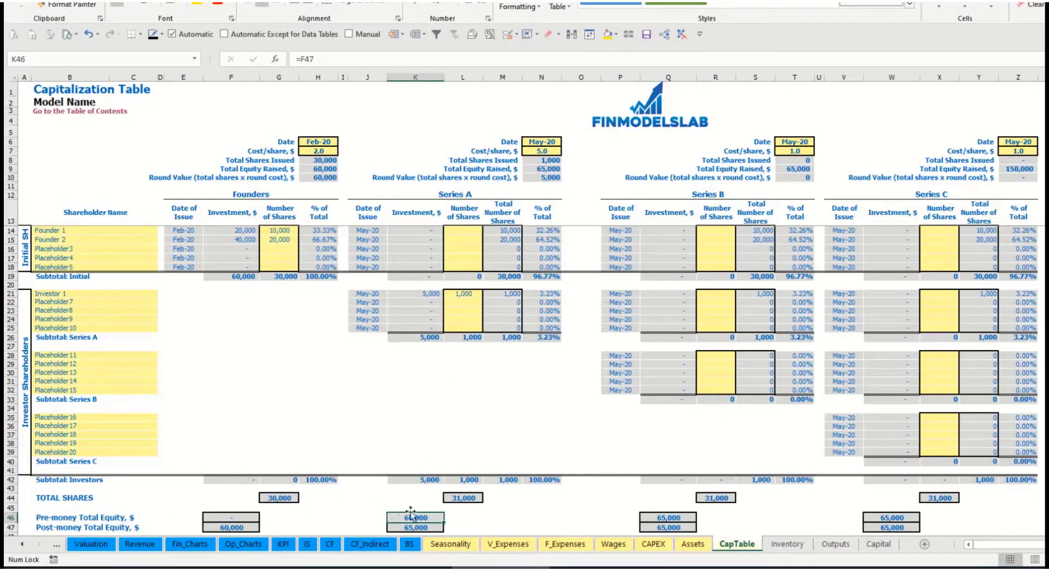
key(Down)
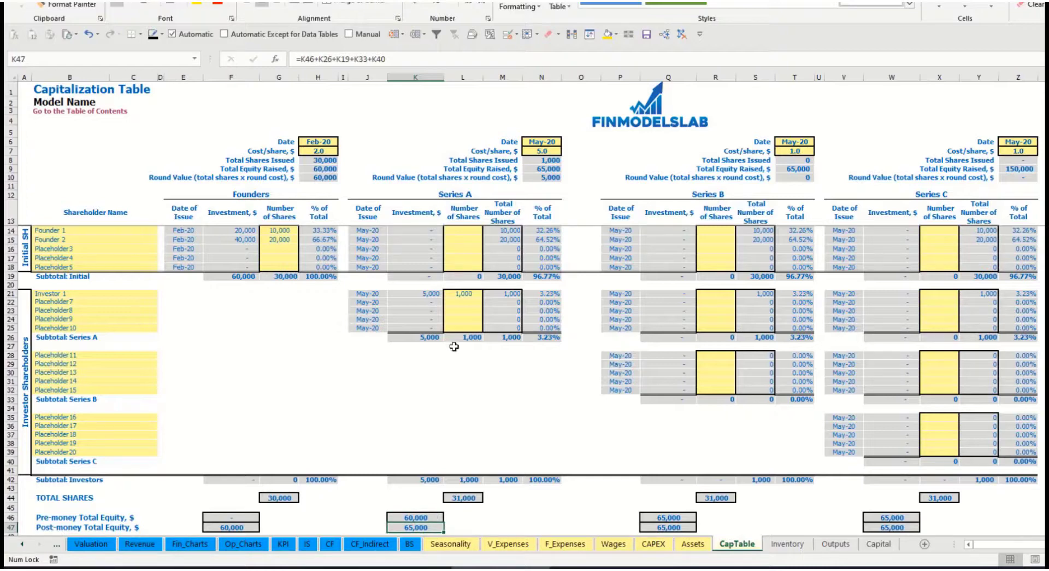
click(537, 294)
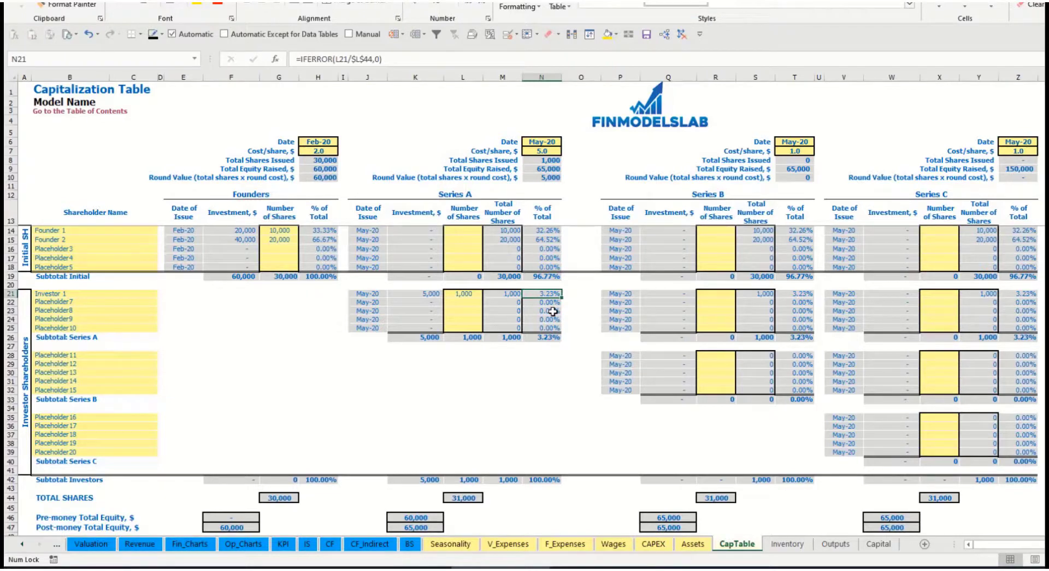
drag(120, 230, 126, 242)
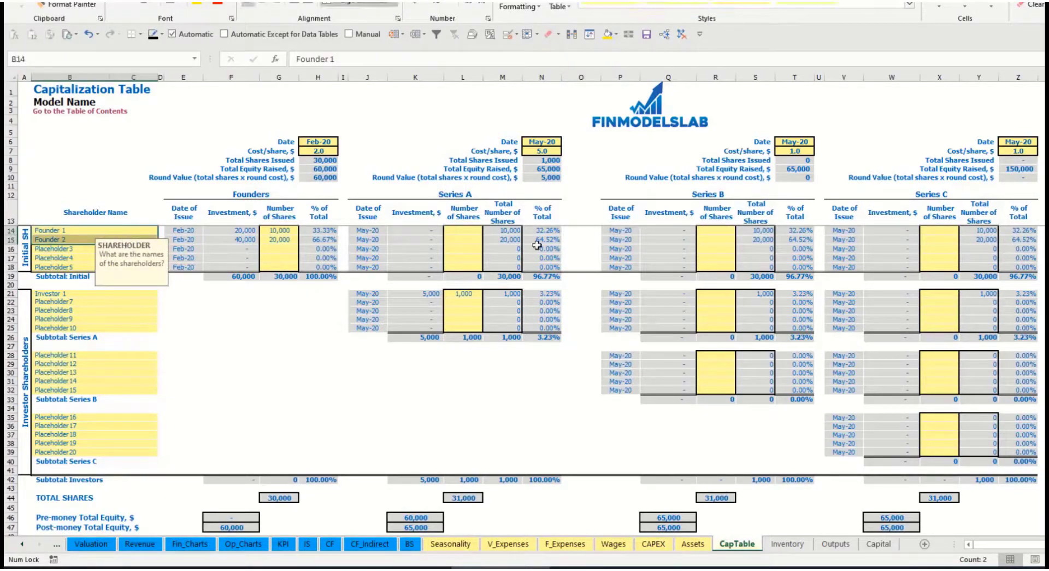
drag(546, 230, 546, 240)
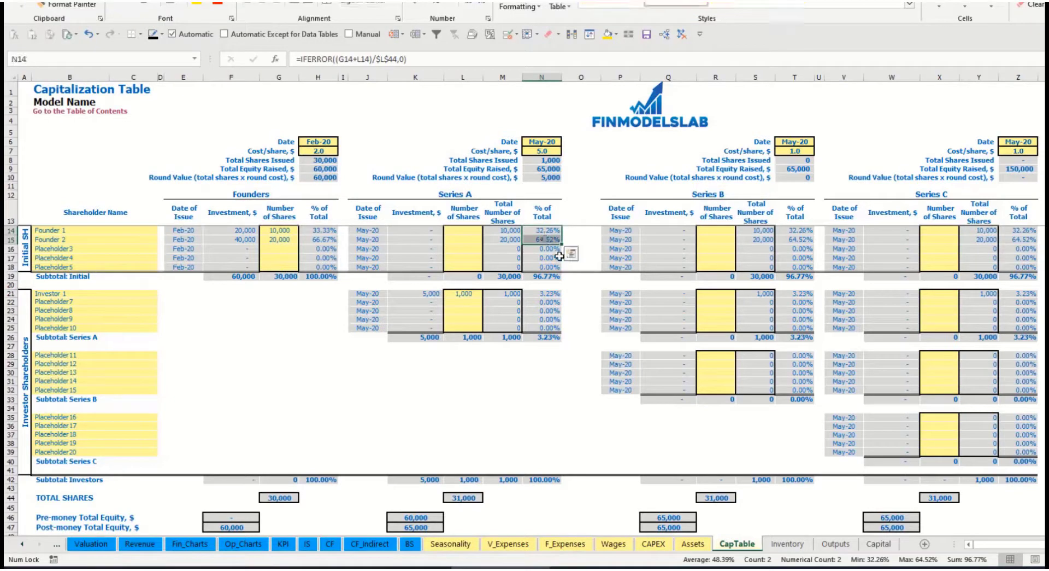
key(shift+Up)
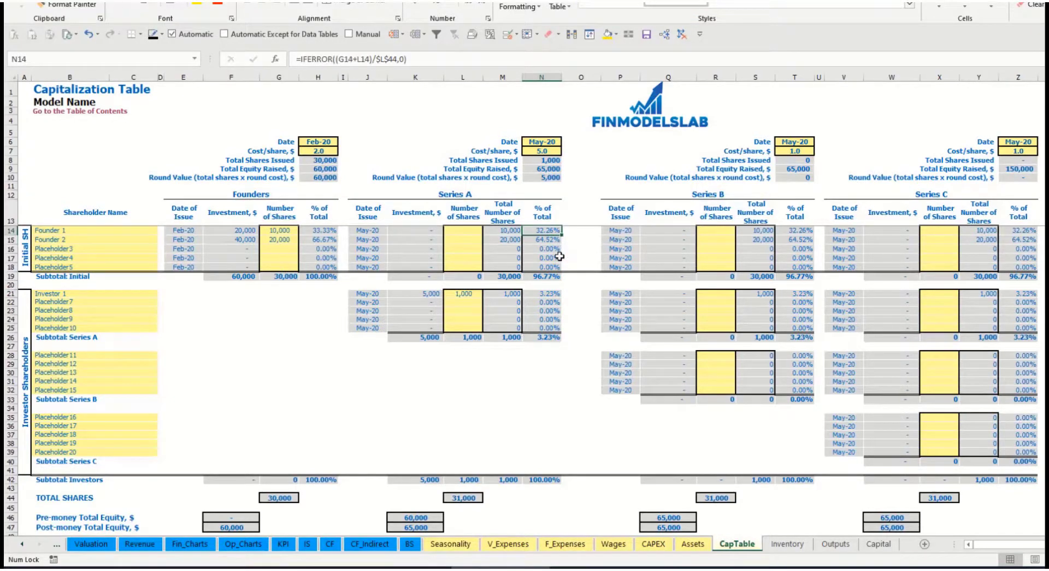
key(Down)
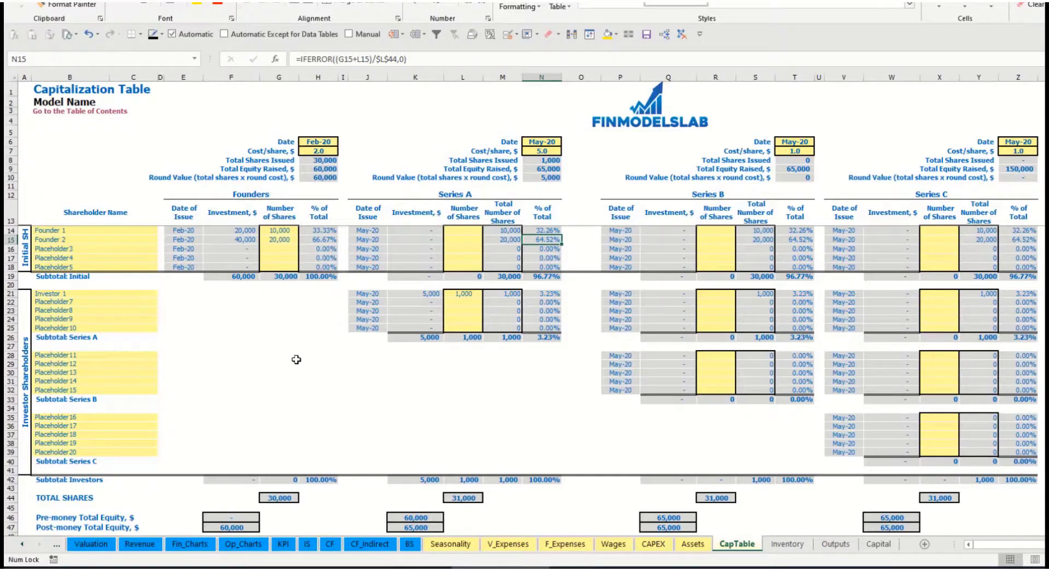
- Look over the Series B and Series C shareholder name rows and the Series A number-of-shares cells
click(106, 363)
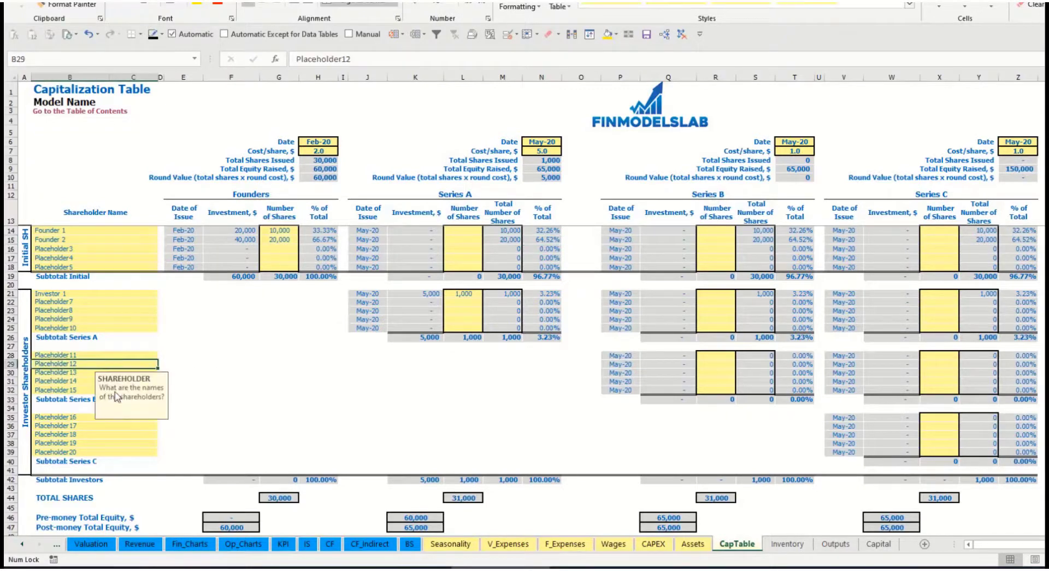
click(94, 418)
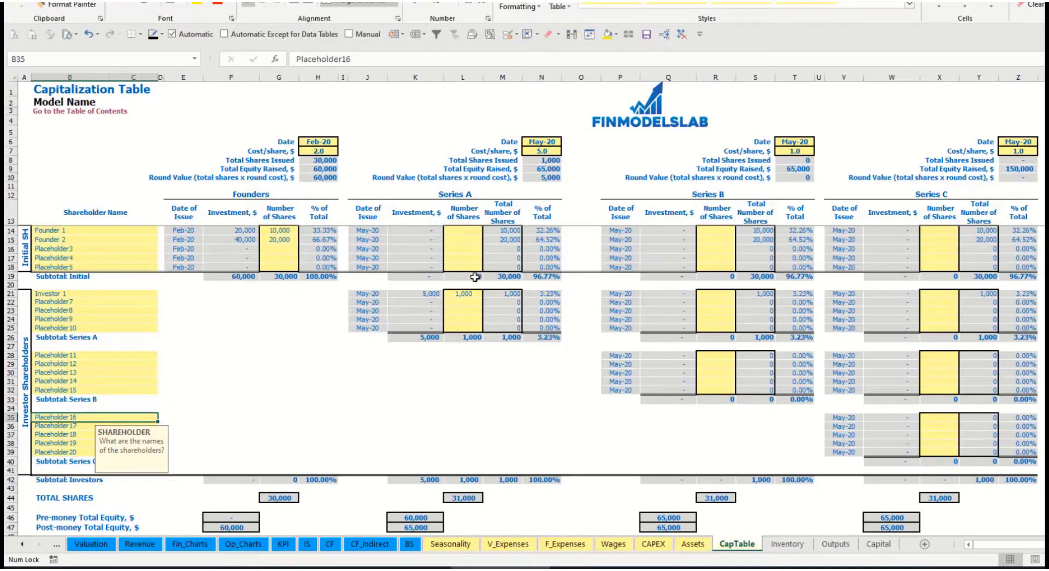
click(467, 295)
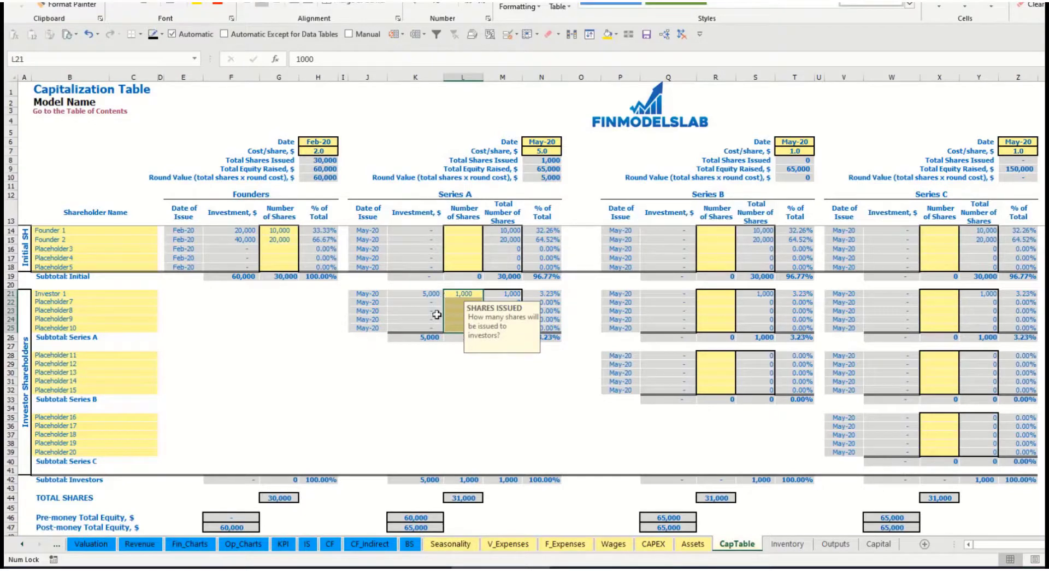
click(478, 373)
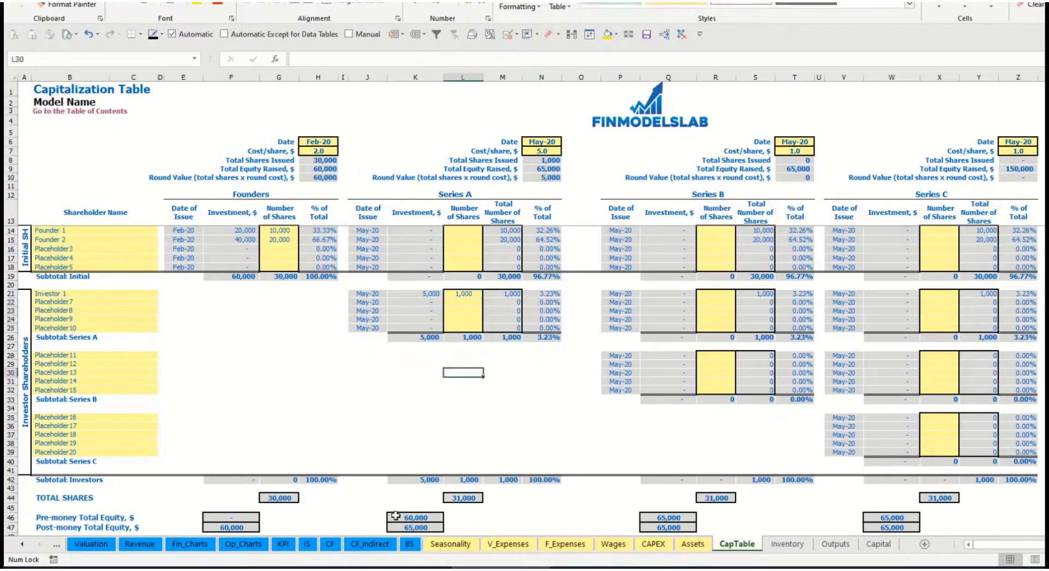
- Check how the raised equity flows into the cash flow statement's Ordinary Equity Raisings row and the balance sheet's Ordinary Equity row
click(331, 543)
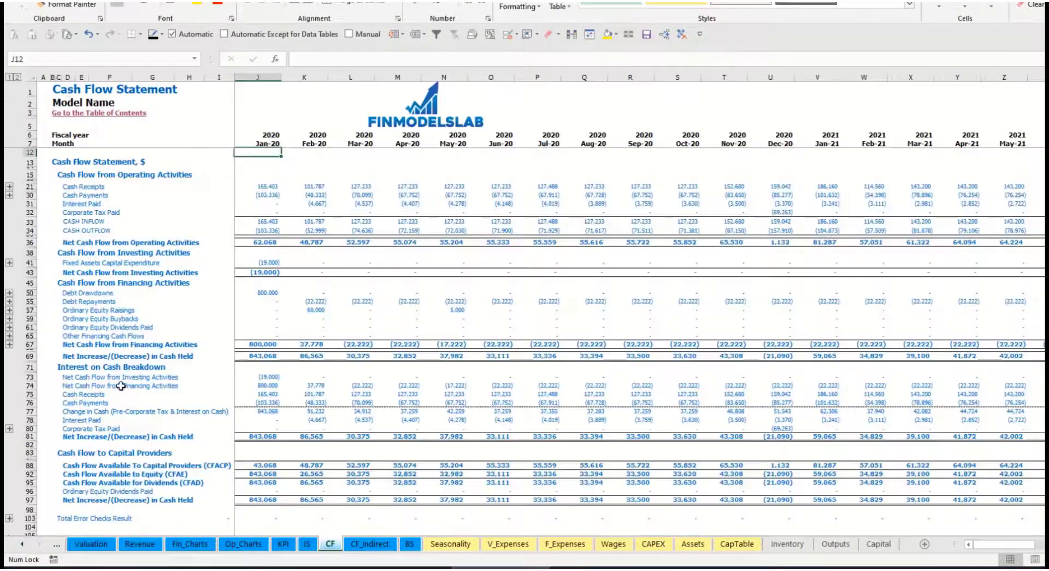
click(28, 309)
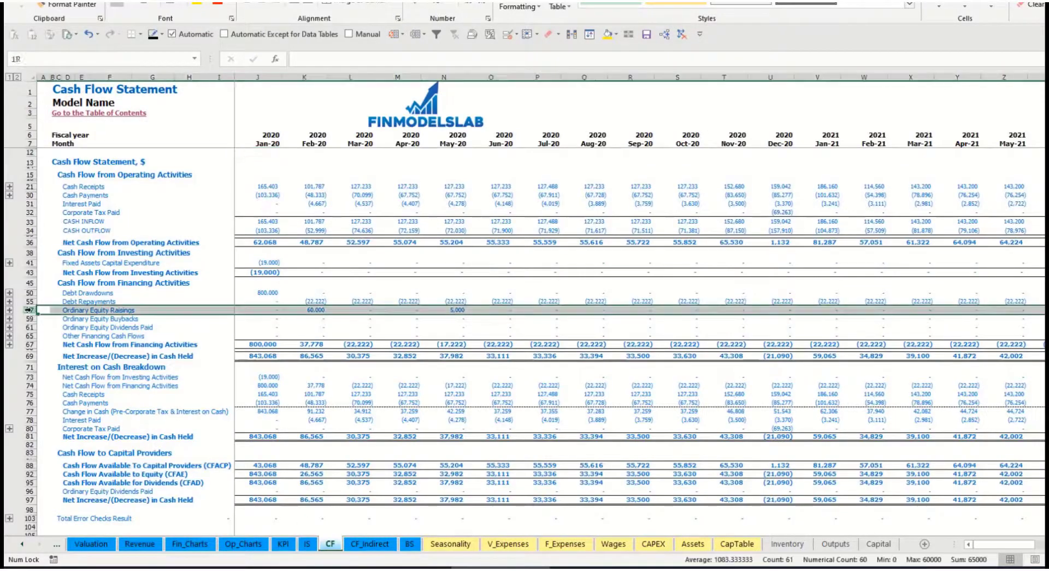
click(317, 310)
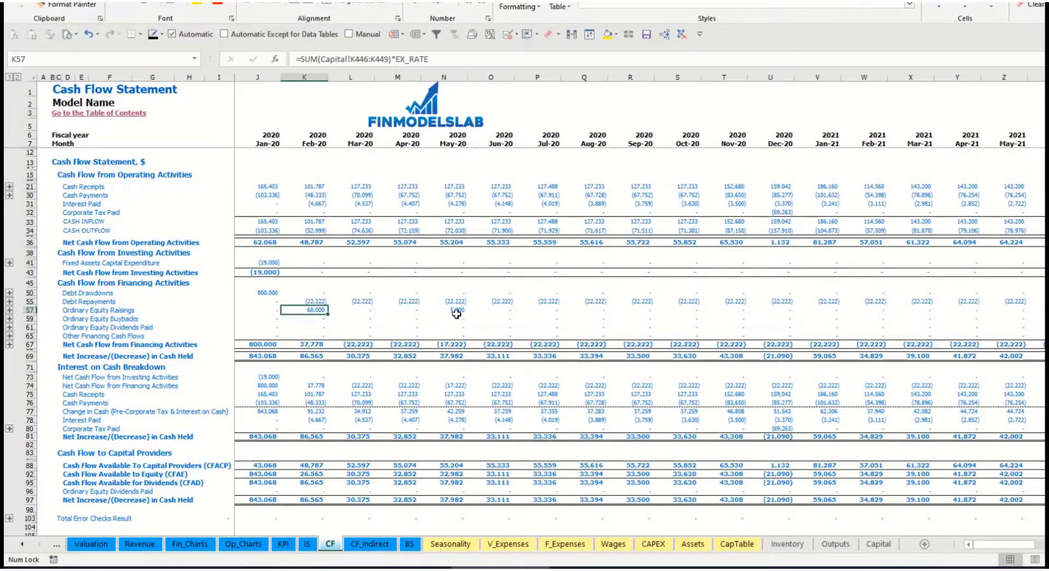
click(411, 544)
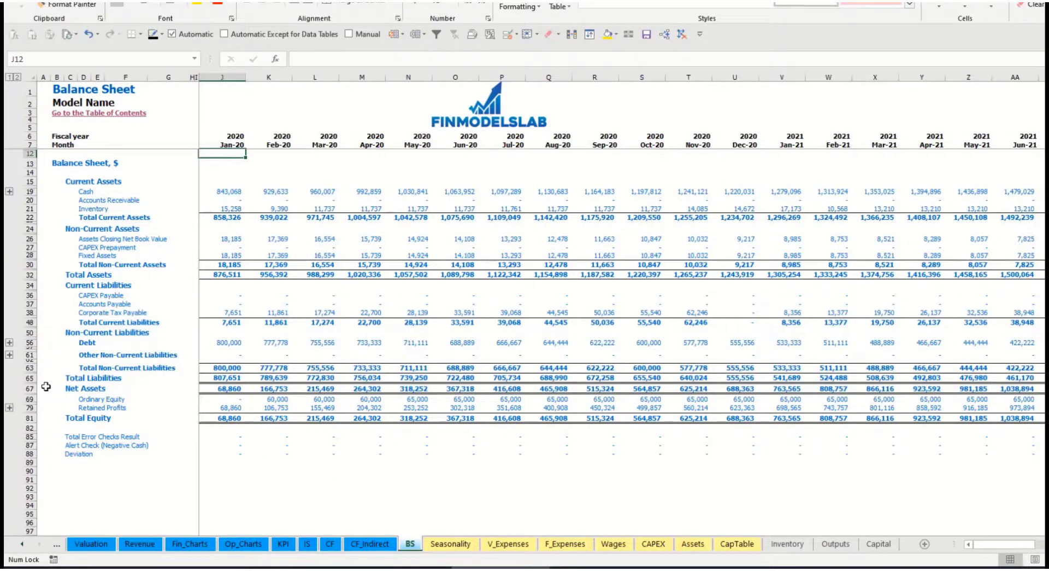
click(30, 399)
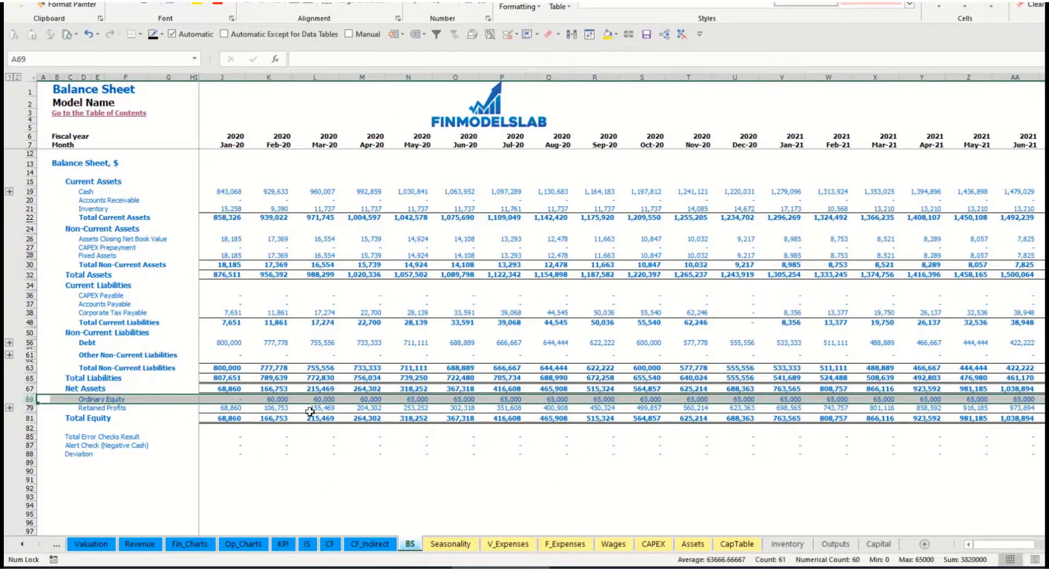